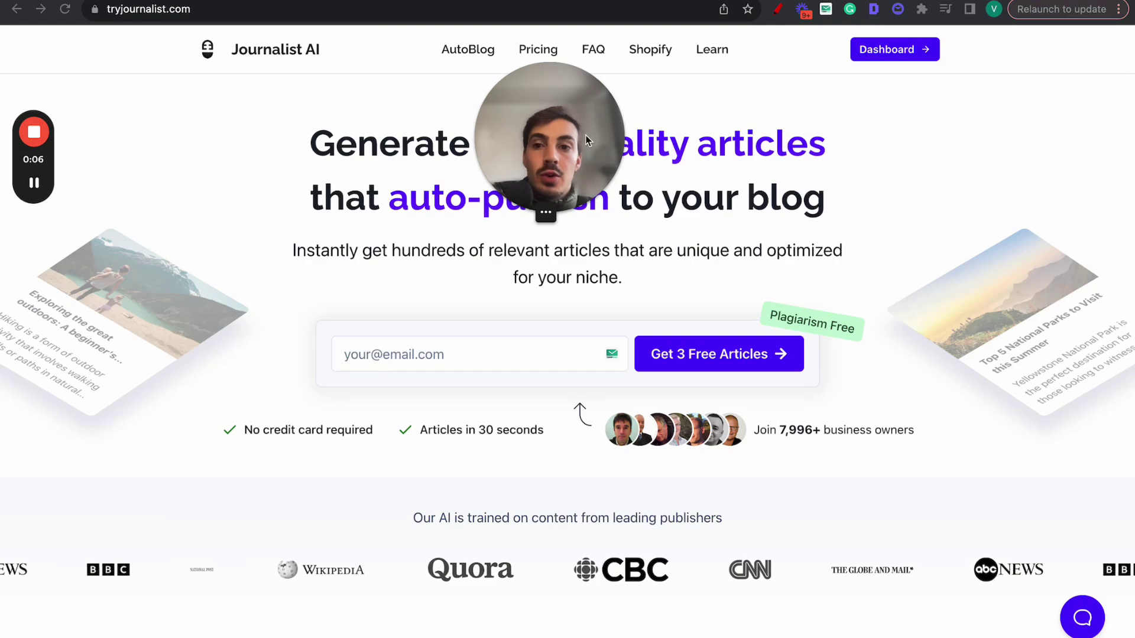
Switch to the open Epic Gardening homepage and reduce its page zoom to 80%
drag(605, 150, 59, 566)
key(ctrl+Tab)
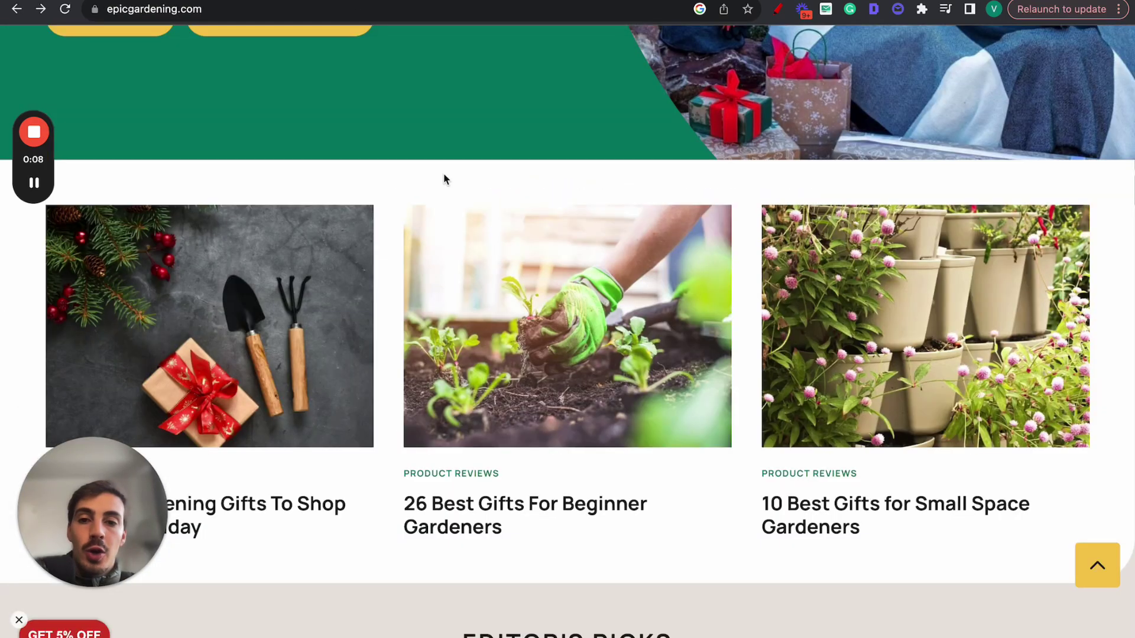
key(ctrl+minus)
key(ctrl+minus)
scroll(445, 179, up, 5)
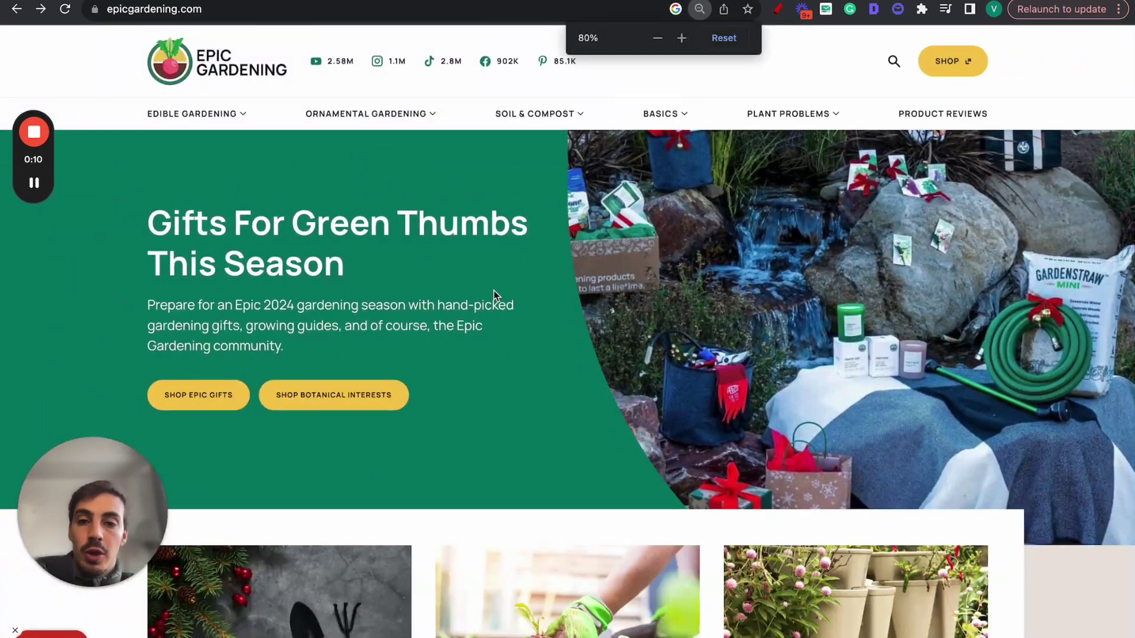
Annotate the Journalist AI homepage in red with a logo underline, an arrow, a page box and the letters K, G, P and I, and close the drawing overlay
click(776, 9)
key(ctrl+shift+Tab)
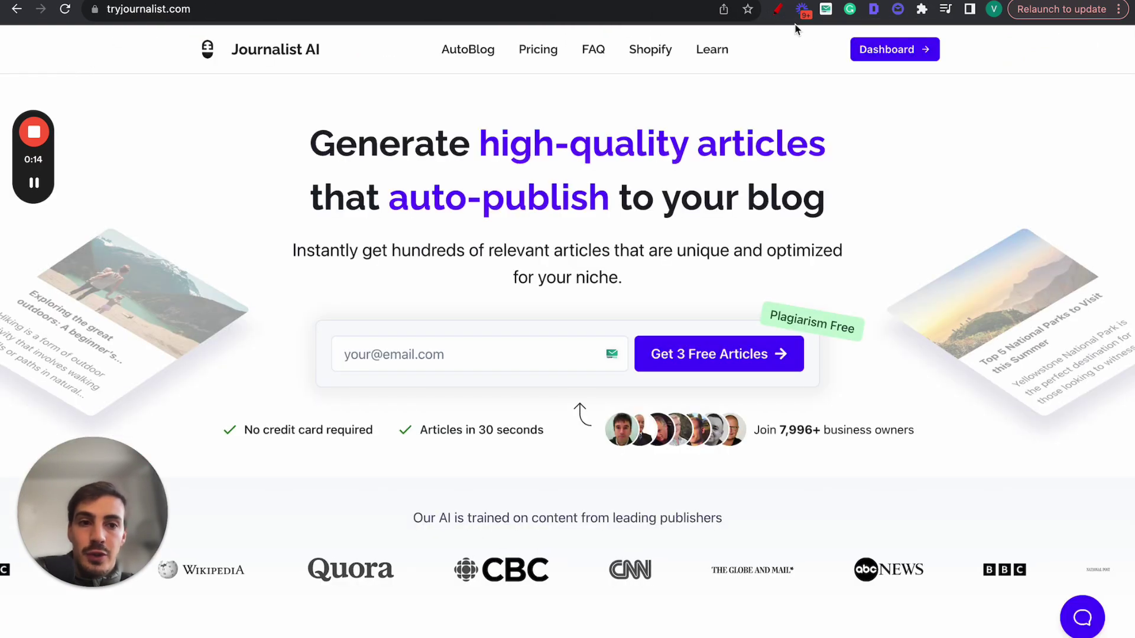
click(778, 10)
drag(322, 65, 174, 65)
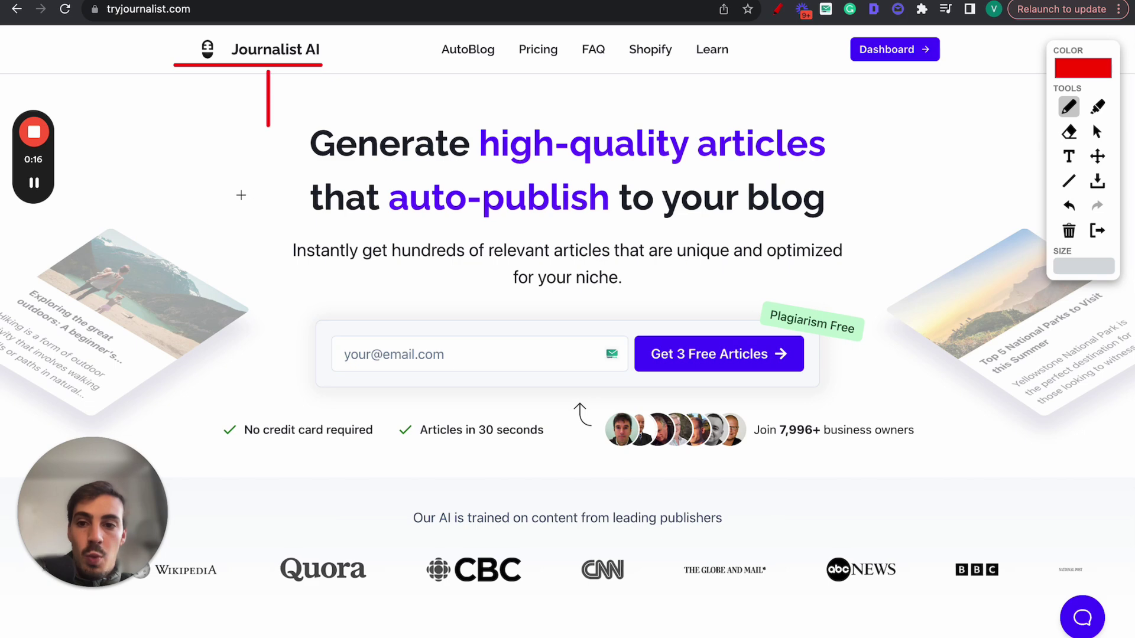
mouse_move(121, 417)
mouse_down()
mouse_move(314, 241)
mouse_move(222, 207)
mouse_up()
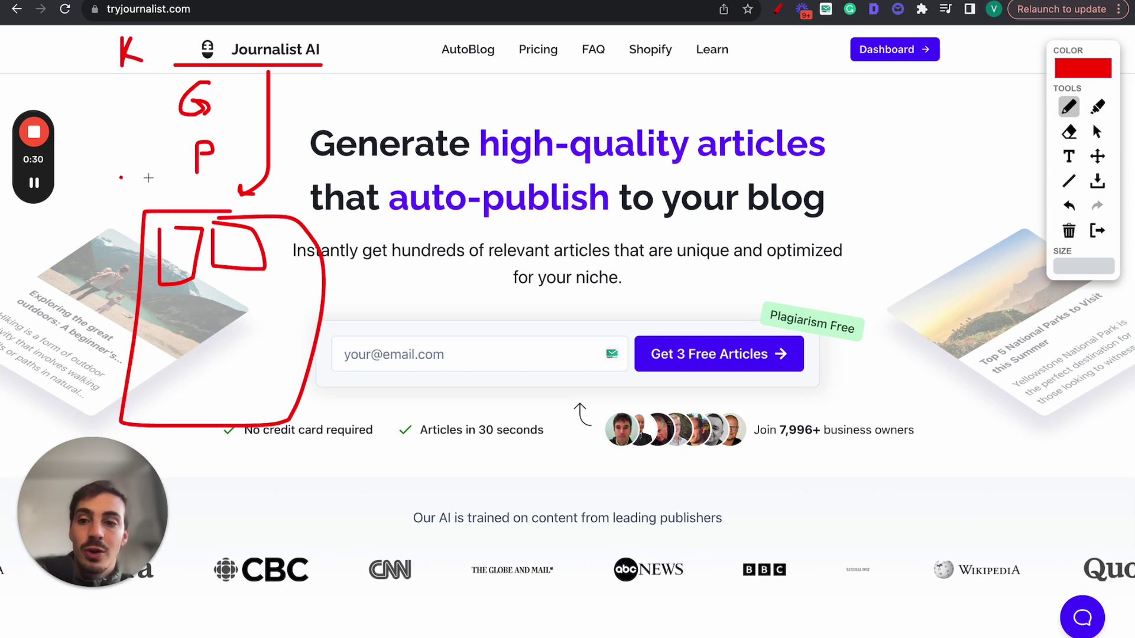
drag(145, 177, 145, 207)
drag(110, 208, 157, 207)
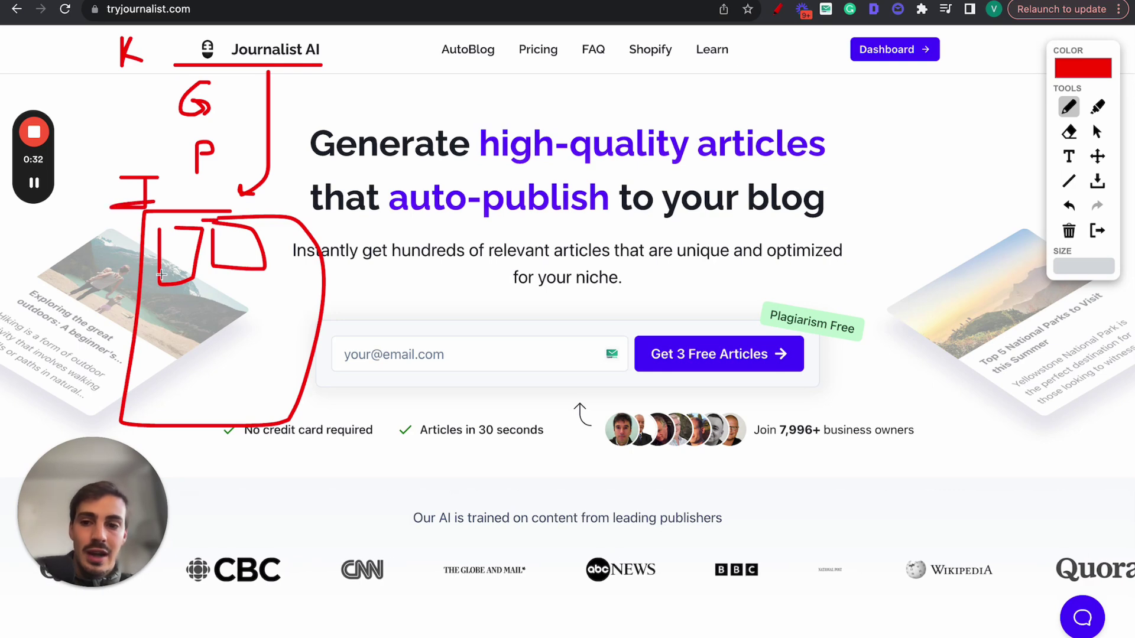
drag(159, 282, 230, 283)
click(1098, 231)
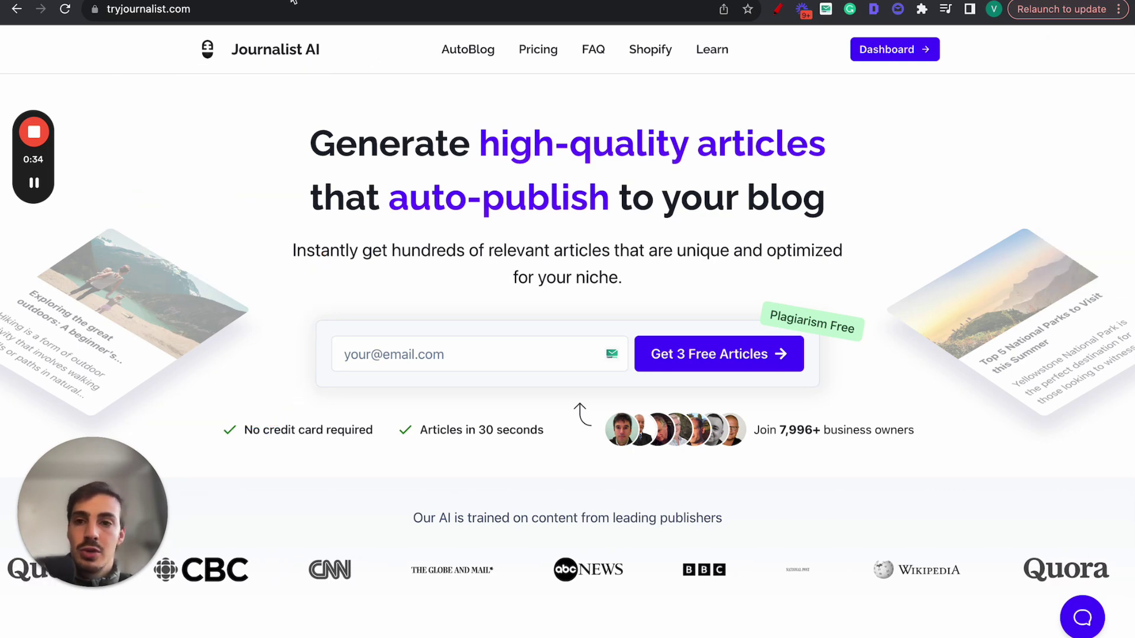
Close the drawing overlay on the Epic Gardening homepage and open the article "19 Cool Gardening Gifts To Shop This Black Friday"
key(ctrl+Tab)
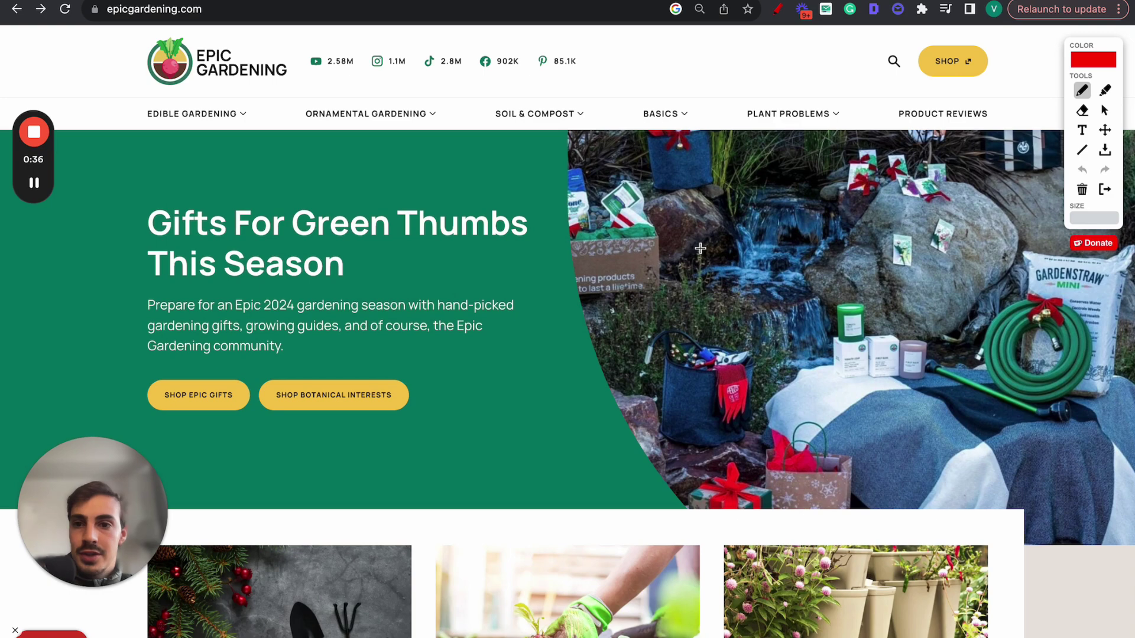
scroll(700, 249, down, 6)
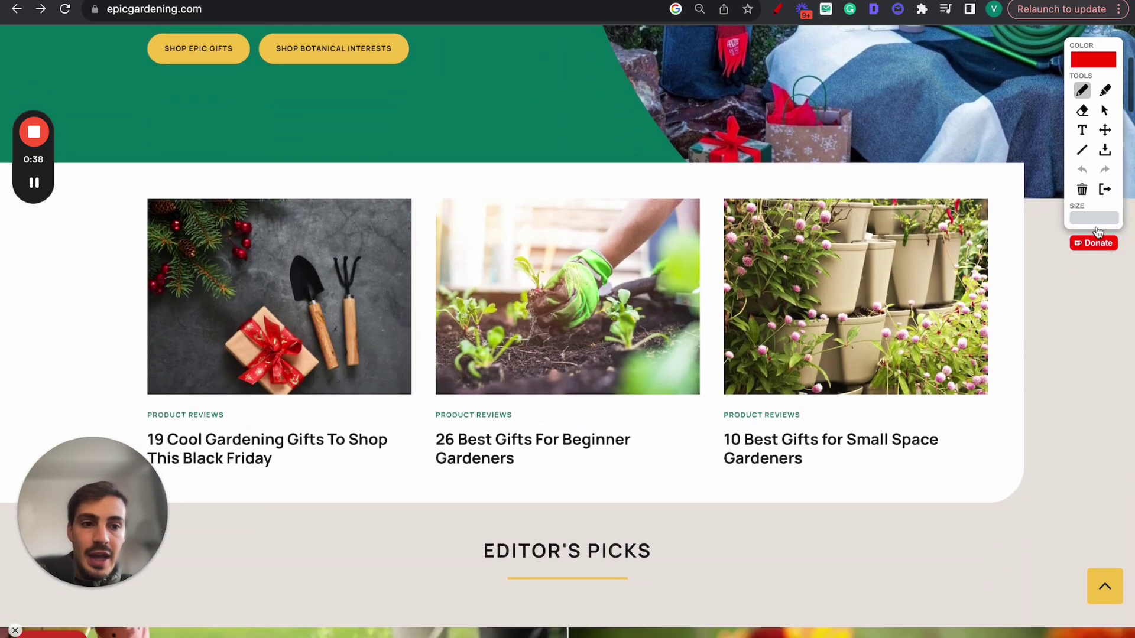
click(1100, 193)
scroll(278, 364, down, 1)
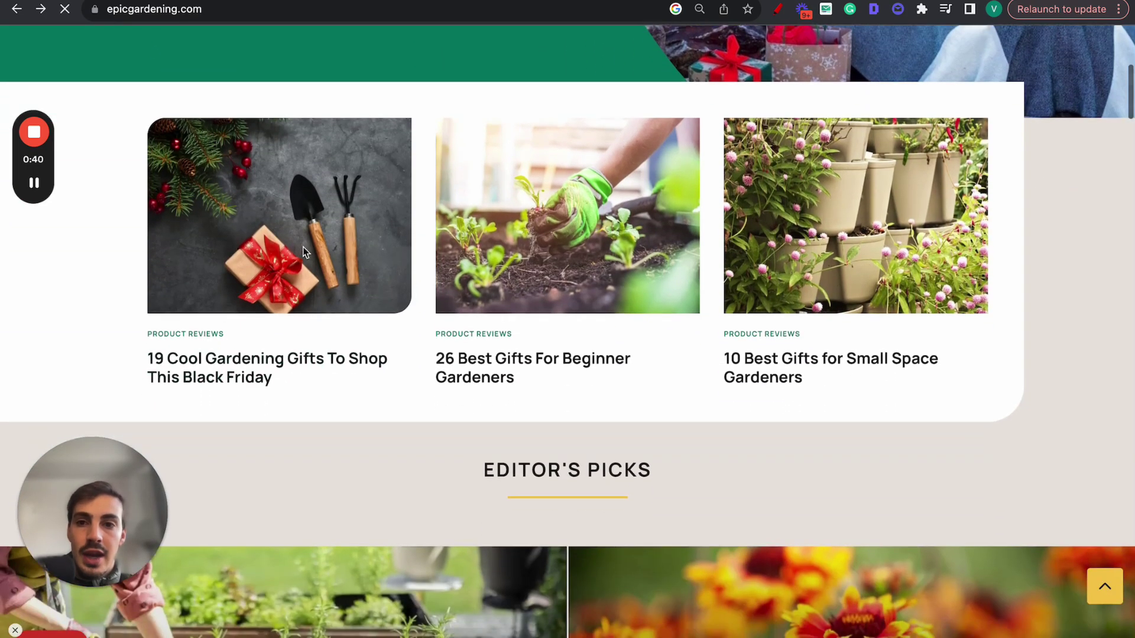
Reduce the page zoom to 67% and examine the gift article's title, introduction and lead image
key(ctrl+minus)
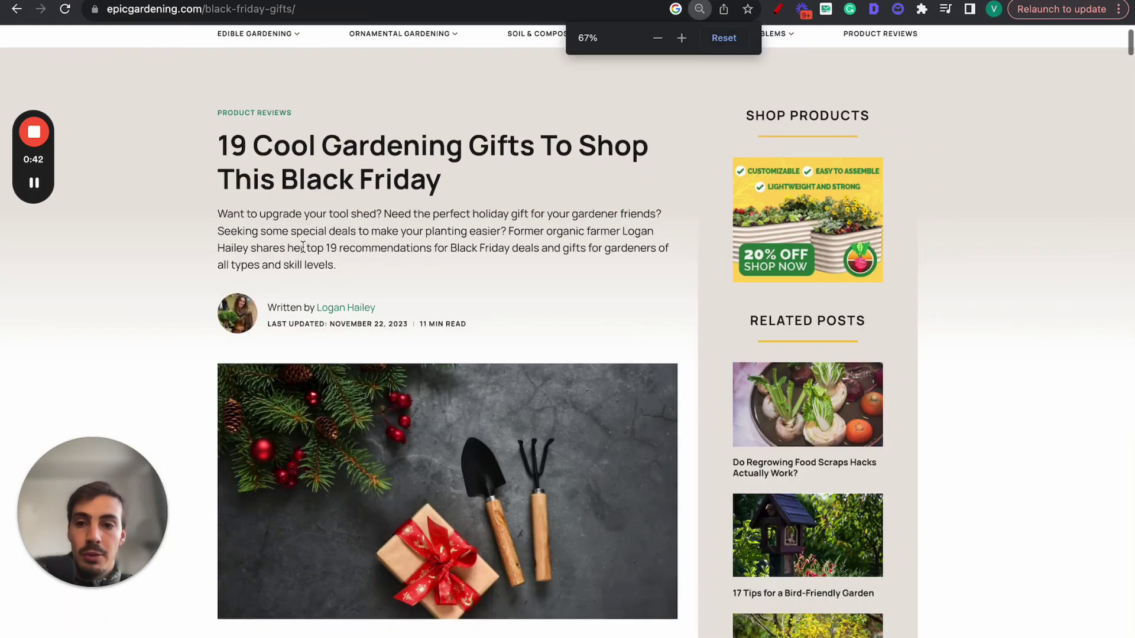
scroll(392, 185, down, 1)
scroll(393, 185, up, 1)
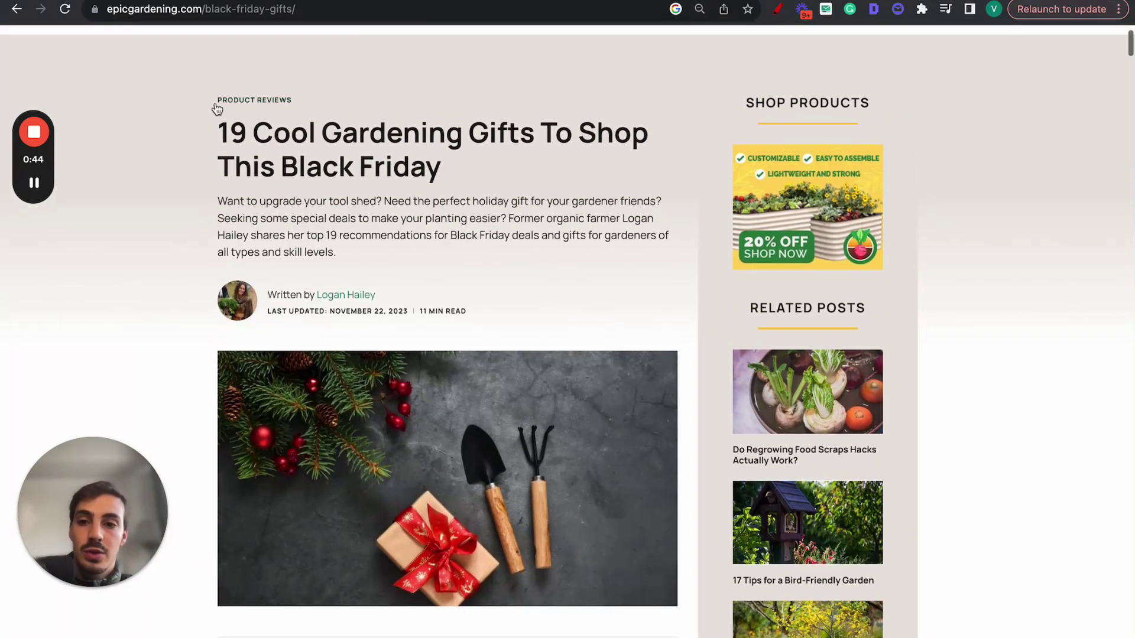
drag(218, 109, 781, 487)
scroll(502, 350, down, 3)
click(161, 272)
scroll(299, 208, up, 1)
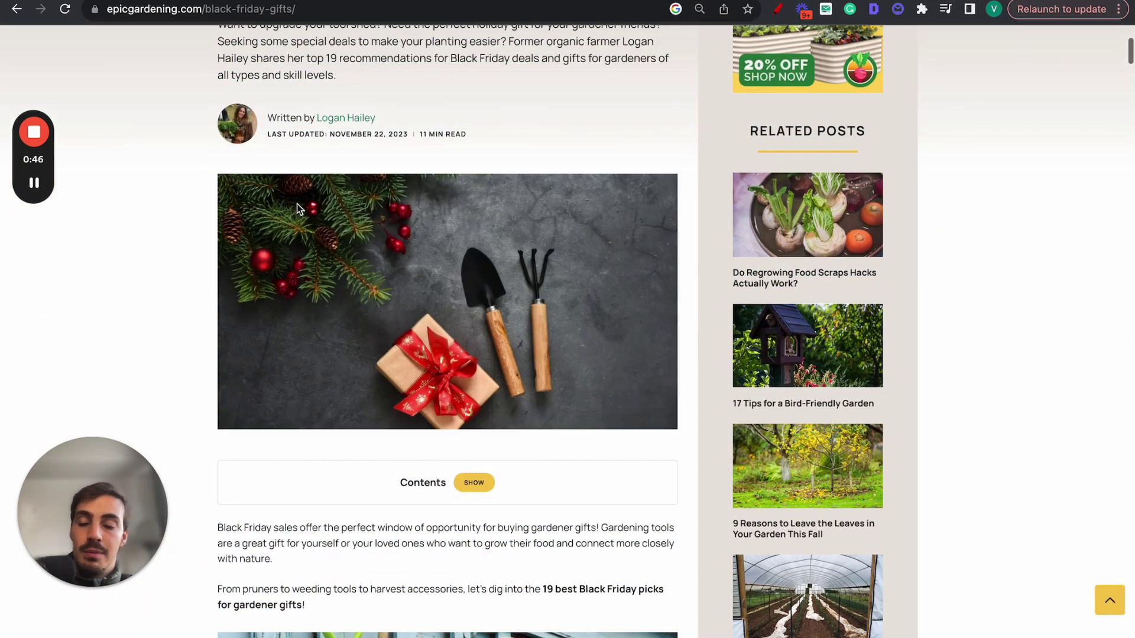
Check the gift article's contents box and examine the text down to the Felco 2 Classic Hand Pruner top pick
scroll(299, 208, down, 2)
scroll(298, 208, down, 1)
click(473, 282)
click(473, 282)
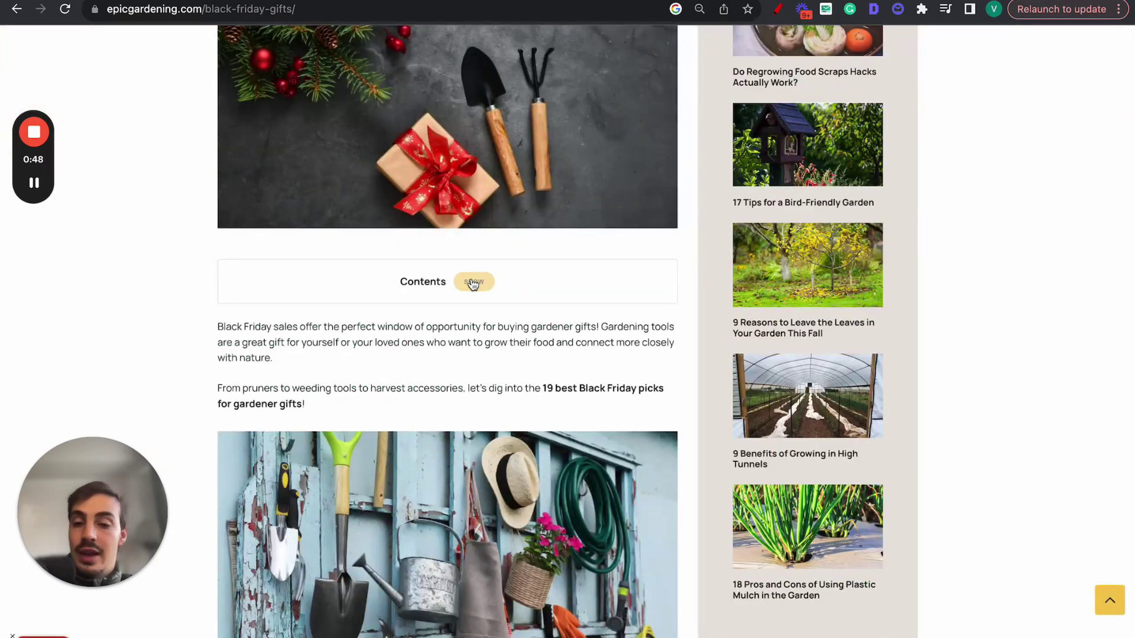
scroll(473, 285, down, 6)
scroll(473, 286, down, 8)
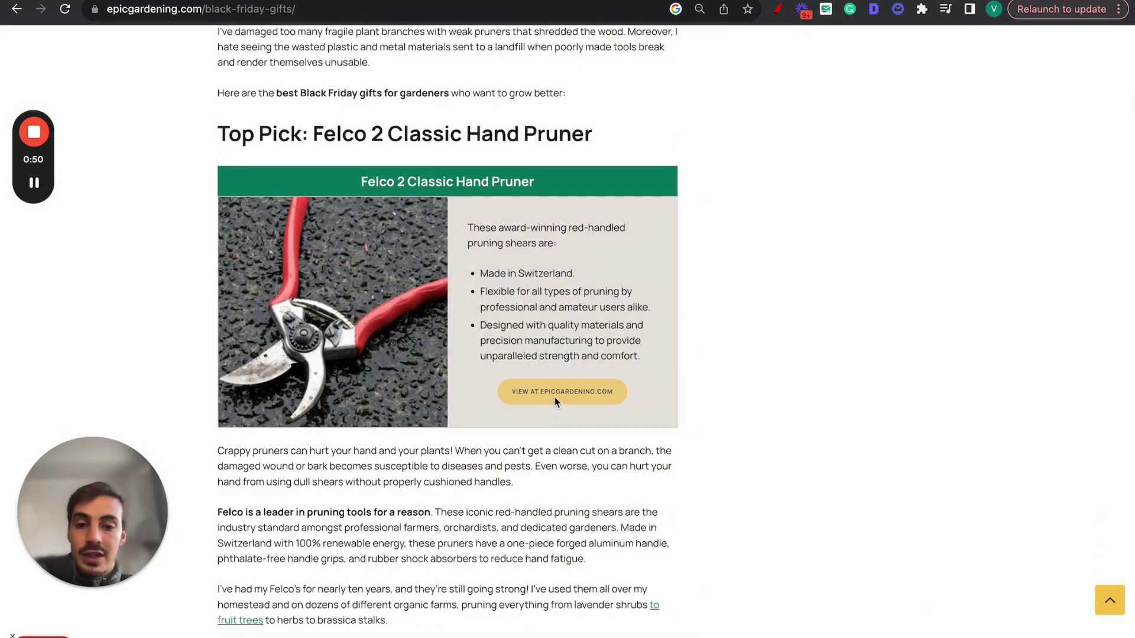
Open the Felco 2 Classic Hand Pruner in the Epic Gardening shop and examine its purchase options and product details
click(558, 392)
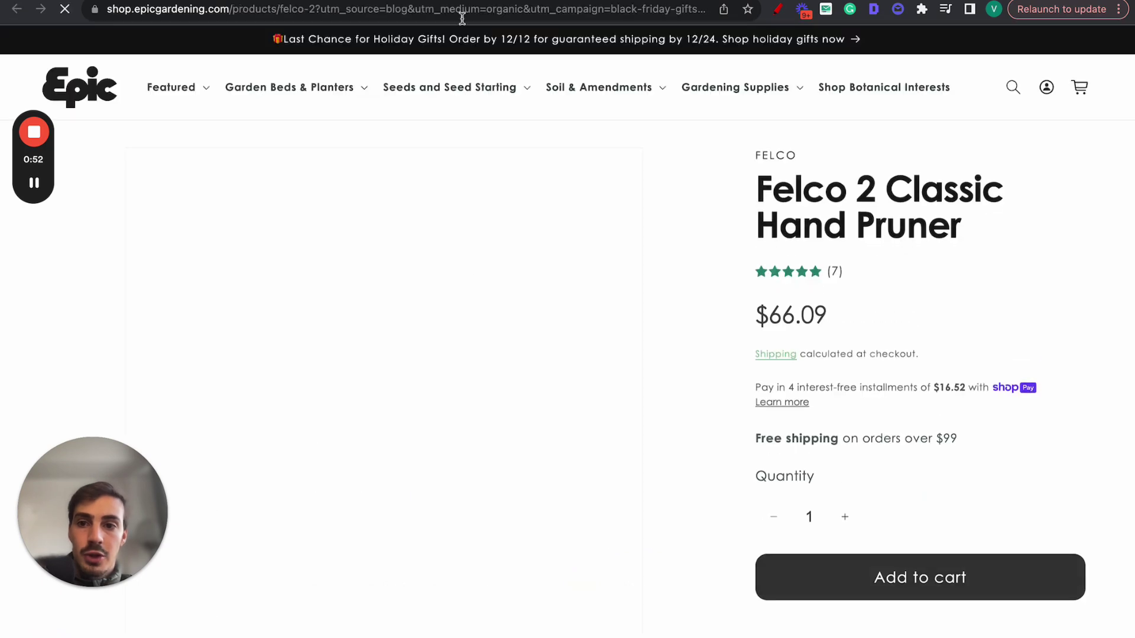
scroll(474, 269, down, 1)
scroll(474, 268, down, 5)
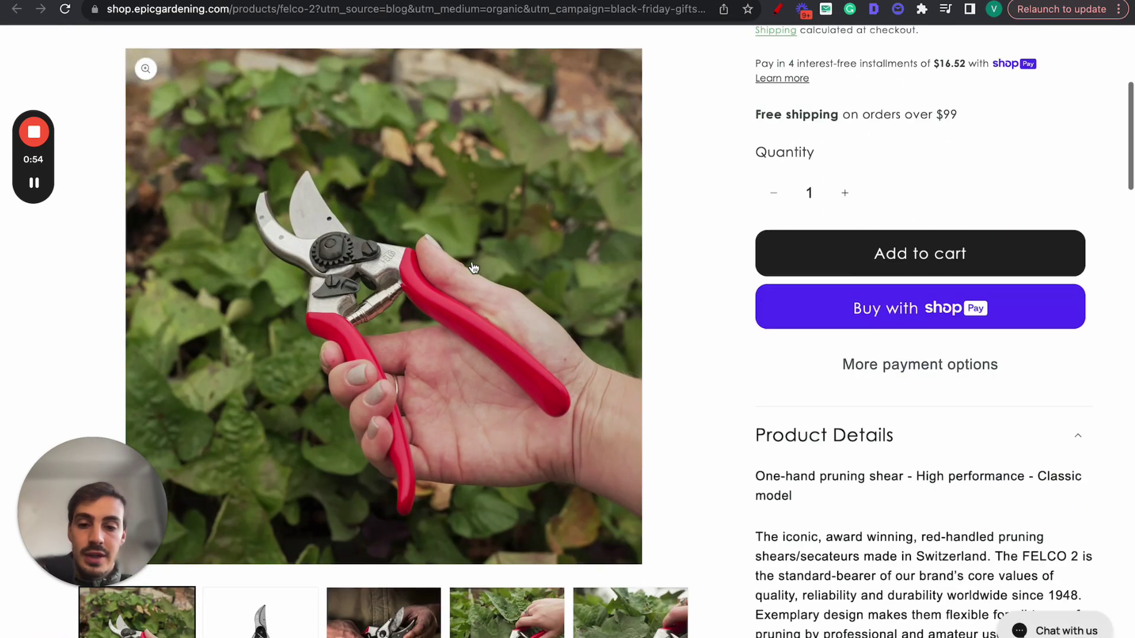
scroll(354, 296, down, 4)
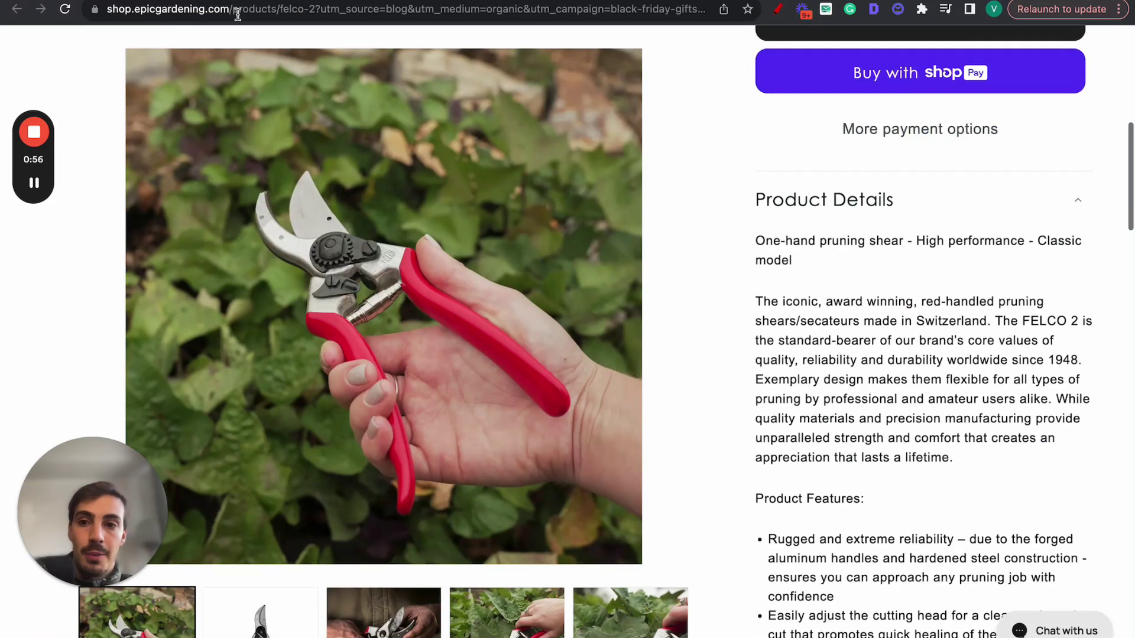
Return to the gift article and follow the fruit trees link in the hand pruner section
key(super+bracketleft)
scroll(357, 292, down, 5)
scroll(308, 248, down, 2)
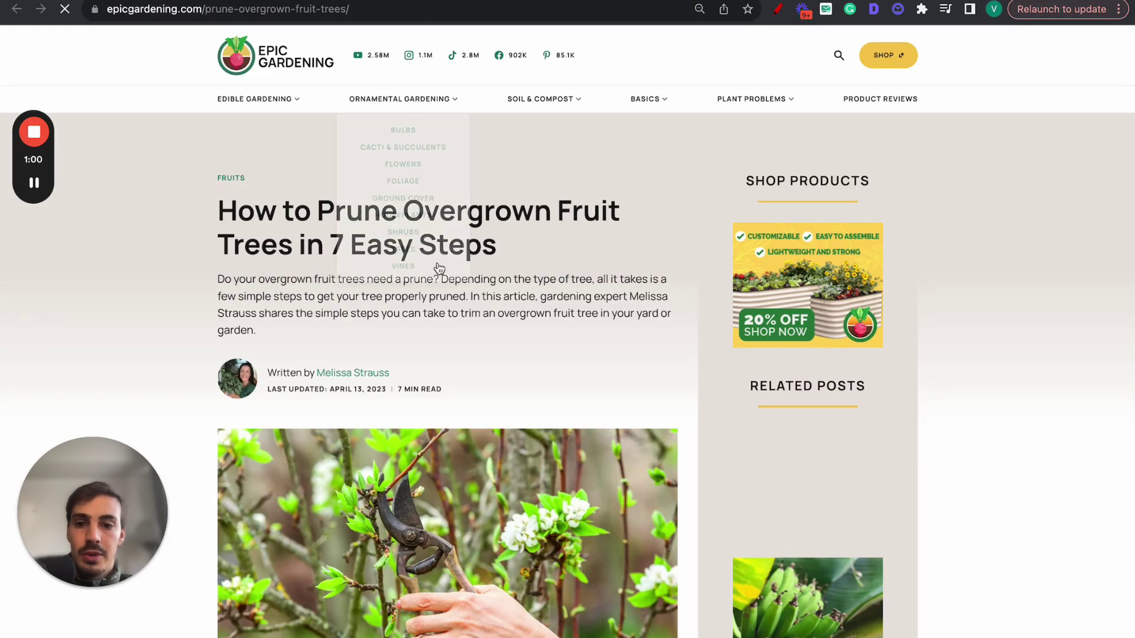
Skim the article "How to Prune Overgrown Fruit Trees in 7 Easy Steps" down to its Final Thoughts section
scroll(438, 266, down, 10)
scroll(441, 304, down, 20)
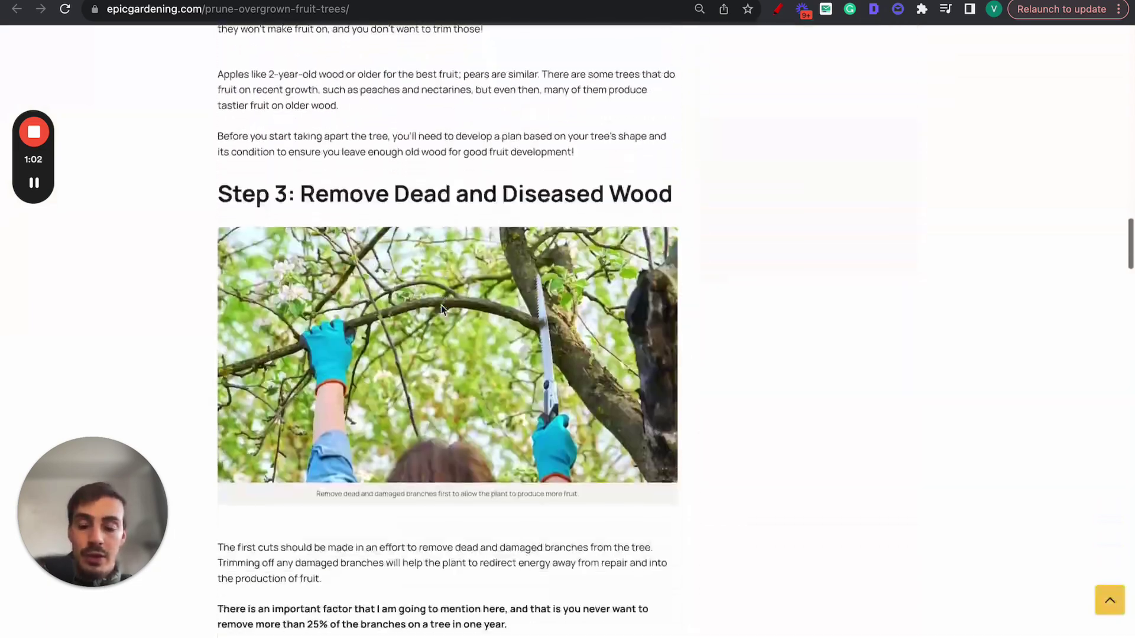
scroll(441, 304, down, 15)
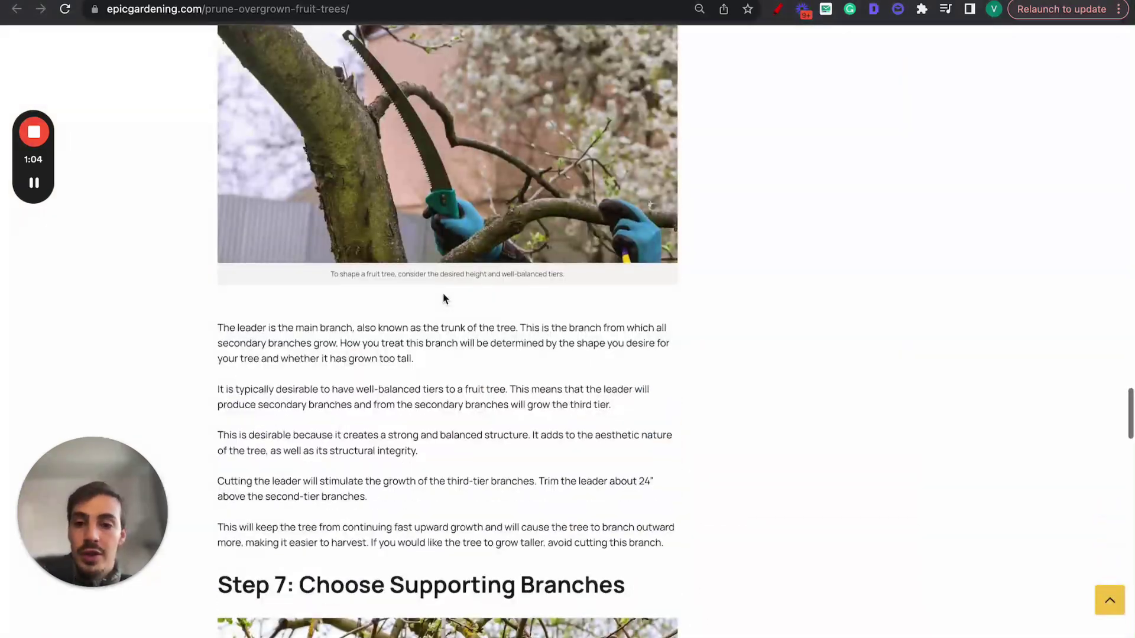
scroll(445, 299, down, 6)
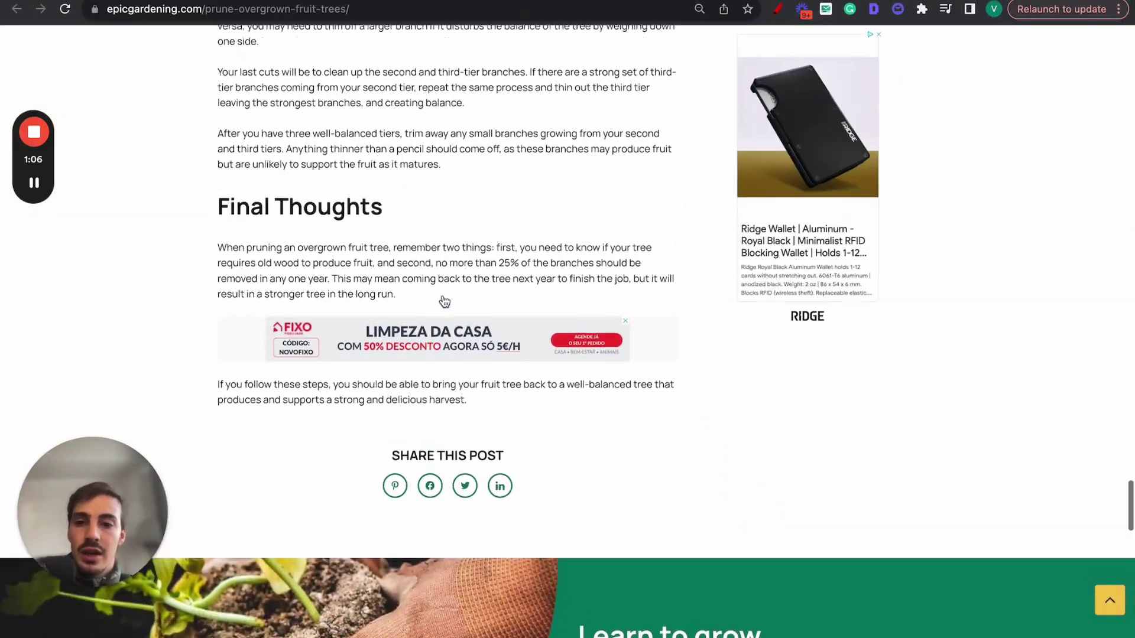
scroll(445, 300, up, 20)
scroll(444, 302, up, 20)
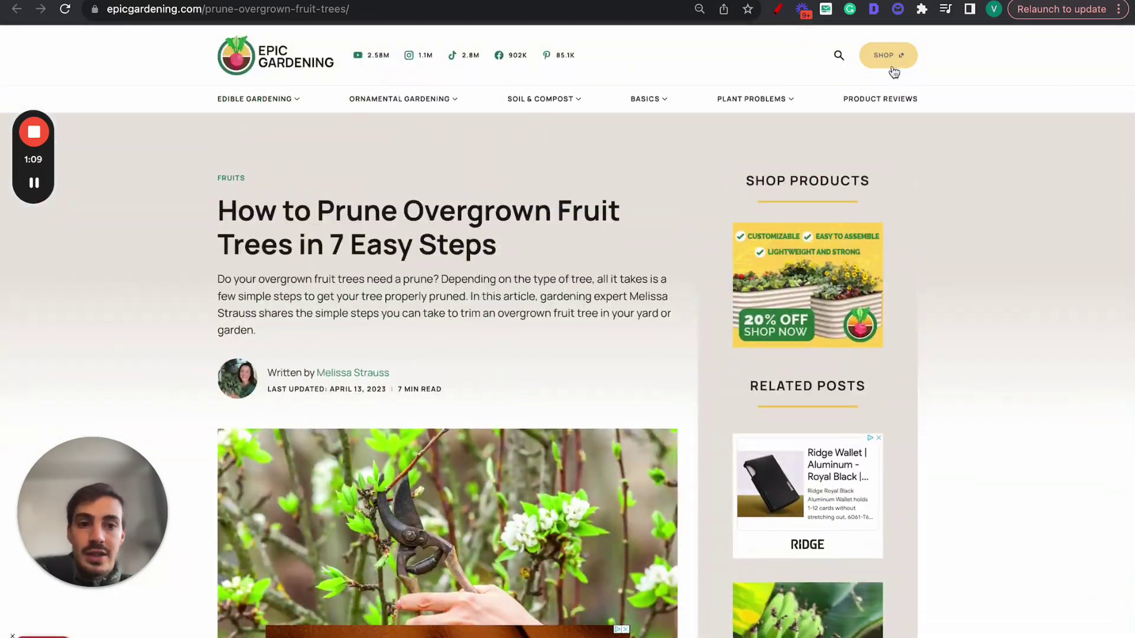
Open the Epic Gardening shop from the pruning article and look over its product categories and gift selection
click(892, 66)
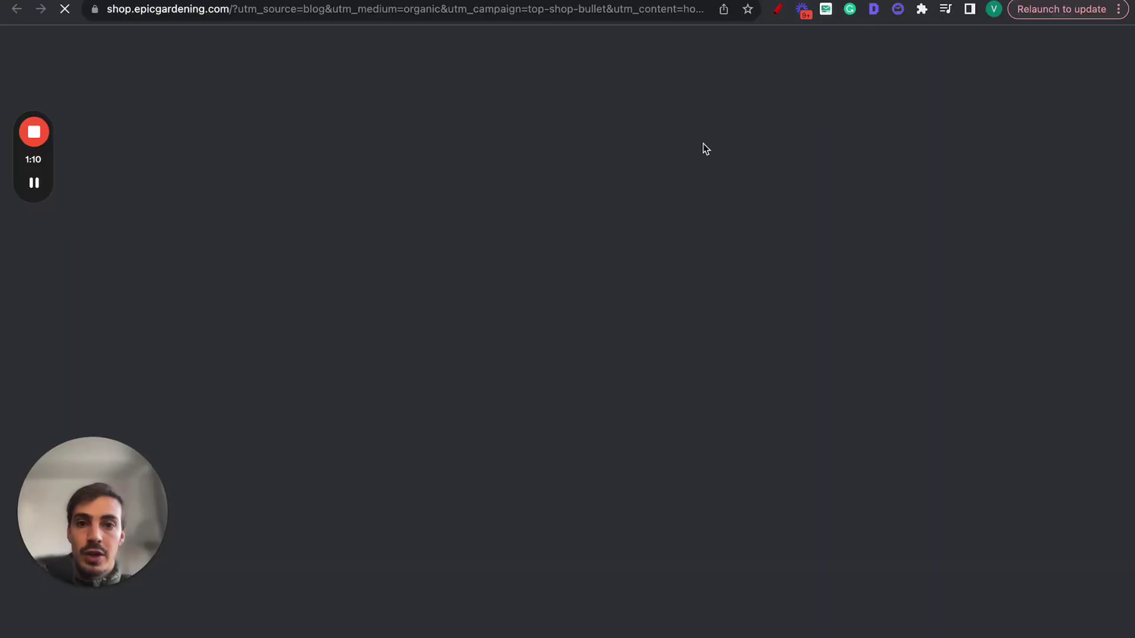
scroll(555, 275, down, 10)
scroll(615, 278, up, 3)
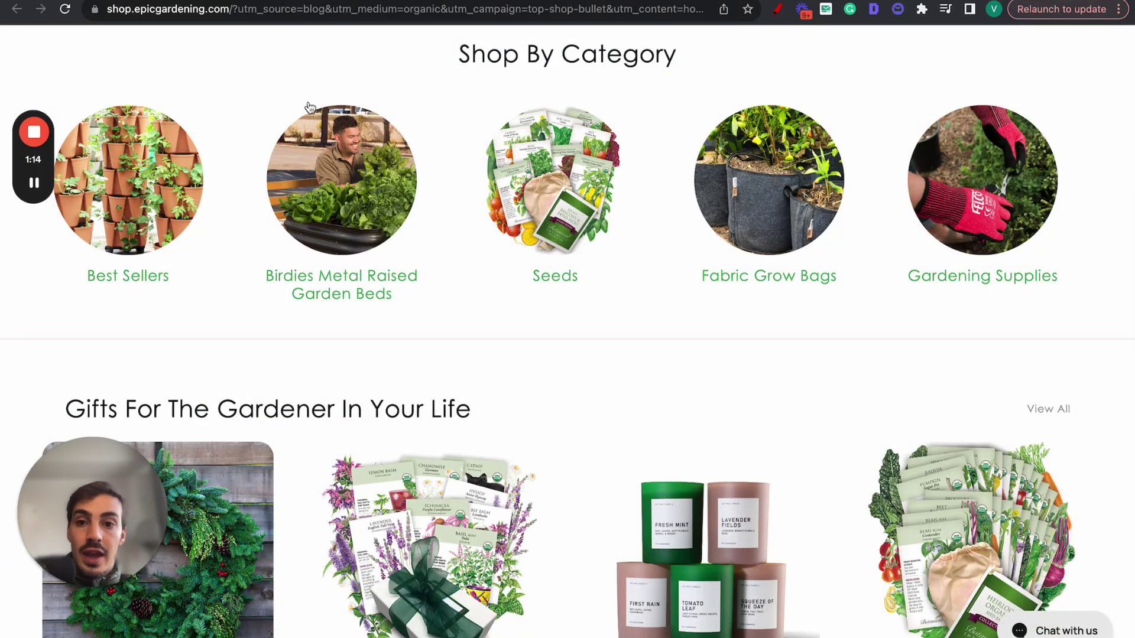
Close the shop page and examine the remaining product recommendations in the Black Friday gift article, down to the Harvest Basket
key(ctrl+w)
scroll(314, 193, up, 2)
scroll(360, 325, down, 15)
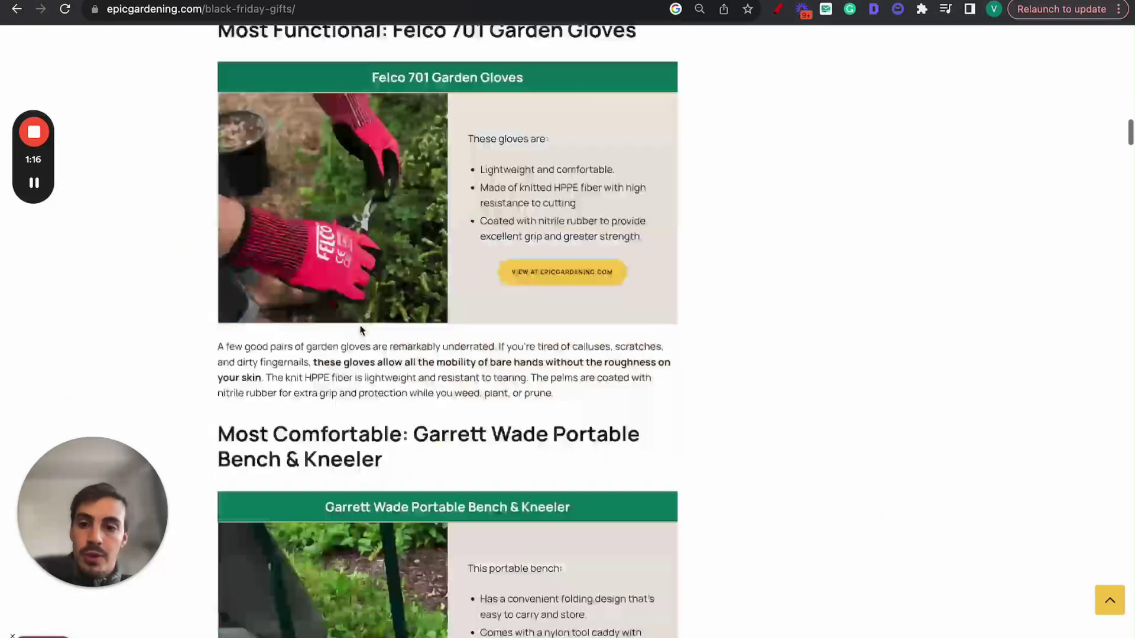
scroll(362, 329, up, 8)
scroll(294, 129, down, 4)
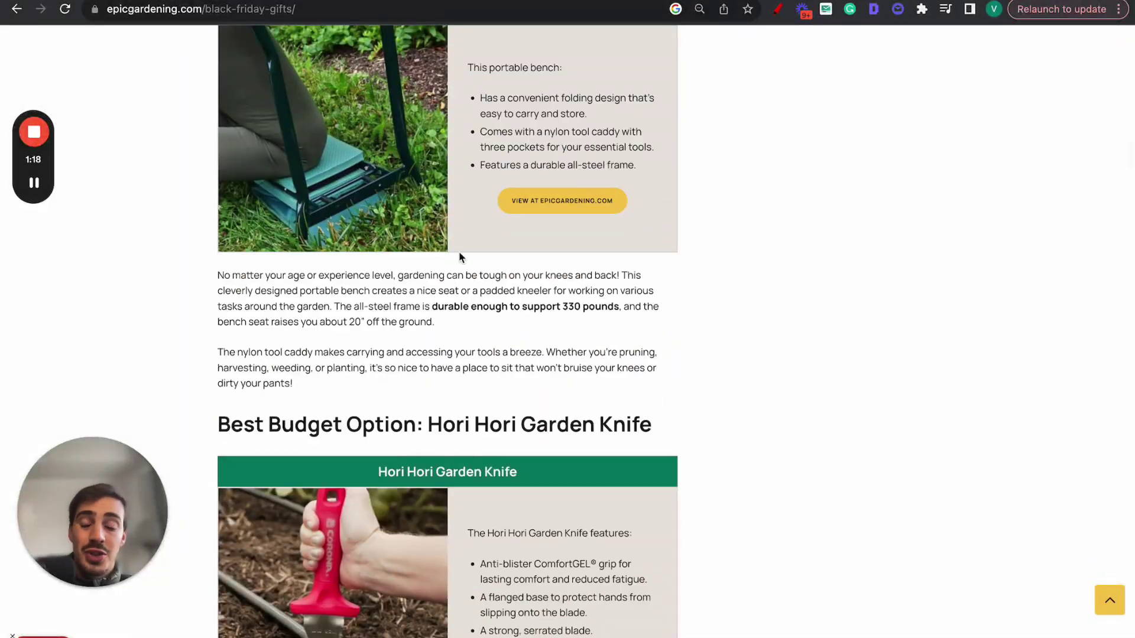
scroll(460, 256, down, 13)
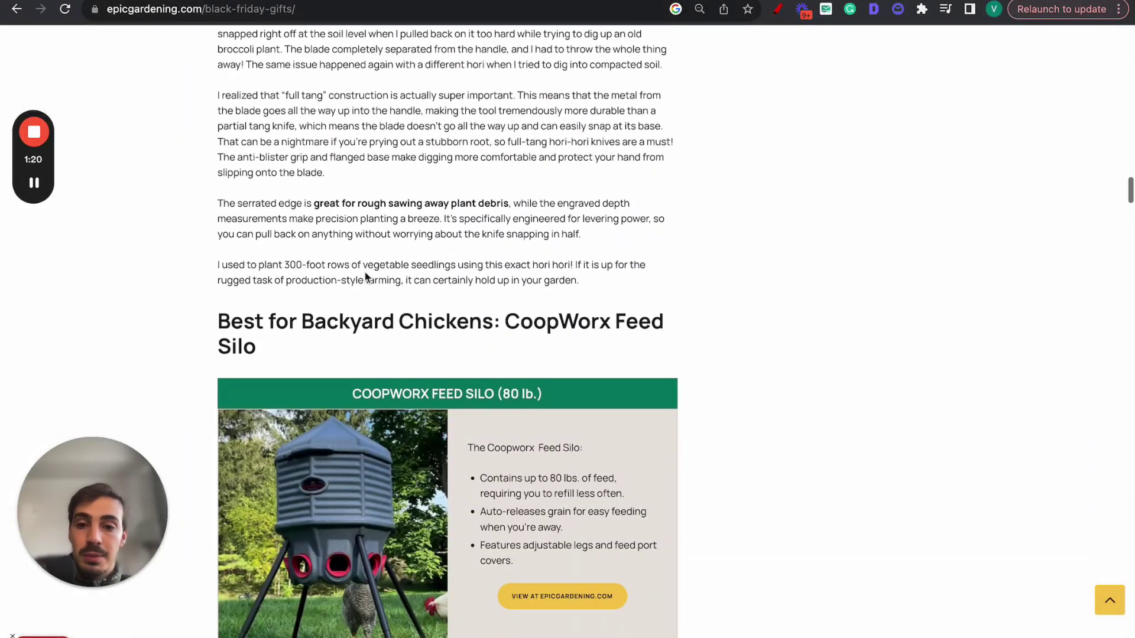
scroll(366, 277, down, 10)
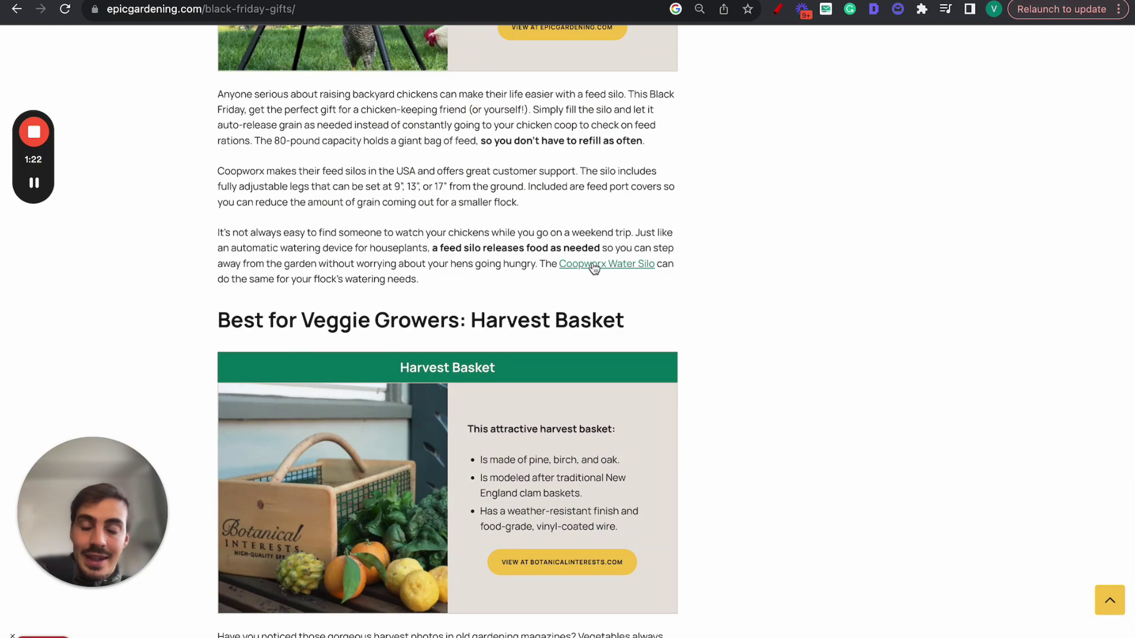
scroll(594, 269, up, 20)
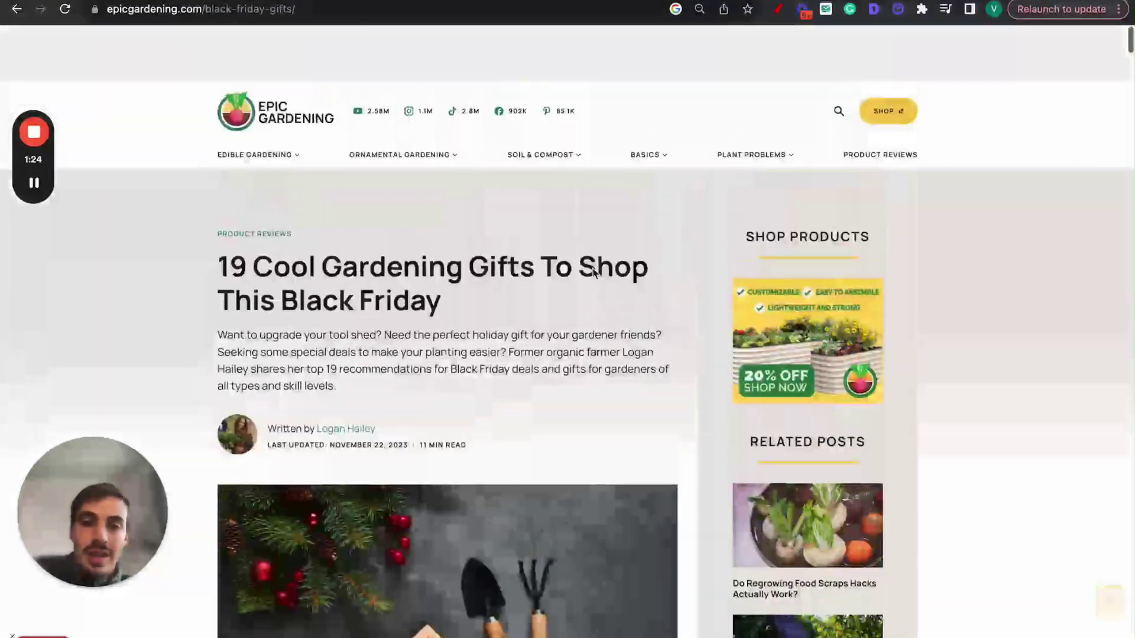
Go back from the gift article to the Epic Gardening homepage, enlarge the page zoom, and look over the featured articles
key(super+minus)
key(super+minus)
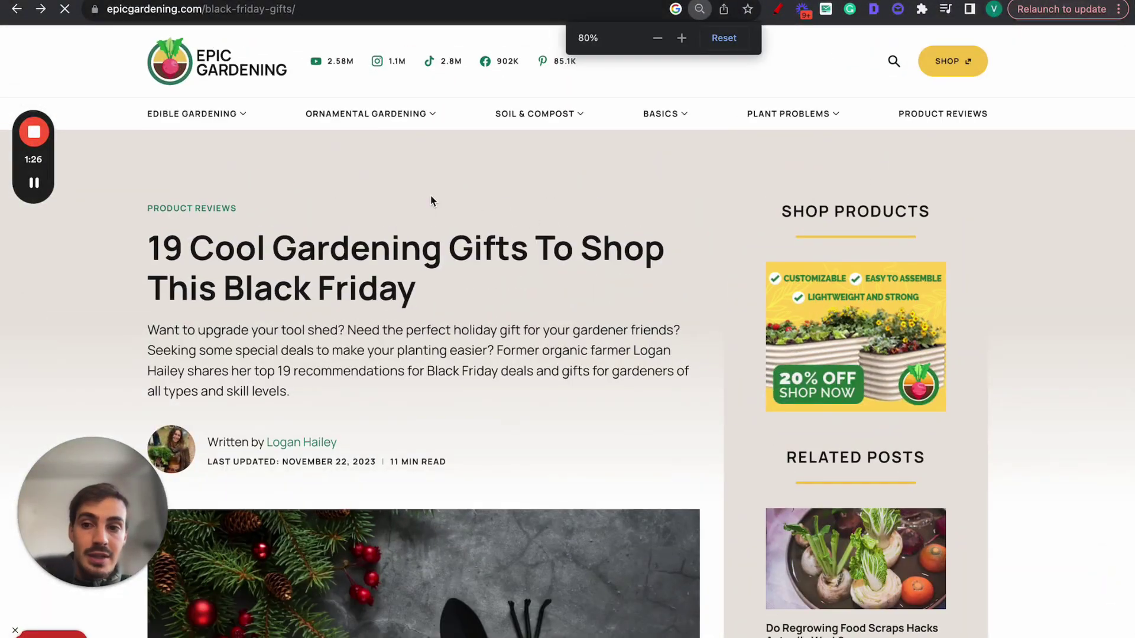
key(super+Left)
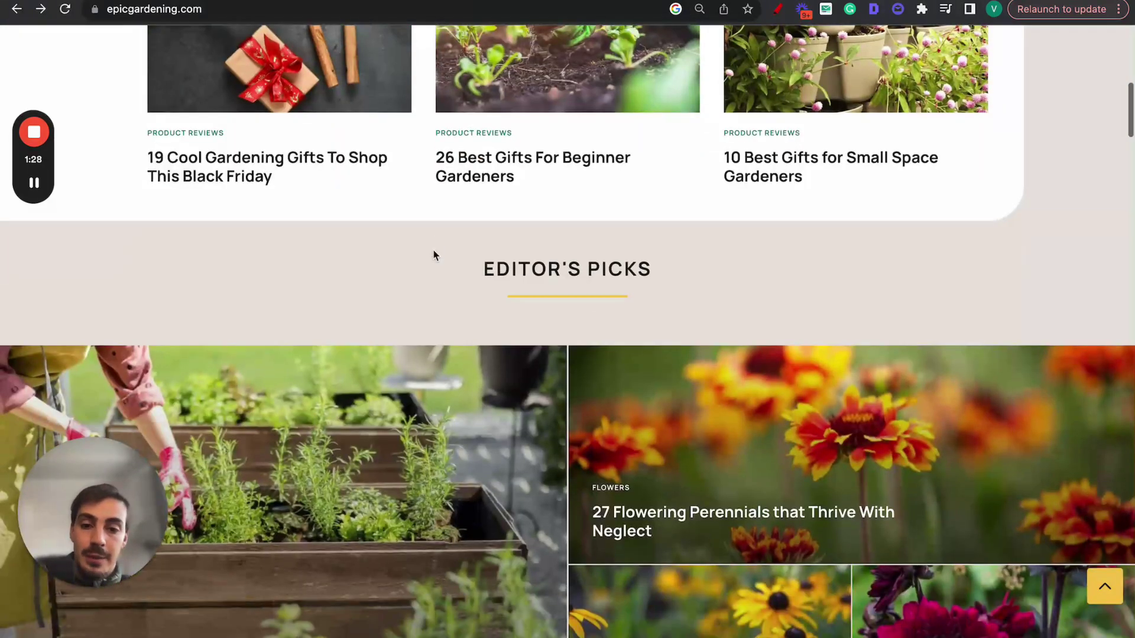
scroll(434, 250, down, 1)
scroll(502, 272, up, 5)
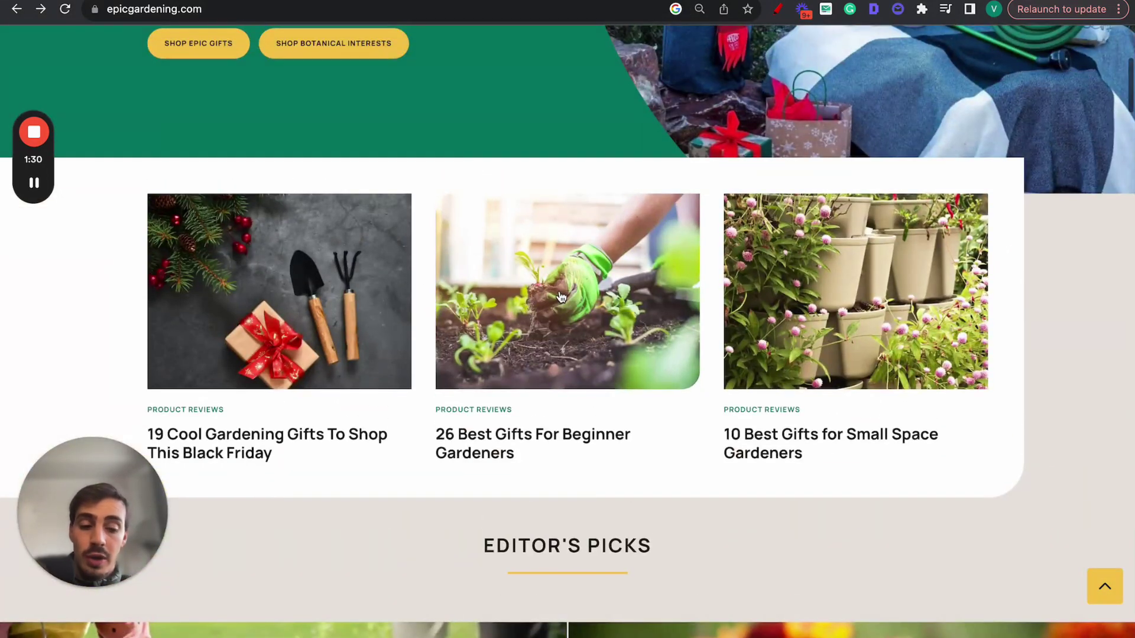
key(super+plus)
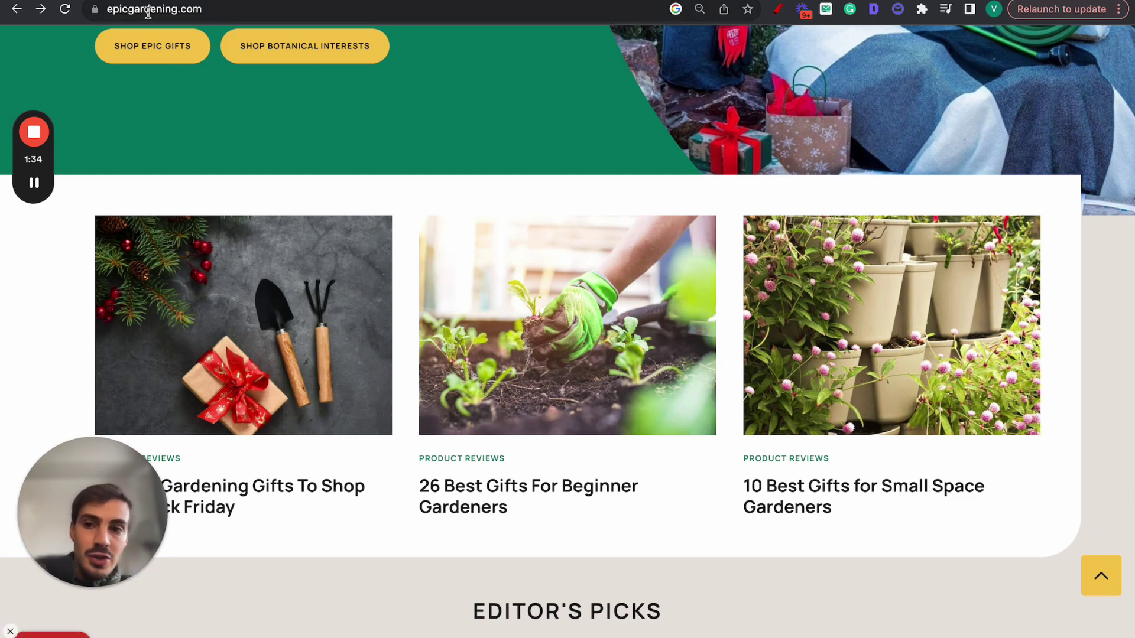
Go to tryjournalist.com and open the Journalist AI dashboard
scroll(265, 148, up, 8)
key(super+l)
text(tryjournalist.com)
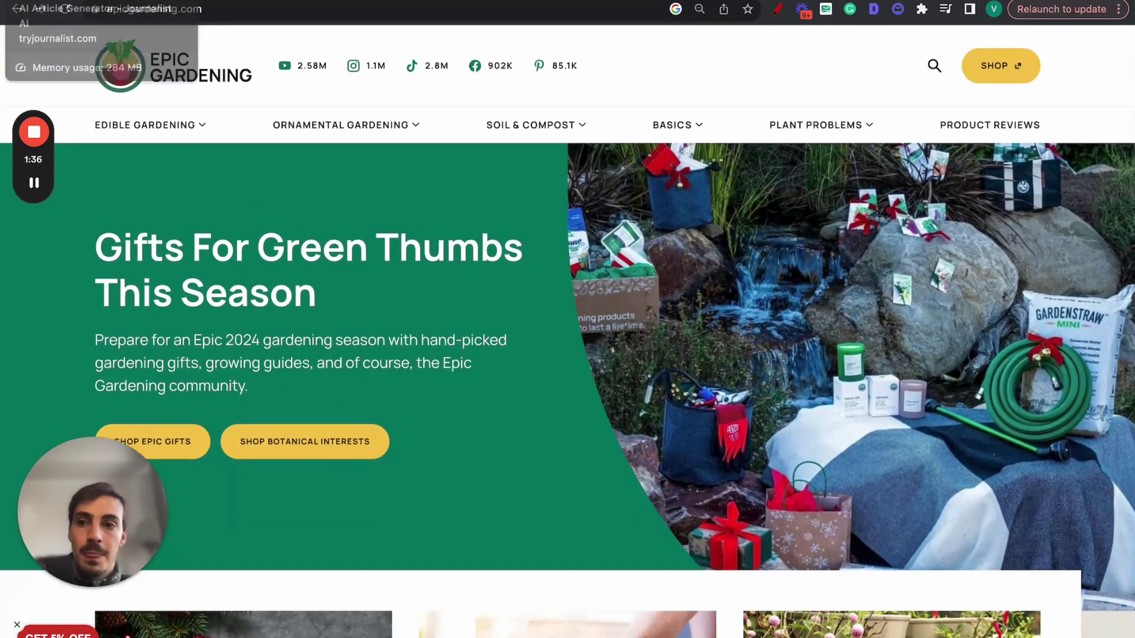
key(Return)
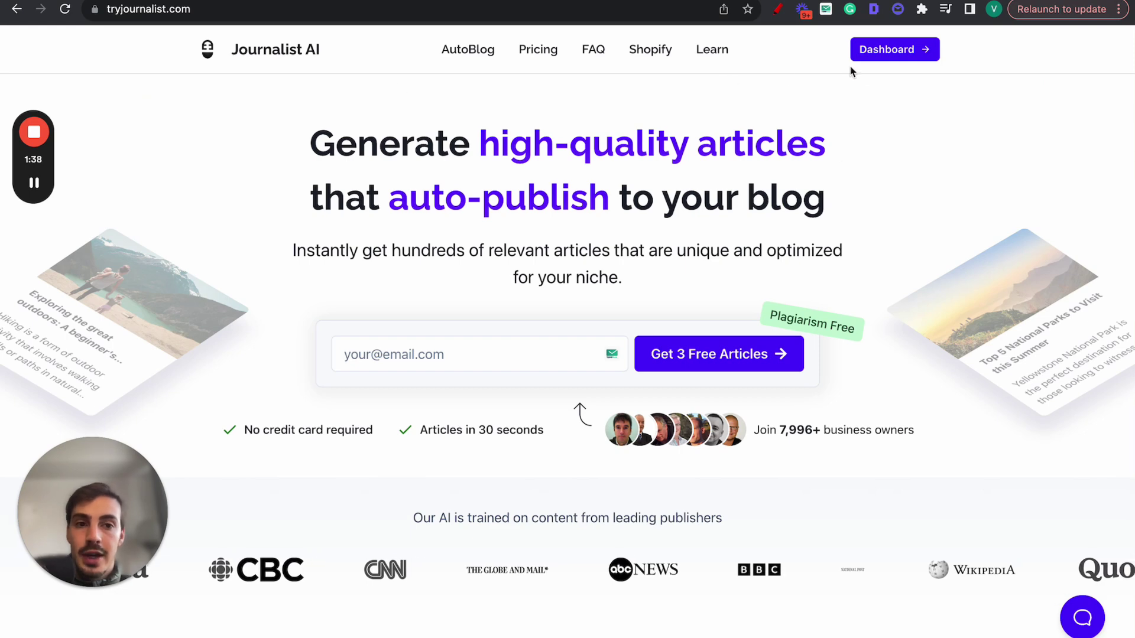
click(903, 59)
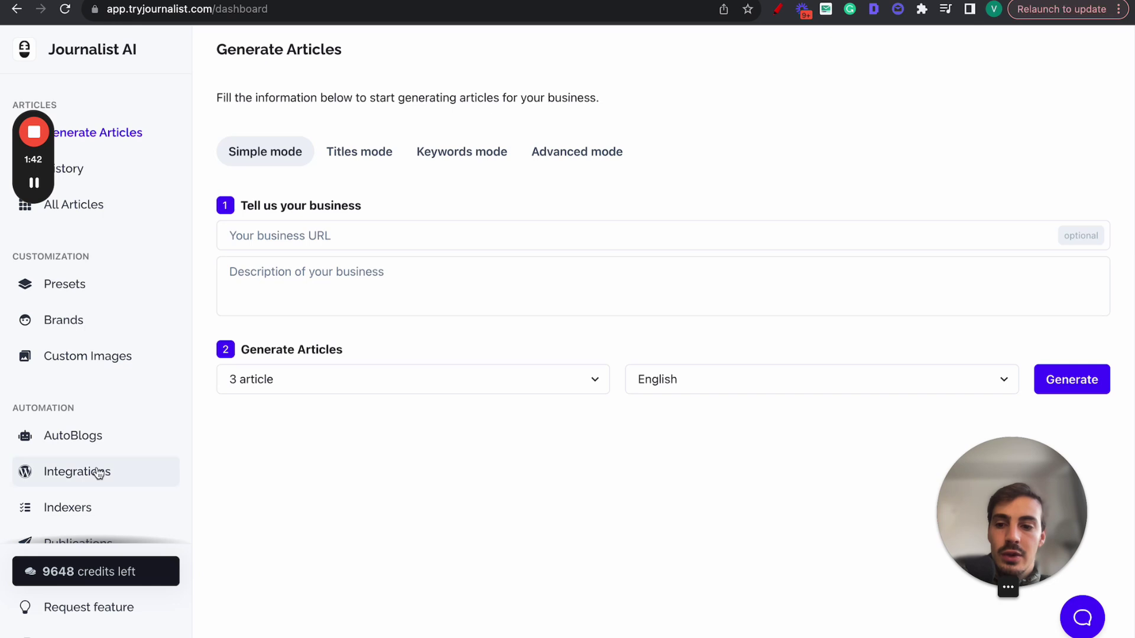
Open the integrations, start a new integration, and select Shopify as its type to view the required fields
click(88, 476)
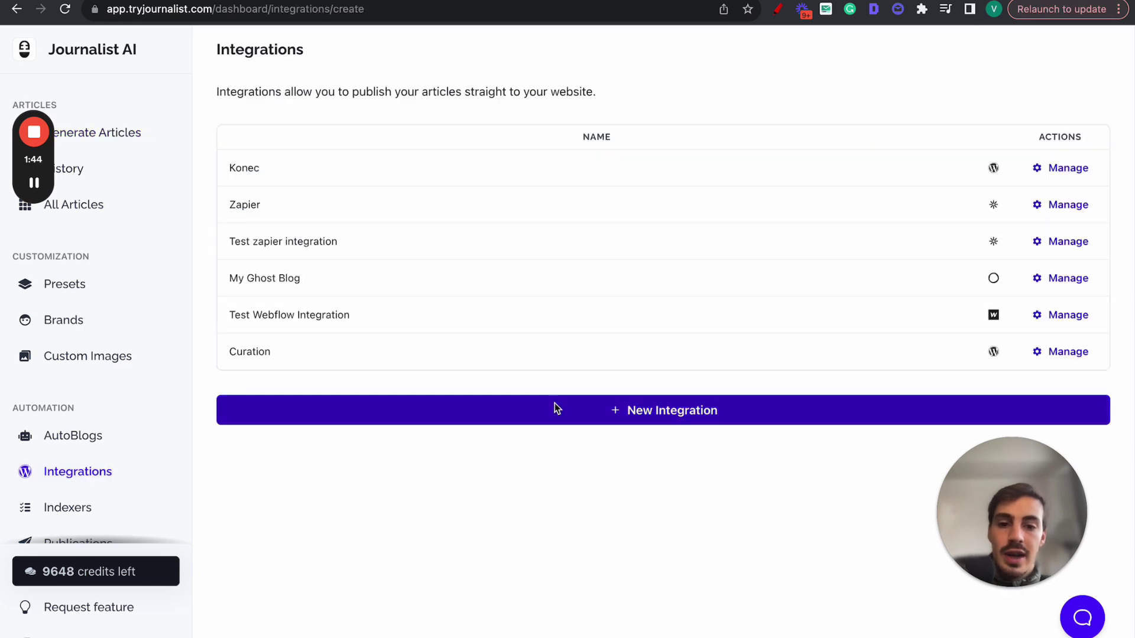
click(556, 405)
click(348, 170)
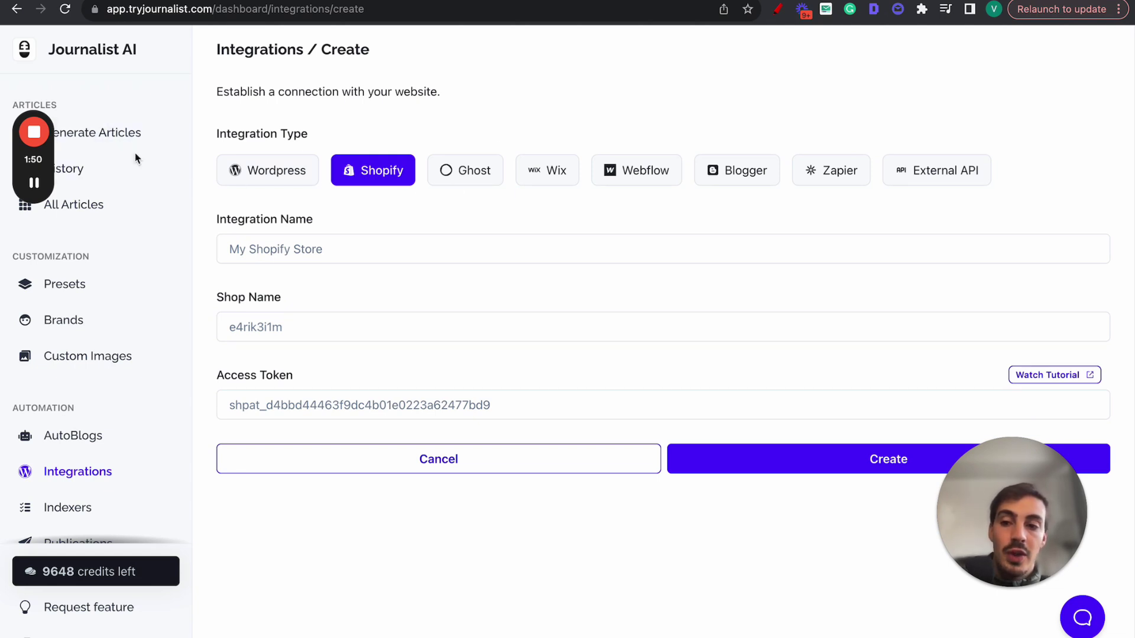
Open the latest batch in the generation history and view its first article, "7 Tips for Starting a Garden as a Newbie"
click(135, 174)
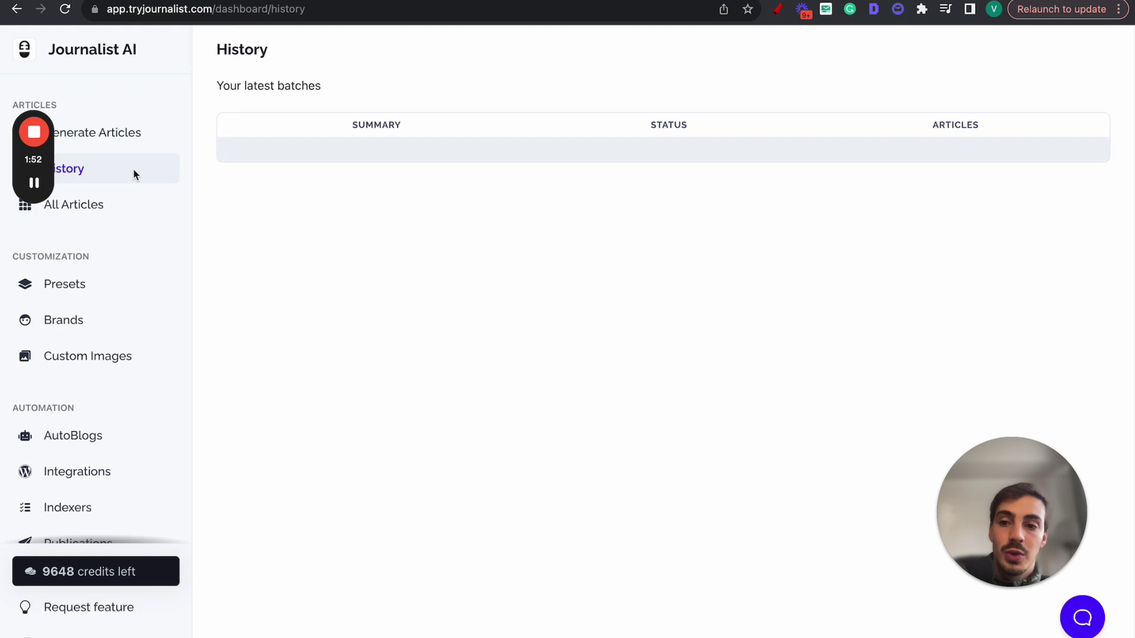
drag(1086, 513, 165, 513)
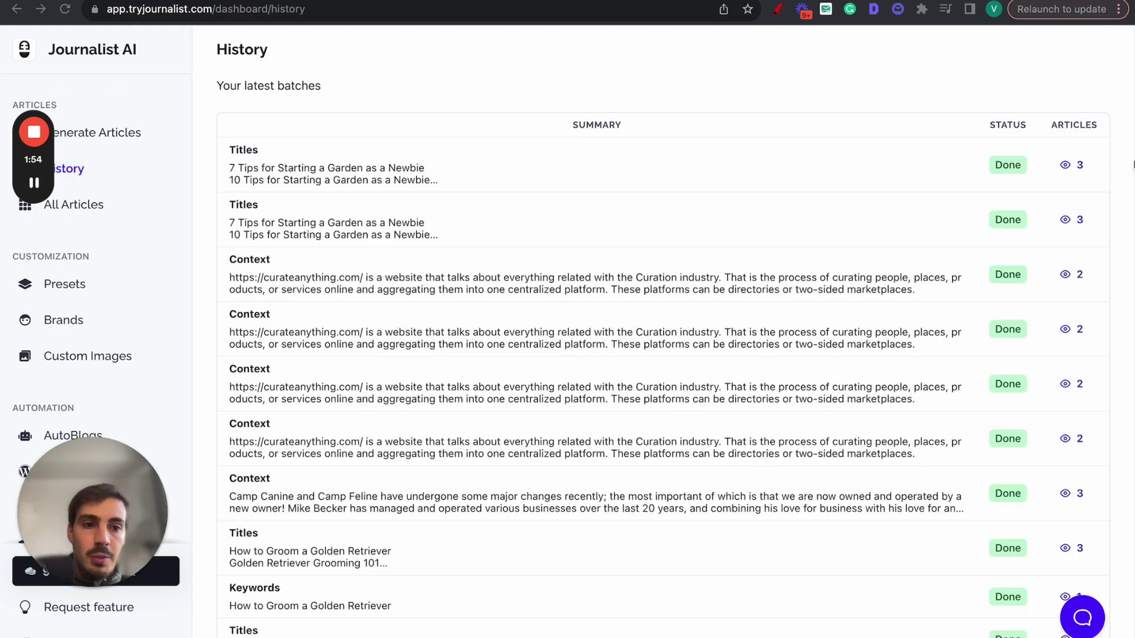
click(1079, 167)
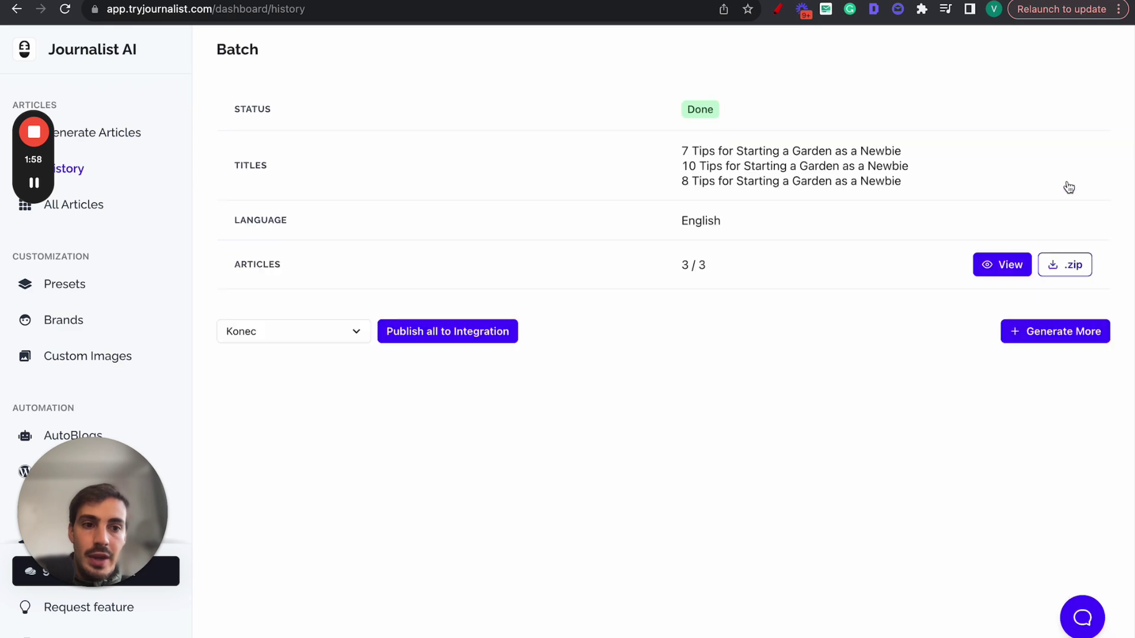
click(983, 256)
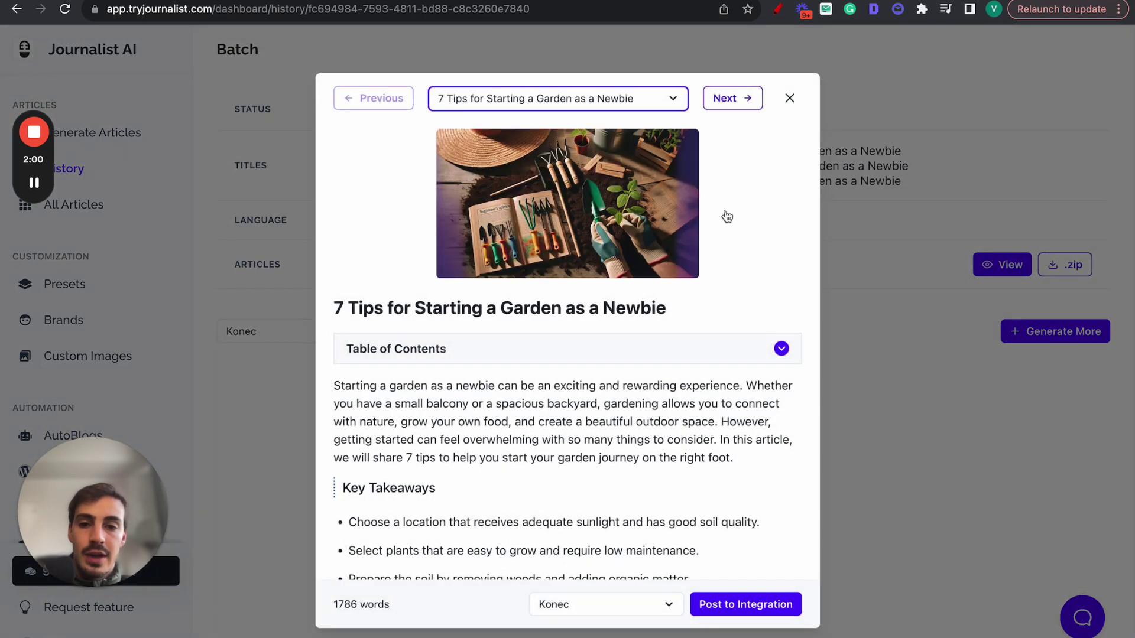
Skim the "7 Tips for Starting a Garden as a Newbie" article for its links, images and embedded video, and return to its beginning
scroll(728, 257, down, 1)
scroll(689, 256, down, 1)
scroll(689, 256, down, 2)
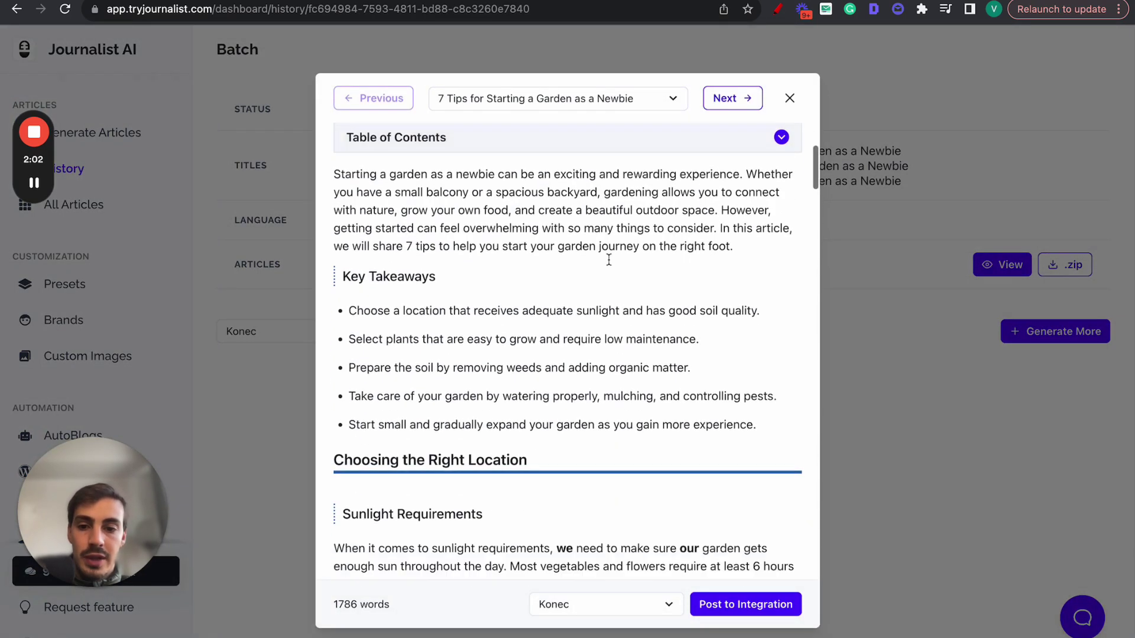
scroll(370, 323, down, 7)
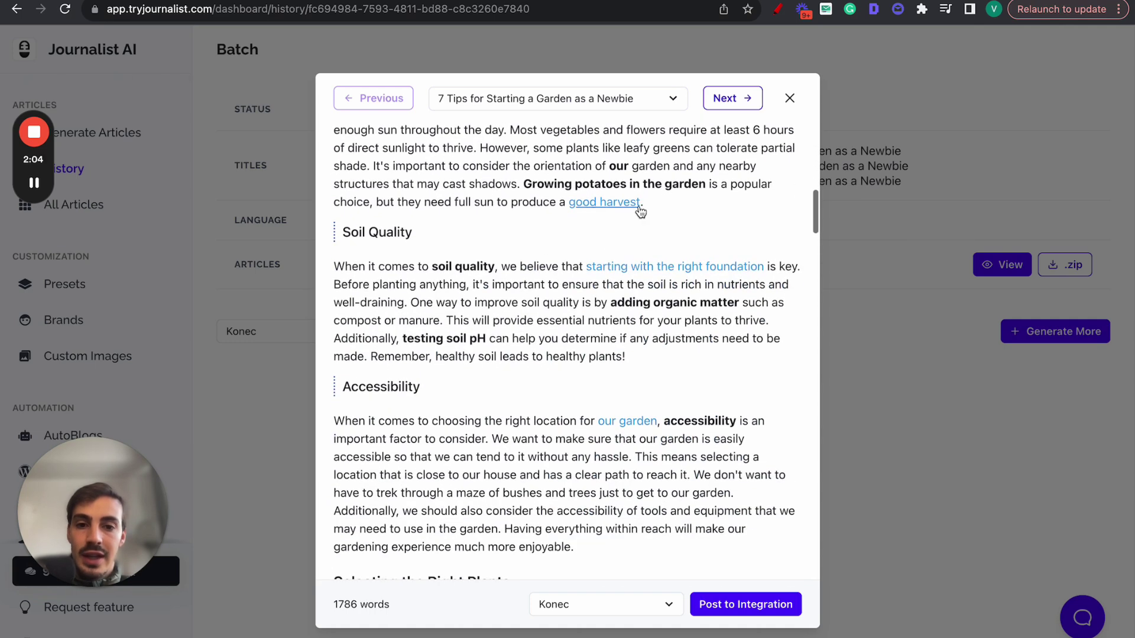
scroll(664, 282, down, 7)
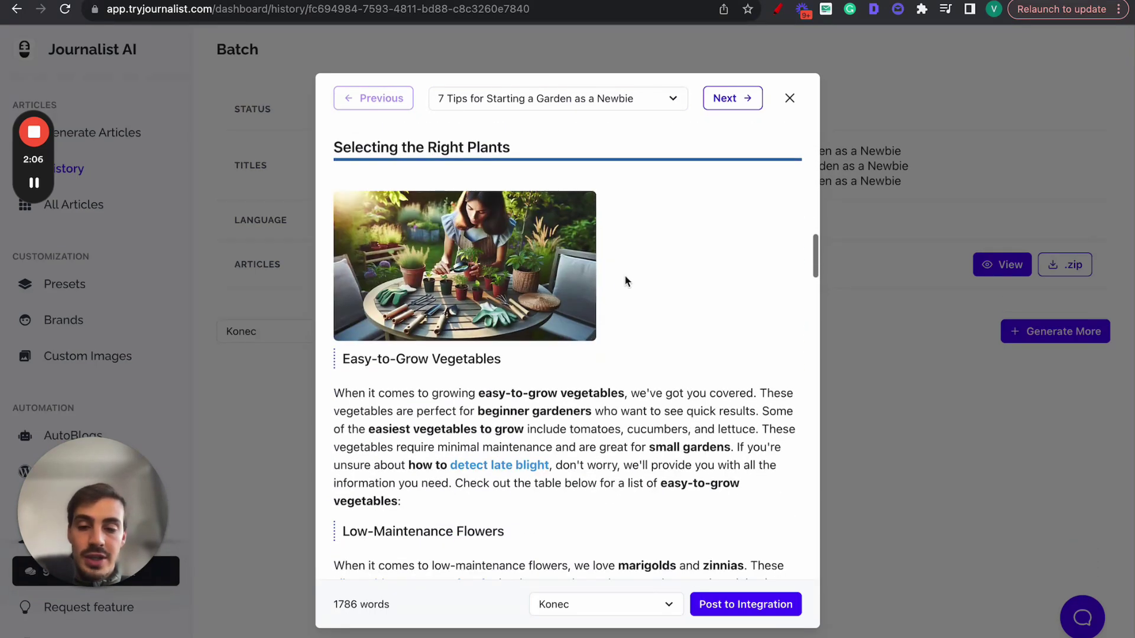
scroll(582, 309, down, 14)
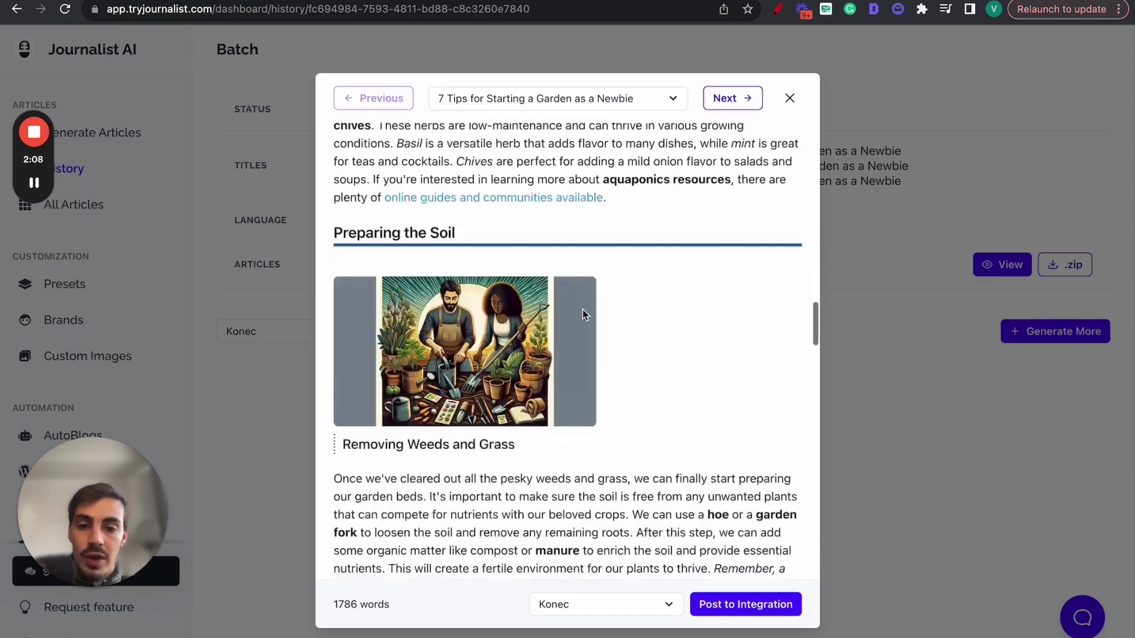
scroll(583, 310, down, 10)
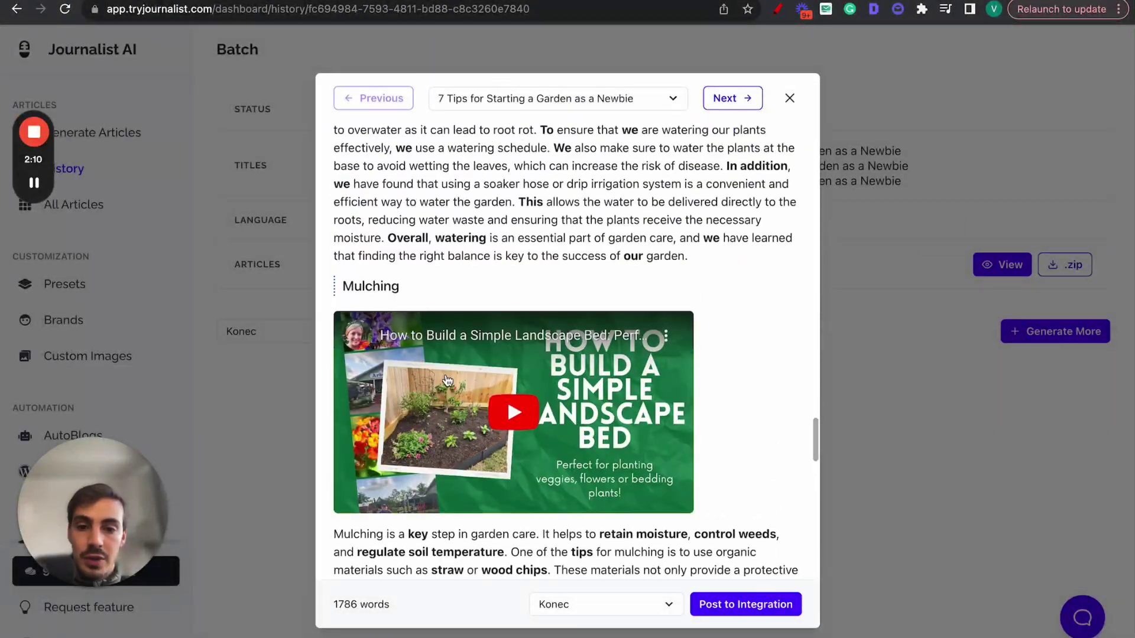
scroll(447, 380, down, 3)
scroll(413, 331, up, 20)
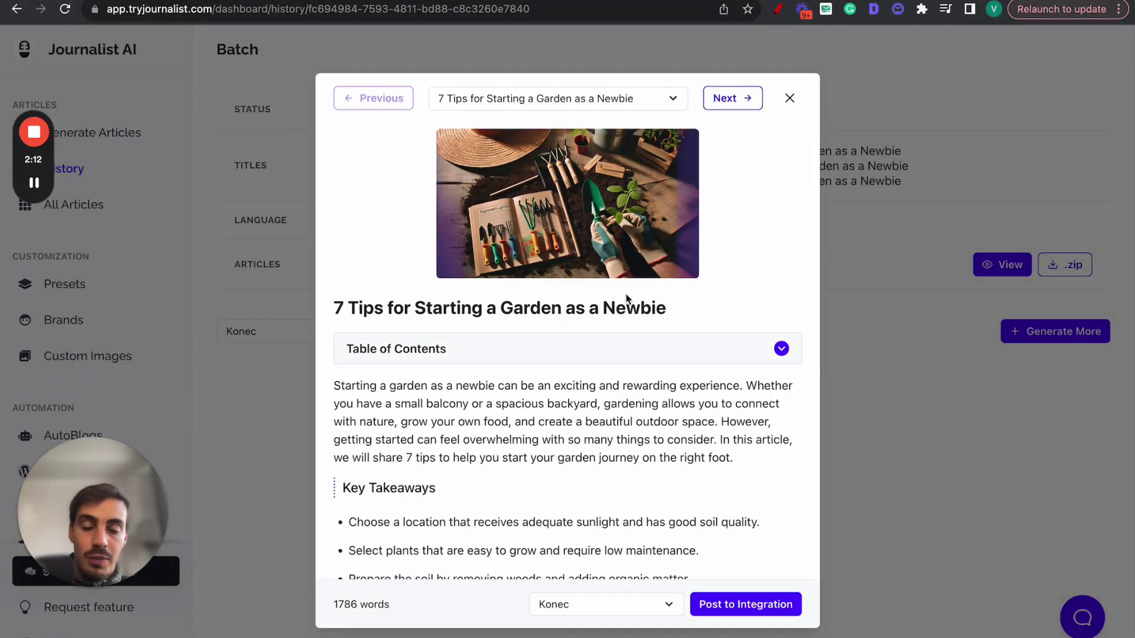
Examine the article's Frequently Asked Questions and closing product paragraph, highlighting part of the FAQ heading
scroll(486, 353, down, 20)
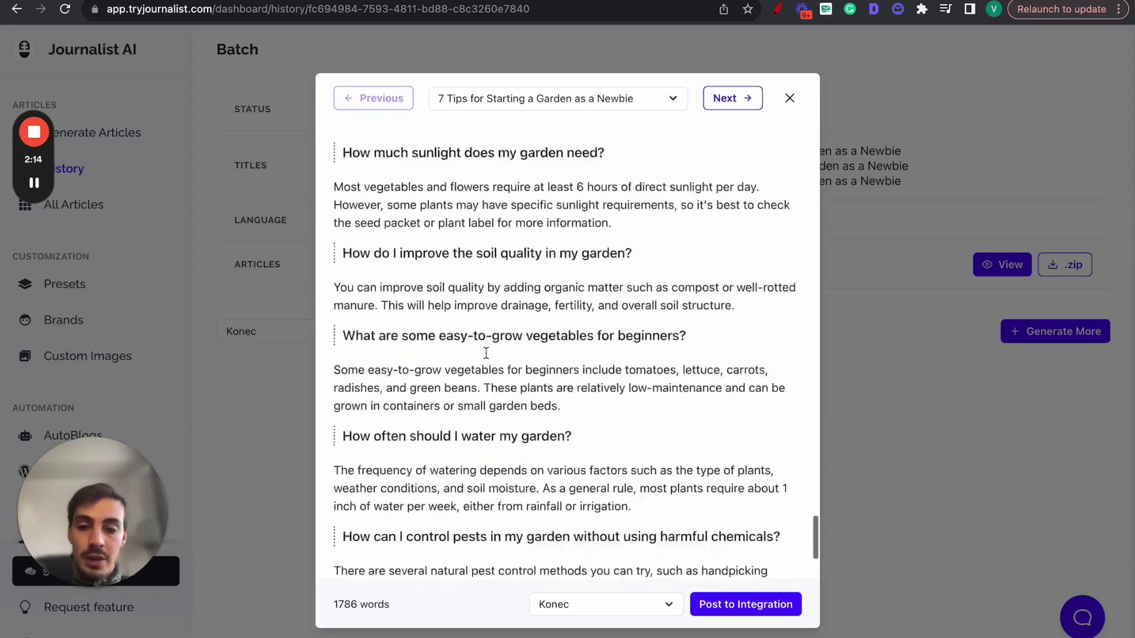
scroll(486, 353, down, 3)
scroll(449, 343, up, 8)
drag(392, 389, 499, 389)
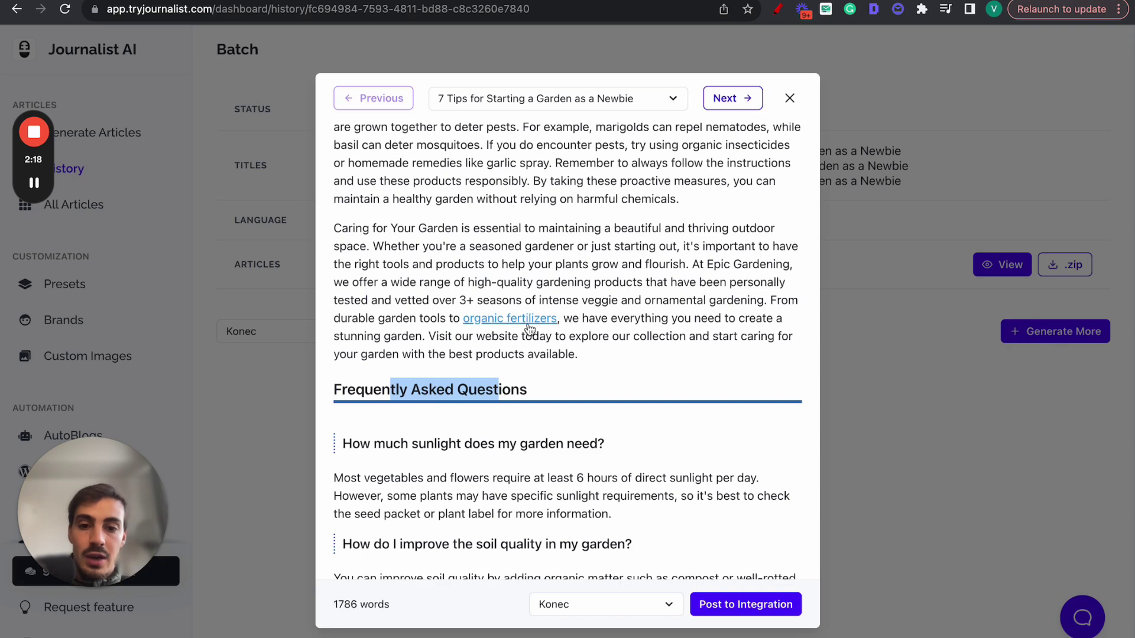
Check the Epic Gardening shop page behind the organic fertilizers link and return to the beginning of the generated article
key(ctrl+Tab)
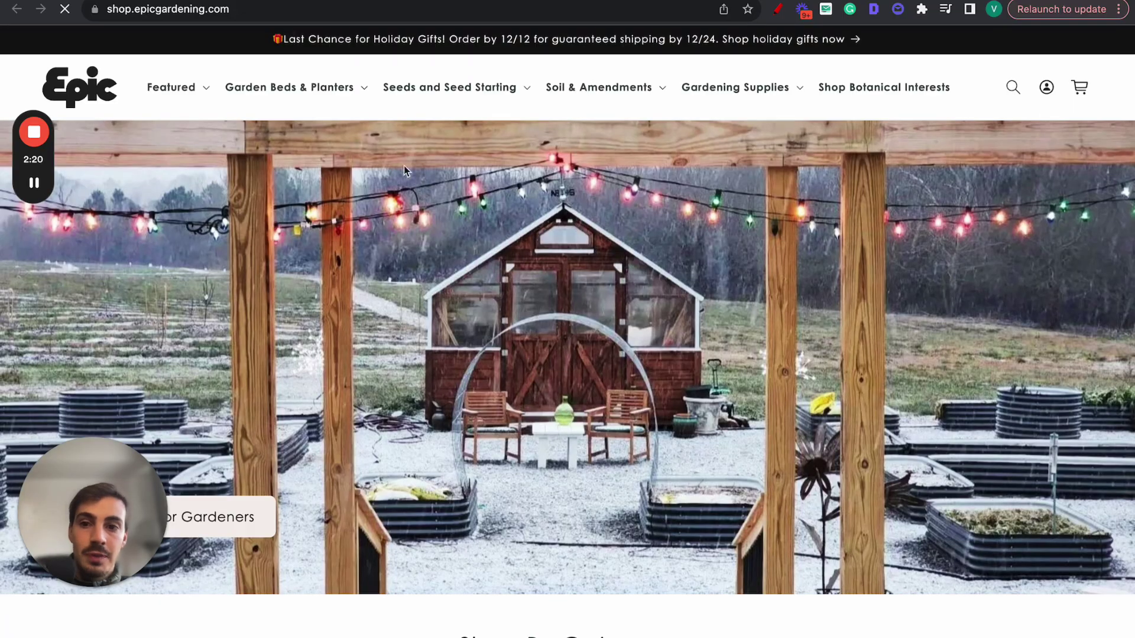
scroll(405, 170, down, 10)
key(ctrl+shift+Tab)
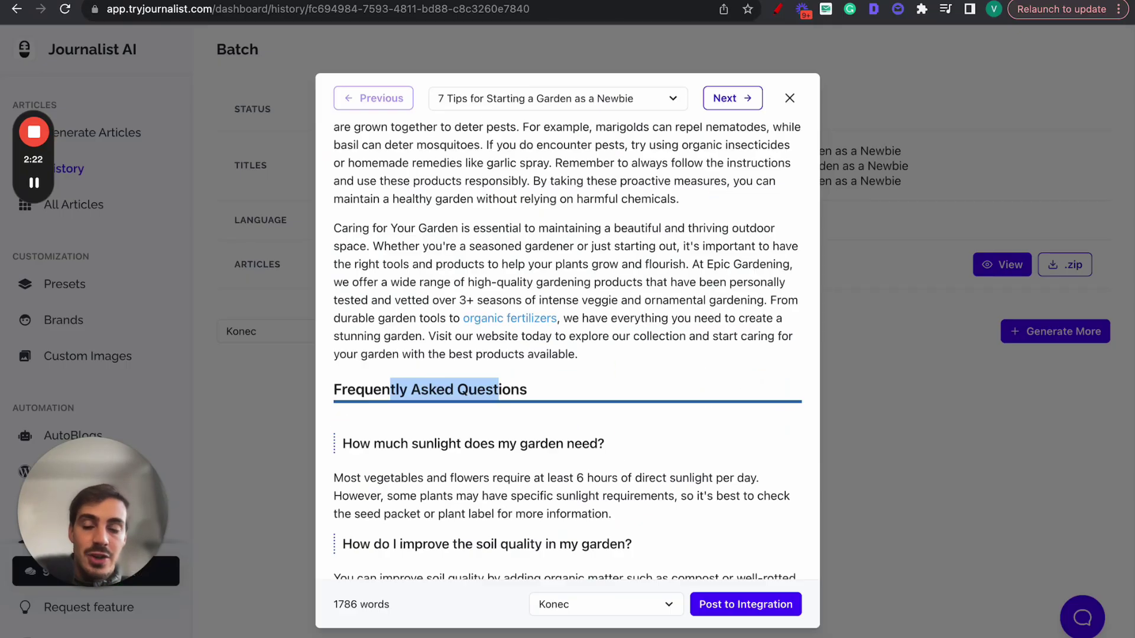
scroll(608, 289, up, 20)
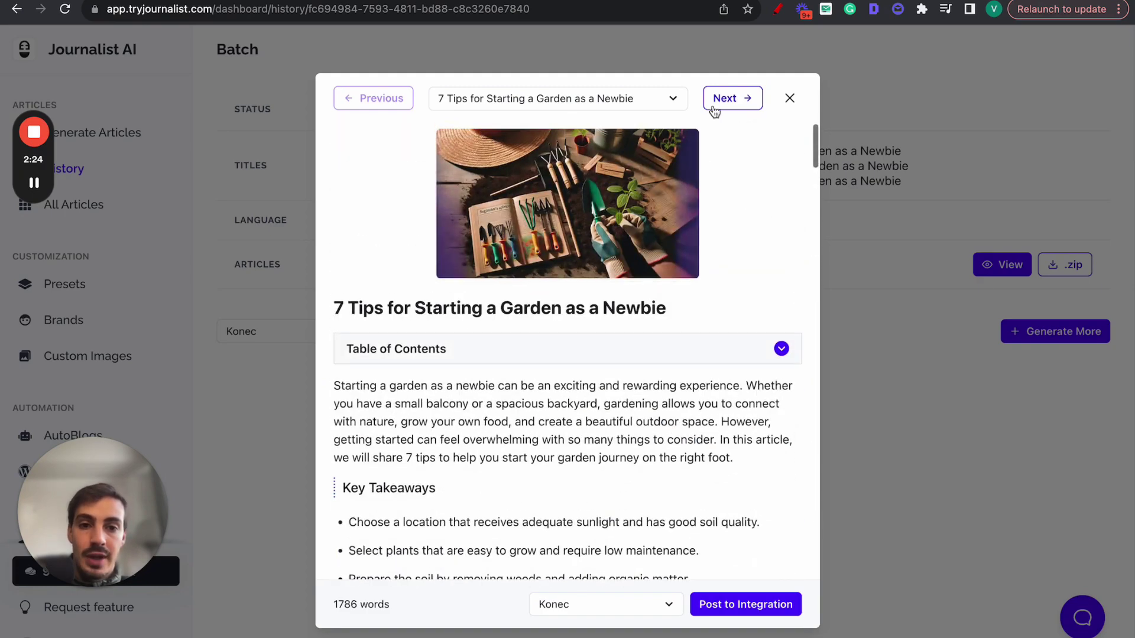
Page through the batch's 10 Tips and 8 Tips articles, go back to the 10 Tips one, and close the article preview
click(726, 98)
click(747, 105)
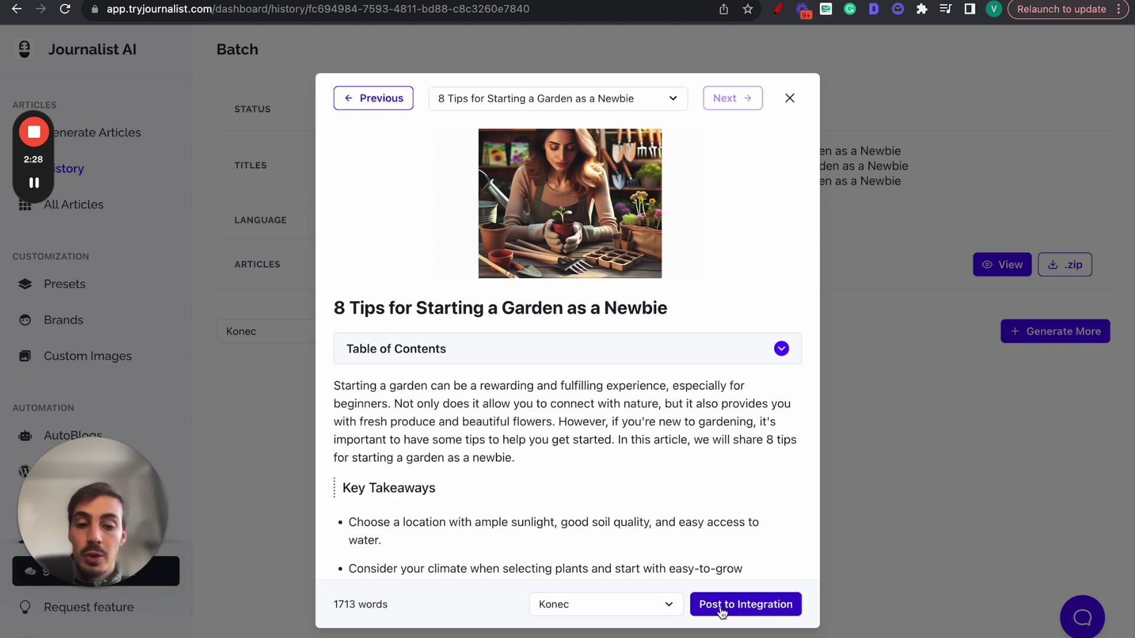
click(369, 100)
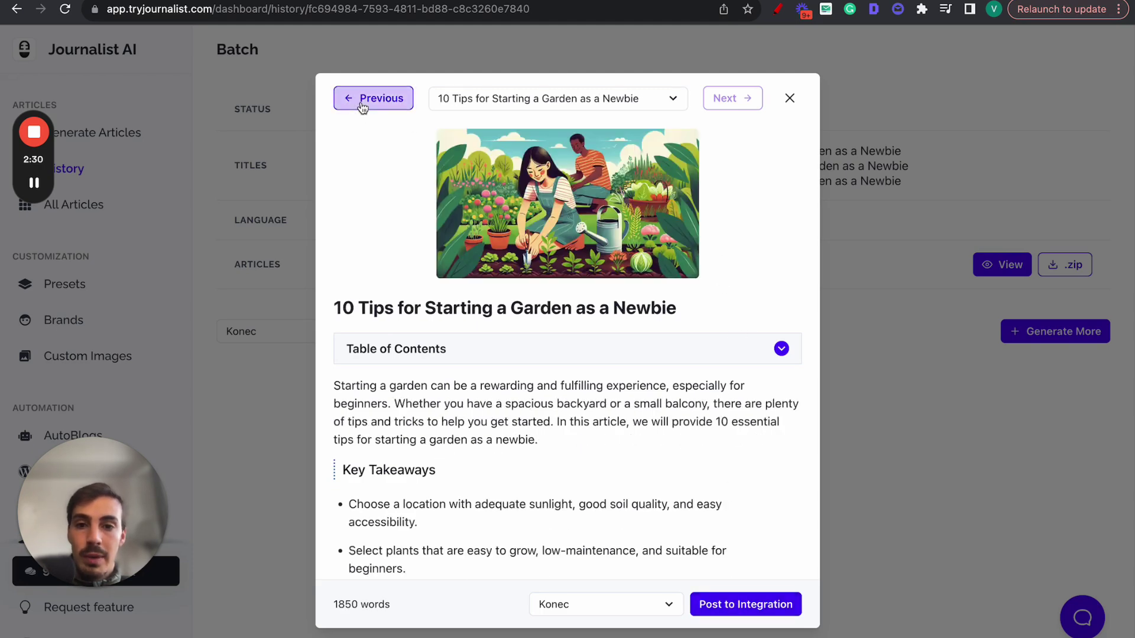
click(792, 100)
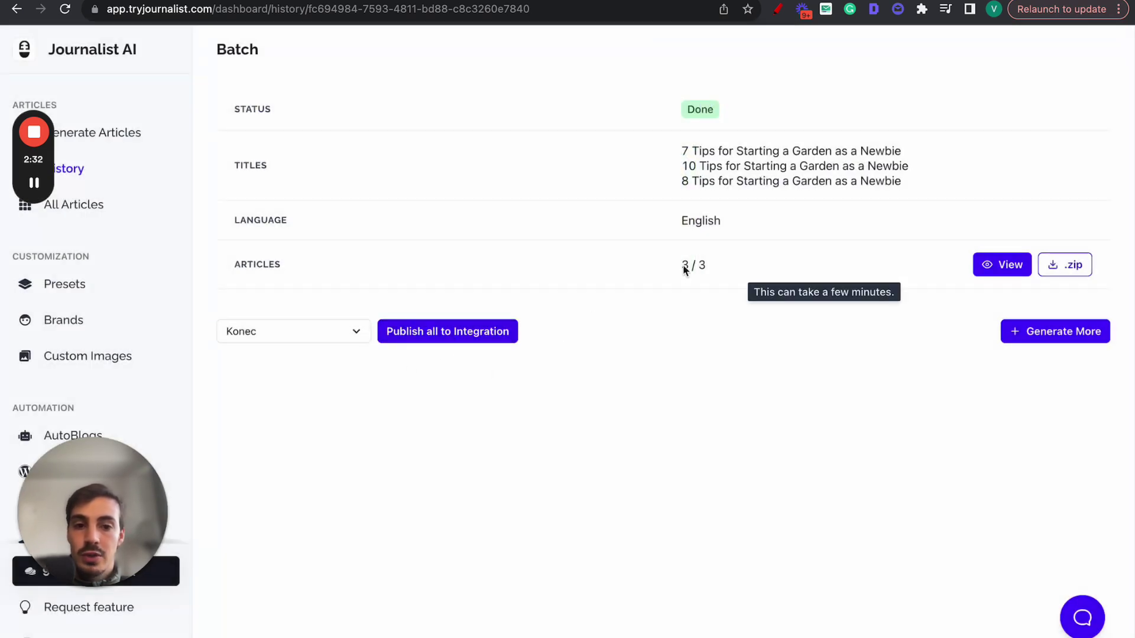
Reopen the batch's article preview and skim "10 Tips for Starting a Garden as a Newbie" down to Selecting the Right Plants
drag(683, 265, 722, 268)
click(993, 266)
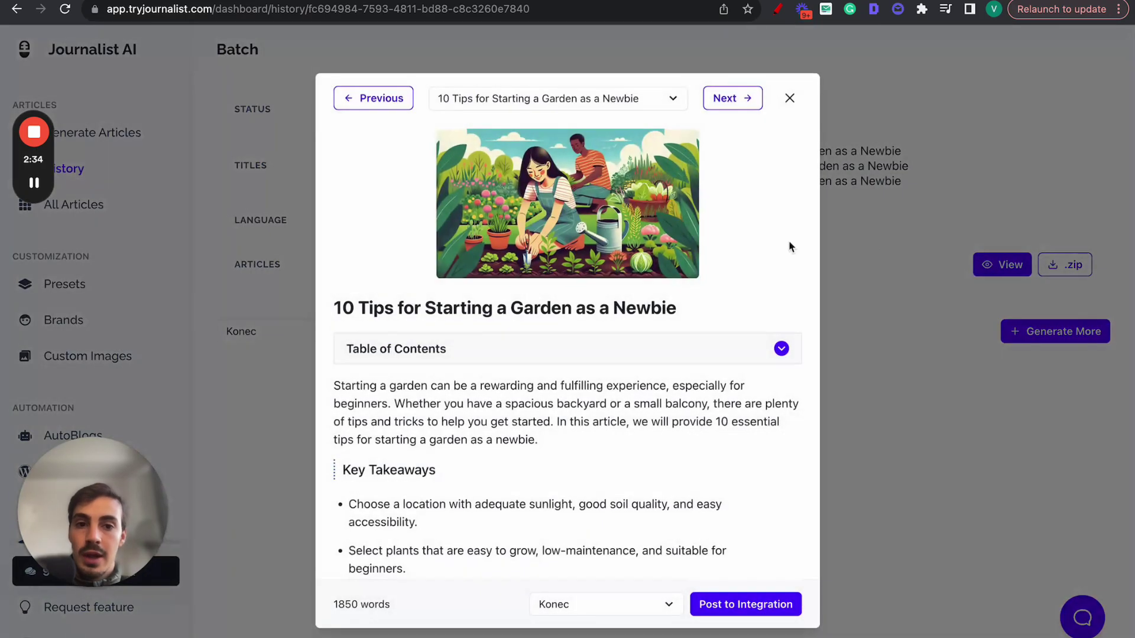
scroll(611, 251, down, 4)
scroll(674, 303, up, 4)
scroll(673, 303, down, 15)
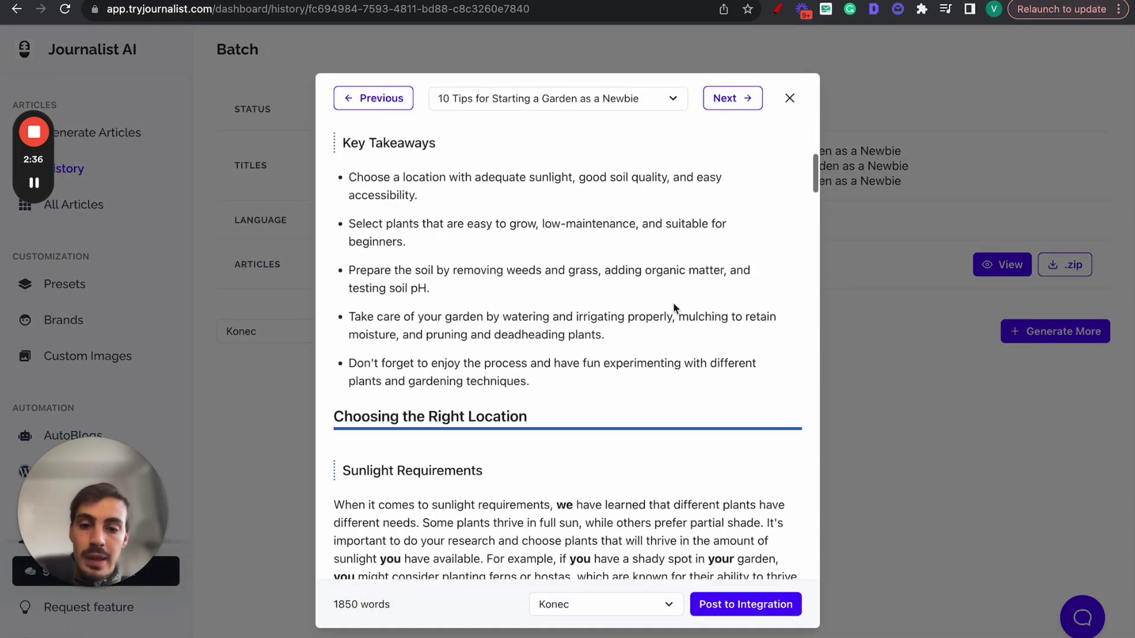
scroll(675, 307, down, 6)
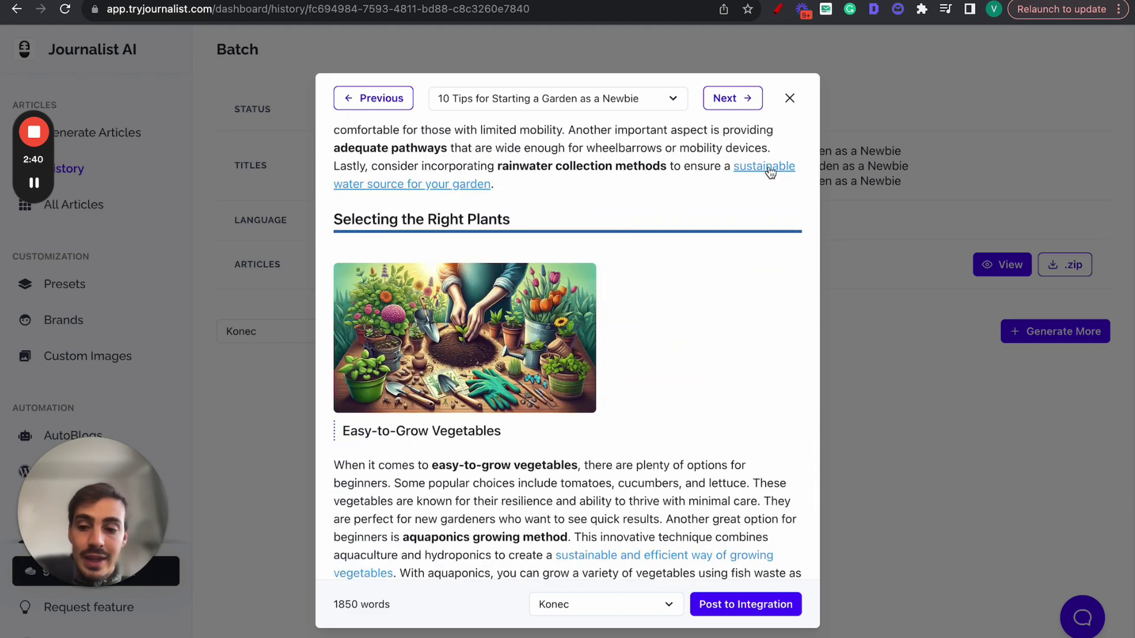
View the linked Epic Gardening rainwater article at 75% zoom, and return to the batch page with the article preview closed
click(224, 1)
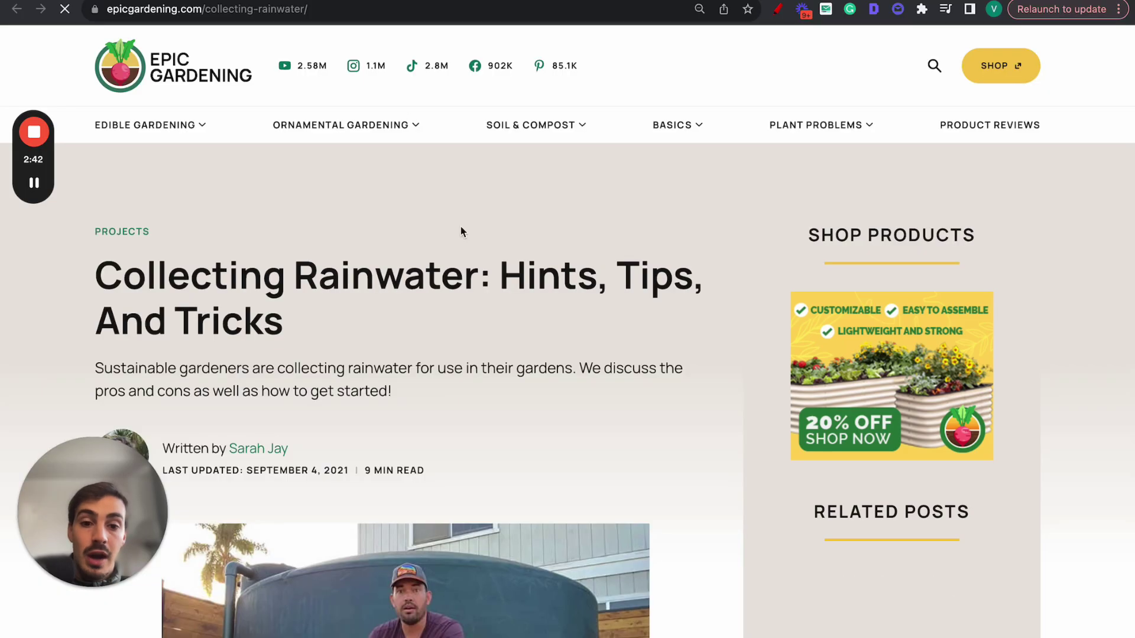
scroll(461, 227, down, 4)
key(super+minus)
scroll(460, 225, up, 5)
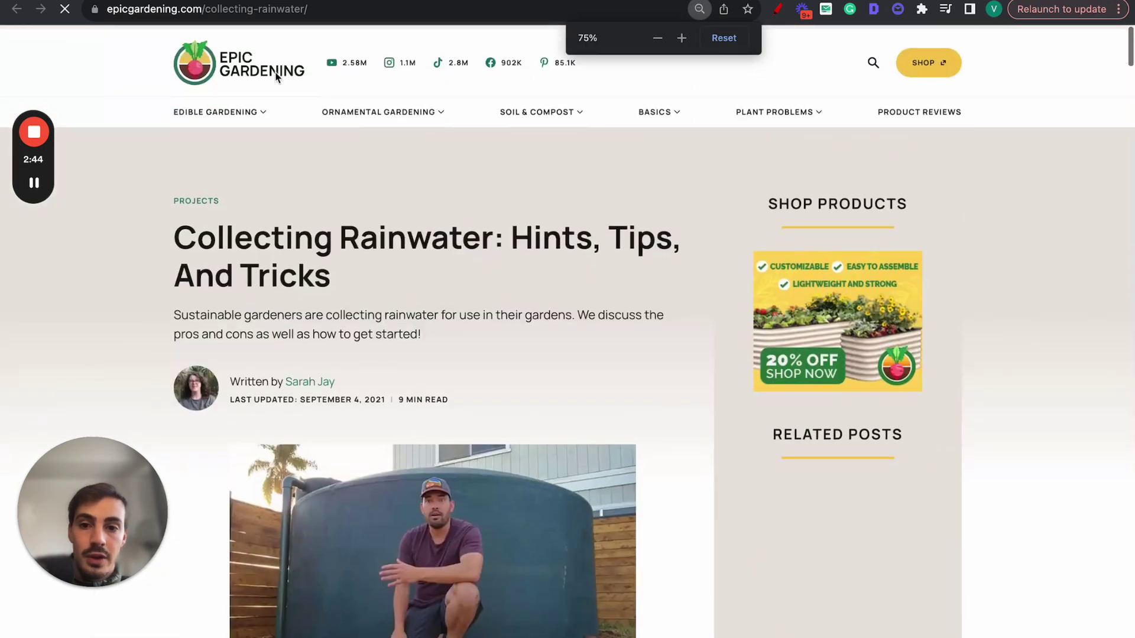
key(ctrl+shift+Tab)
click(868, 74)
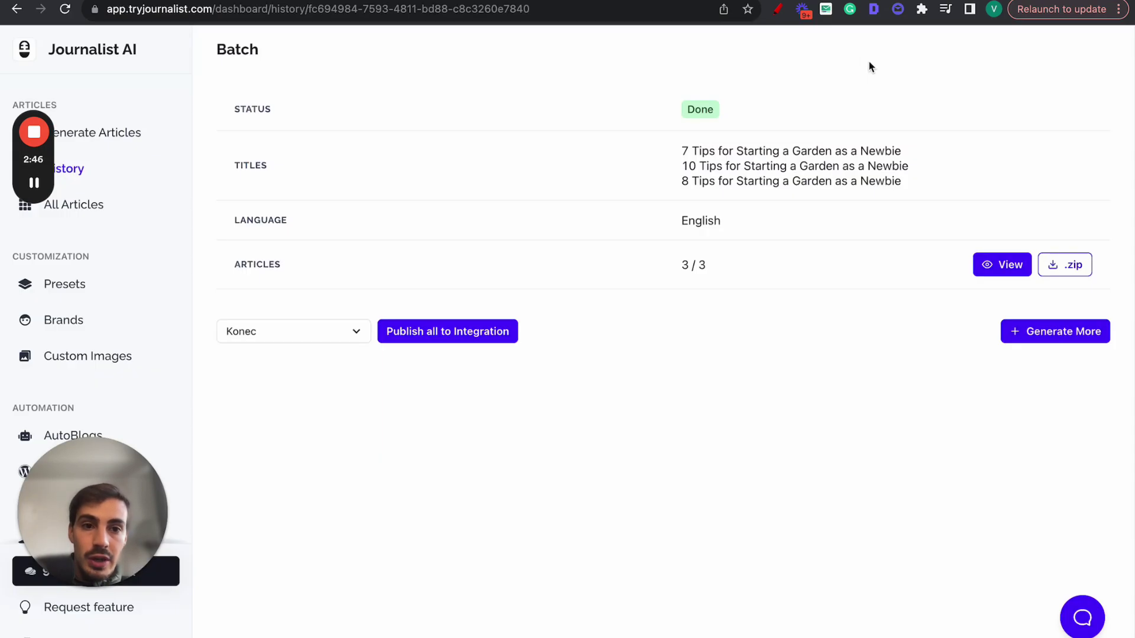
With the red pen, underline Journalist AI, draw an arrow from it to a blog outline marked "B" with four article boxes, and write "G+P"
click(778, 10)
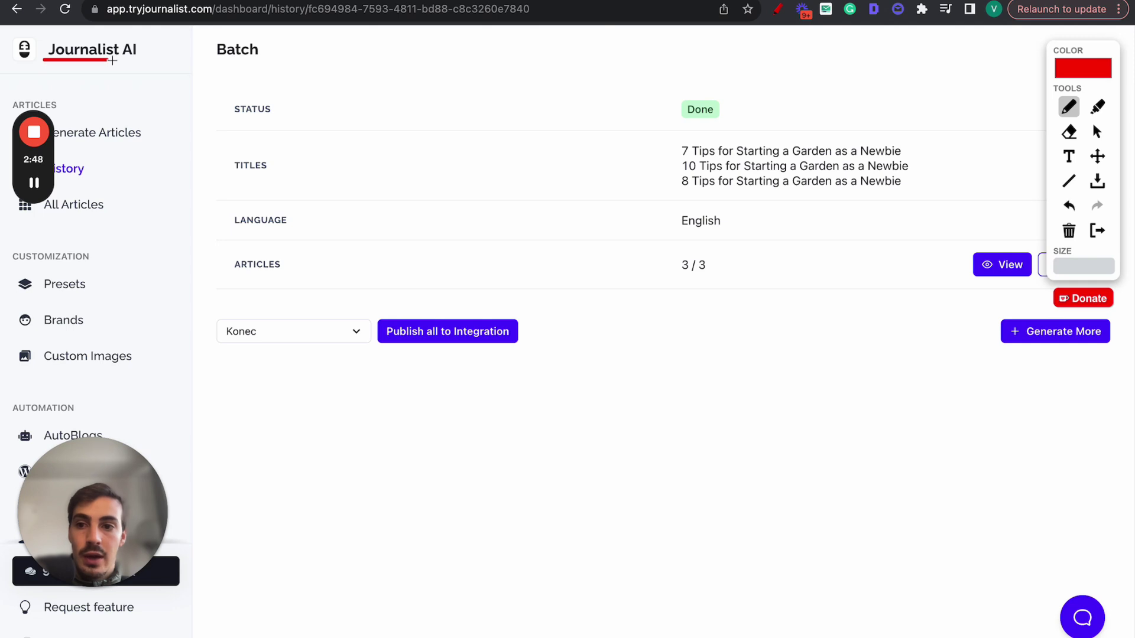
mouse_move(88, 60)
mouse_down()
mouse_move(303, 338)
mouse_move(553, 382)
mouse_up()
mouse_move(609, 312)
mouse_down()
mouse_move(853, 548)
mouse_move(683, 211)
mouse_up()
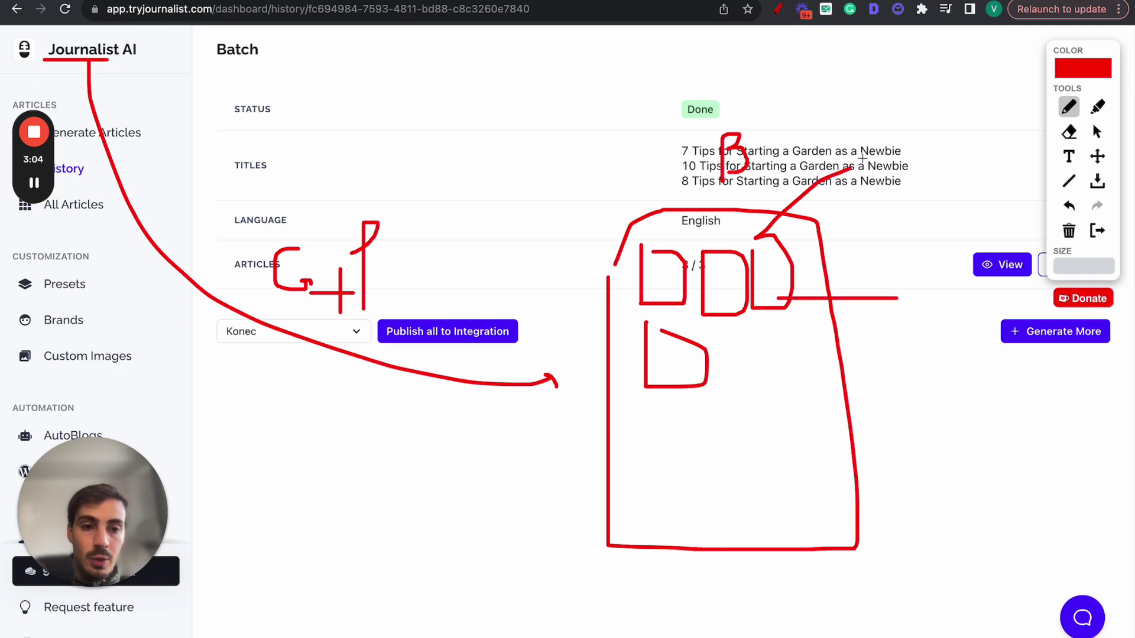
Sketch an enlarged article with image, text lines and boxes, draw link lines to the blog's articles, add an arrow to "PS", and exit the drawing overlay
drag(999, 271, 882, 74)
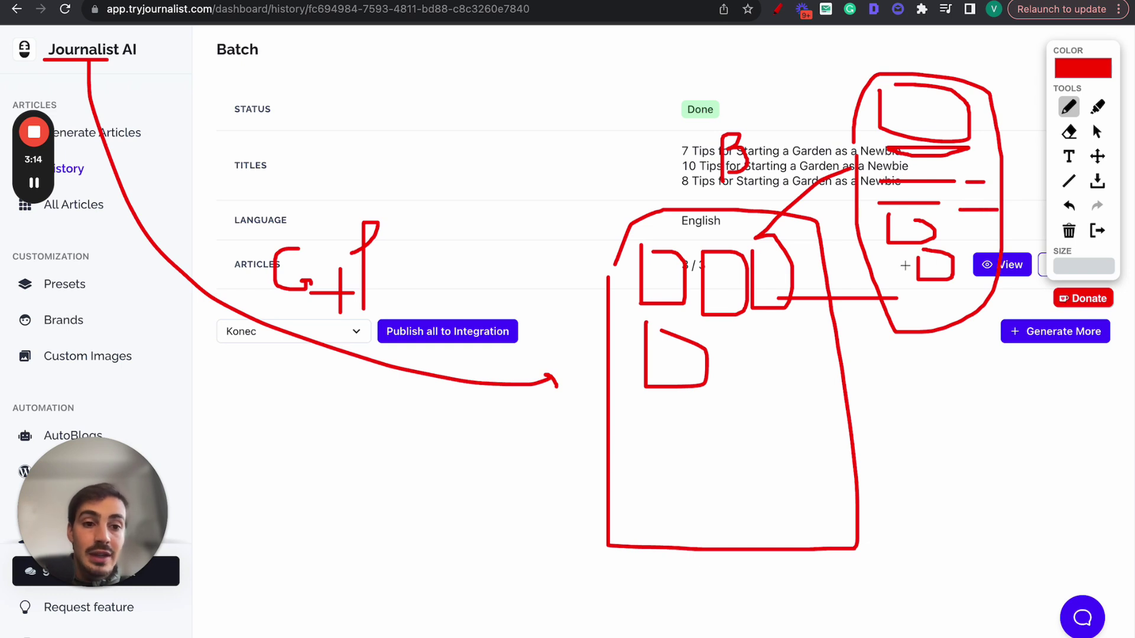
drag(888, 270, 720, 223)
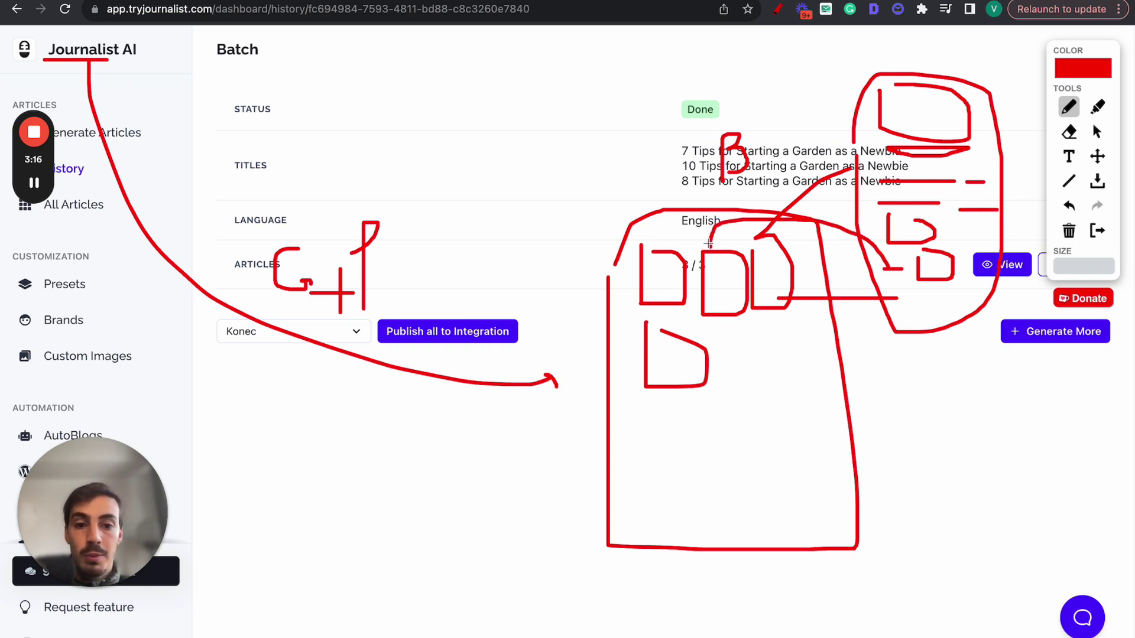
mouse_move(897, 297)
mouse_down()
mouse_move(746, 232)
mouse_move(609, 137)
mouse_up()
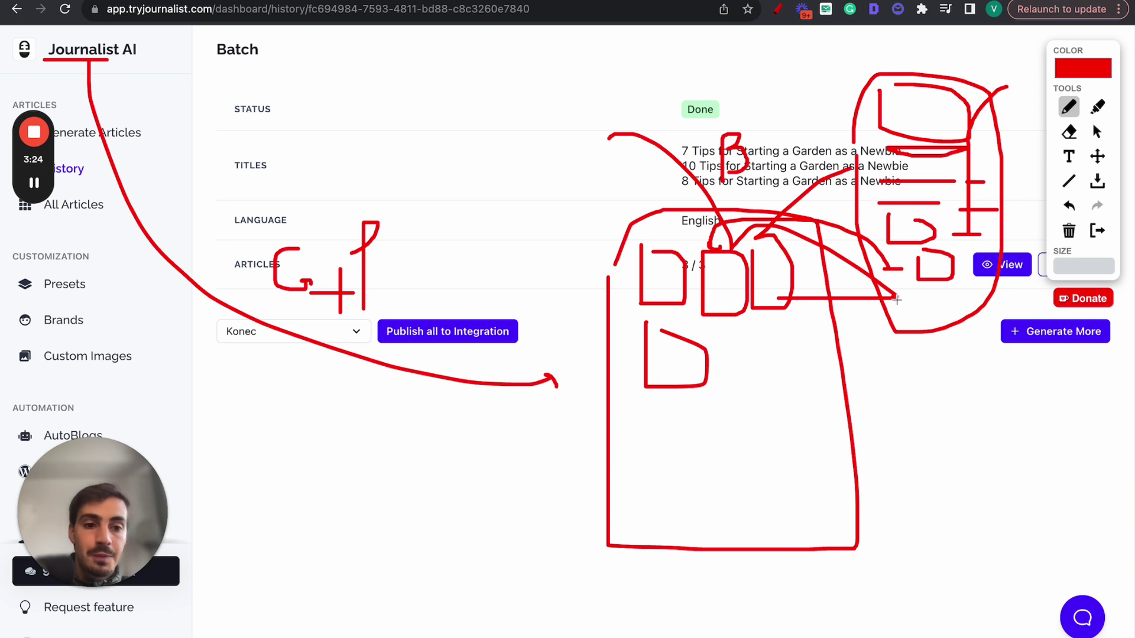
drag(952, 335, 932, 467)
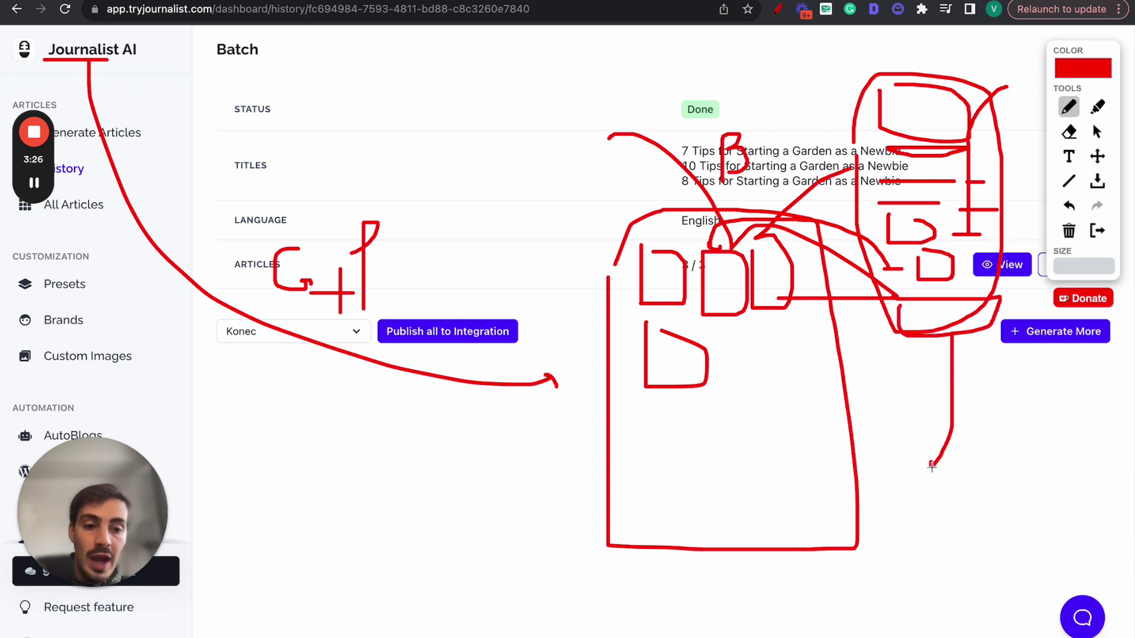
mouse_move(911, 522)
mouse_down()
mouse_move(913, 490)
mouse_move(912, 502)
mouse_move(935, 503)
mouse_up()
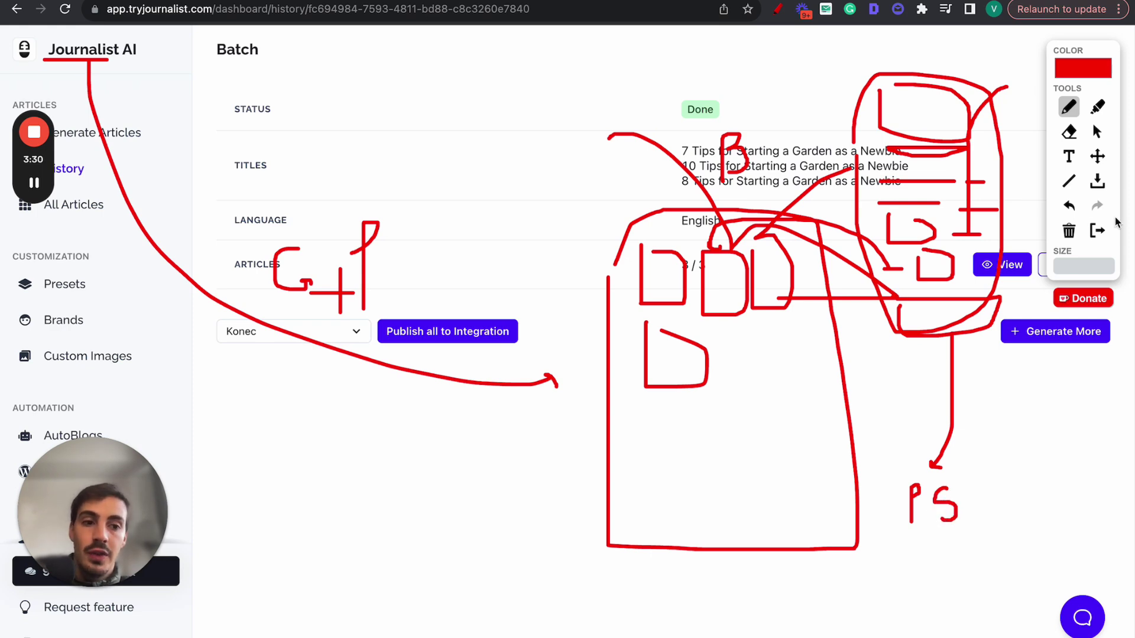
click(1099, 230)
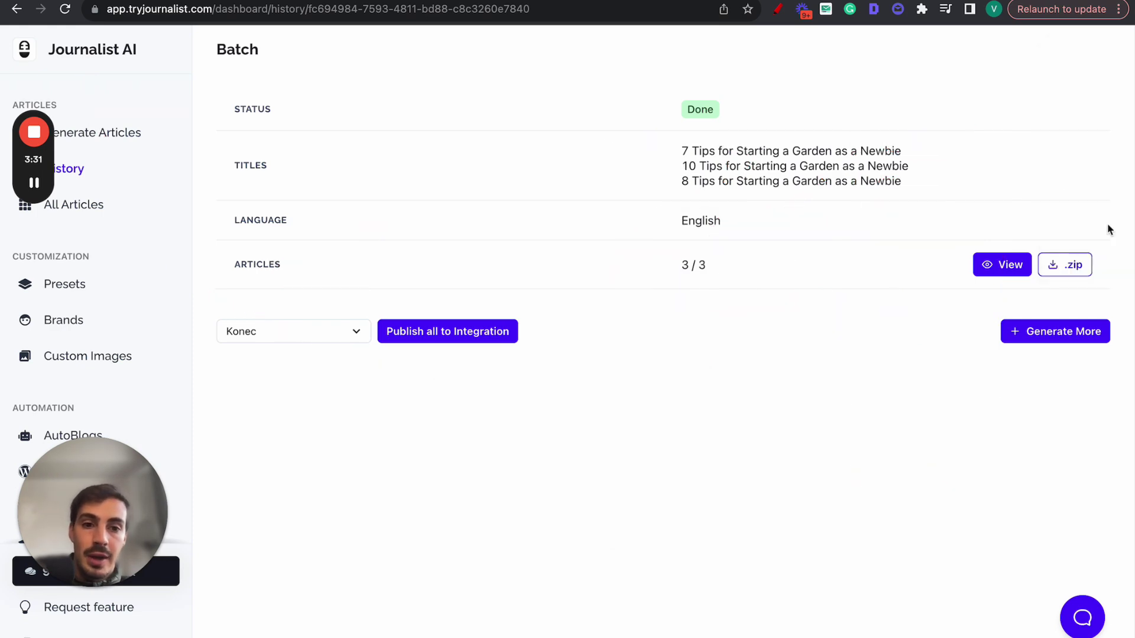
Preview the batch's "8 Tips for Starting a Garden as a Newbie" article and close the preview
click(1004, 266)
click(733, 99)
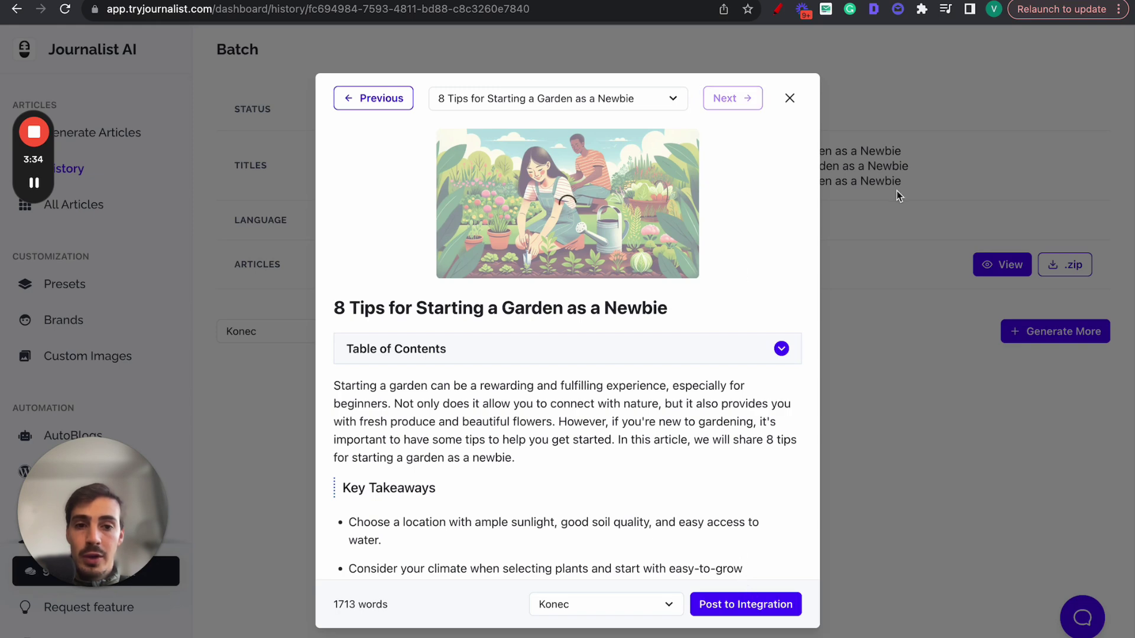
click(876, 199)
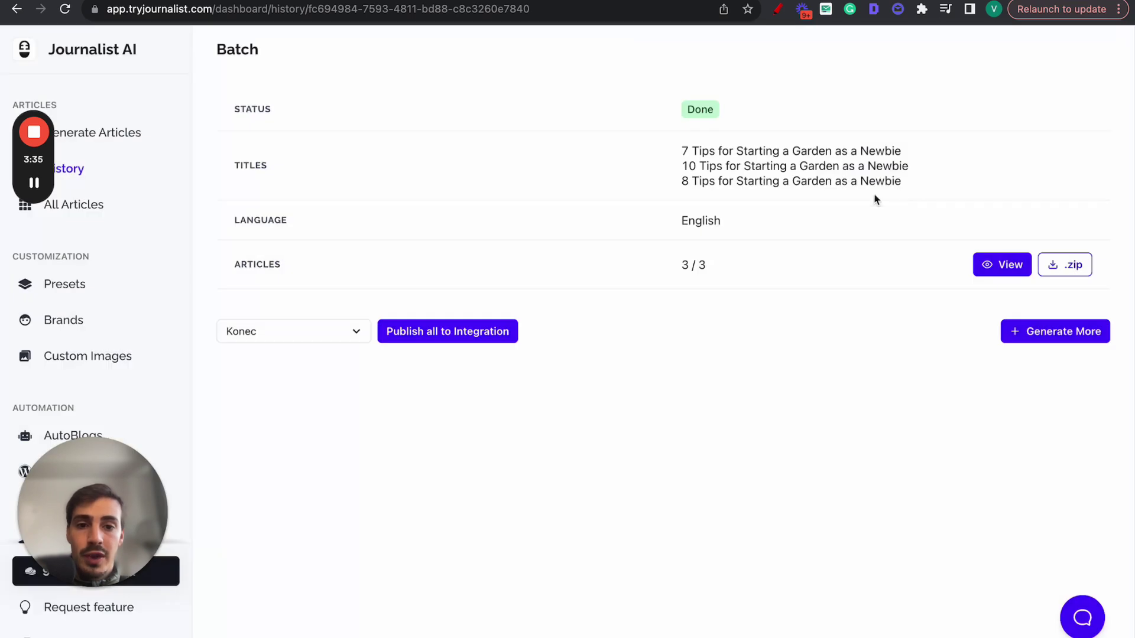
Open the settings of the Curation AutoBlog
scroll(114, 397, down, 2)
click(109, 383)
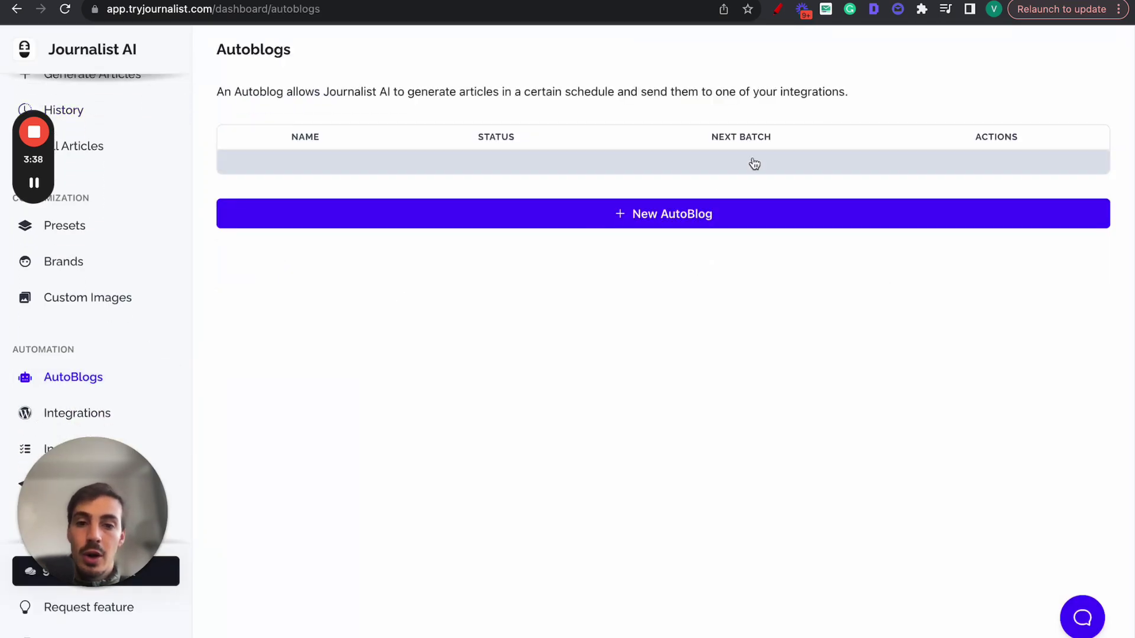
click(1070, 168)
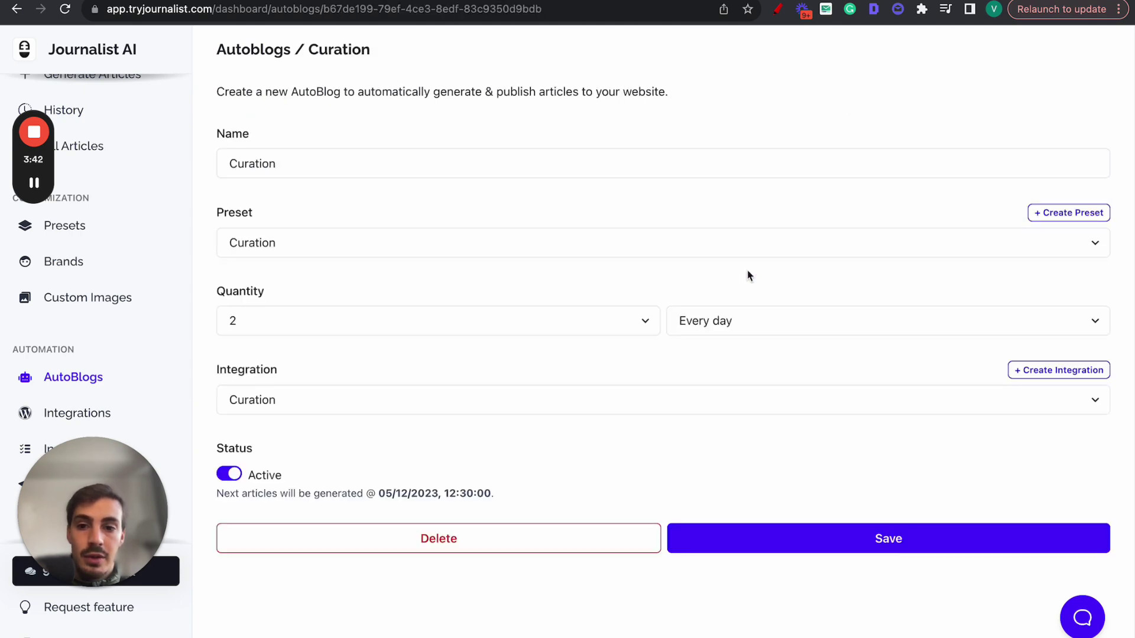
Set the Curation AutoBlog's quantity to 60 articles with the frequency Every day
click(611, 321)
click(464, 433)
click(764, 321)
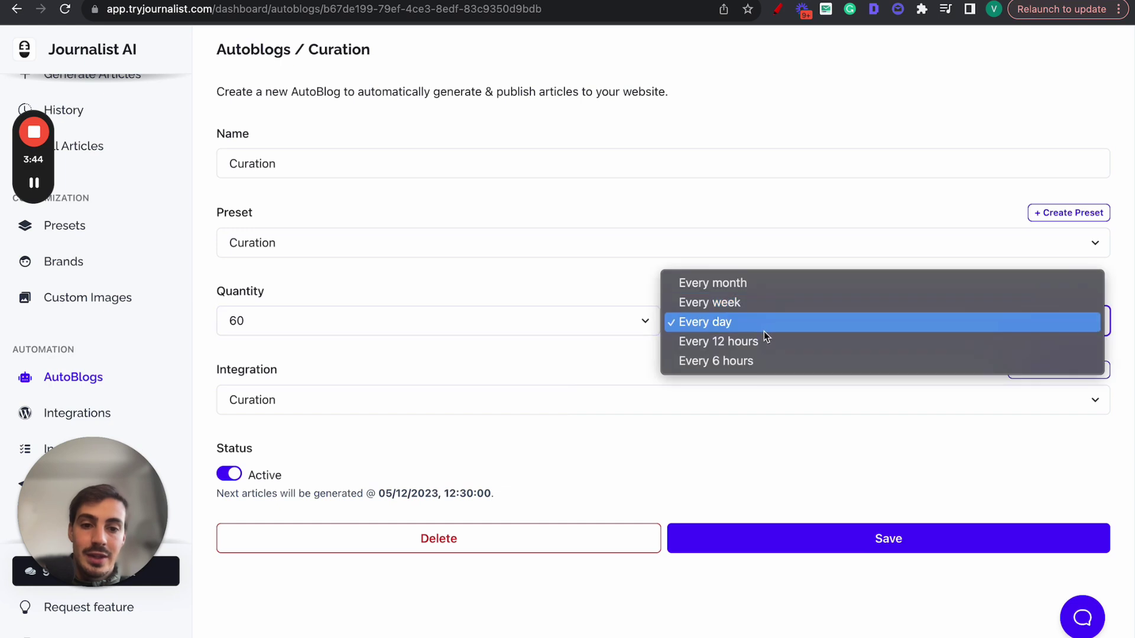
click(763, 322)
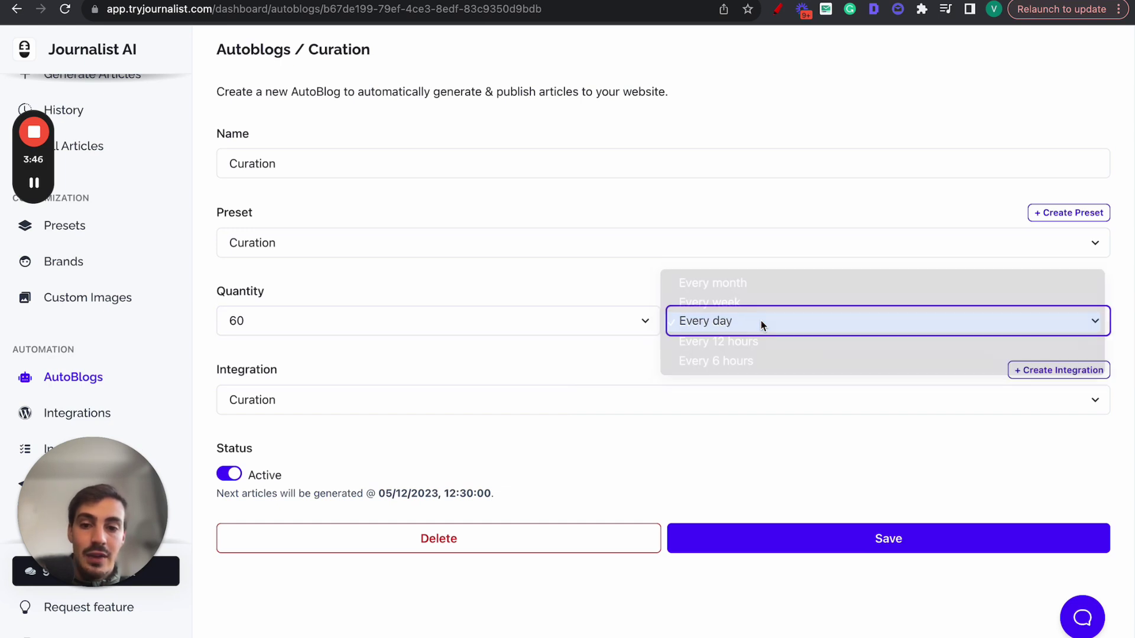
Set the AutoBlog's quantity to 5 articles and its frequency to Every week
click(442, 334)
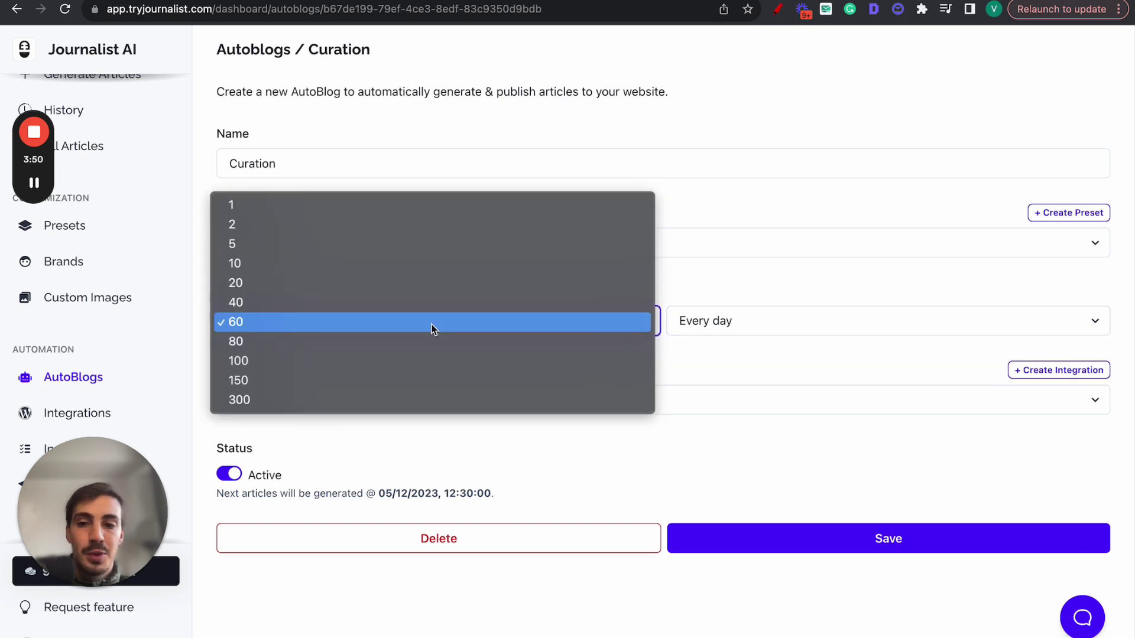
click(303, 245)
click(683, 327)
click(697, 300)
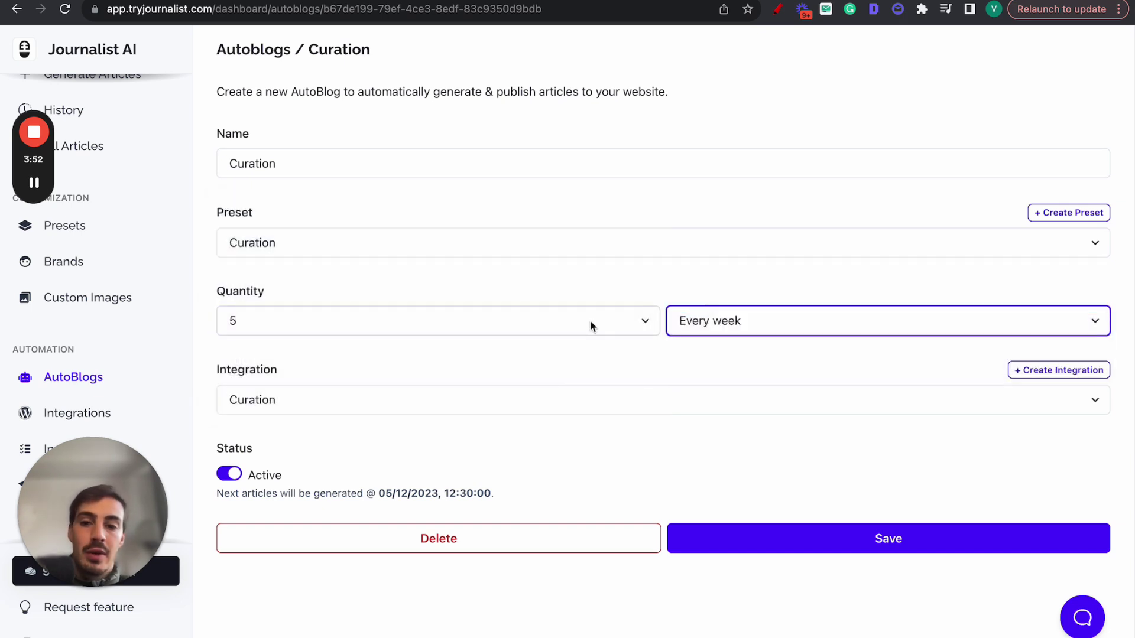
Set the AutoBlog's quantity to 300 articles, leaving the frequency on Every week
click(641, 322)
click(381, 477)
click(711, 325)
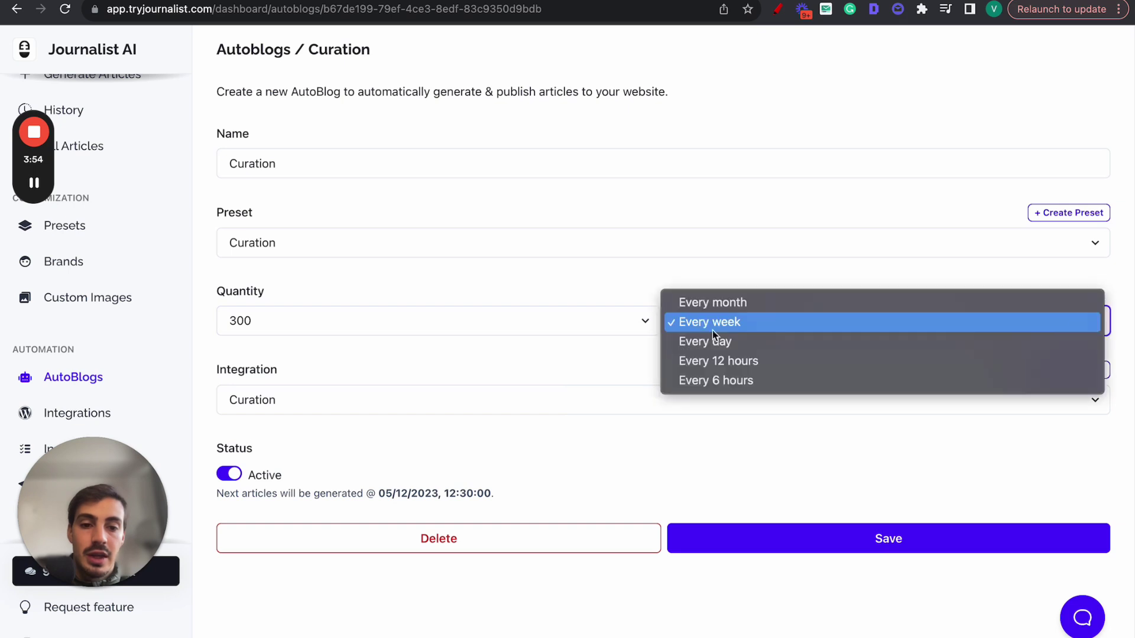
click(567, 370)
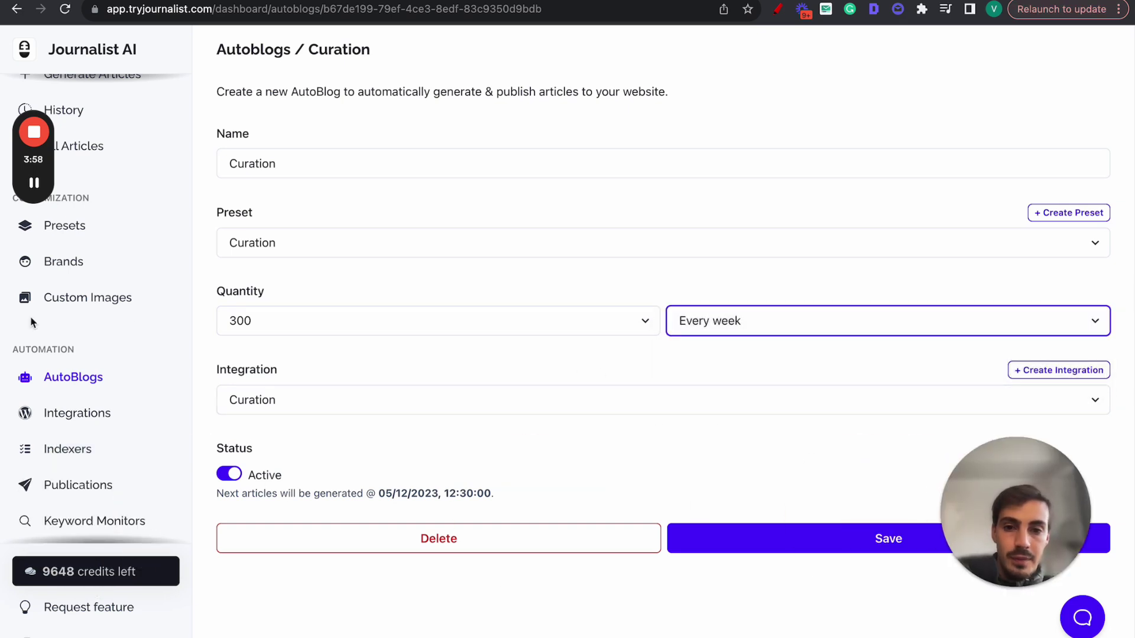
Open the Vettted keyword monitor and examine the monthly searches and difficulty of its last keyword suggestions
scroll(118, 418, down, 2)
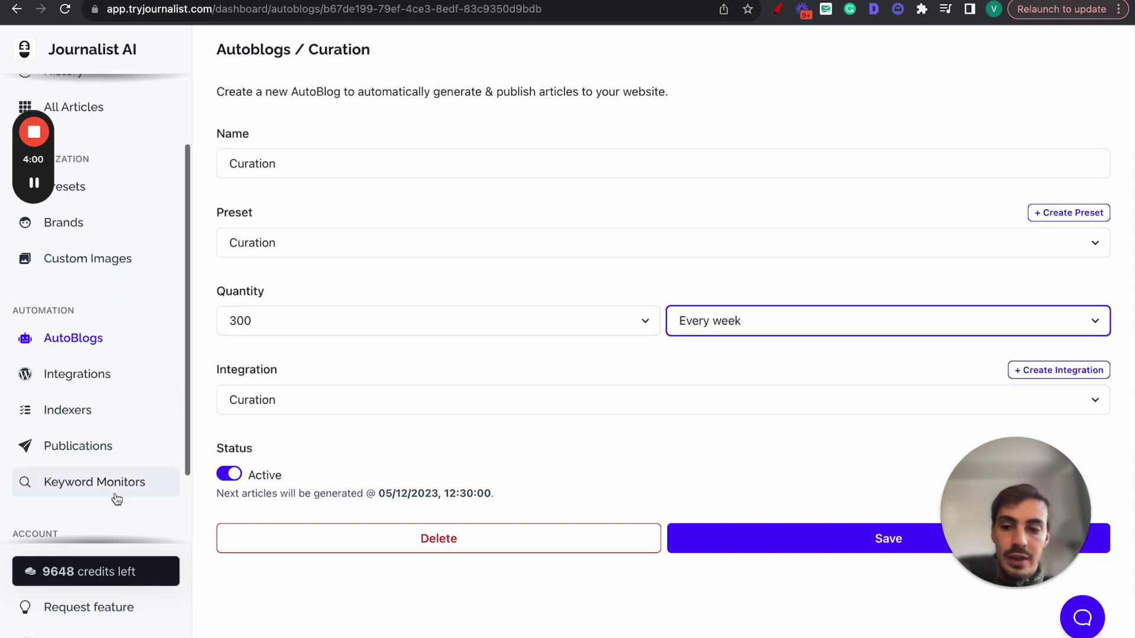
click(90, 485)
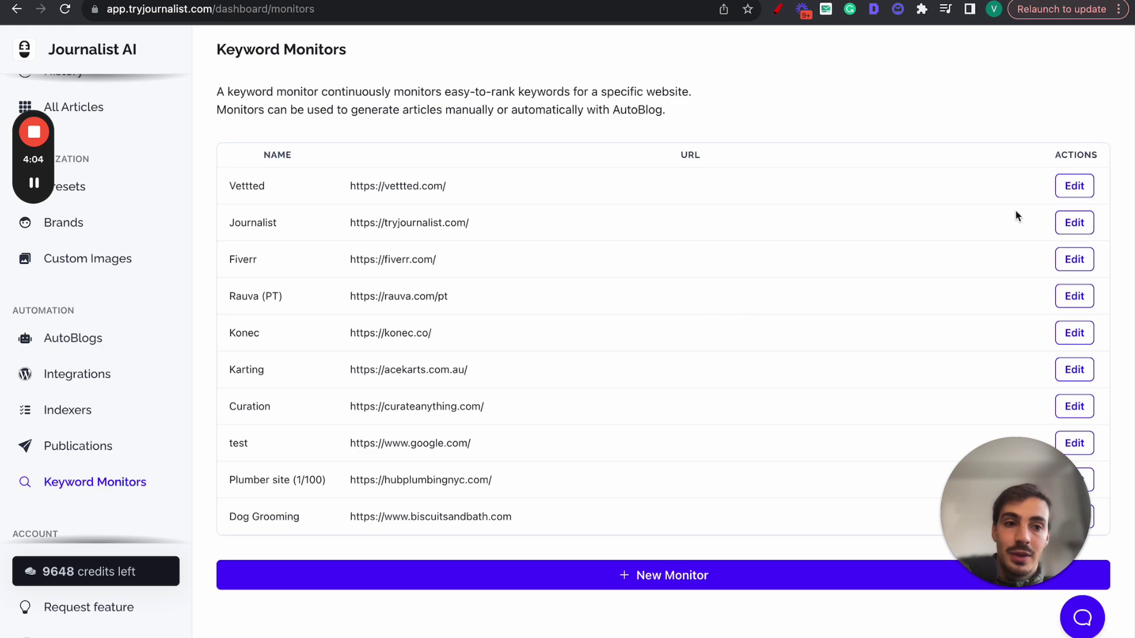
click(1072, 185)
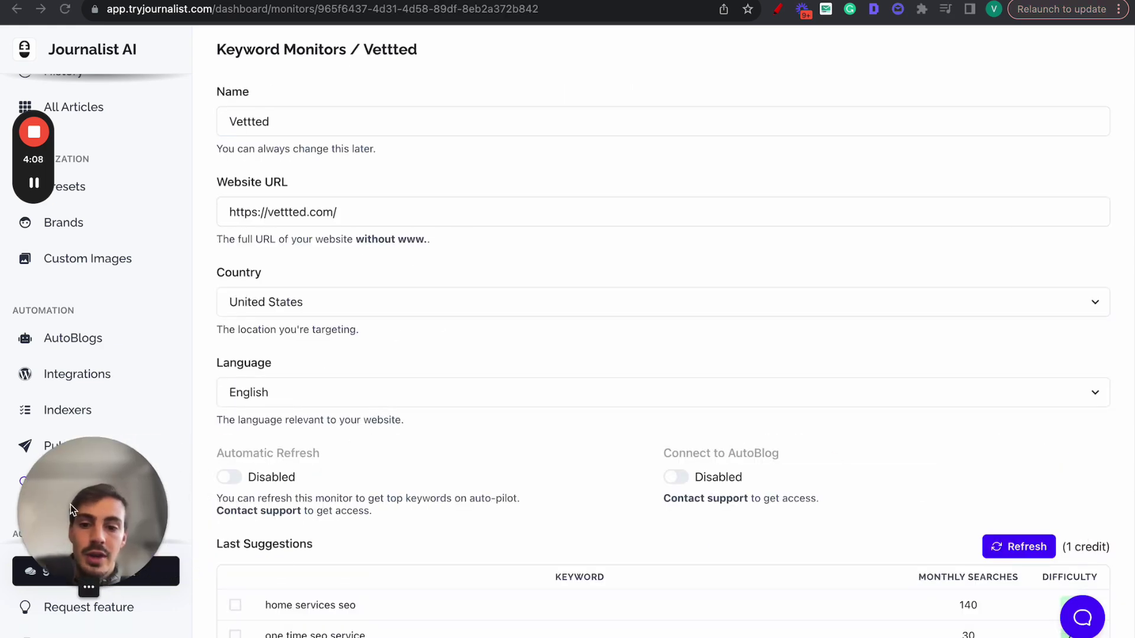
scroll(876, 284, down, 5)
scroll(876, 284, down, 3)
scroll(963, 152, up, 1)
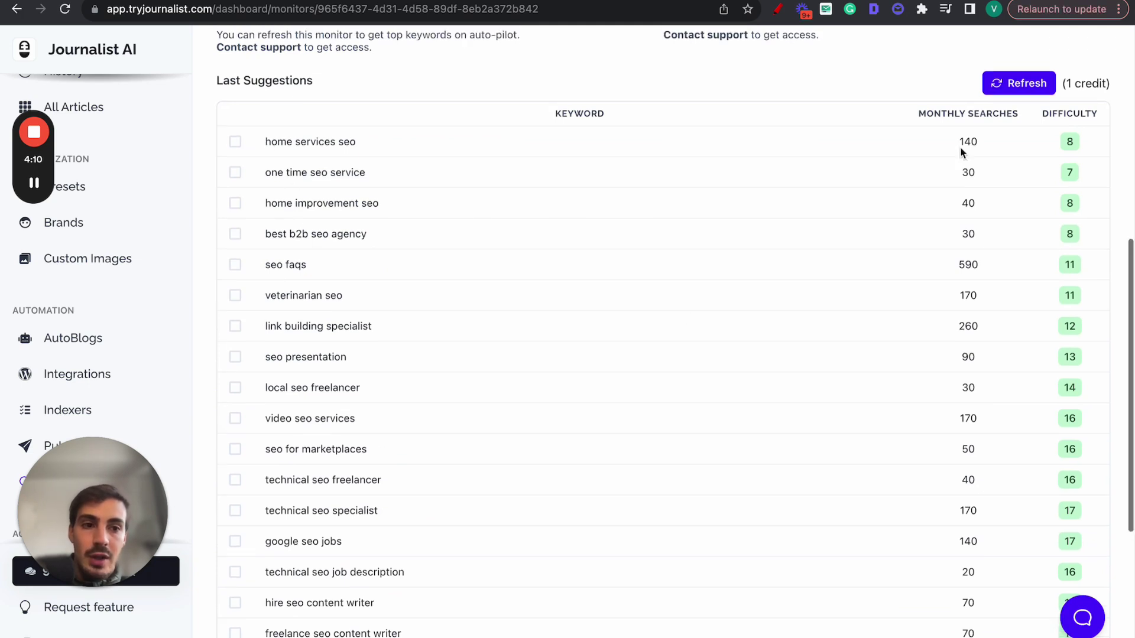
drag(1075, 161, 1087, 363)
scroll(1077, 267, down, 2)
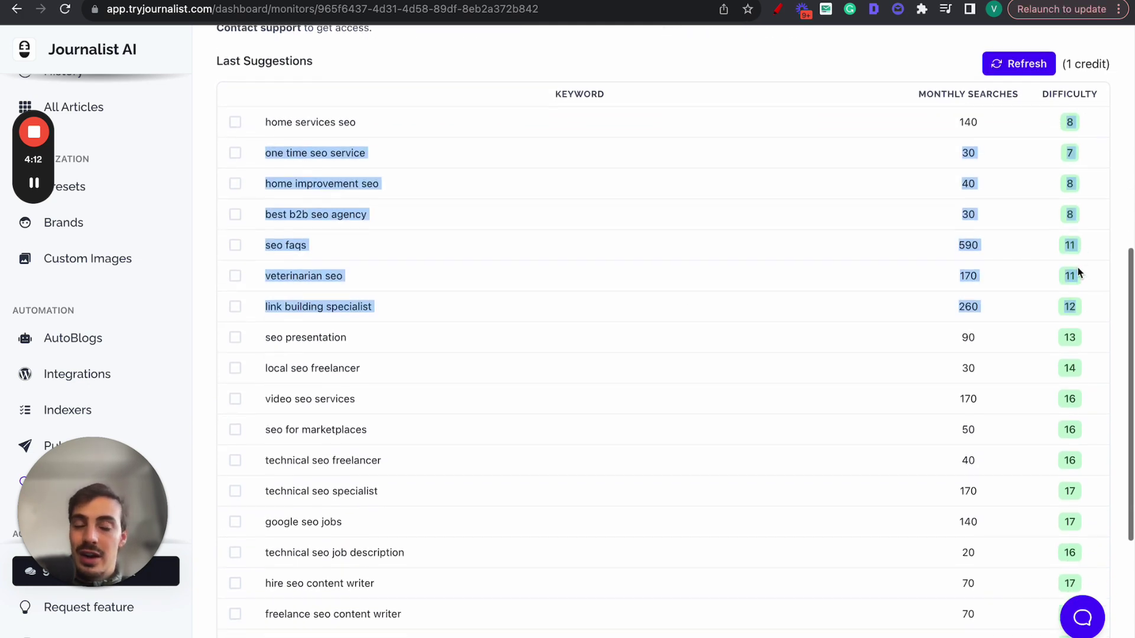
drag(952, 119, 937, 448)
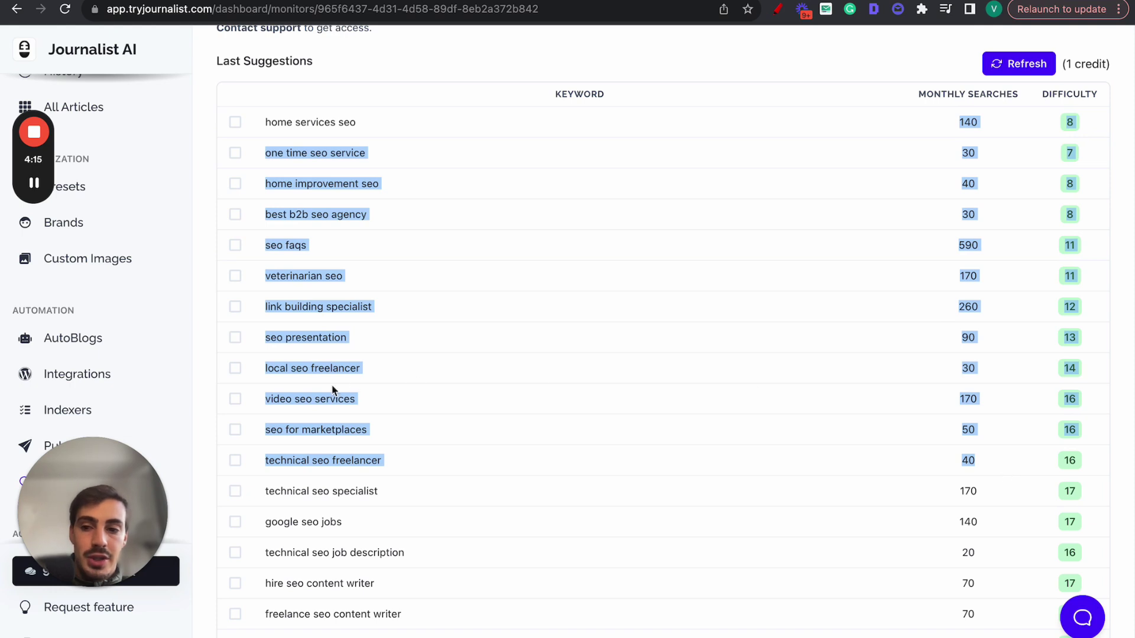
View the list of Indexers that submit articles to Google
click(86, 414)
drag(260, 478, 121, 476)
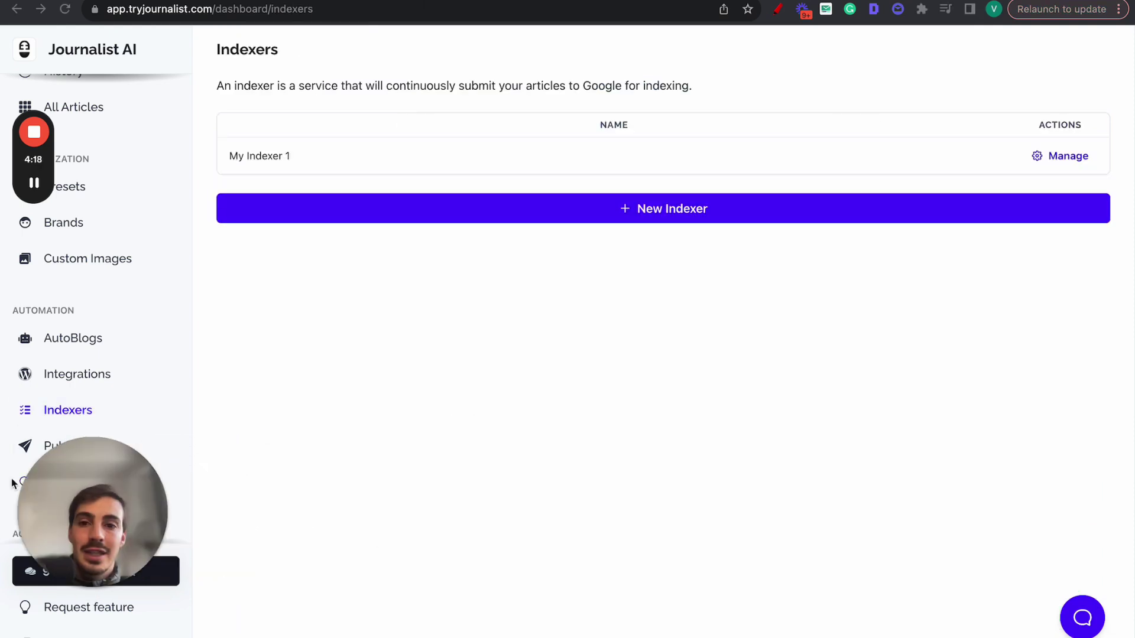
scroll(79, 152, up, 3)
drag(93, 512, 1041, 481)
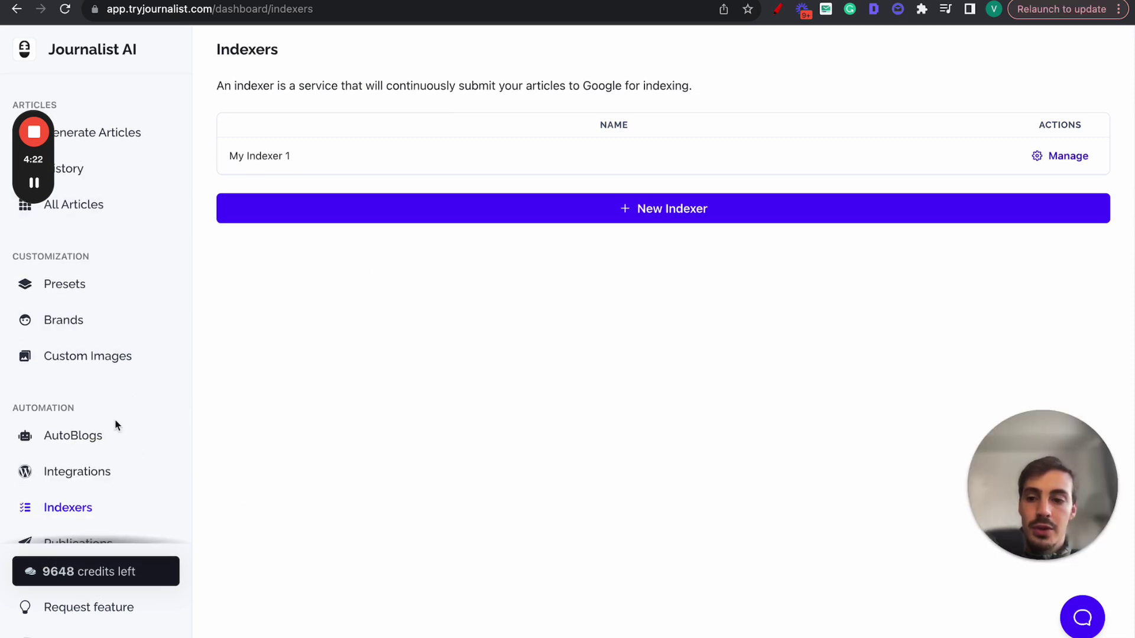
Go to the presets list and open "My gardening preset" for editing
click(98, 297)
drag(1006, 468, 56, 470)
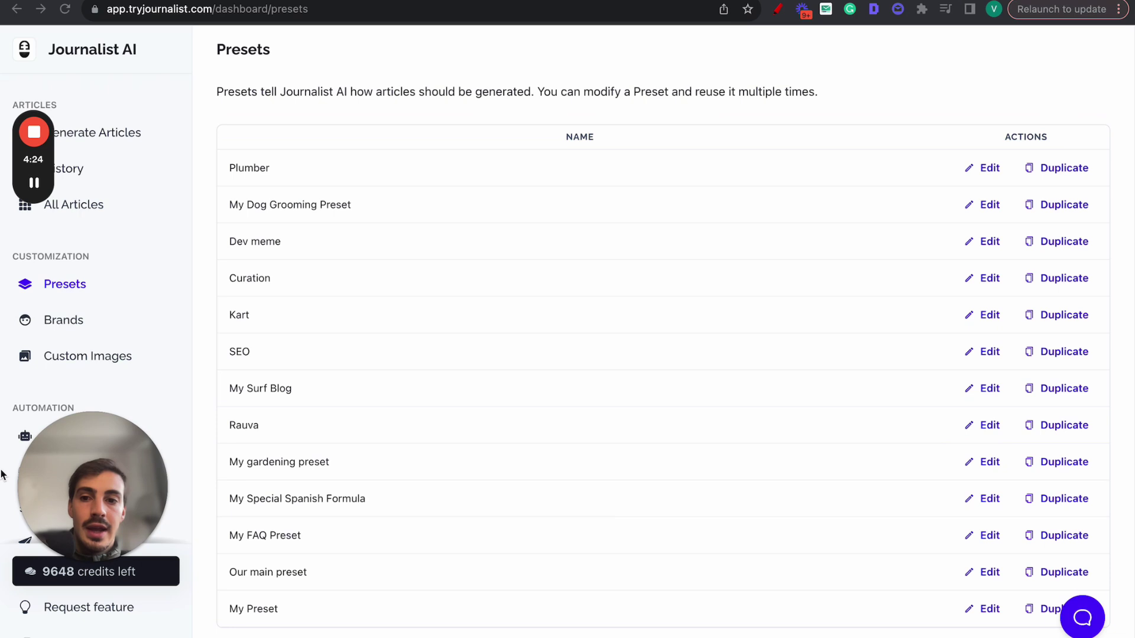
scroll(821, 499, down, 1)
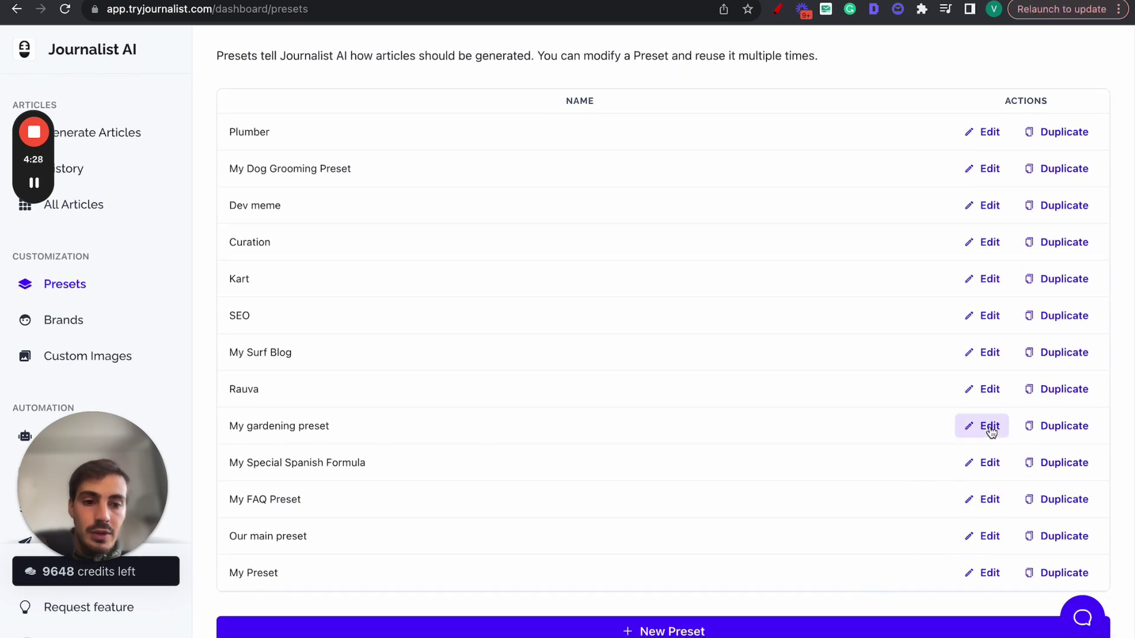
click(986, 393)
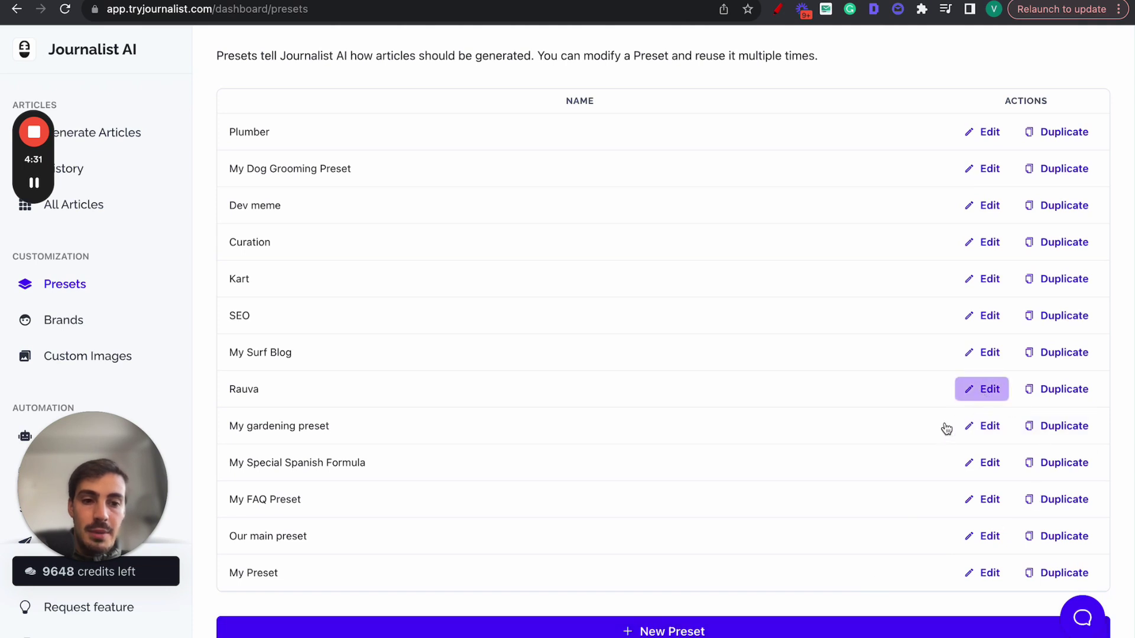
click(991, 429)
Expand the gardening preset's sections one after another from Base to Videos, leaving all of them collapsed
click(349, 227)
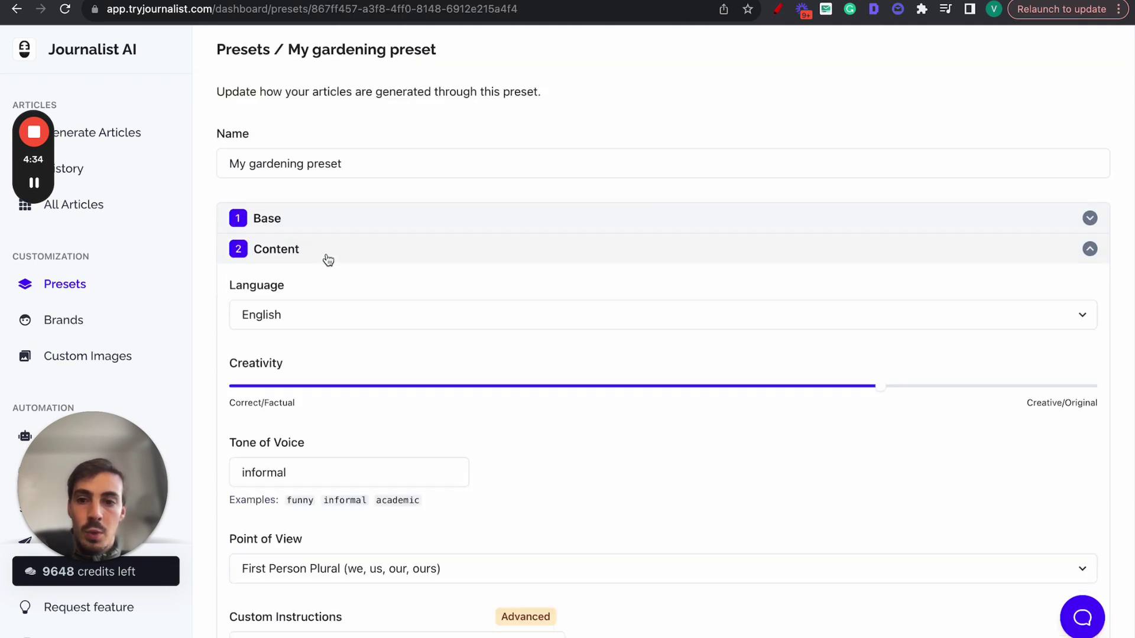
click(324, 258)
click(322, 278)
click(319, 310)
click(316, 341)
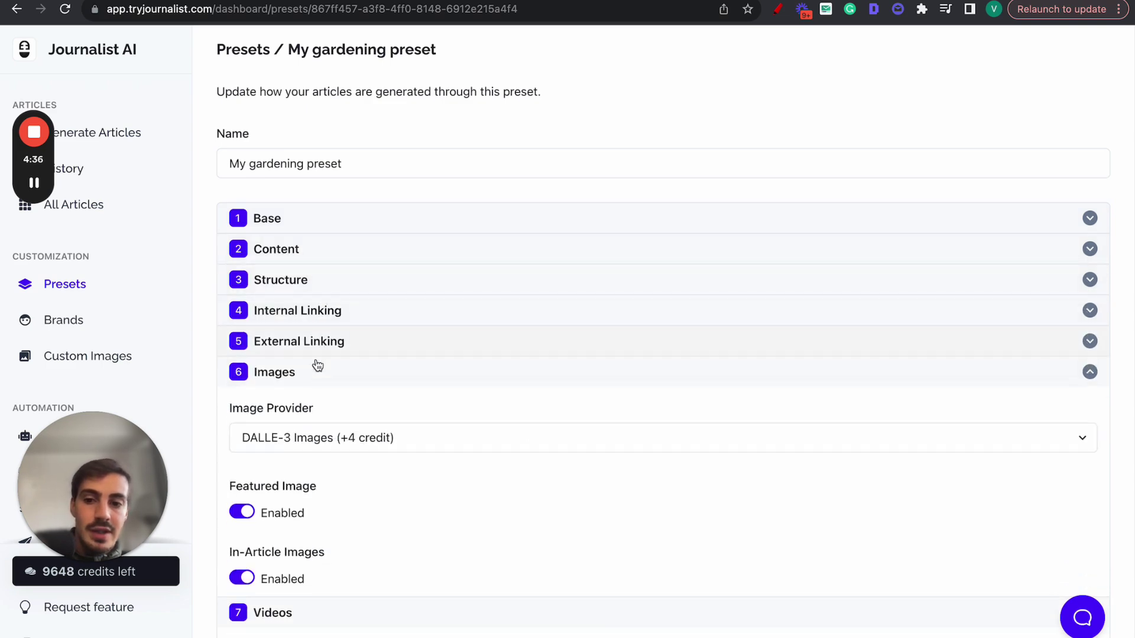
click(314, 375)
click(314, 393)
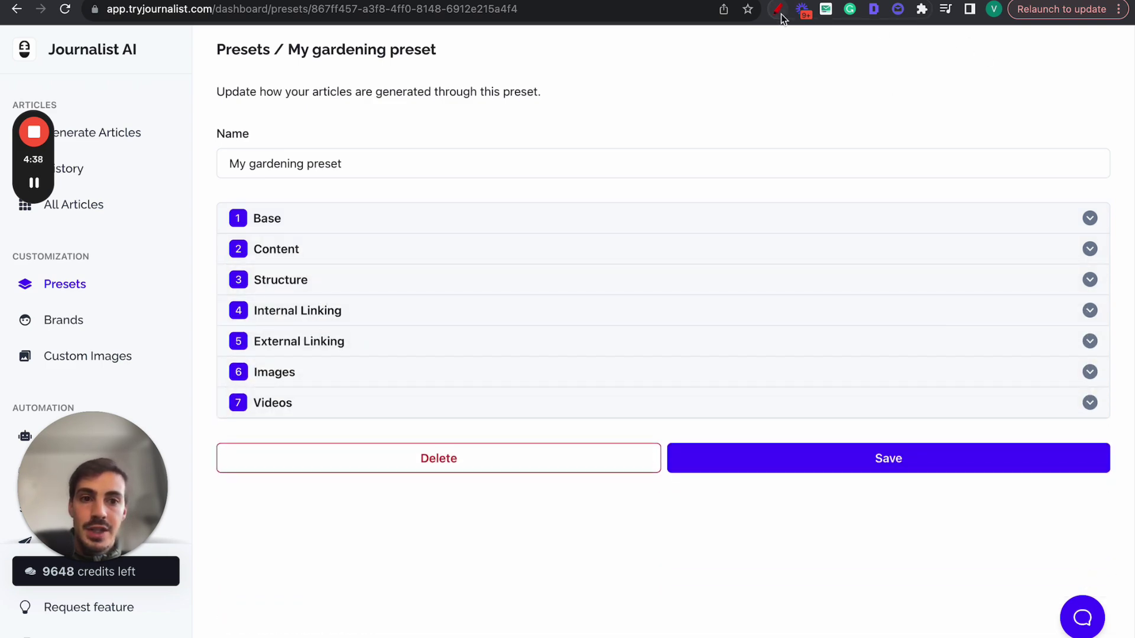
With the red pen, circle the seven preset sections, draw arrows from them to Journalist AI and onward across the page, and exit the drawing overlay
click(778, 9)
mouse_move(319, 190)
mouse_down()
mouse_move(227, 204)
mouse_move(370, 207)
mouse_move(320, 195)
mouse_up()
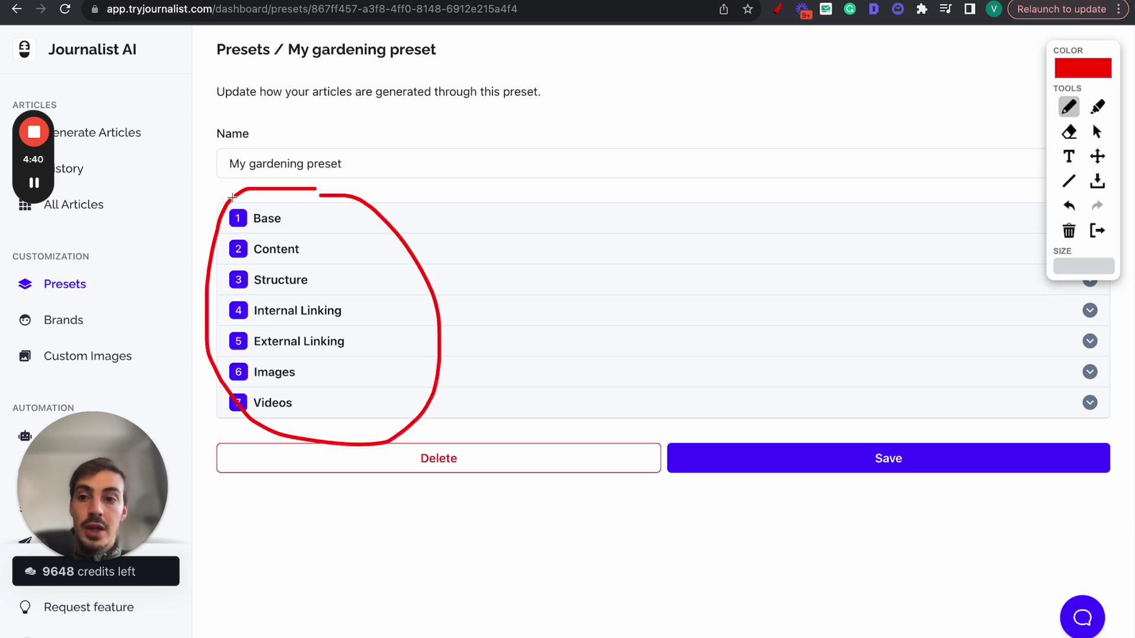
drag(233, 196, 80, 63)
drag(155, 54, 794, 58)
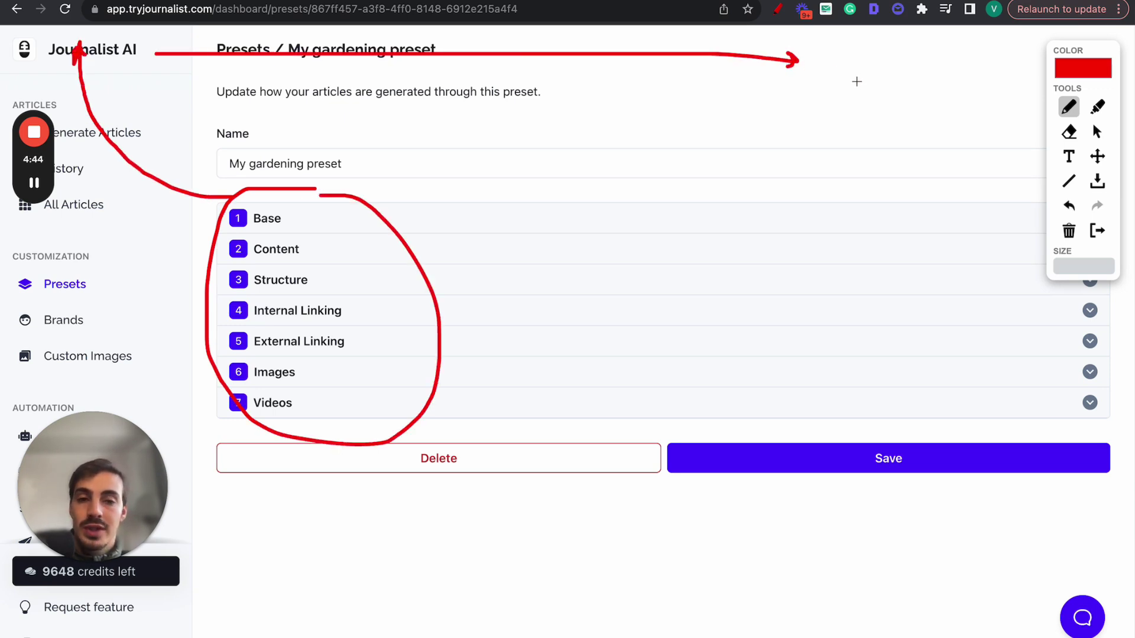
click(1098, 230)
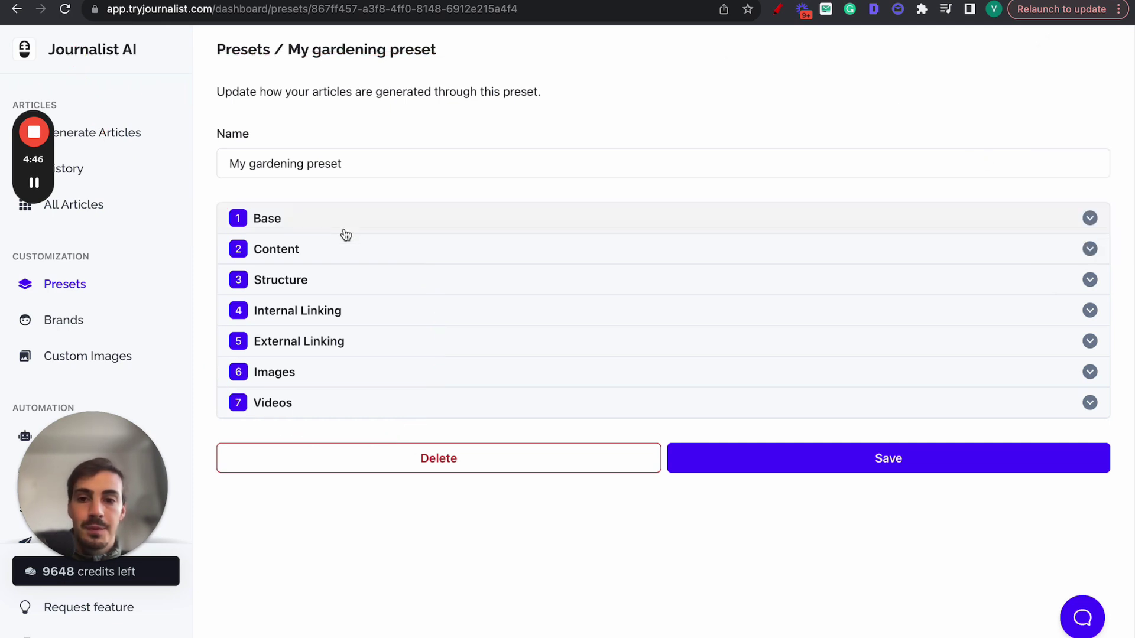
Expand the preset's Base section and review the Generation Mode options, keeping Specific Titles
click(344, 230)
scroll(337, 231, down, 2)
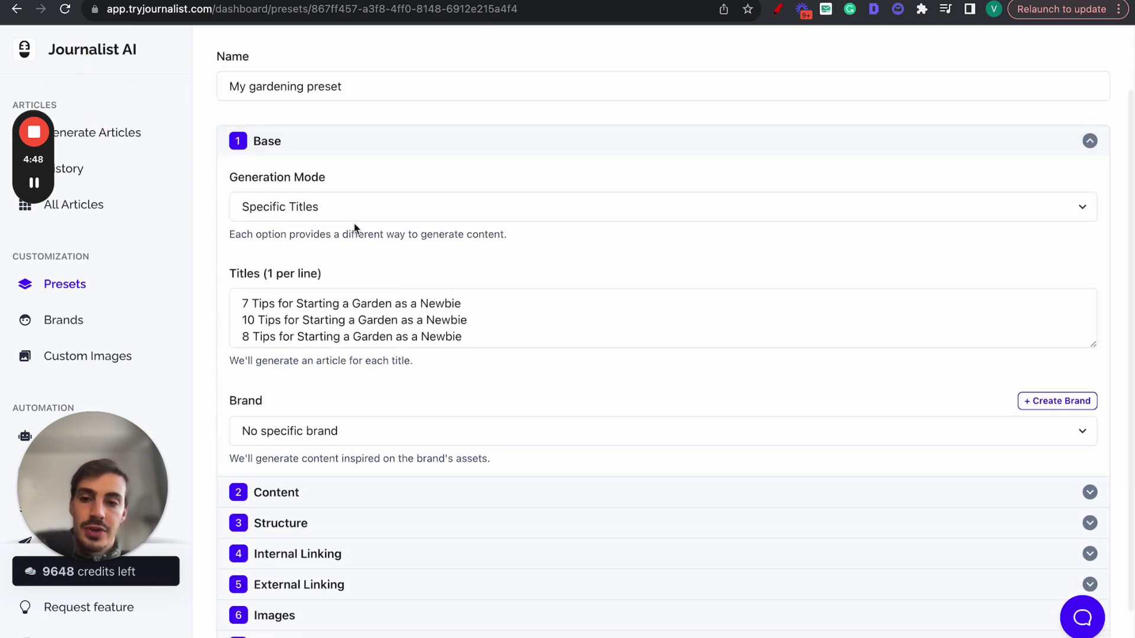
click(353, 215)
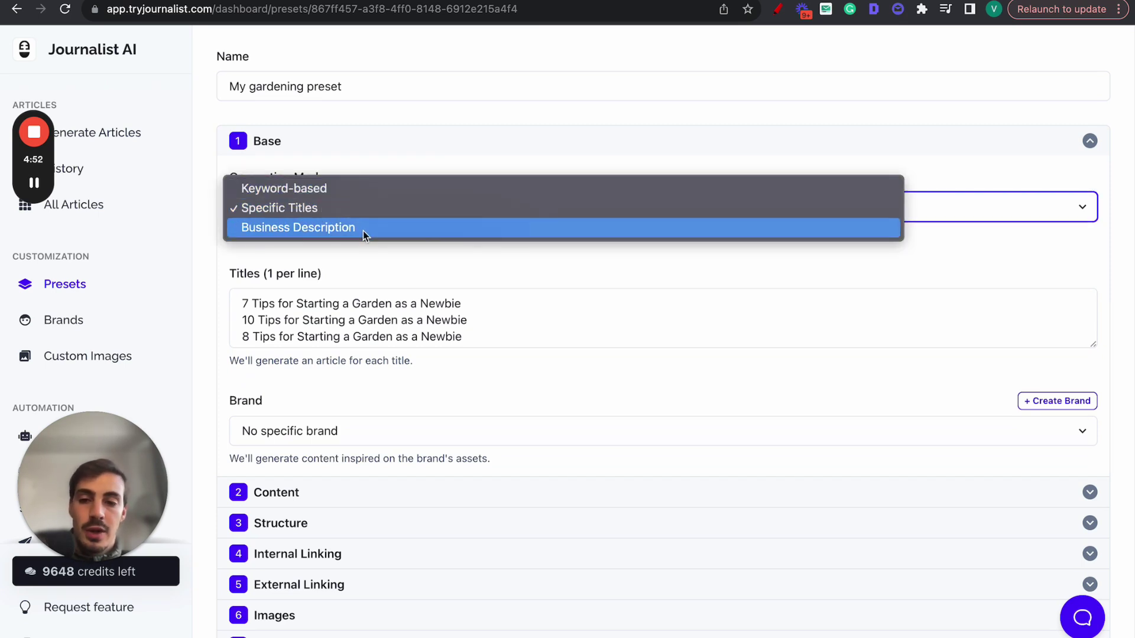
click(367, 249)
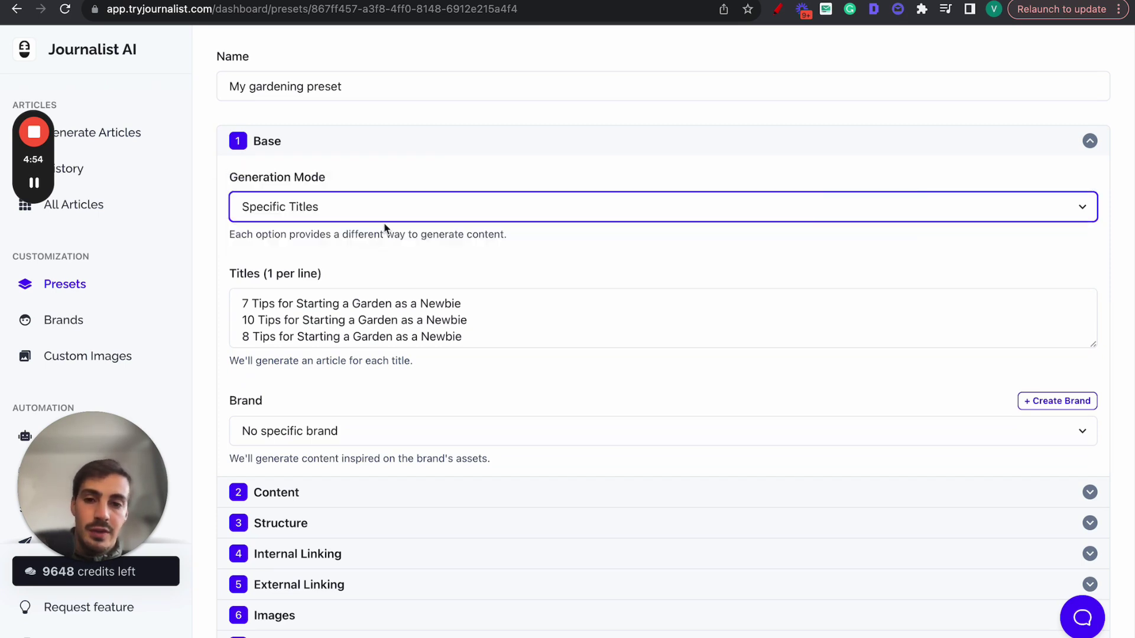
Add the placeholder lines "dfs", "df" and "sd" below the three existing entries in the Titles list
scroll(385, 228, down, 1)
drag(481, 314, 218, 258)
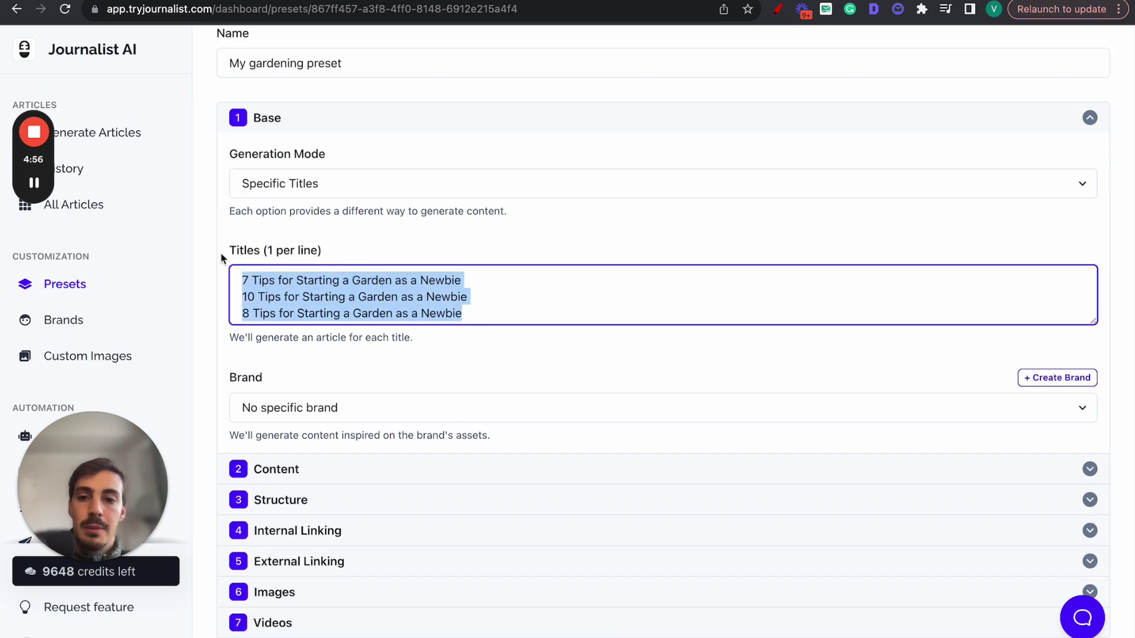
click(425, 294)
key(Return)
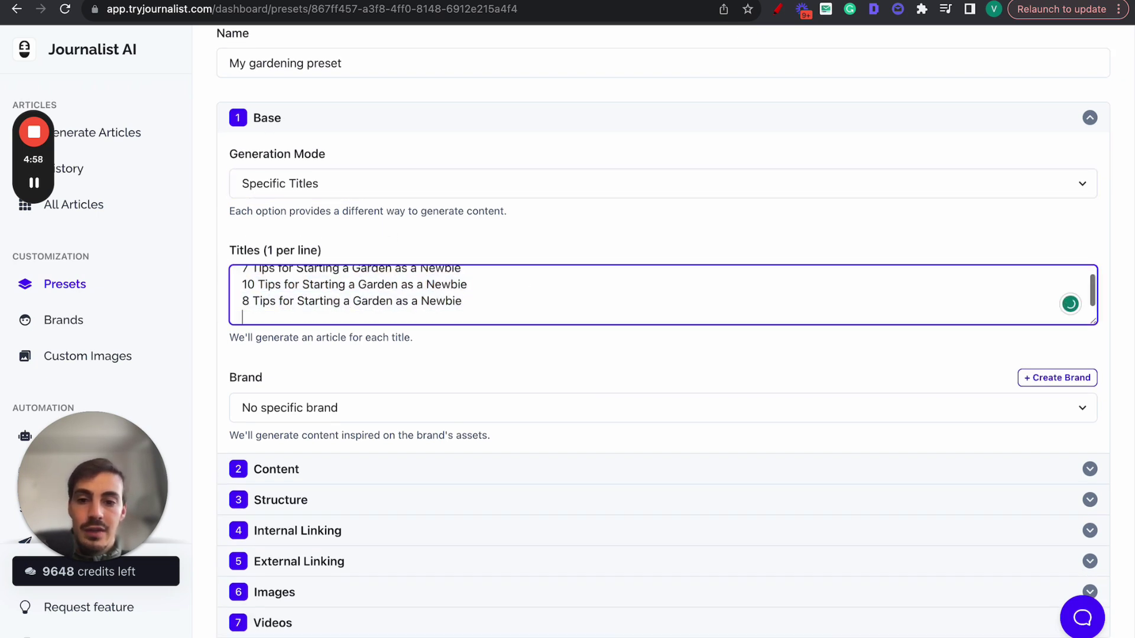
text(dfs)
key(Return)
text(df)
key(Return)
text(sd)
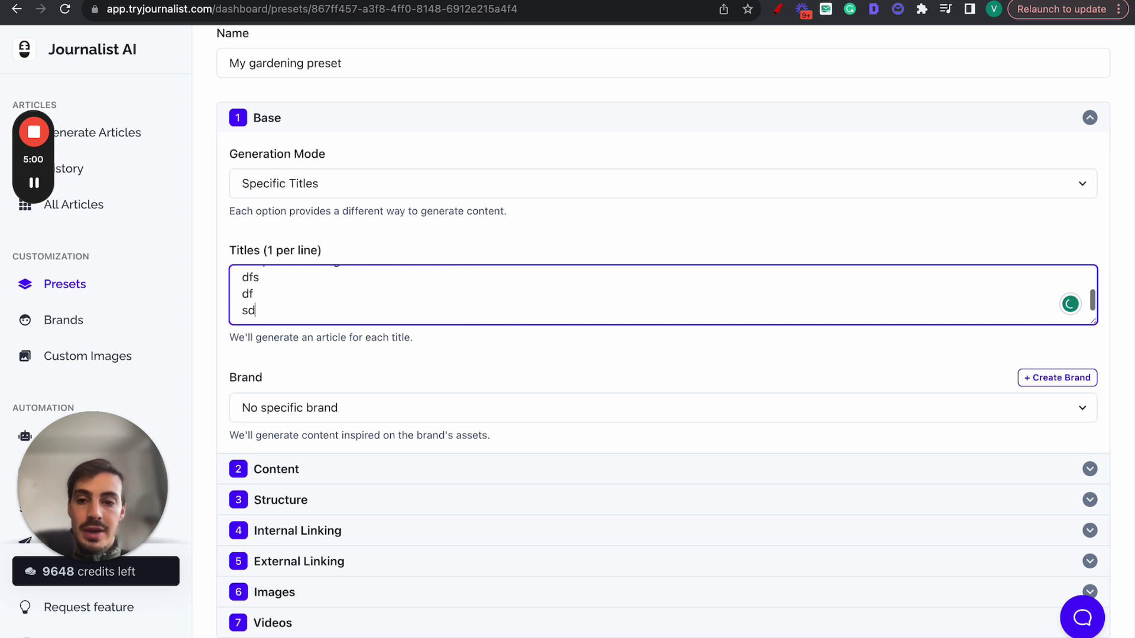
Delete the placeholder lines from the Titles list, leaving only the three gardening titles
key(BackSpace)
key(BackSpace)
key(BackSpace)
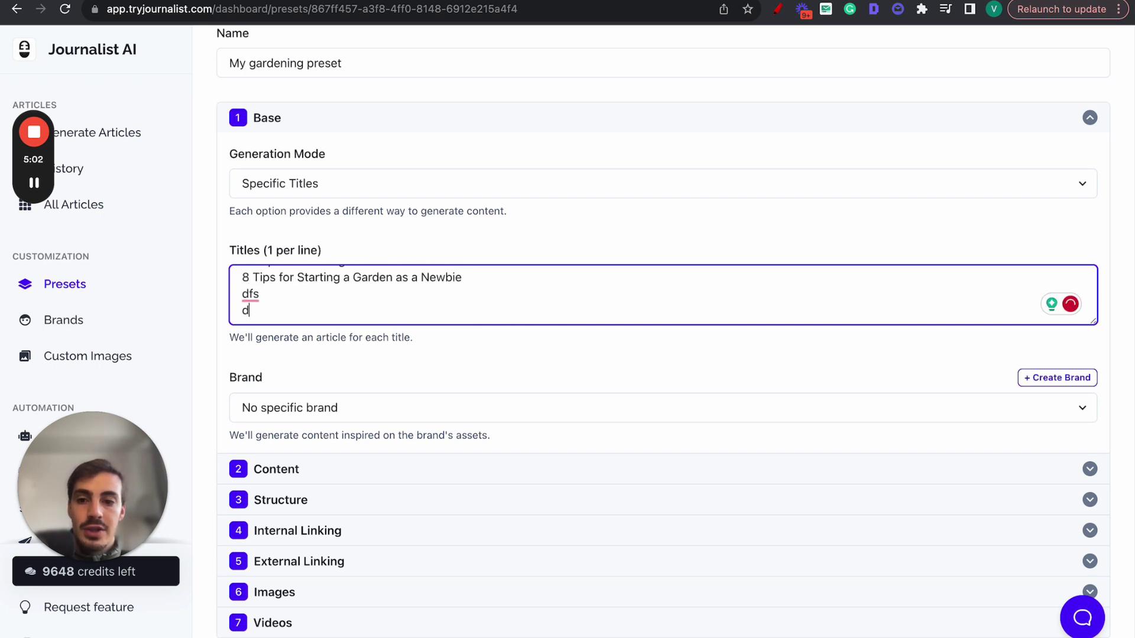
key(BackSpace)
key(BackSpace)
key(BackSpace)
key(BackSpace)
key(BackSpace)
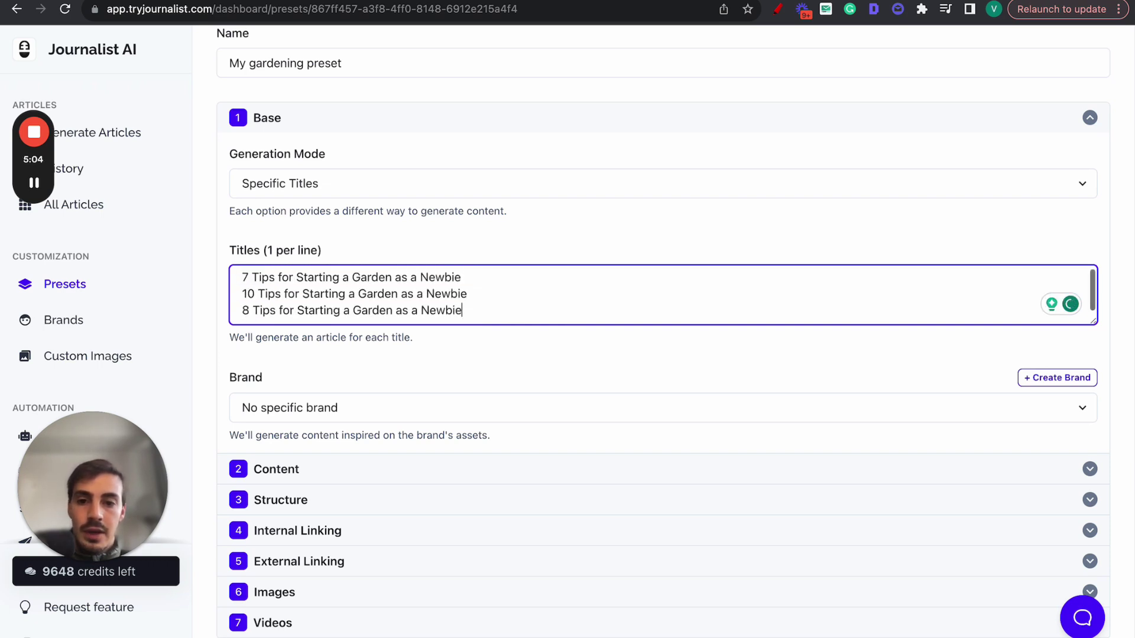
click(711, 224)
Circle Brands in the Customization list with the red pen, and exit the drawing overlay
scroll(704, 224, down, 2)
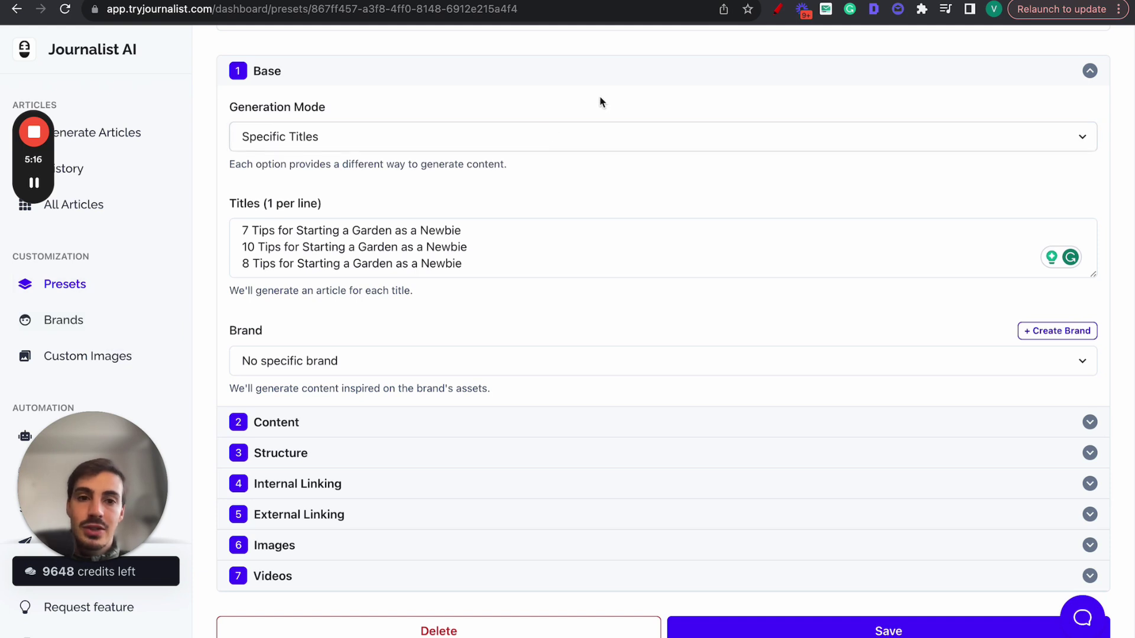
click(778, 8)
mouse_move(16, 346)
mouse_down()
mouse_move(57, 305)
mouse_move(18, 310)
mouse_up()
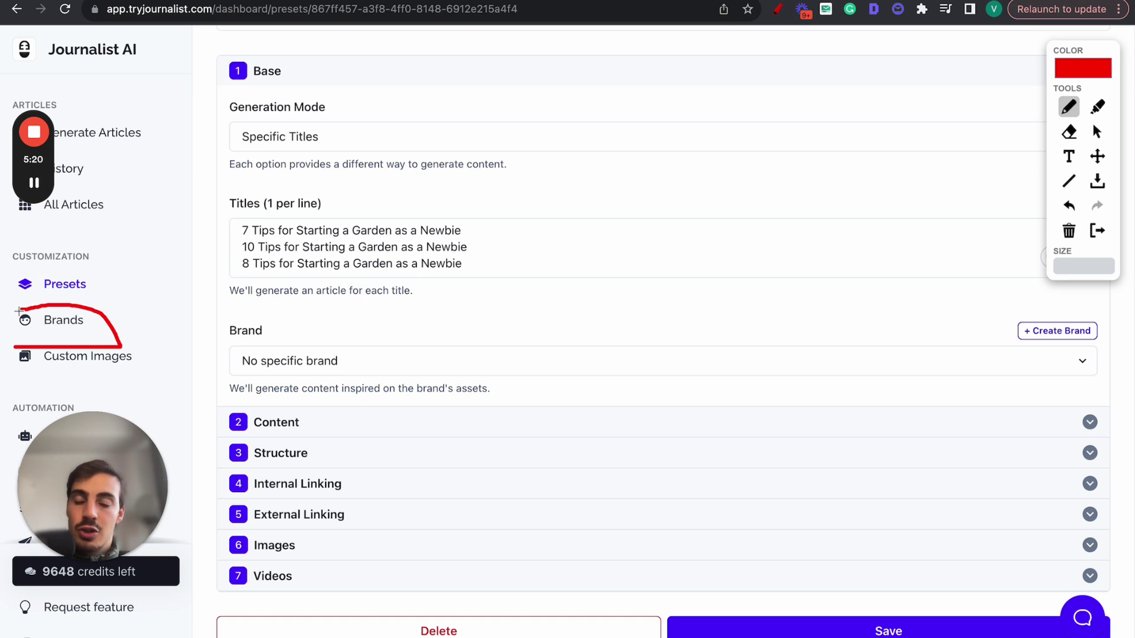
click(1097, 230)
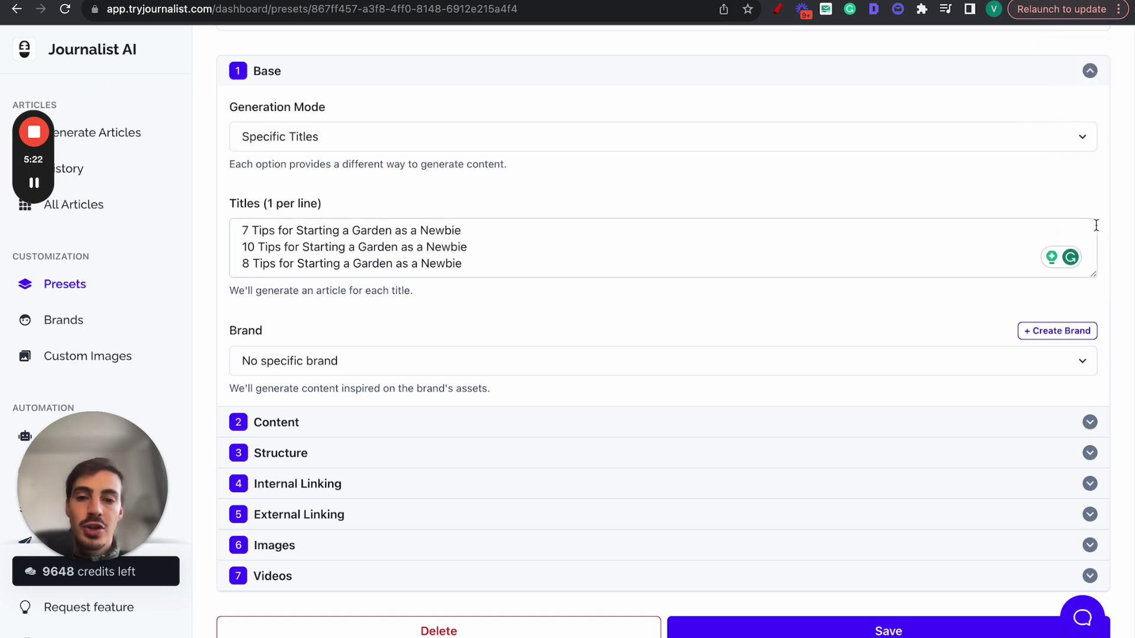
Review the available Brand choices, keep No specific brand, and collapse the Base section
click(332, 370)
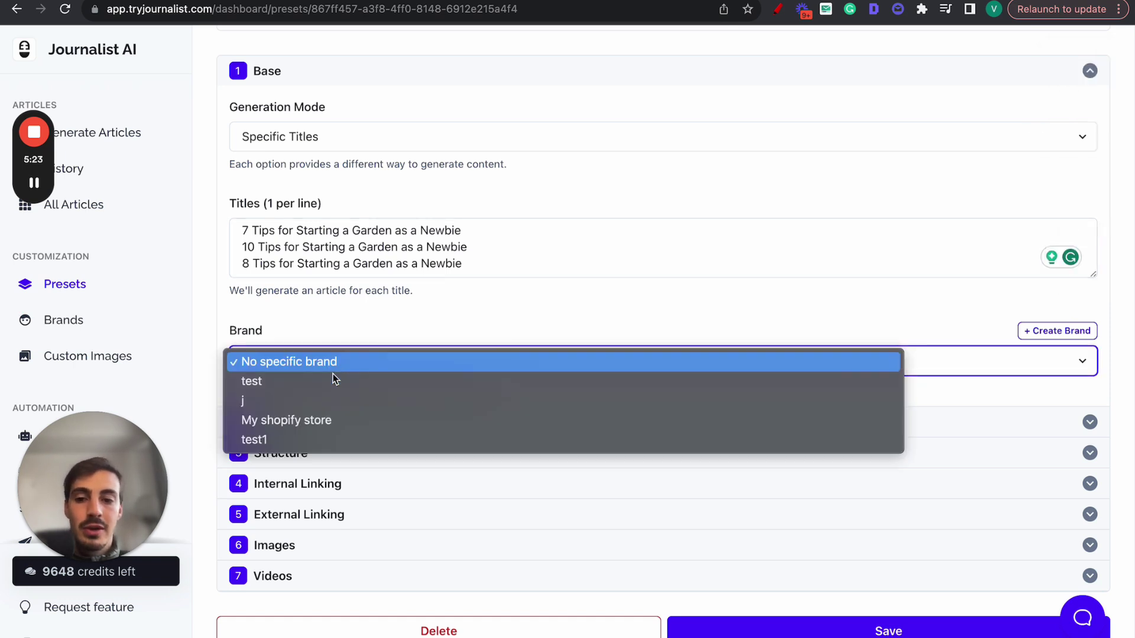
click(397, 332)
click(404, 73)
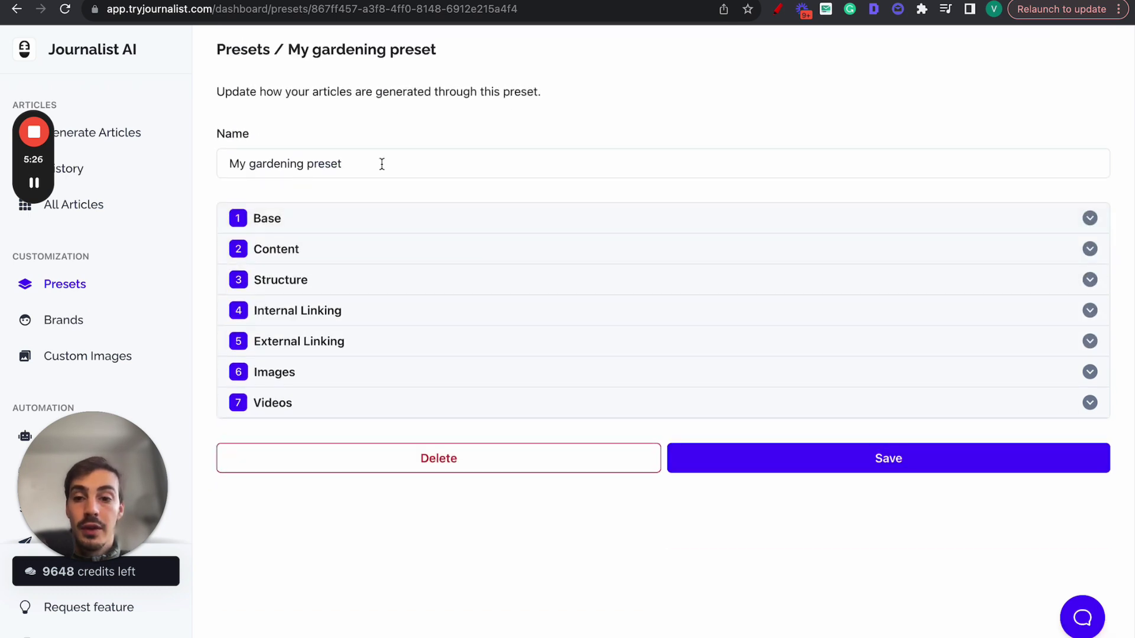
Expand the Content section and browse the list of article languages, keeping English
click(325, 253)
scroll(330, 254, down, 2)
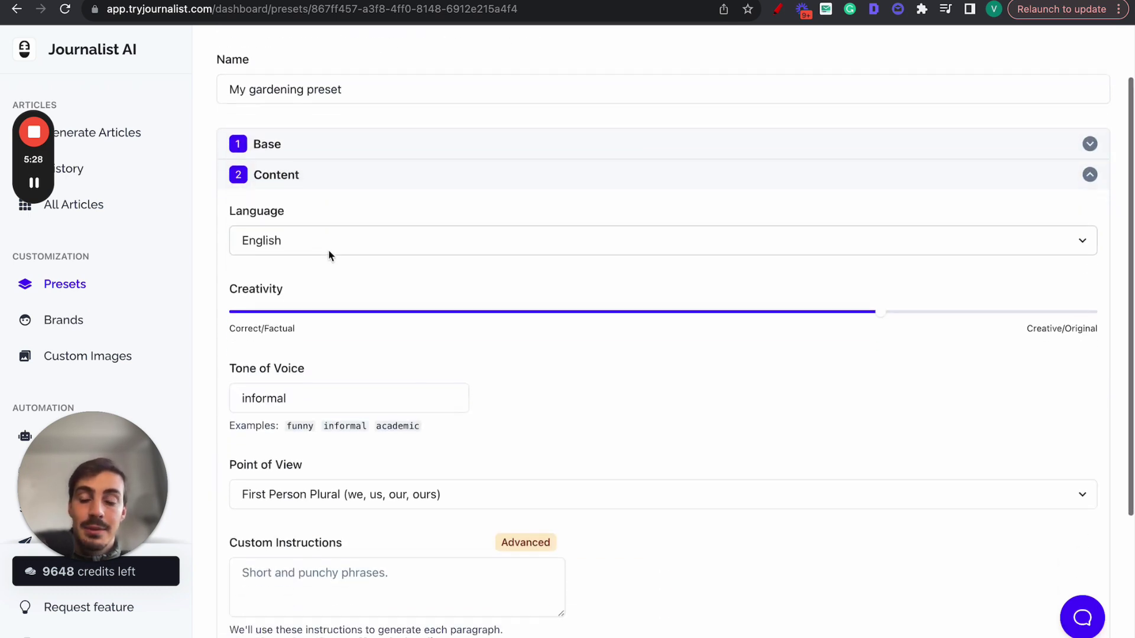
click(400, 243)
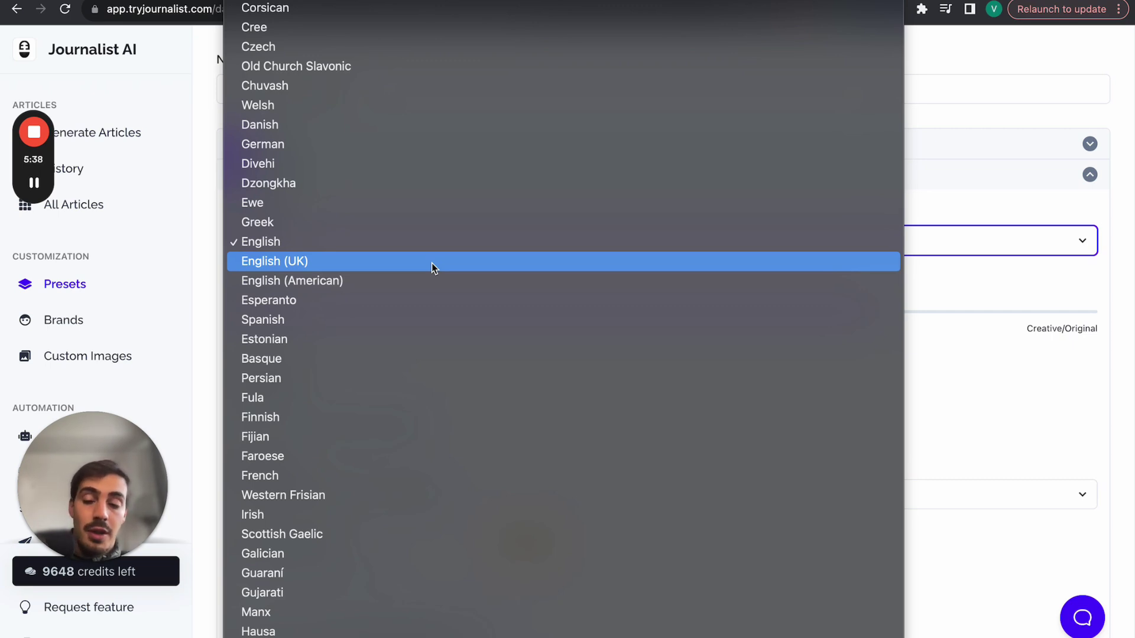
scroll(432, 263, down, 20)
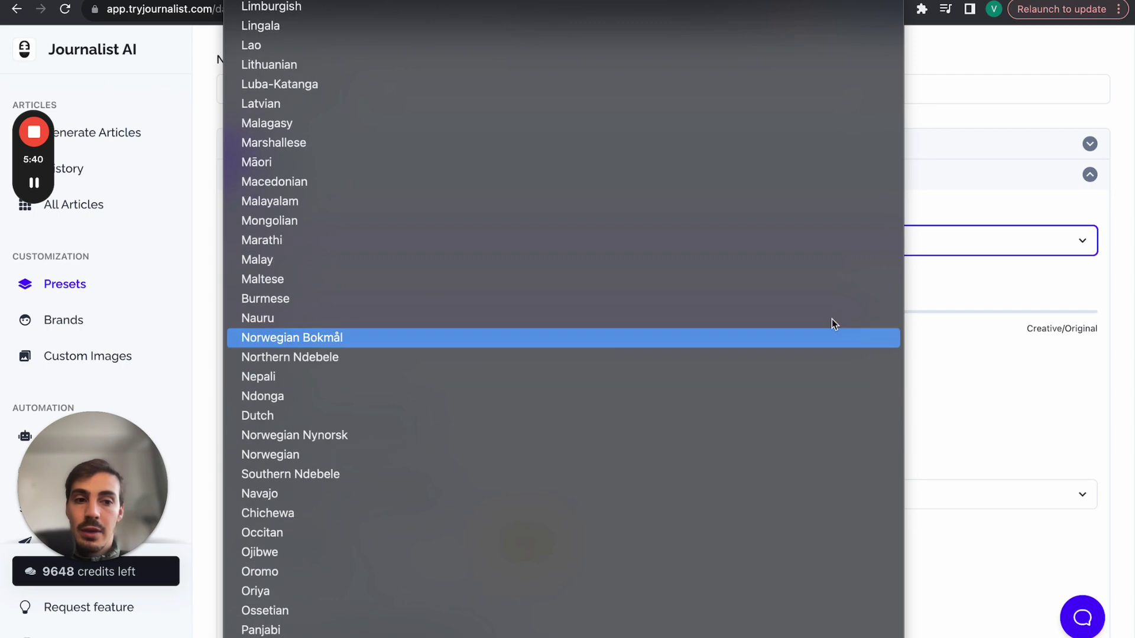
click(1018, 215)
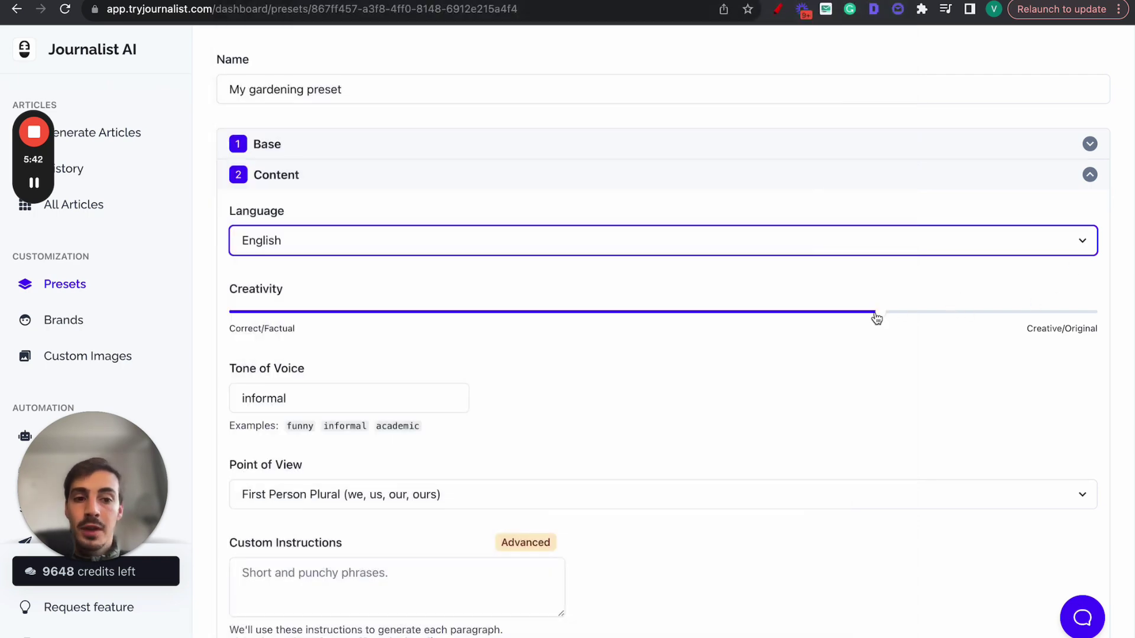
Lower the Creativity setting slightly toward Correct/Factual, and highlight the informal Tone of Voice without changing it
drag(877, 318, 851, 314)
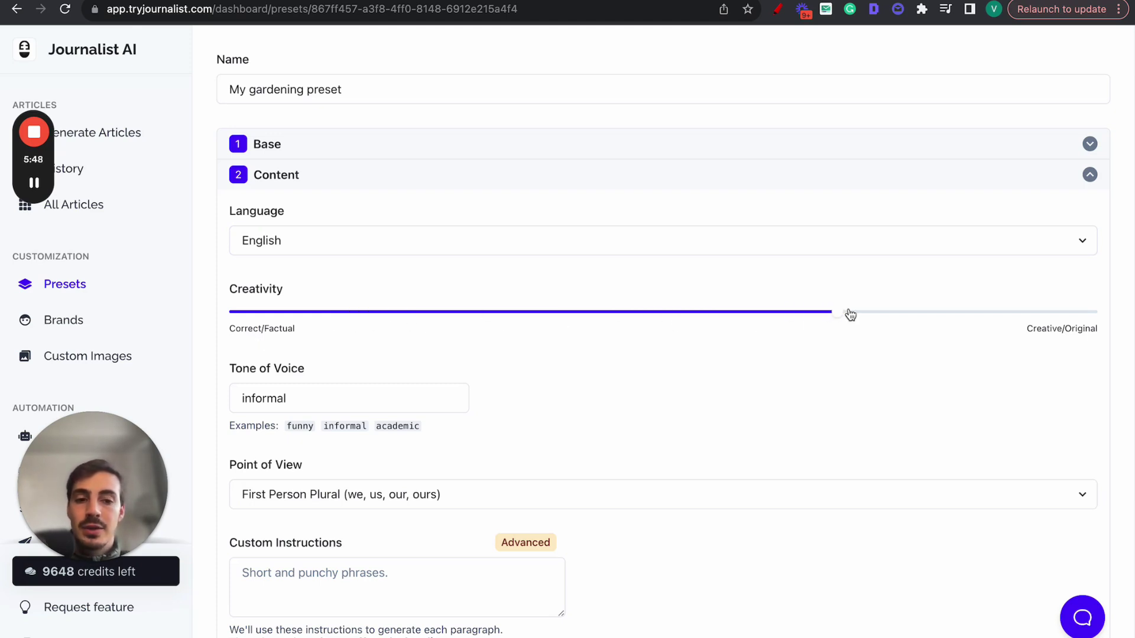
scroll(541, 432, down, 3)
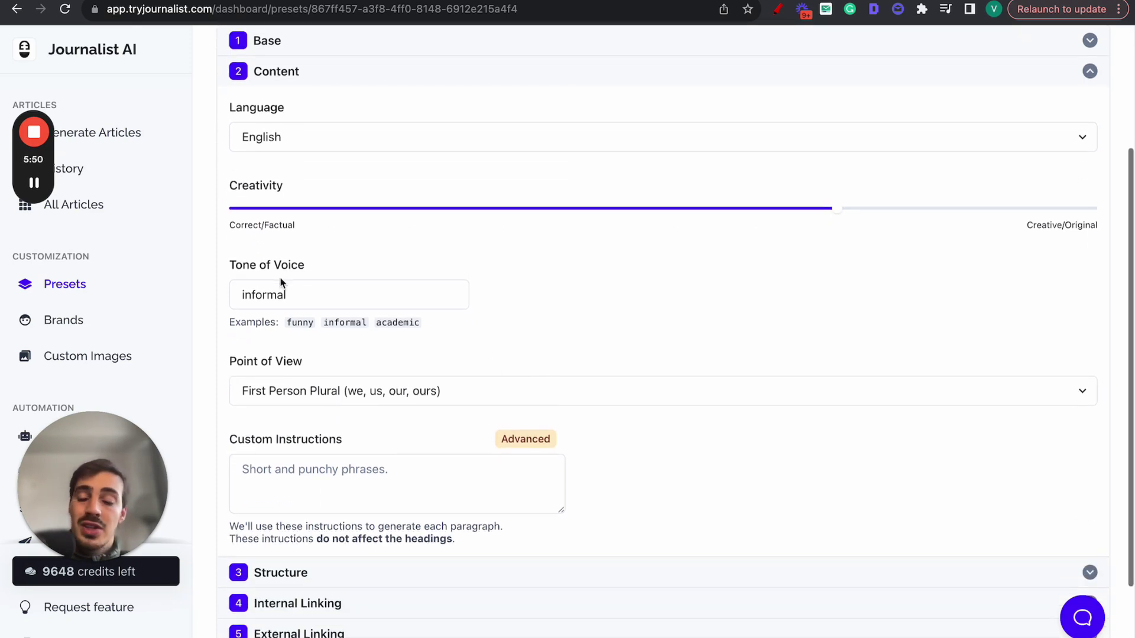
double_click(366, 294)
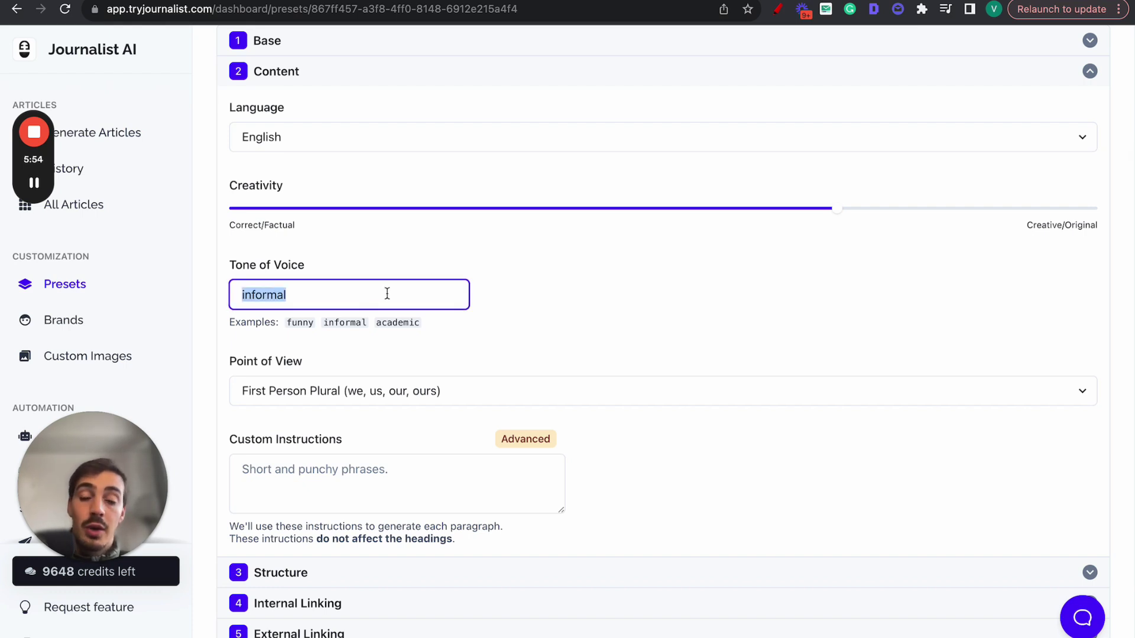
click(557, 299)
Review the Point of View options, keeping First Person Plural, and highlight the Custom Instructions label
scroll(557, 303, down, 2)
click(453, 305)
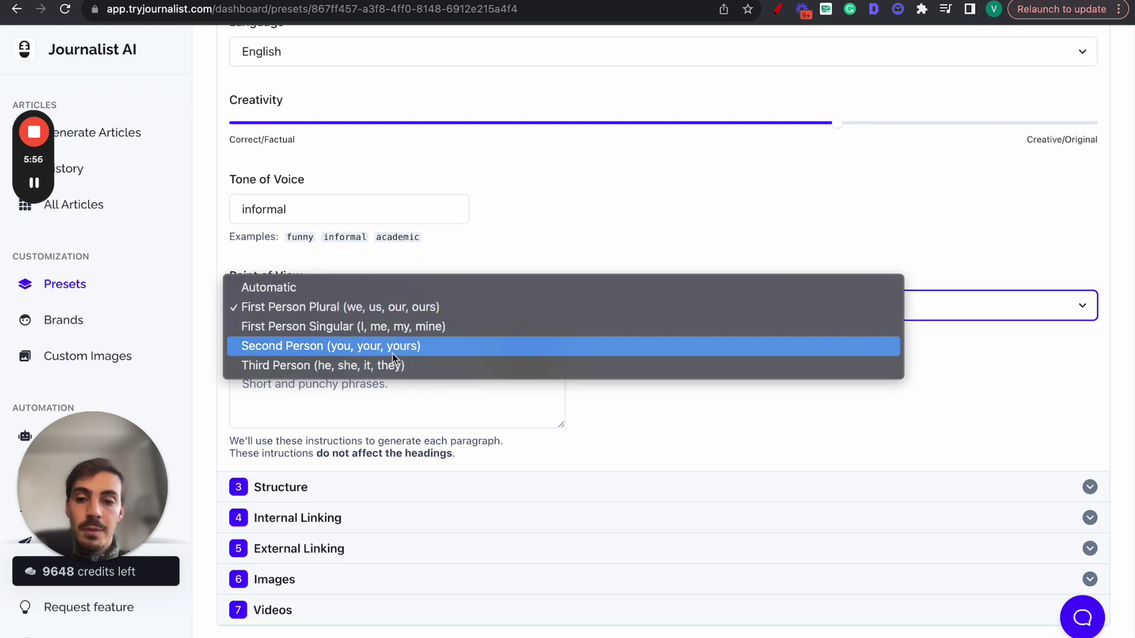
click(552, 239)
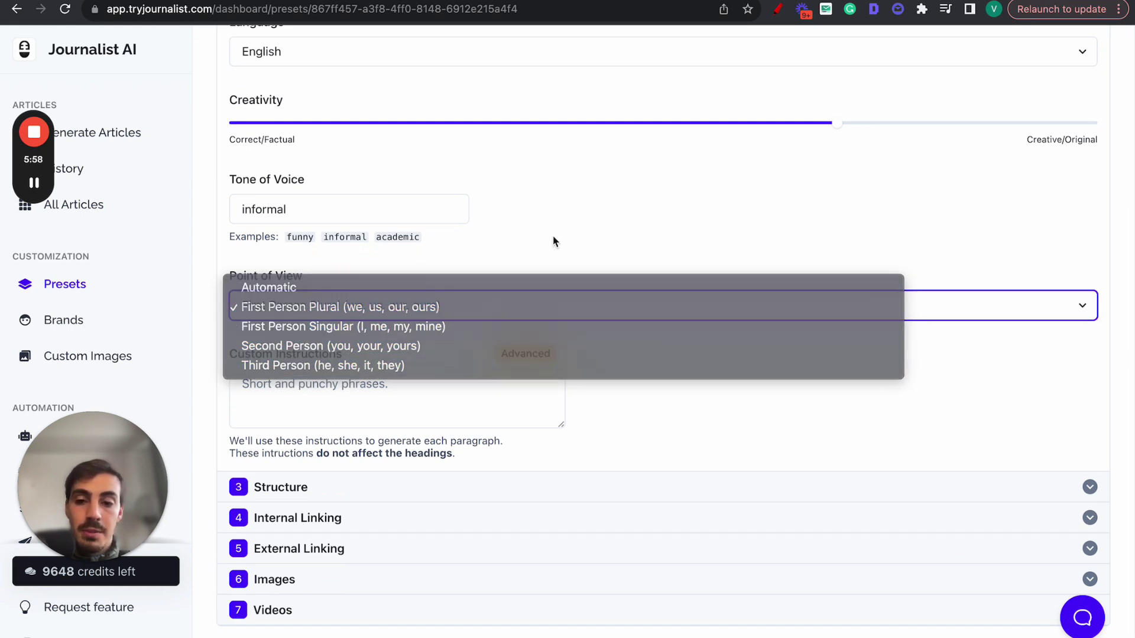
drag(244, 355, 418, 357)
scroll(438, 355, up, 5)
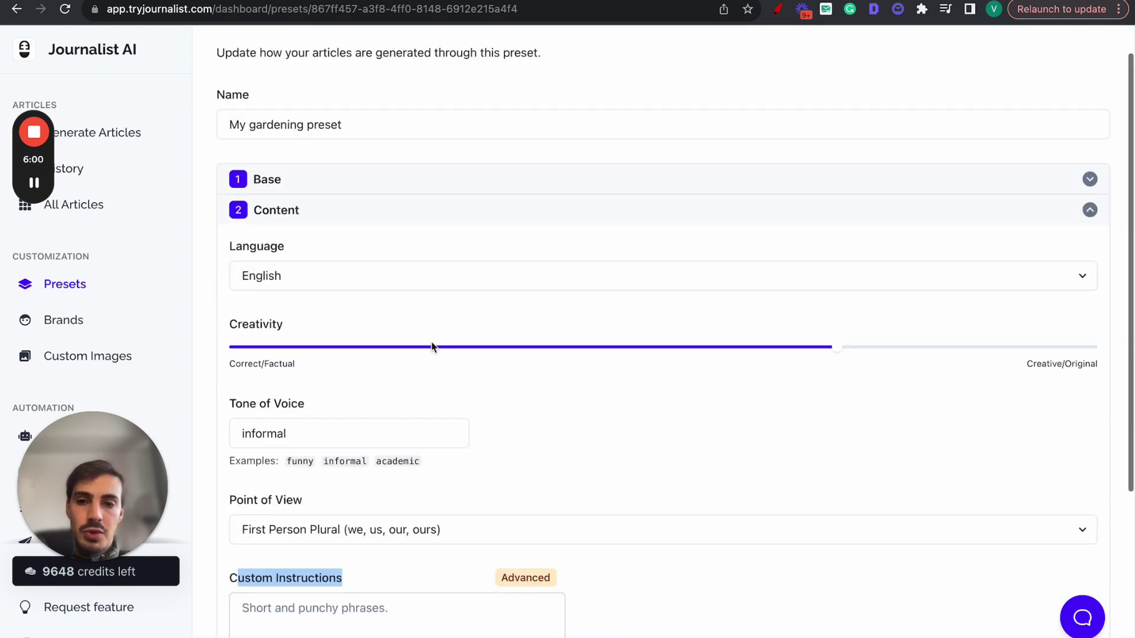
Collapse the Content section, expand Structure, and highlight the Call-To-Action URL
click(327, 211)
click(324, 280)
scroll(330, 286, down, 2)
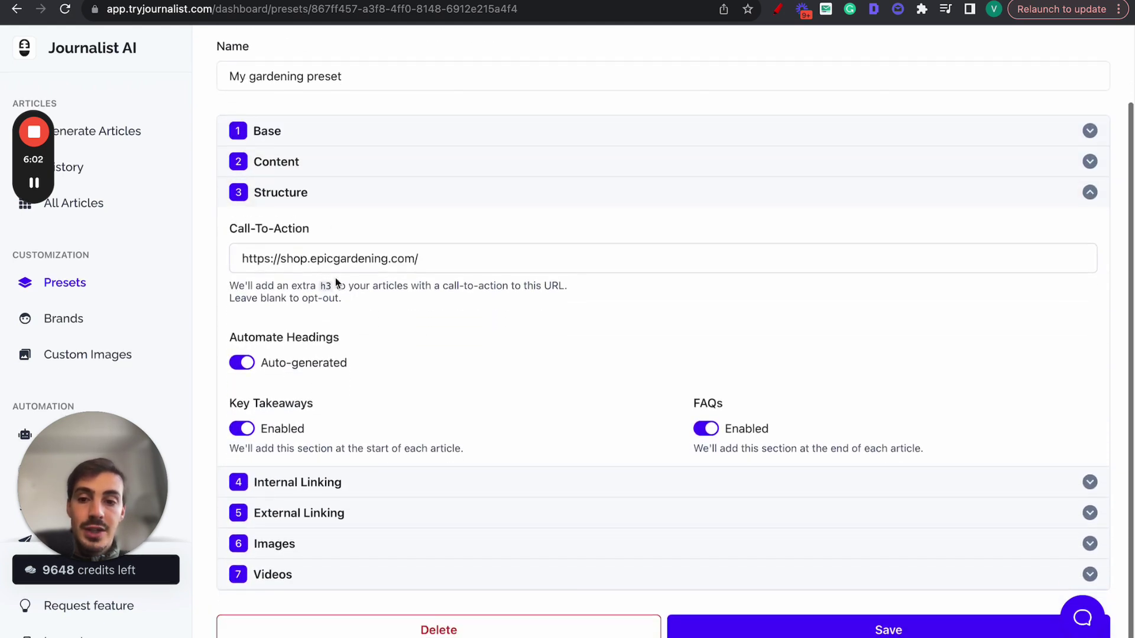
drag(474, 254, 256, 243)
With the red pen, sketch an article page with a call-to-action box at its end and an arrow leading to a letter P
click(778, 9)
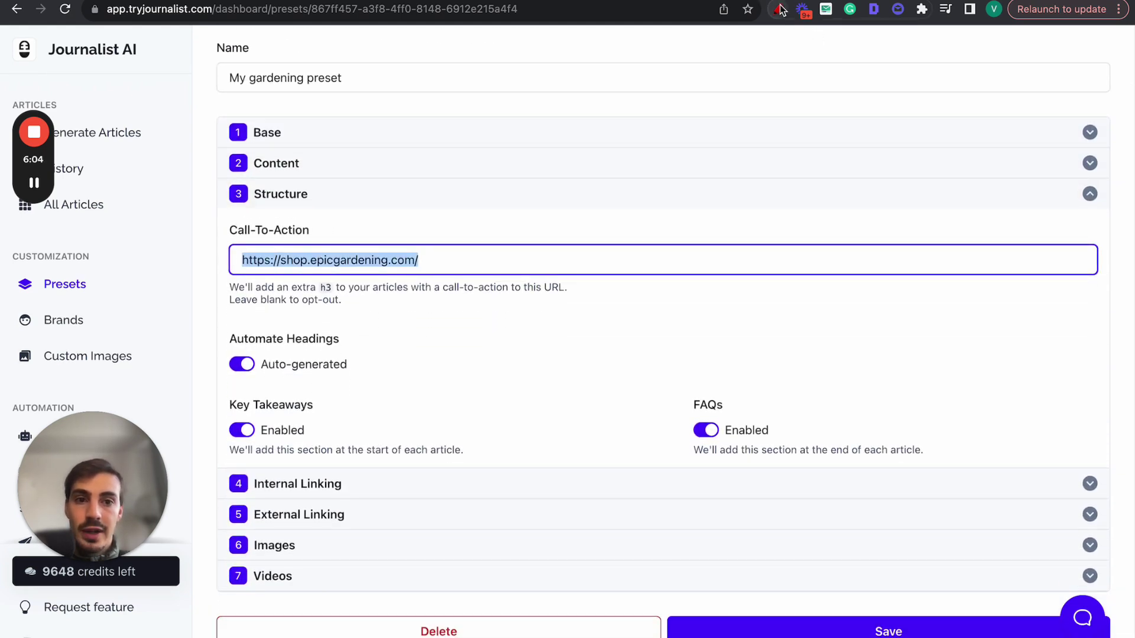
mouse_move(671, 90)
mouse_down()
mouse_move(771, 436)
mouse_move(719, 58)
mouse_up()
mouse_move(683, 357)
mouse_down()
mouse_move(905, 422)
mouse_move(683, 372)
mouse_move(685, 355)
mouse_up()
mouse_move(761, 390)
mouse_down()
mouse_move(513, 455)
mouse_move(487, 390)
mouse_move(500, 407)
mouse_move(490, 408)
mouse_up()
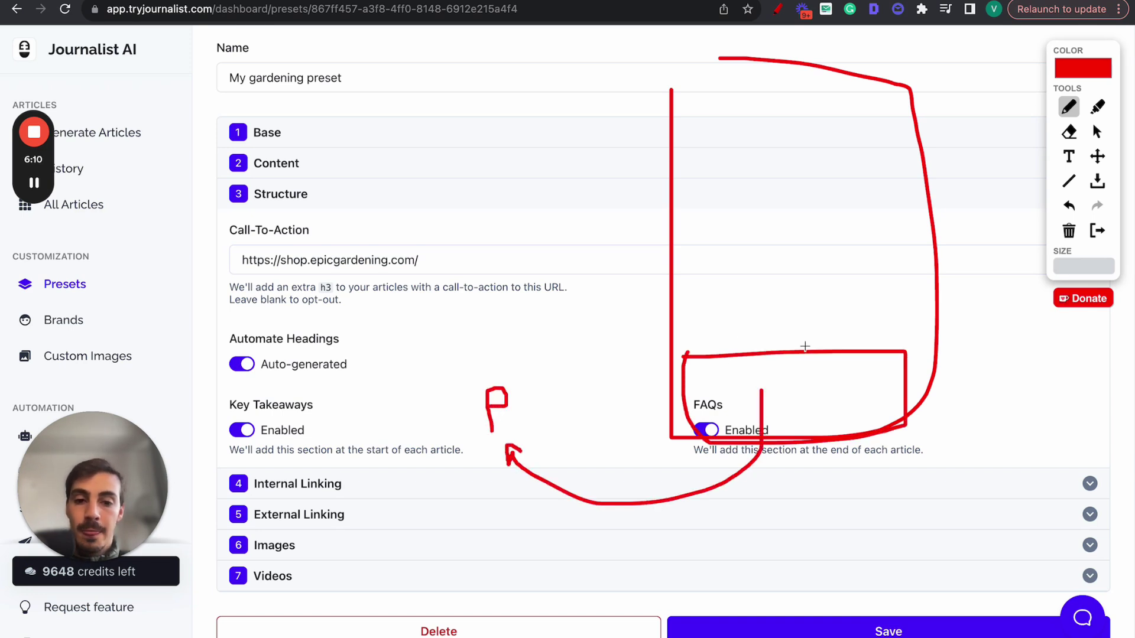
Circle the Call-To-Action URL, sketch a heading, text block and link in the article drawing, circle the whole page, and exit the drawing overlay
mouse_move(425, 274)
mouse_down()
mouse_move(232, 274)
mouse_move(247, 243)
mouse_move(414, 233)
mouse_move(432, 268)
mouse_up()
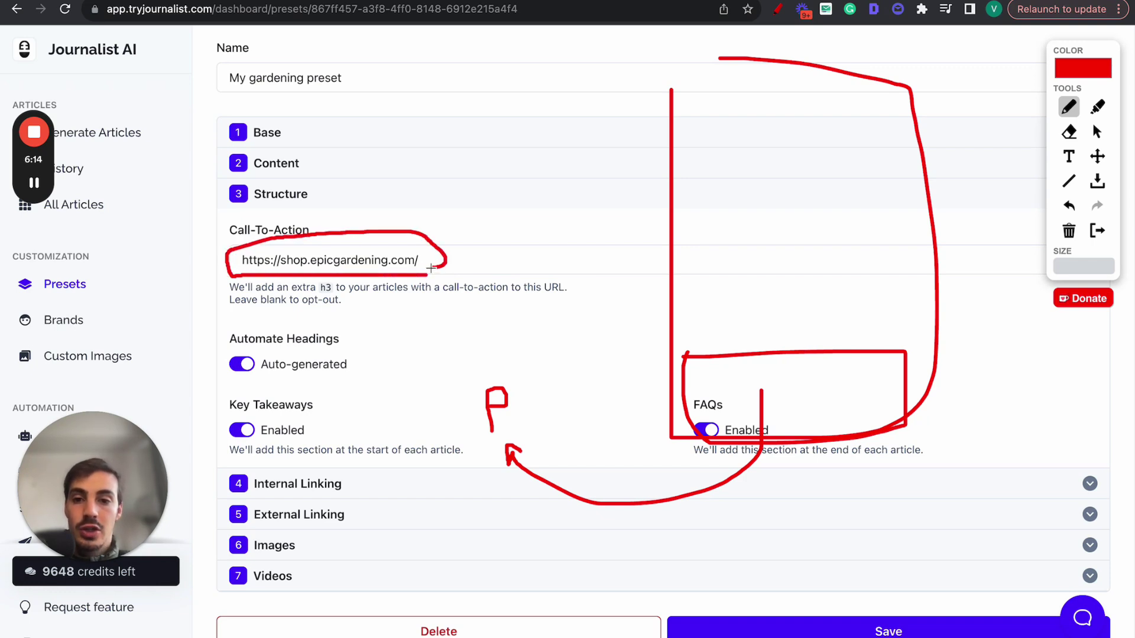
mouse_move(691, 338)
mouse_down()
mouse_move(779, 332)
mouse_move(694, 351)
mouse_move(871, 367)
mouse_move(874, 399)
mouse_move(830, 430)
mouse_move(693, 430)
mouse_move(688, 373)
mouse_move(707, 367)
mouse_move(739, 393)
mouse_up()
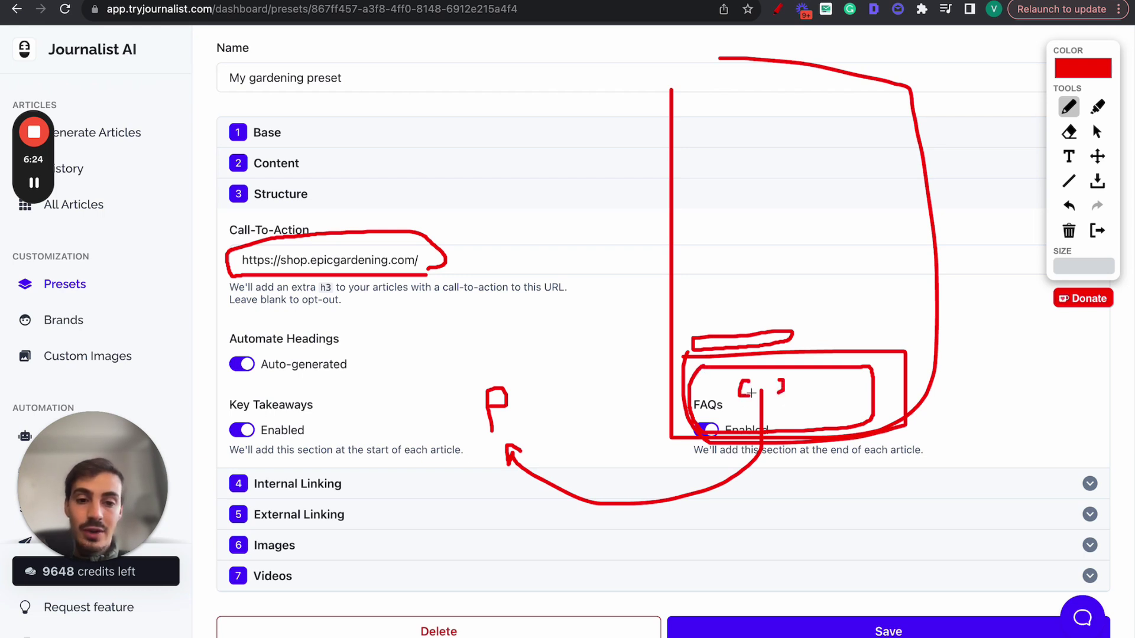
drag(746, 388, 781, 385)
drag(762, 387, 761, 424)
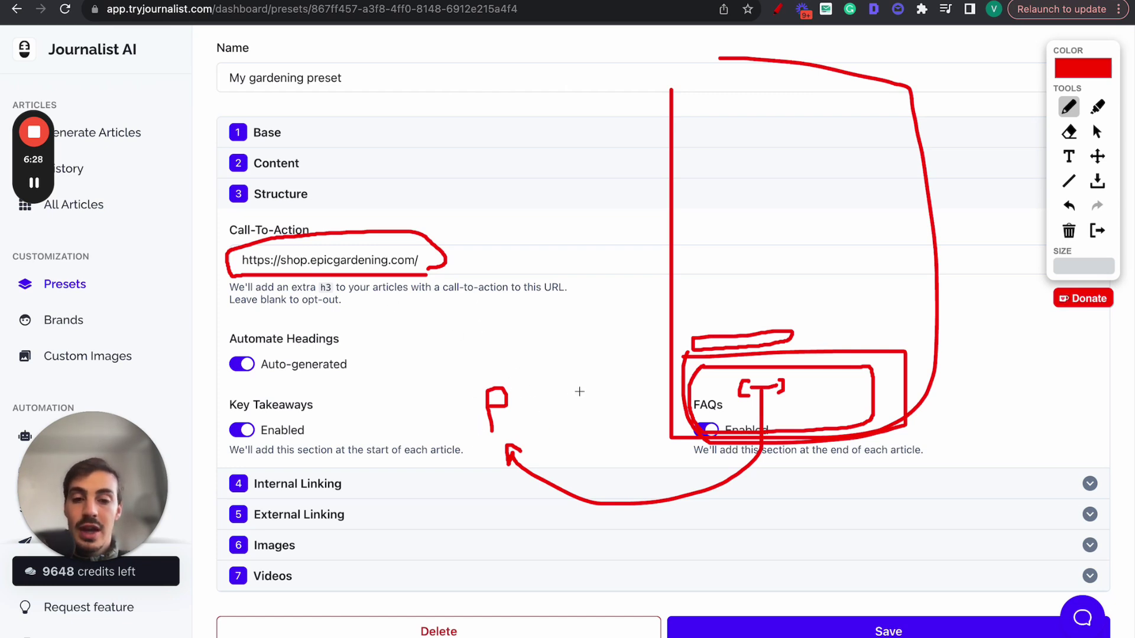
mouse_move(801, 66)
mouse_down()
mouse_move(662, 408)
mouse_move(930, 114)
mouse_move(888, 79)
mouse_up()
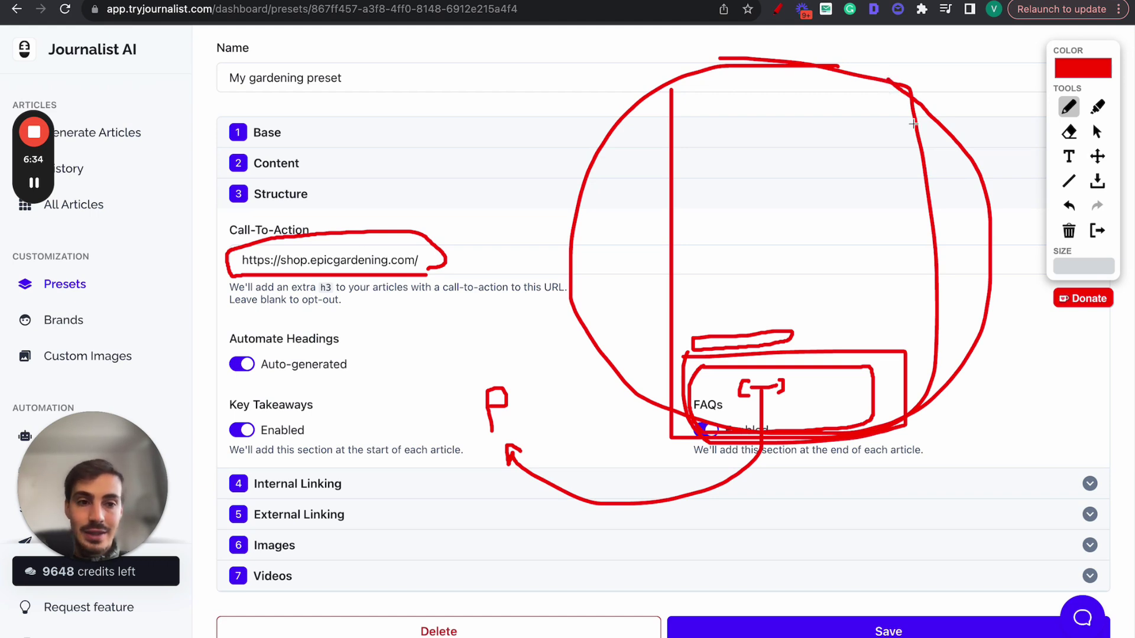
click(1100, 232)
Highlight the Call-To-Action URL in the Structure section again, leaving it unchanged
triple_click(456, 256)
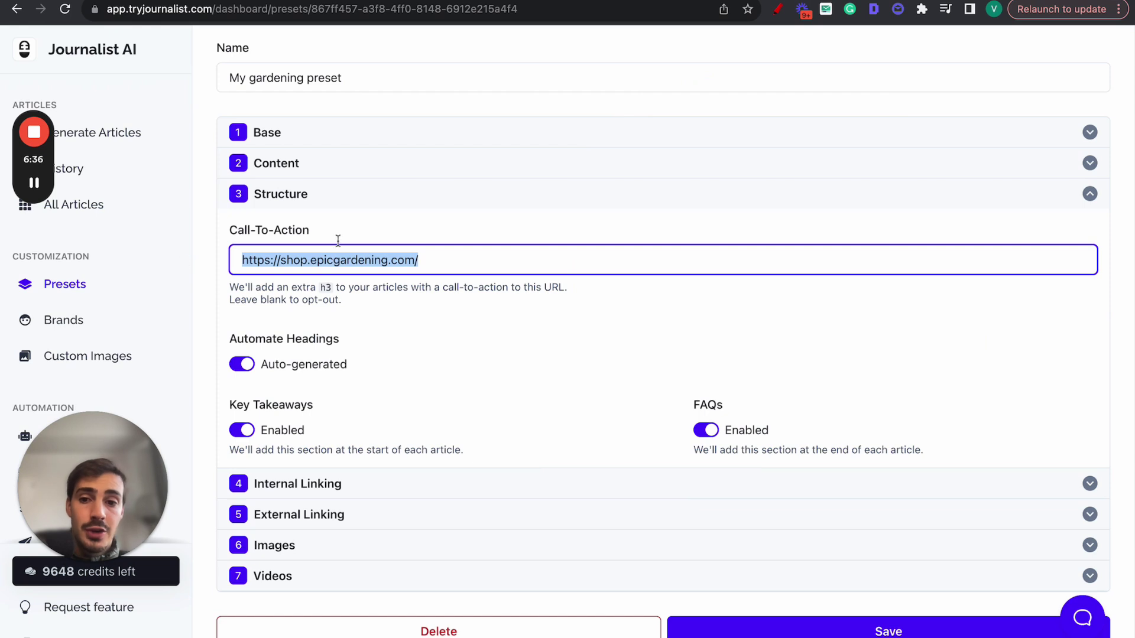
click(398, 231)
triple_click(463, 266)
click(463, 267)
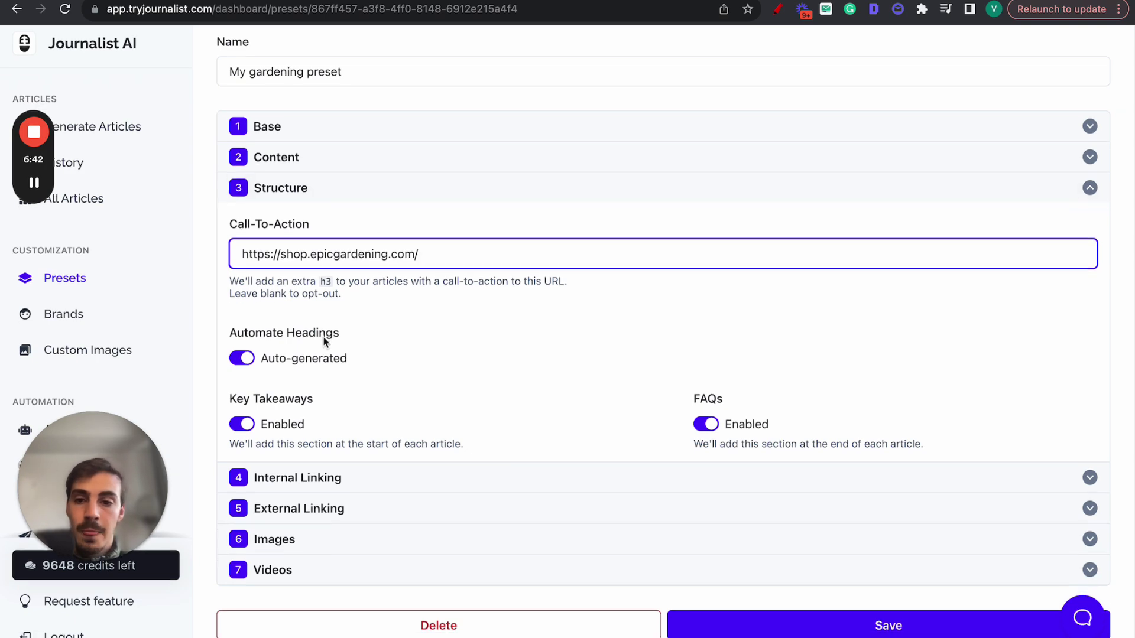
Switch Automate Headings to Custom, look over the h2 and h3 heading fields, and restore Auto-generated
click(235, 367)
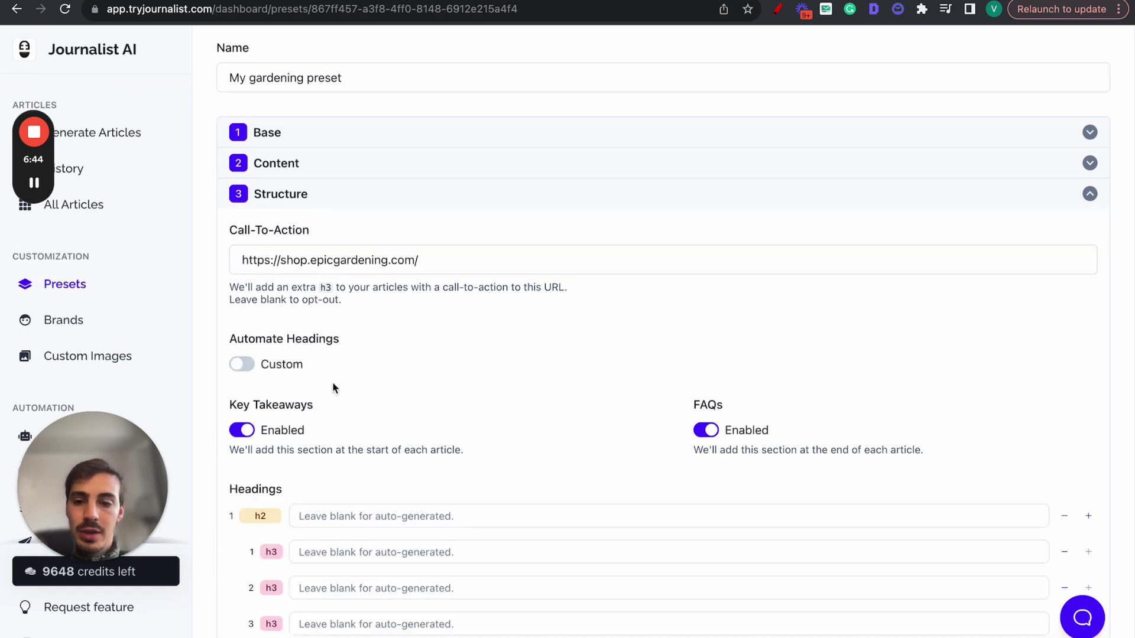
scroll(334, 389, down, 4)
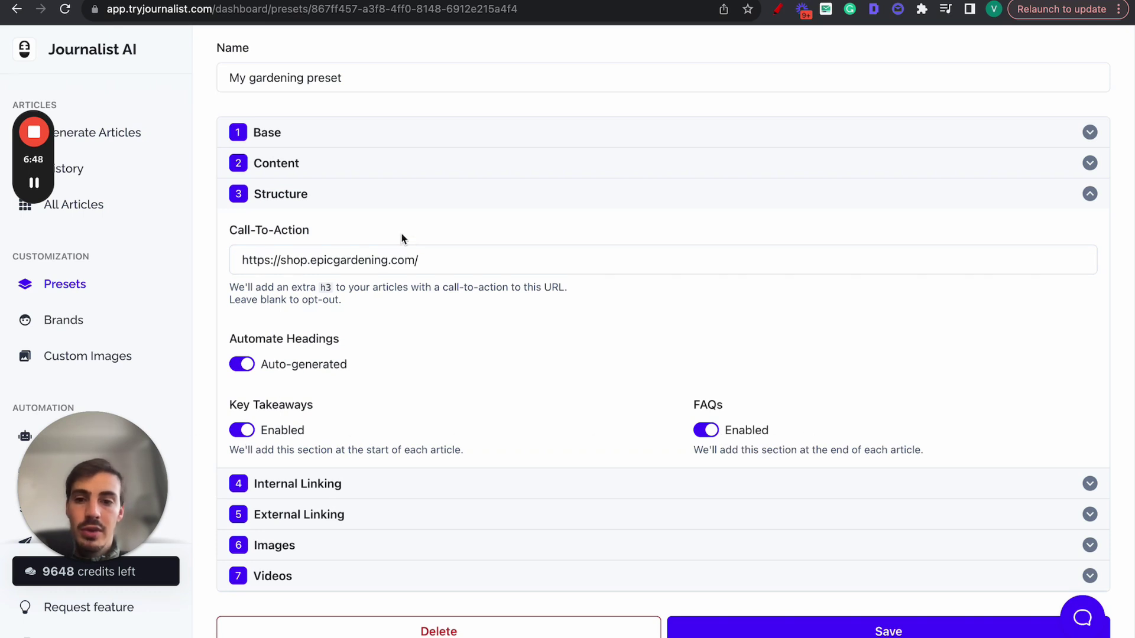
Collapse the Structure section and expand Internal Linking to view its sitemap settings
click(371, 200)
click(349, 316)
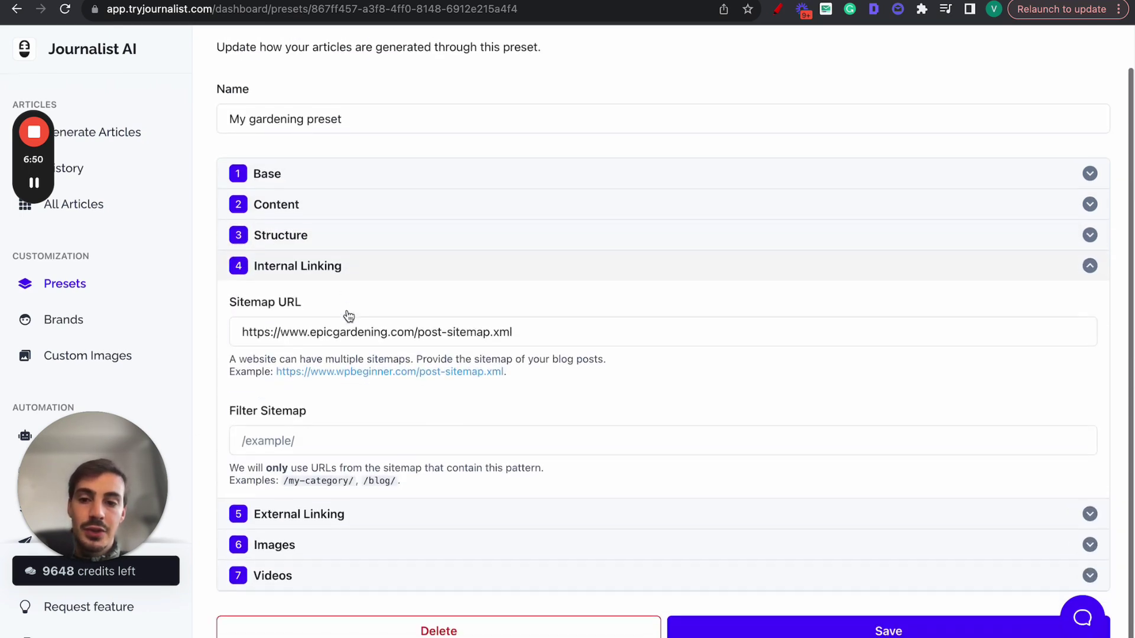
Copy the Sitemap URL from the Internal Linking section and load it in the Epic Gardening browser tab
drag(627, 333, 223, 345)
click(224, 345)
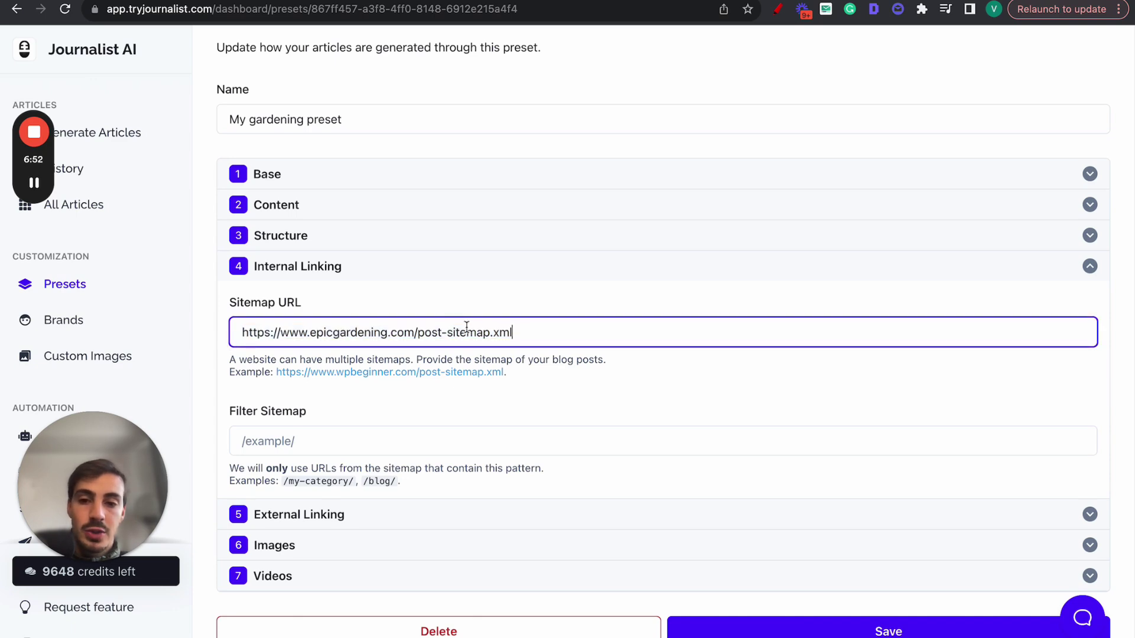
triple_click(479, 329)
key(super+c)
key(ctrl+Tab)
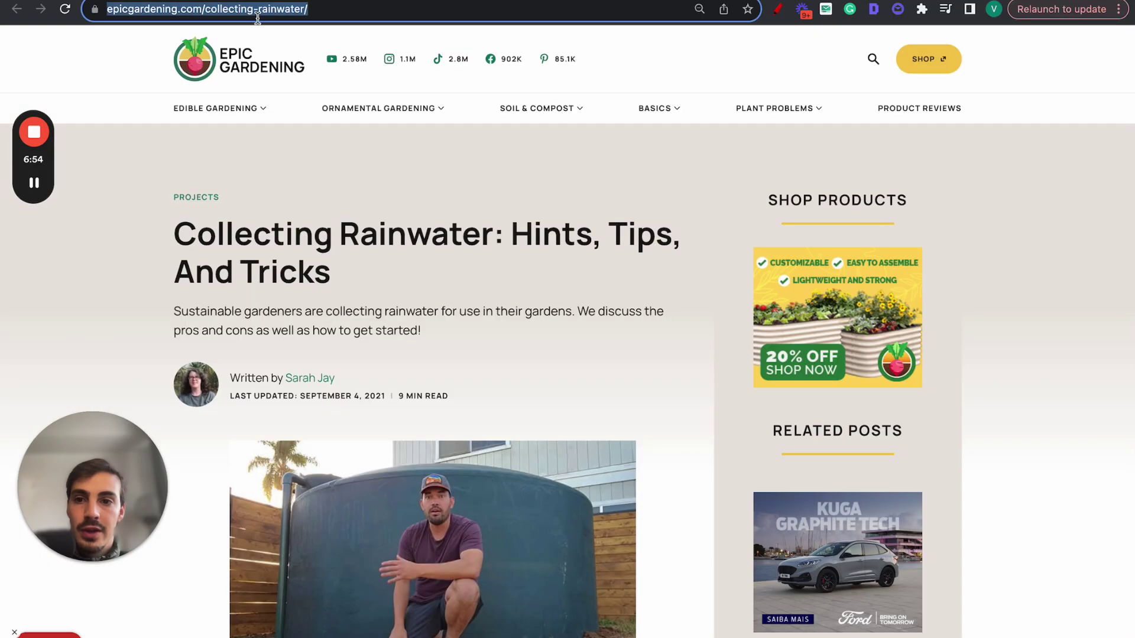
key(super+l)
key(super+v)
key(Return)
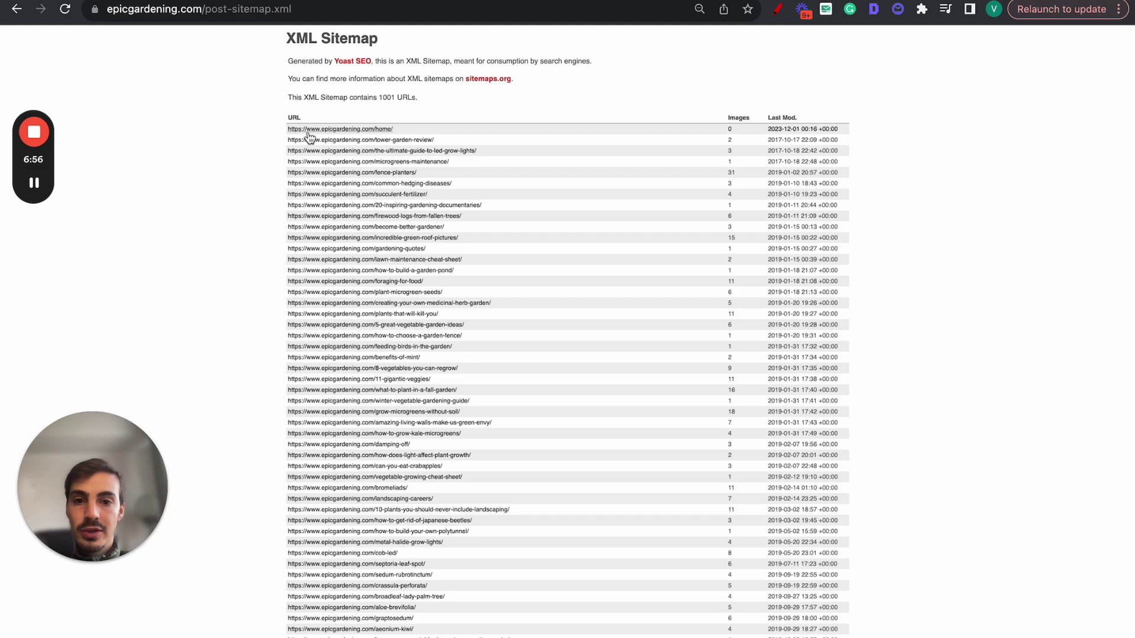
Enlarge the sitemap page, look through its post URLs, and open the 11-gigantic-veggies article
key(super+equal)
scroll(296, 142, down, 10)
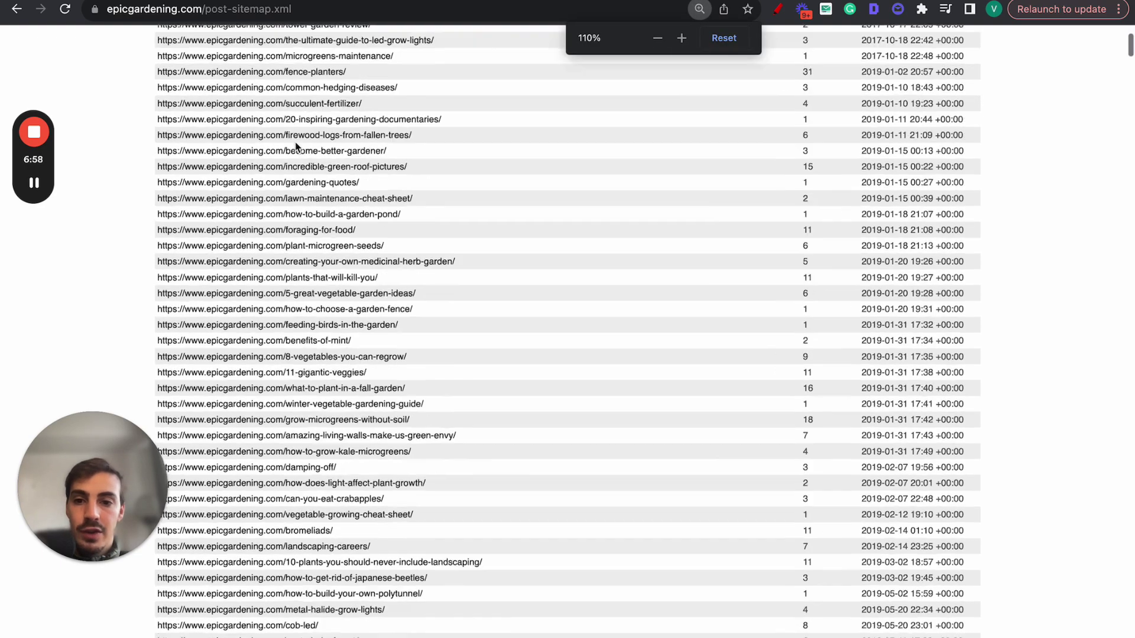
key(super+equal)
key(super+equal)
click(348, 214)
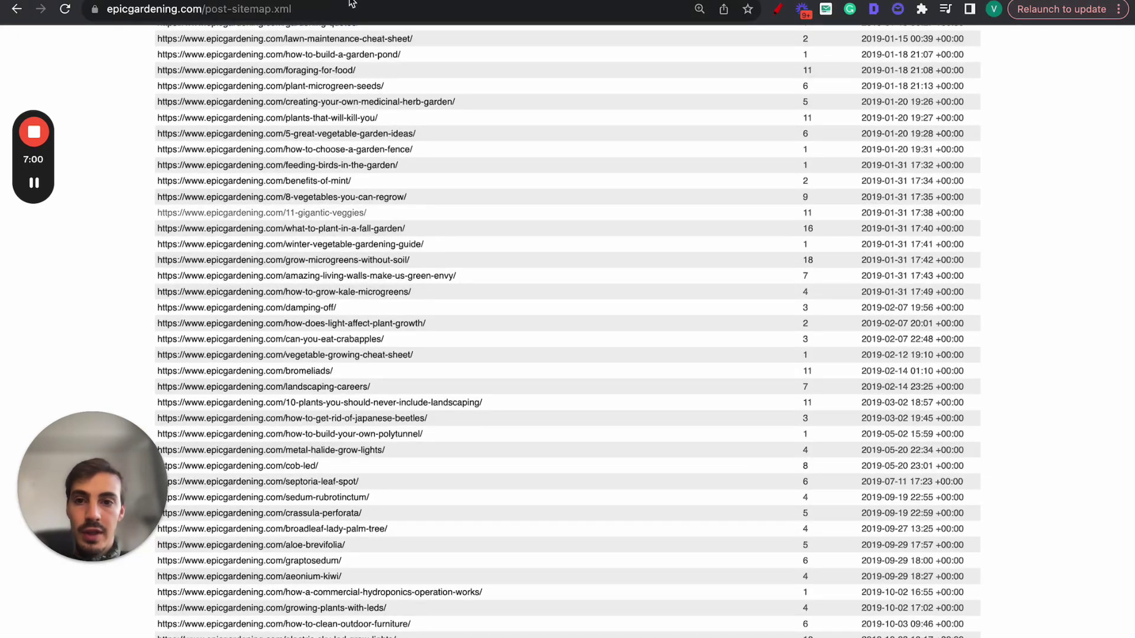
scroll(365, 240, up, 10)
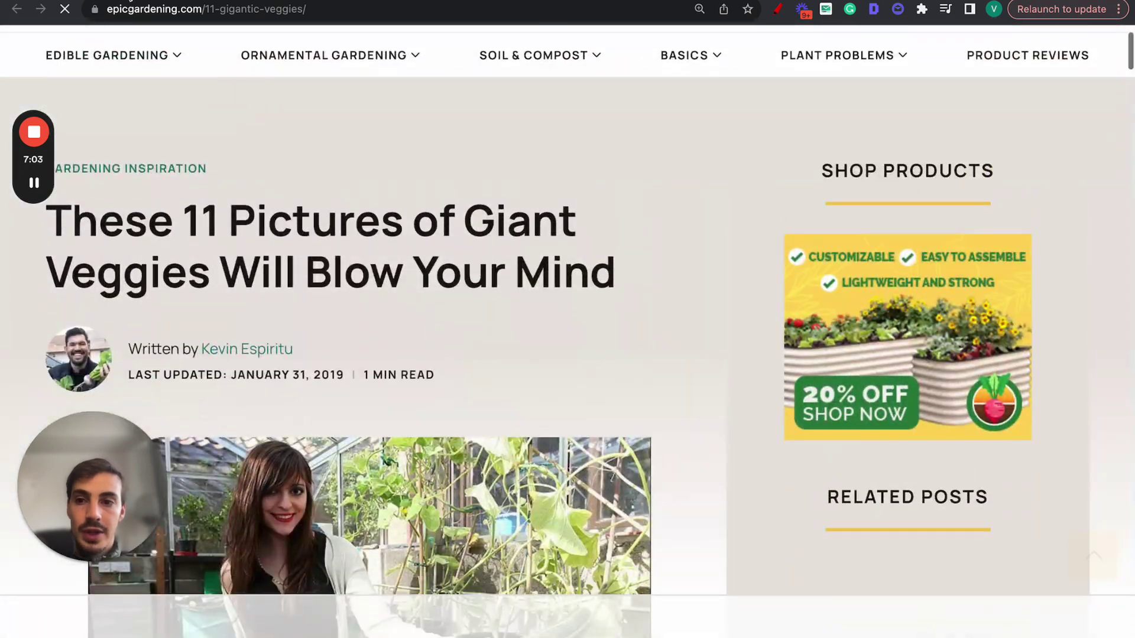
Return to the preset page, start the drawing overlay, underline the Journalist AI name and draw an arrow from it across the page
key(ctrl+shift+Tab)
click(520, 320)
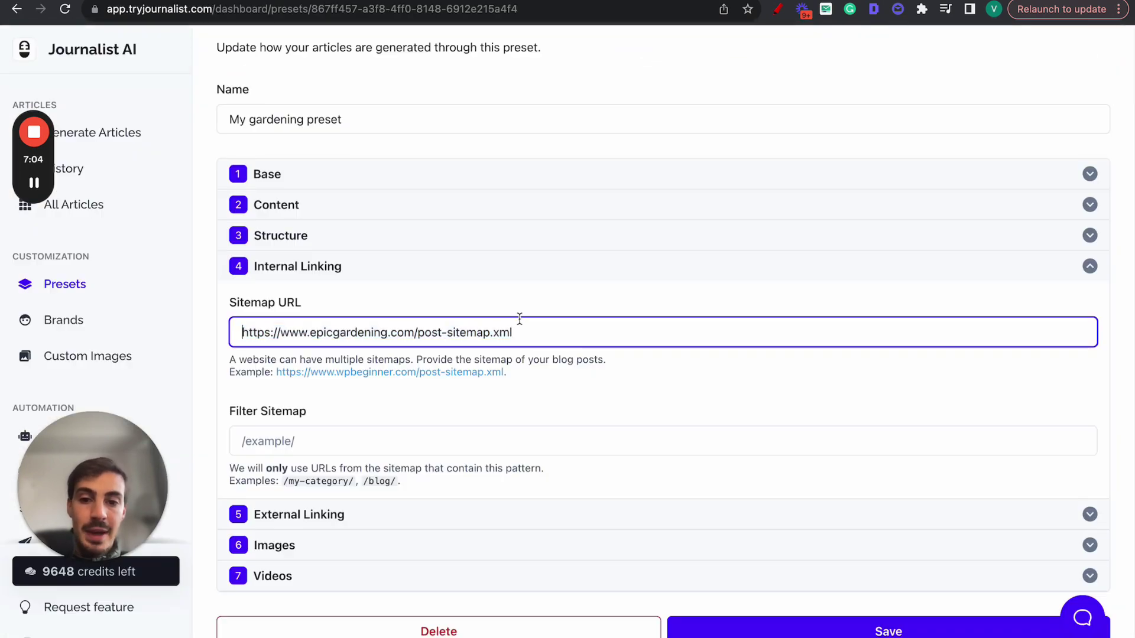
key(super+Left)
key(alt+shift+Right)
click(778, 9)
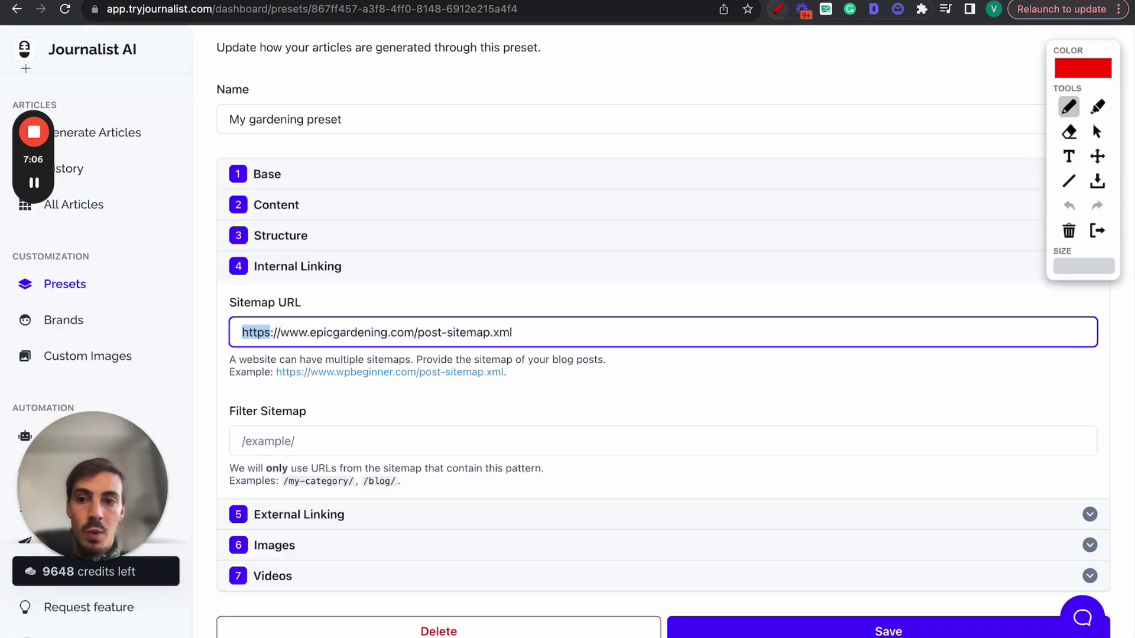
mouse_move(24, 65)
mouse_down()
mouse_move(148, 66)
mouse_move(116, 93)
mouse_move(717, 245)
mouse_up()
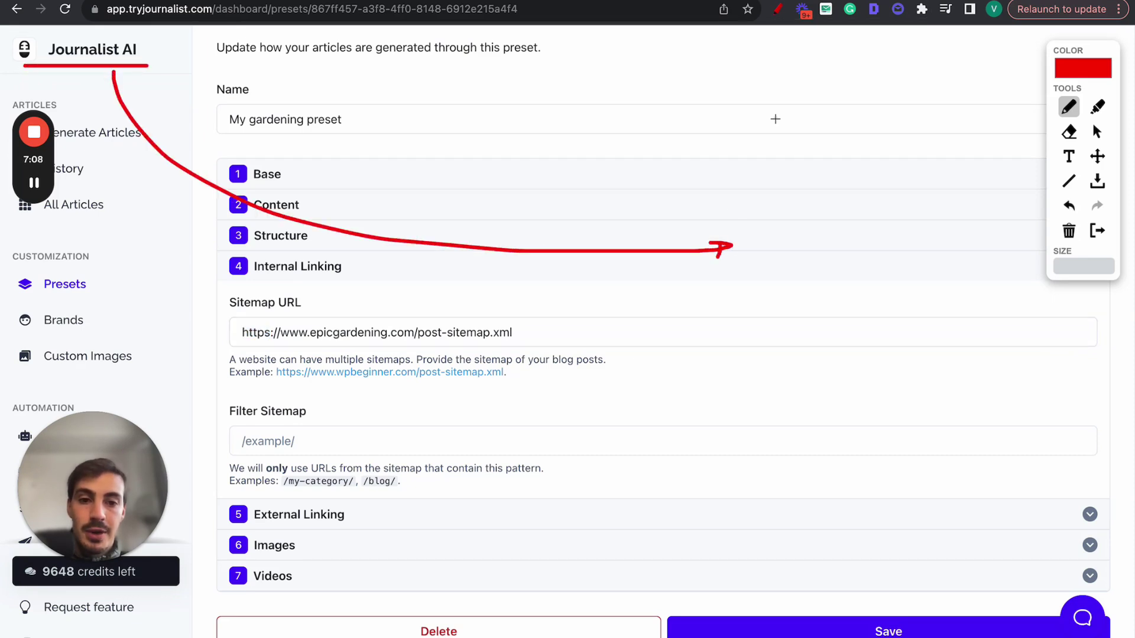
Sketch a website frame containing three article boxes, and expand the middle box into an enlarged article with short link lines
mouse_move(775, 119)
mouse_down()
mouse_move(993, 263)
mouse_move(790, 46)
mouse_up()
drag(791, 95, 804, 114)
mouse_move(836, 111)
mouse_down()
mouse_move(851, 203)
mouse_move(808, 91)
mouse_up()
mouse_move(922, 122)
mouse_down()
mouse_move(923, 144)
mouse_move(897, 100)
mouse_up()
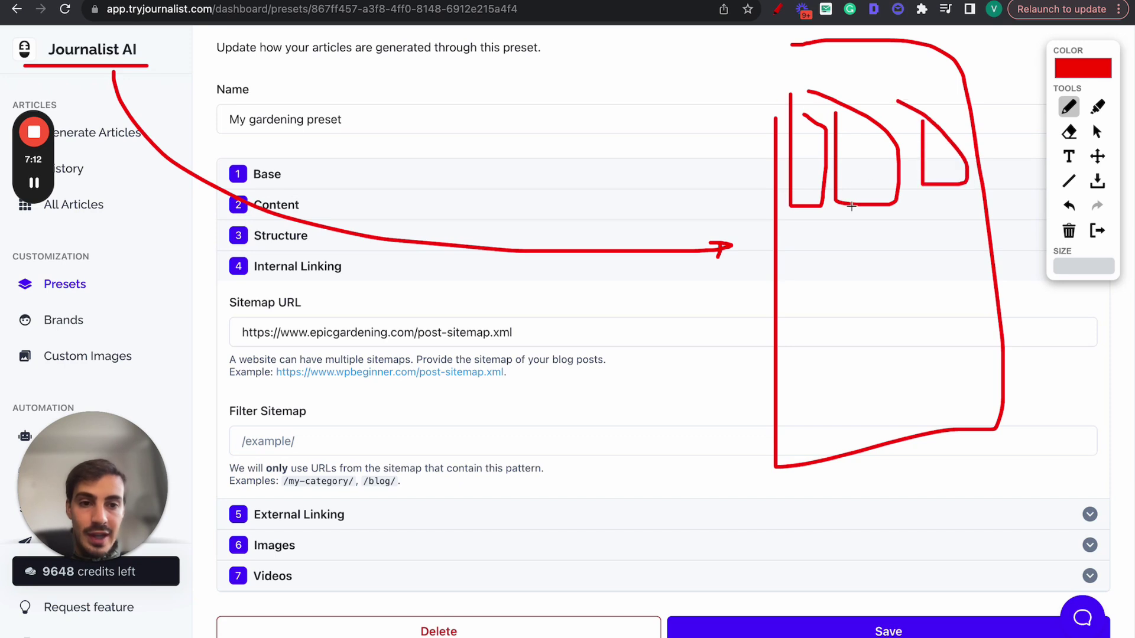
drag(833, 204, 627, 417)
drag(903, 205, 718, 467)
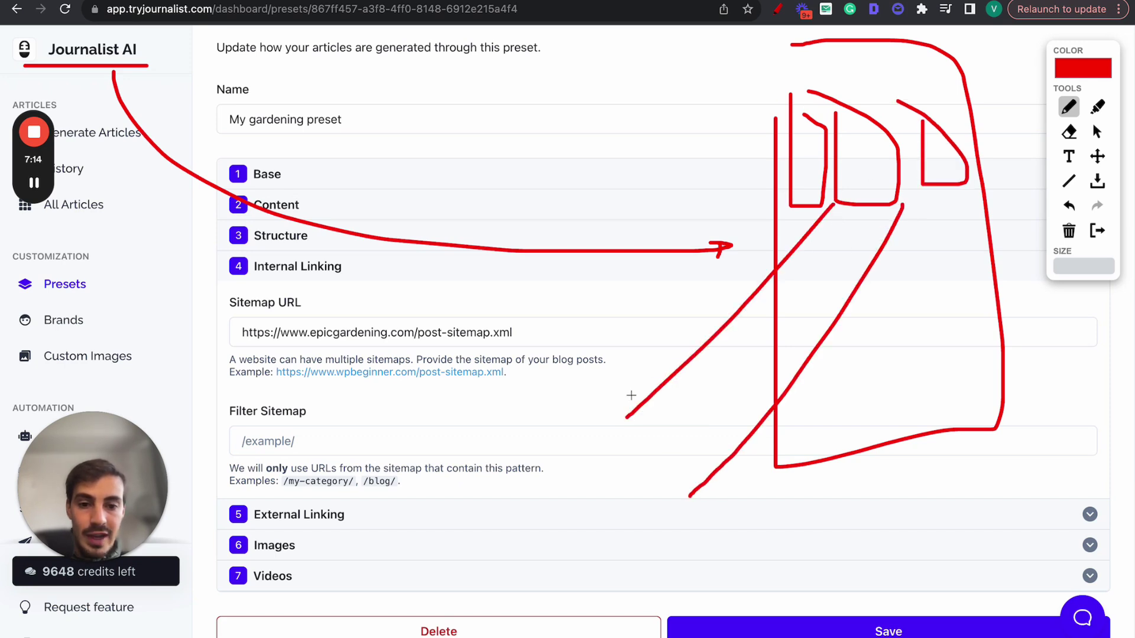
mouse_move(632, 394)
mouse_down()
mouse_move(479, 556)
mouse_move(693, 532)
mouse_move(663, 410)
mouse_up()
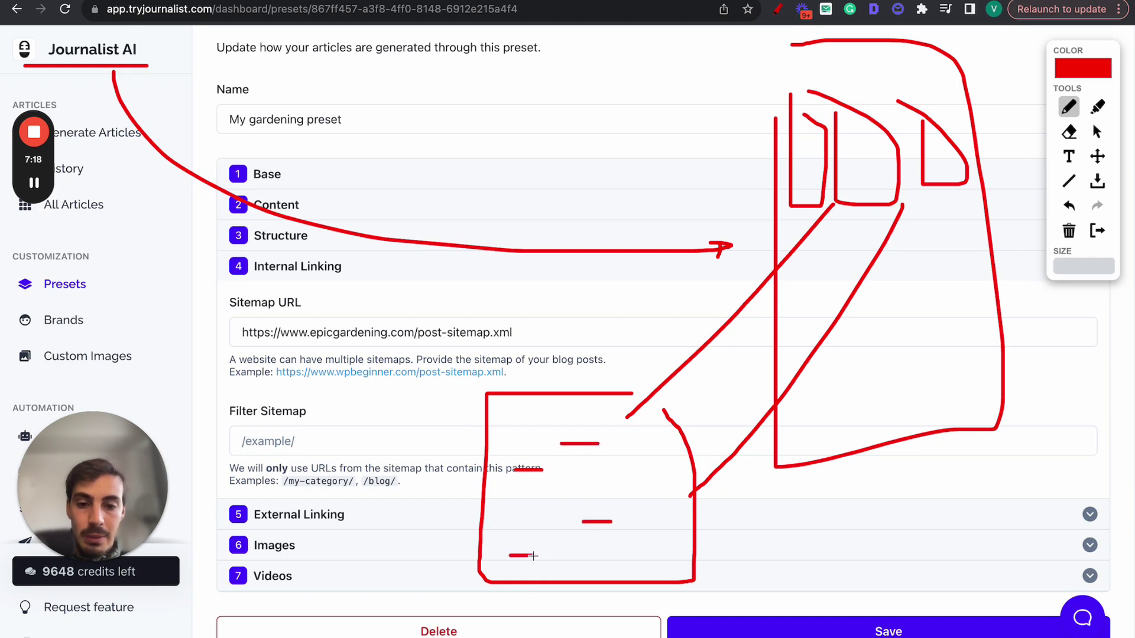
Draw arrows out from three link lines in the article sketch, underline post-sitemap.xml and mark the word post in the Sitemap URL
drag(528, 556, 334, 477)
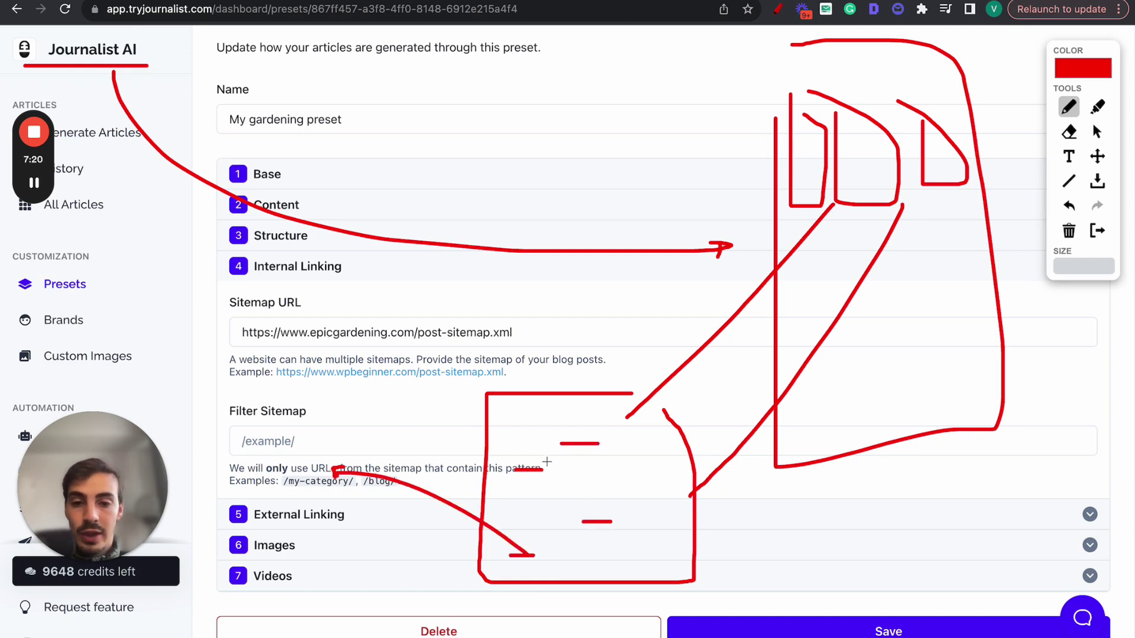
drag(539, 469, 384, 392)
drag(578, 440, 524, 373)
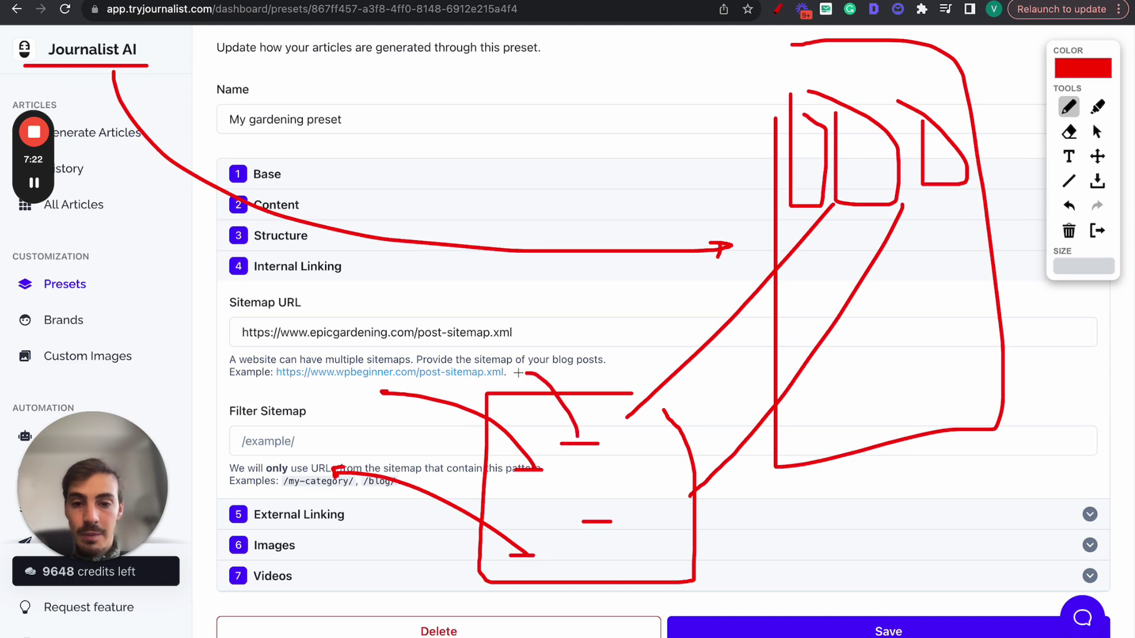
drag(425, 341, 524, 342)
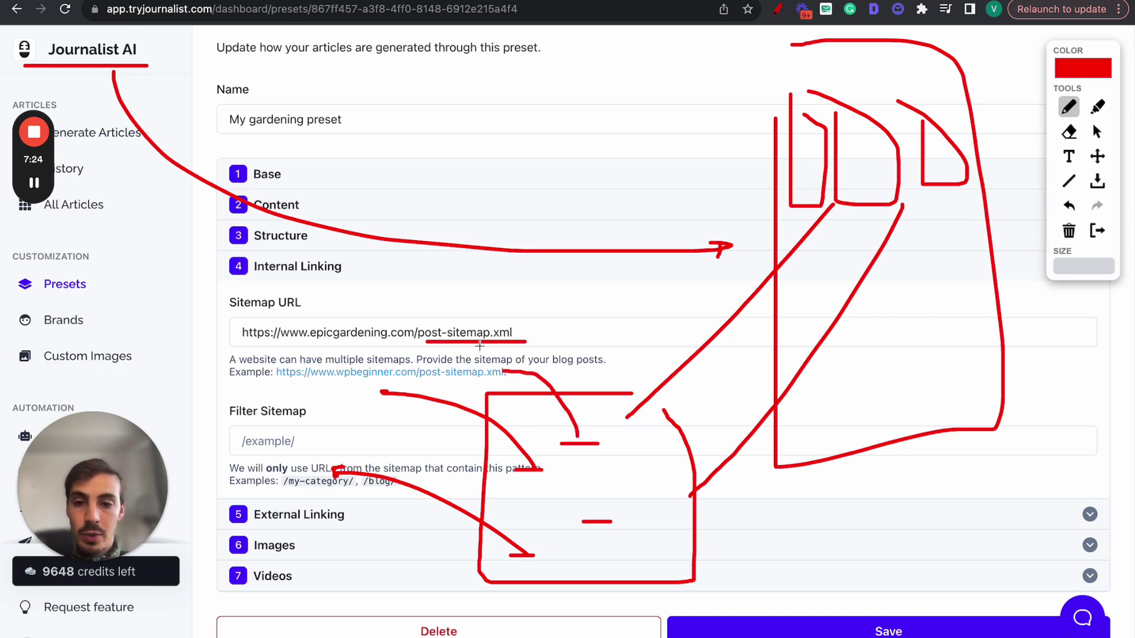
drag(445, 349, 408, 344)
Switch to the post sitemap page, look through its URLs and highlight a block ending at the how-to-make-garlic-spray entry
key(ctrl+Tab)
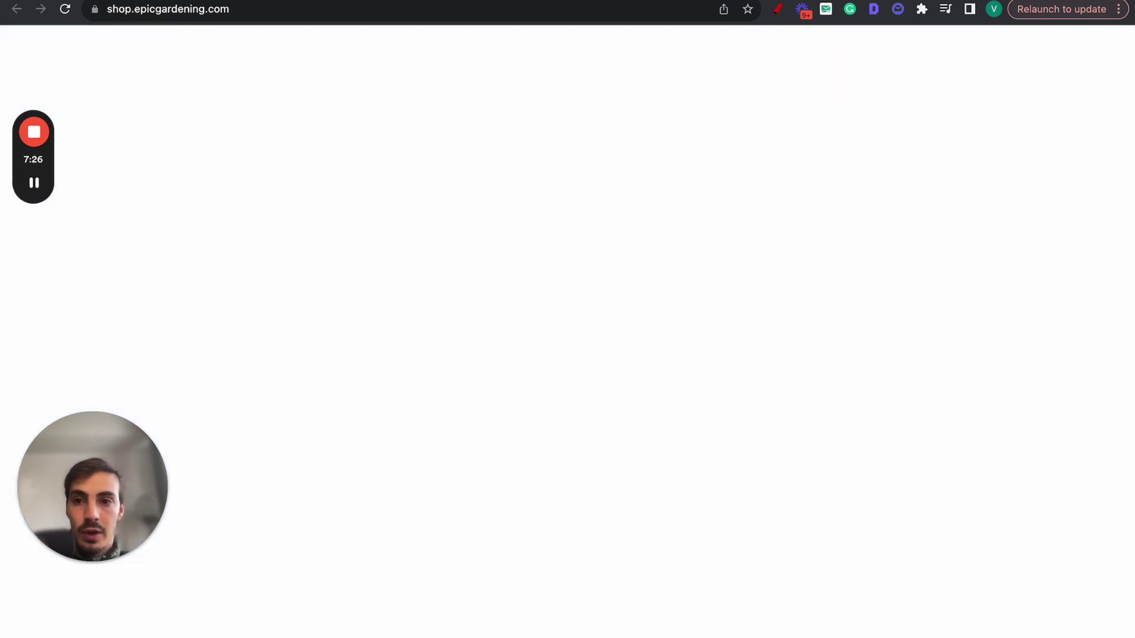
key(ctrl+Tab)
scroll(388, 302, down, 20)
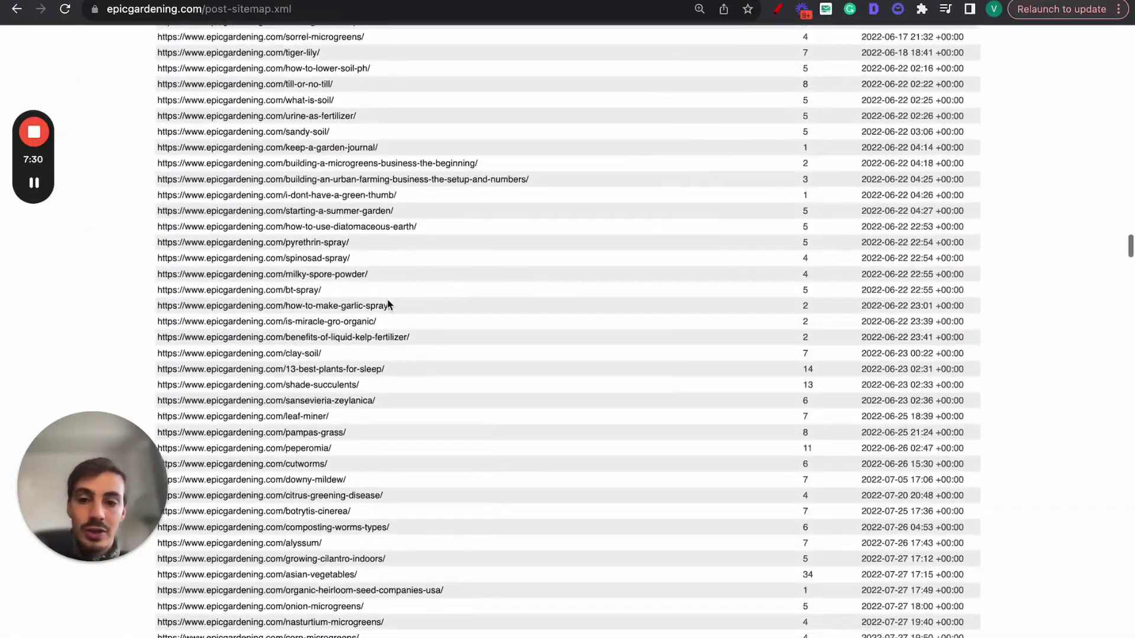
scroll(313, 296, up, 5)
scroll(314, 296, left, 8)
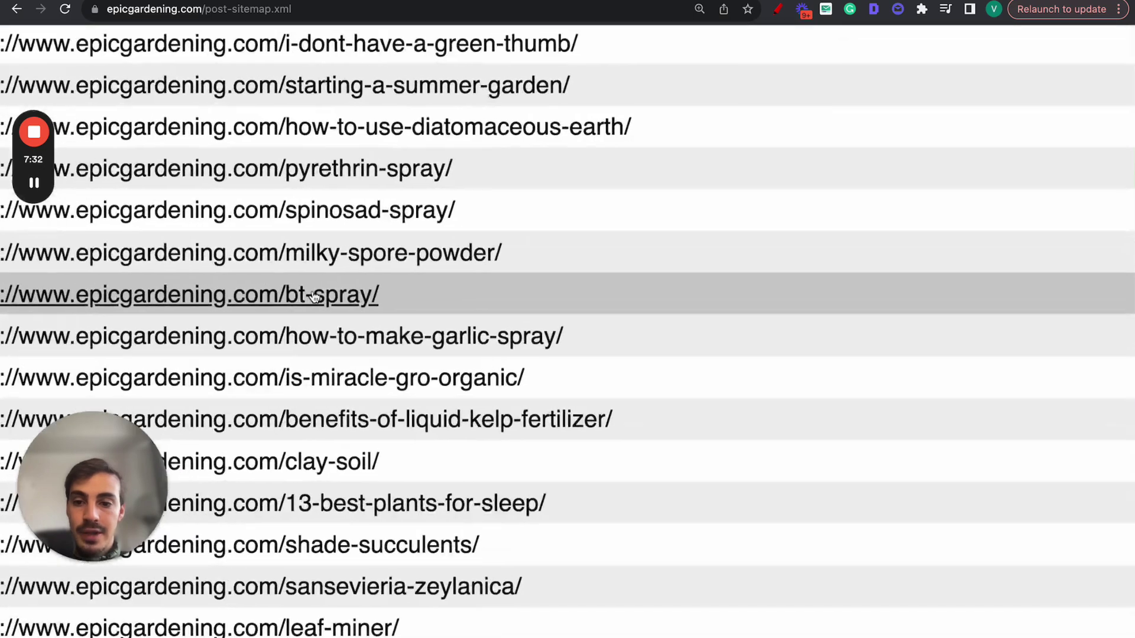
drag(136, 354, 639, 347)
scroll(455, 222, down, 5)
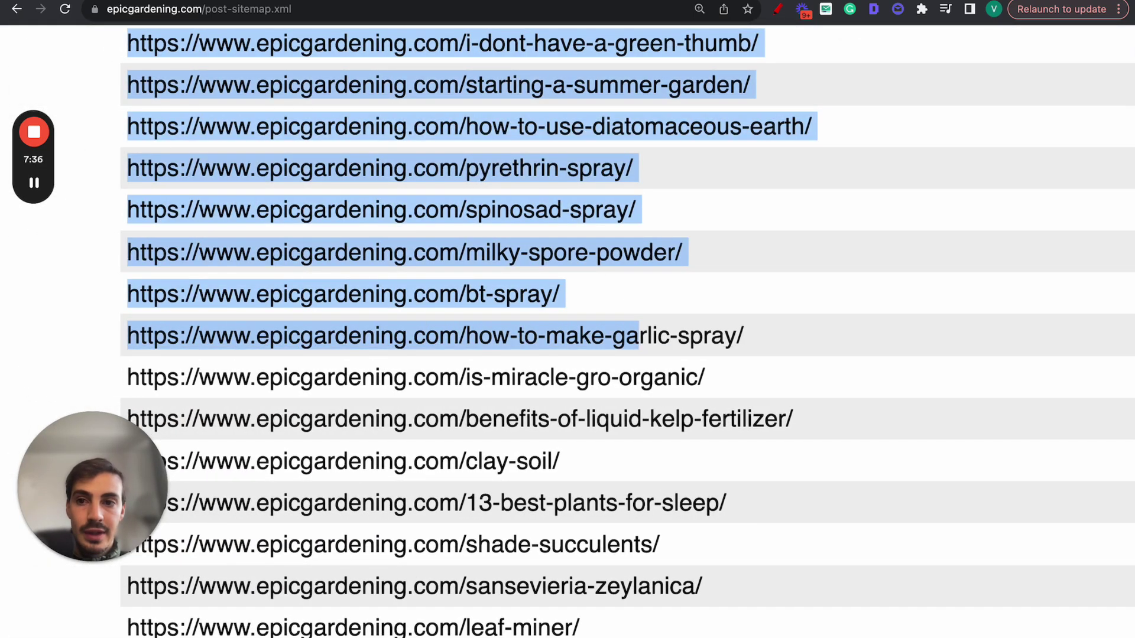
Return to the preset page, circle the lowest link and the whole article sketch, add marks beside the sitemap fields, and exit the overlay
key(ctrl+Tab)
key(ctrl+Tab)
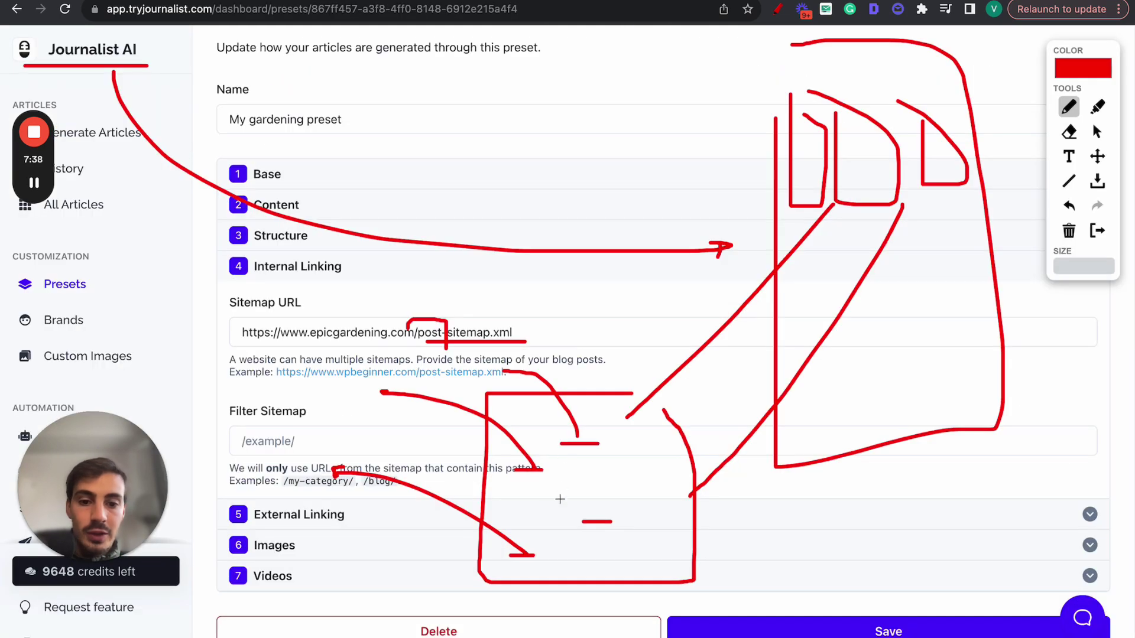
mouse_move(498, 534)
mouse_down()
mouse_move(514, 584)
mouse_move(479, 556)
mouse_up()
mouse_move(609, 373)
mouse_down()
mouse_move(520, 372)
mouse_move(554, 624)
mouse_move(625, 361)
mouse_up()
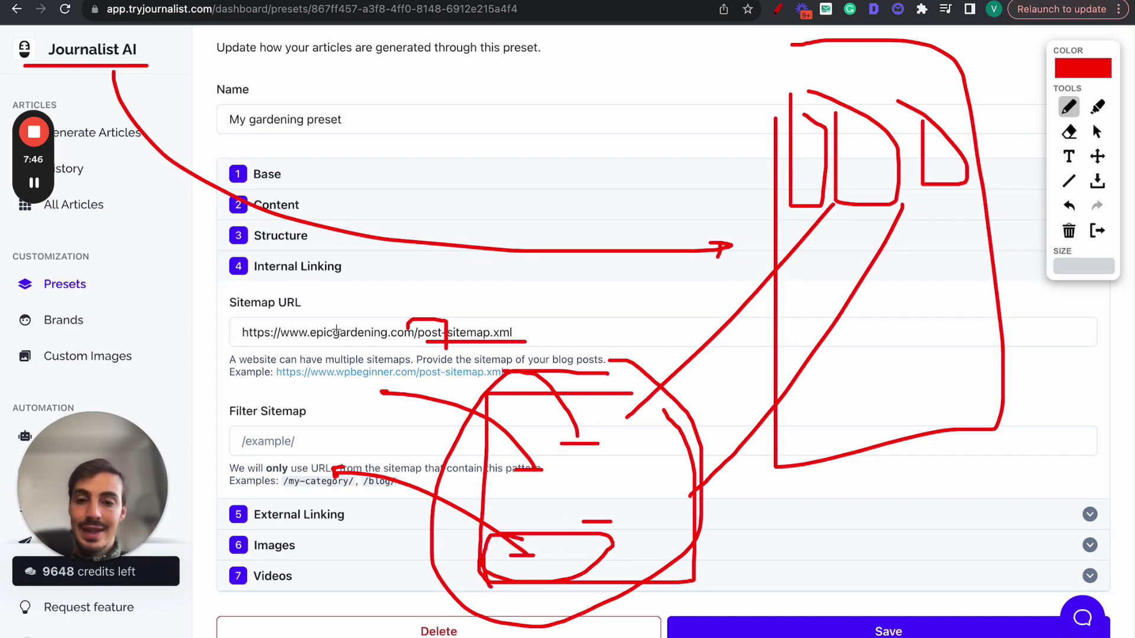
drag(605, 310, 585, 338)
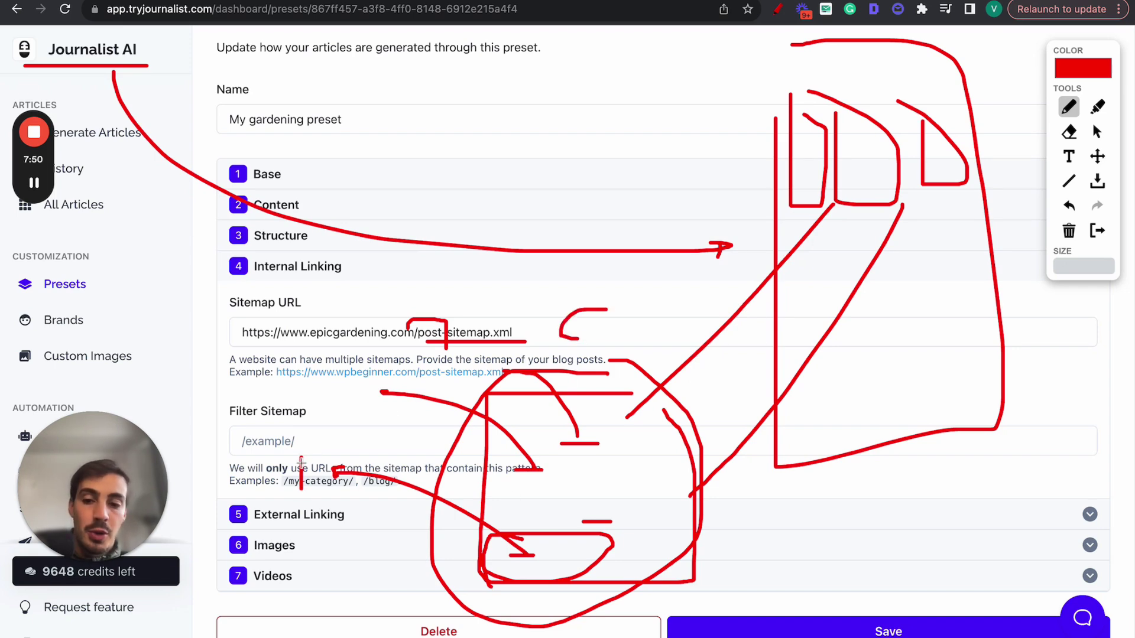
drag(302, 464, 336, 486)
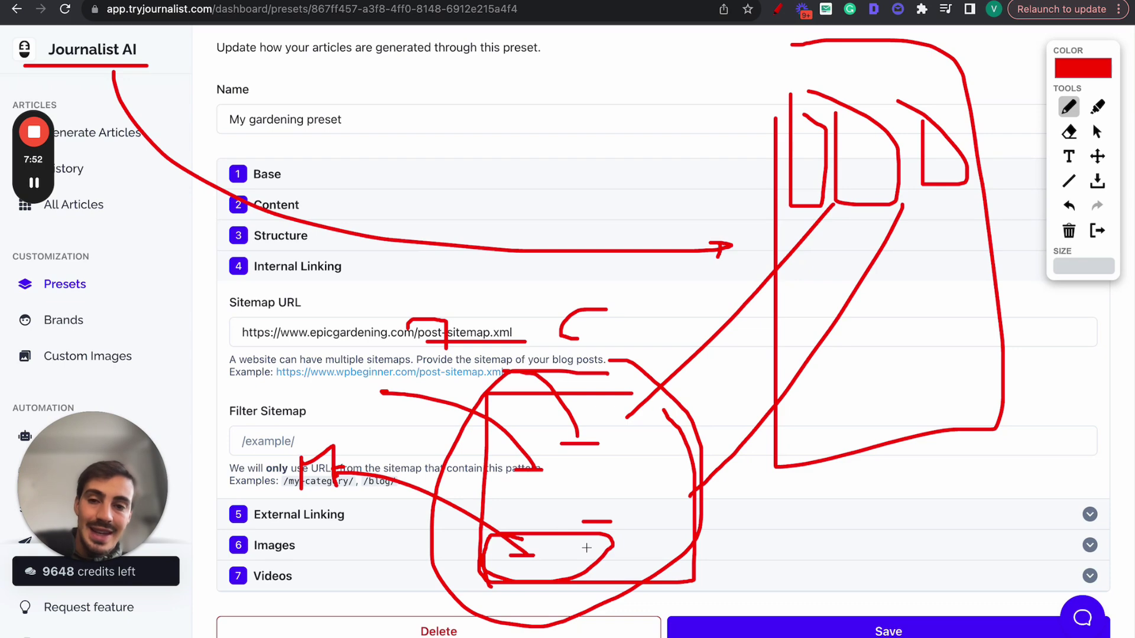
click(1097, 231)
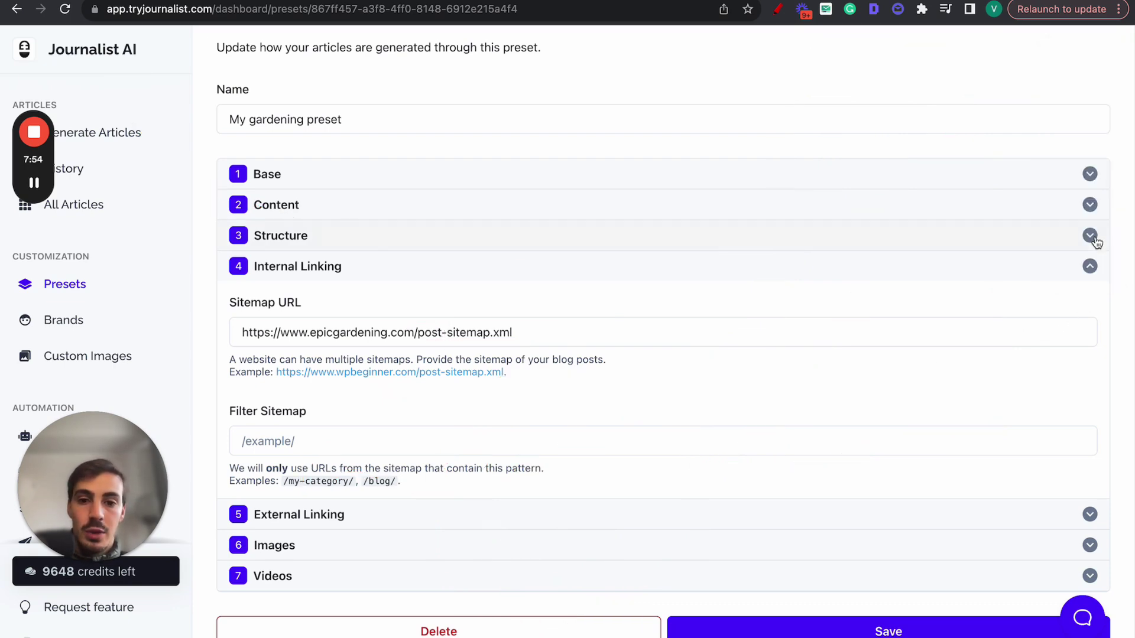
Highlight the Filter Sitemap label, collapse Internal Linking and expand External Linking to view its settings
drag(246, 412, 302, 420)
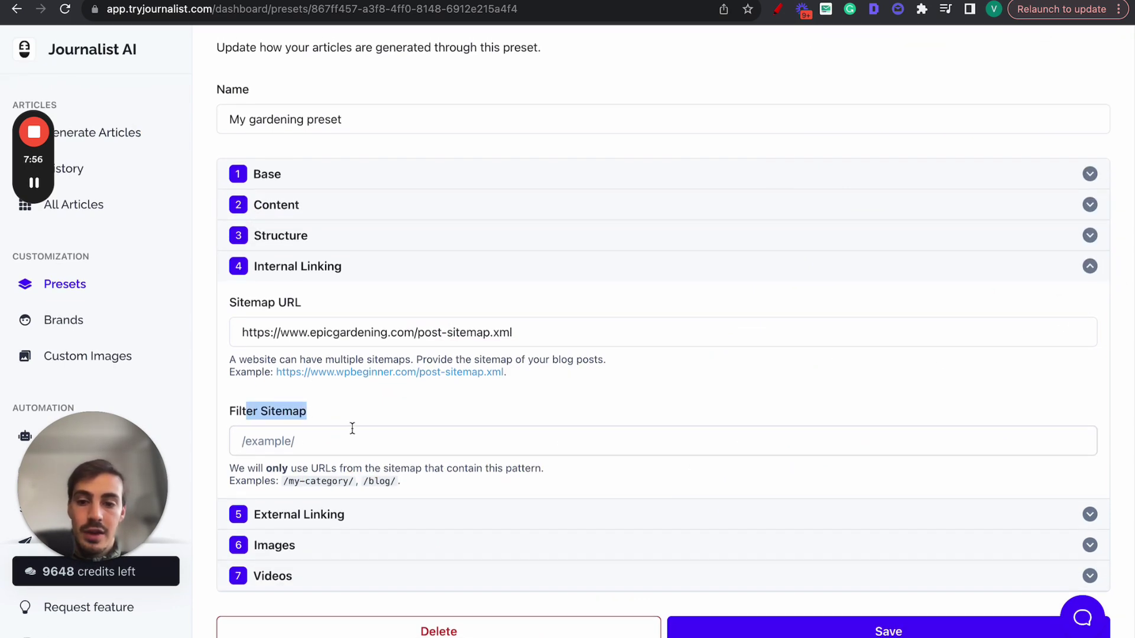
click(319, 267)
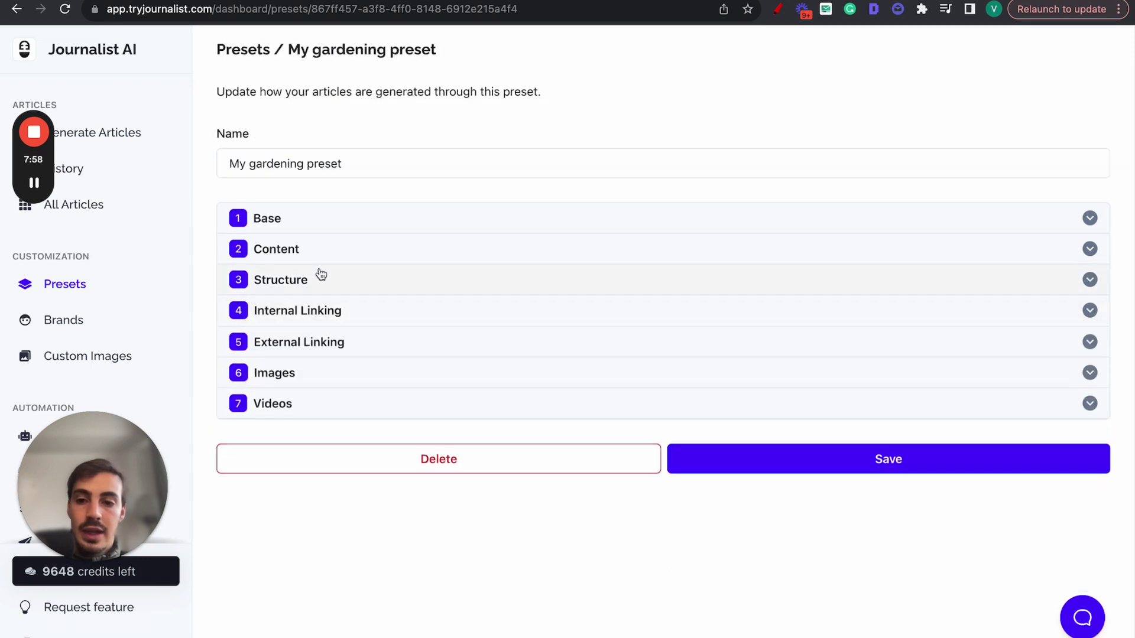
click(319, 337)
scroll(247, 376, up, 1)
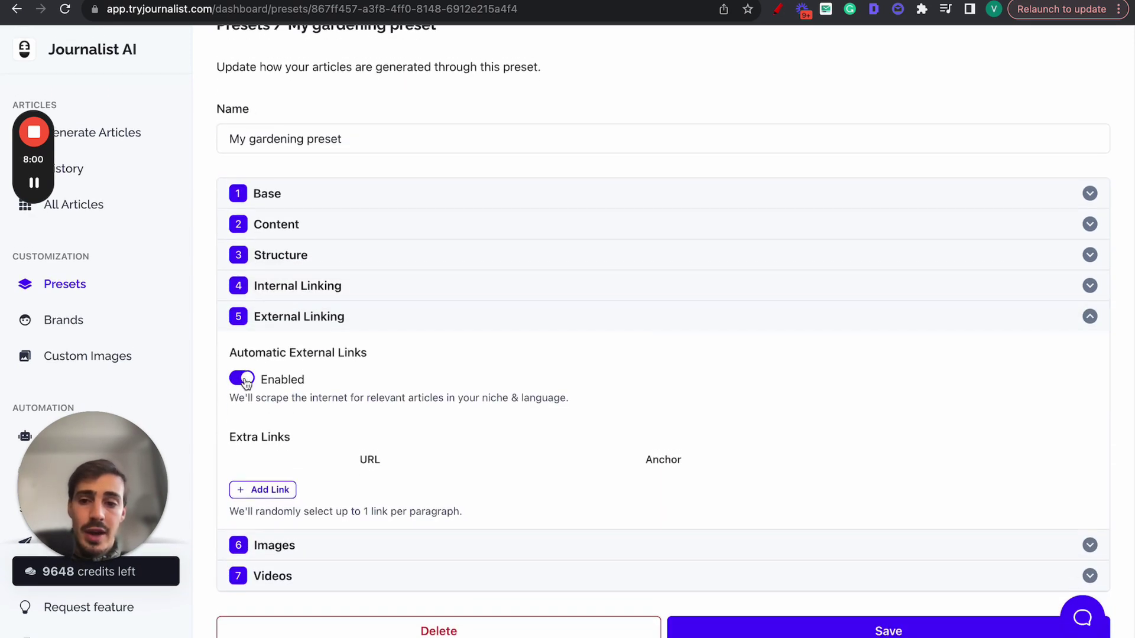
Toggle Automatic External Links off and back to Enabled, and highlight the description of how links are found
click(247, 382)
click(248, 381)
click(250, 382)
click(251, 383)
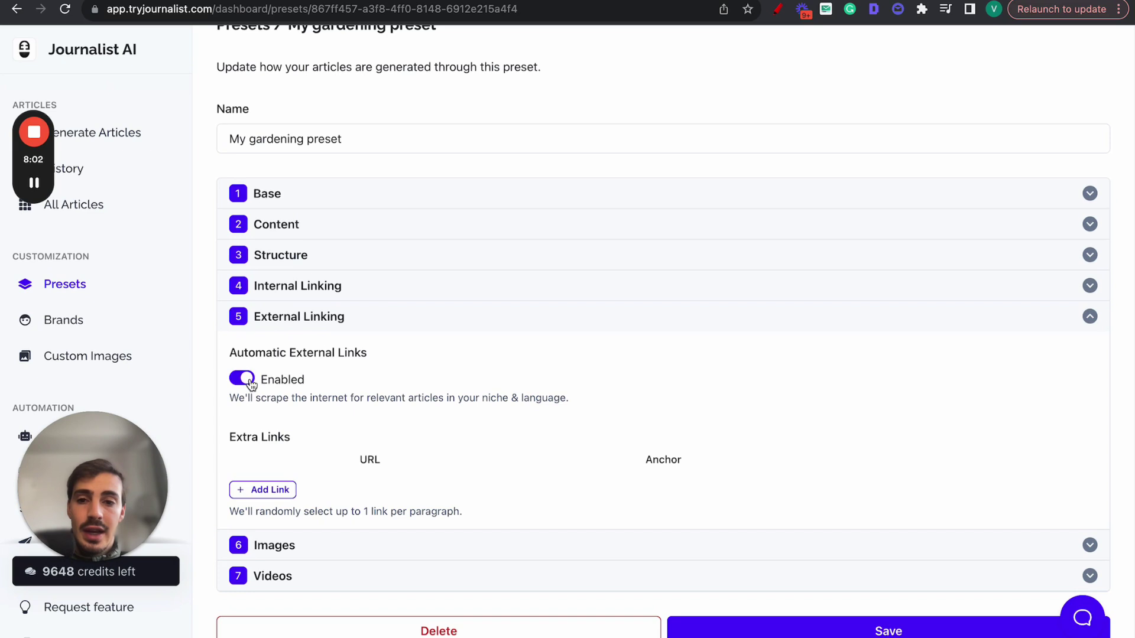
drag(267, 397, 407, 397)
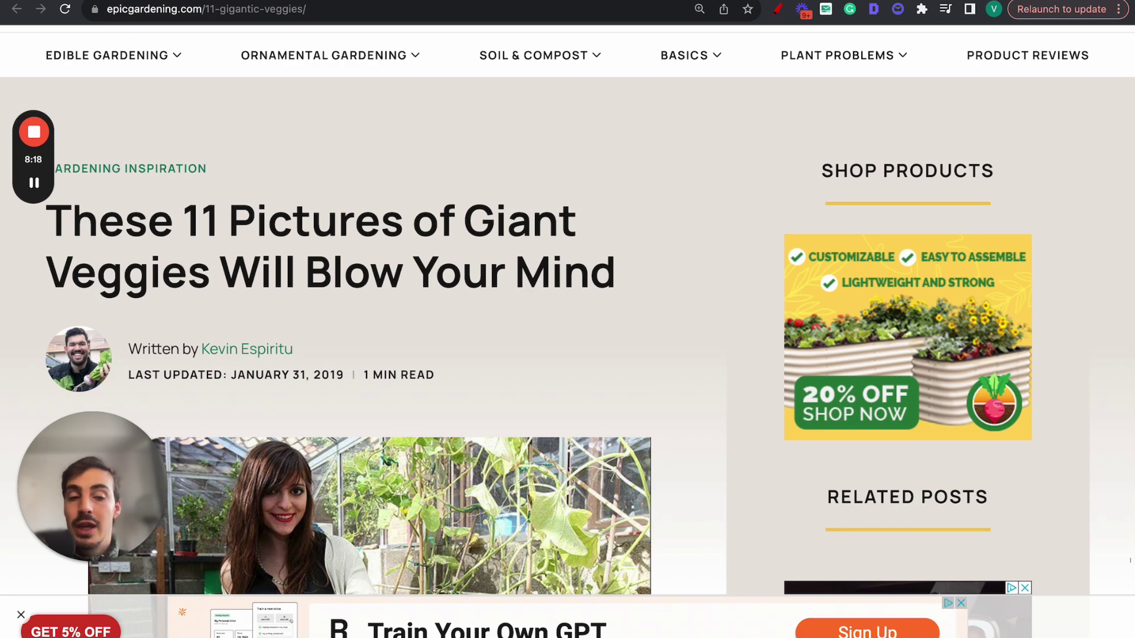
Return to the preset page, collapse External Linking, expand Images, and review the Image Provider options, keeping DALLE-3 Images (+4 credit)
key(ctrl+Tab)
click(401, 319)
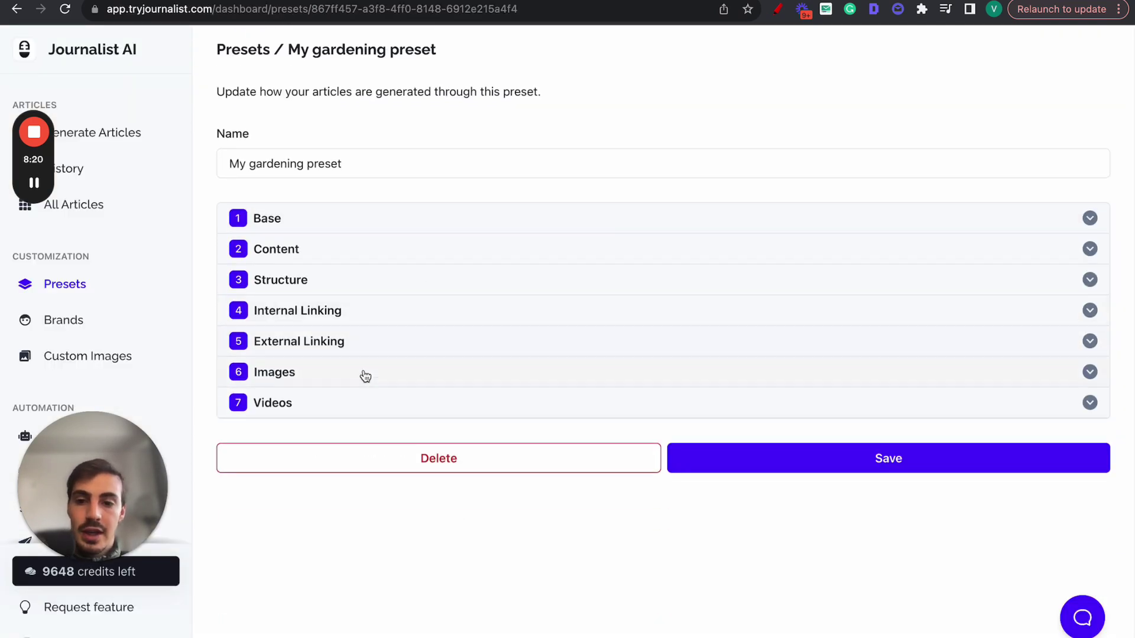
click(363, 373)
scroll(378, 390, down, 1)
click(397, 399)
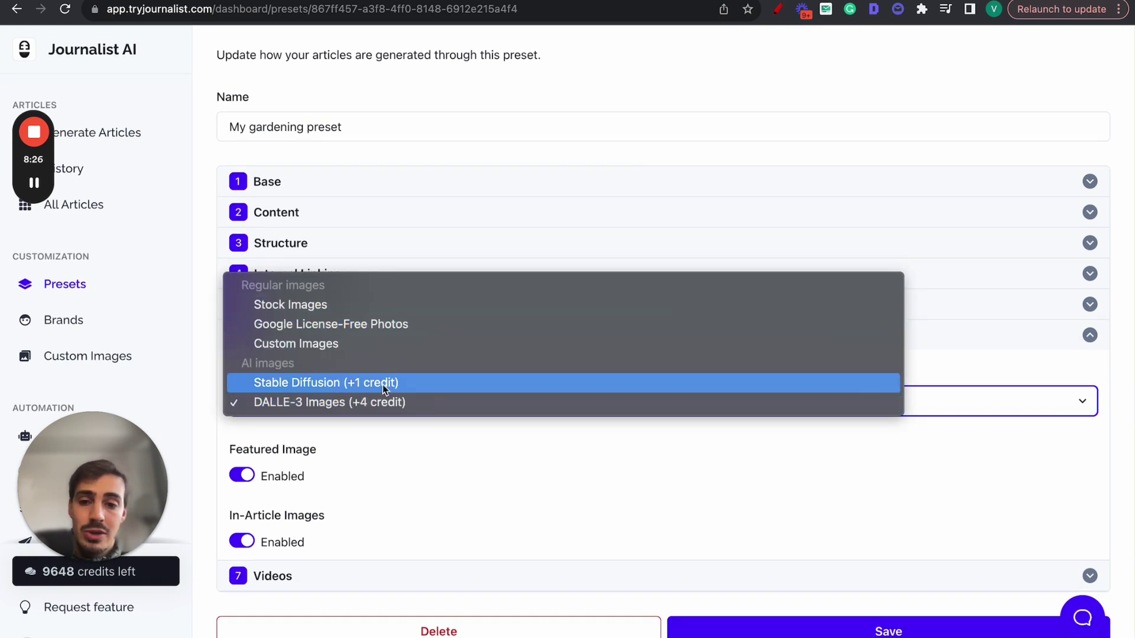
click(399, 402)
Toggle Featured Image and In-Article Images off and back to Enabled
click(237, 476)
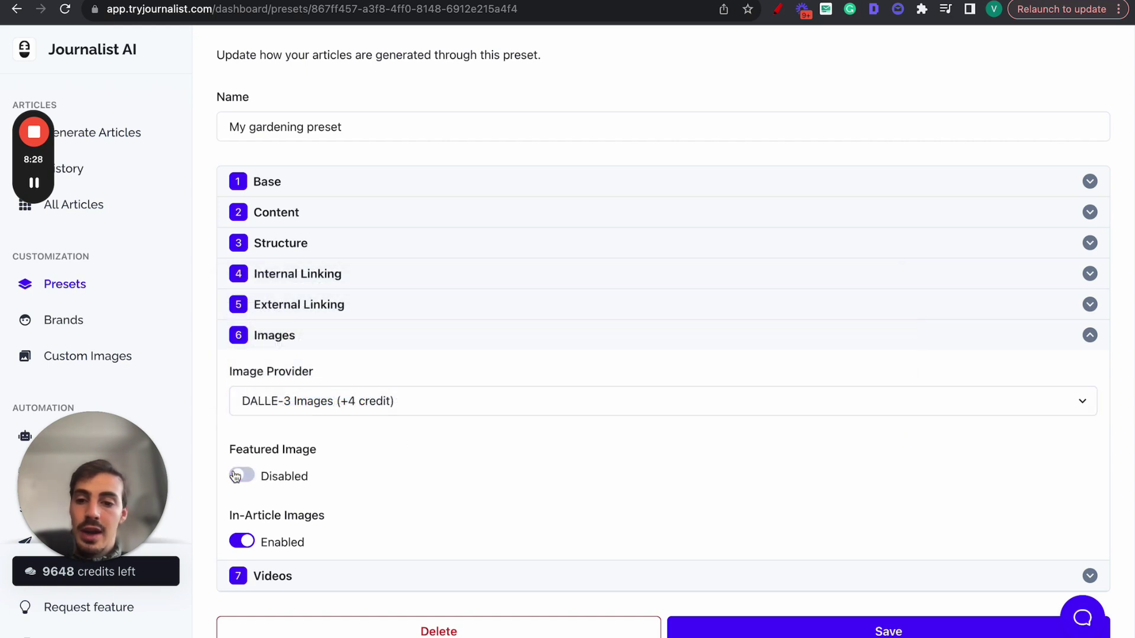
click(235, 478)
click(245, 544)
click(243, 542)
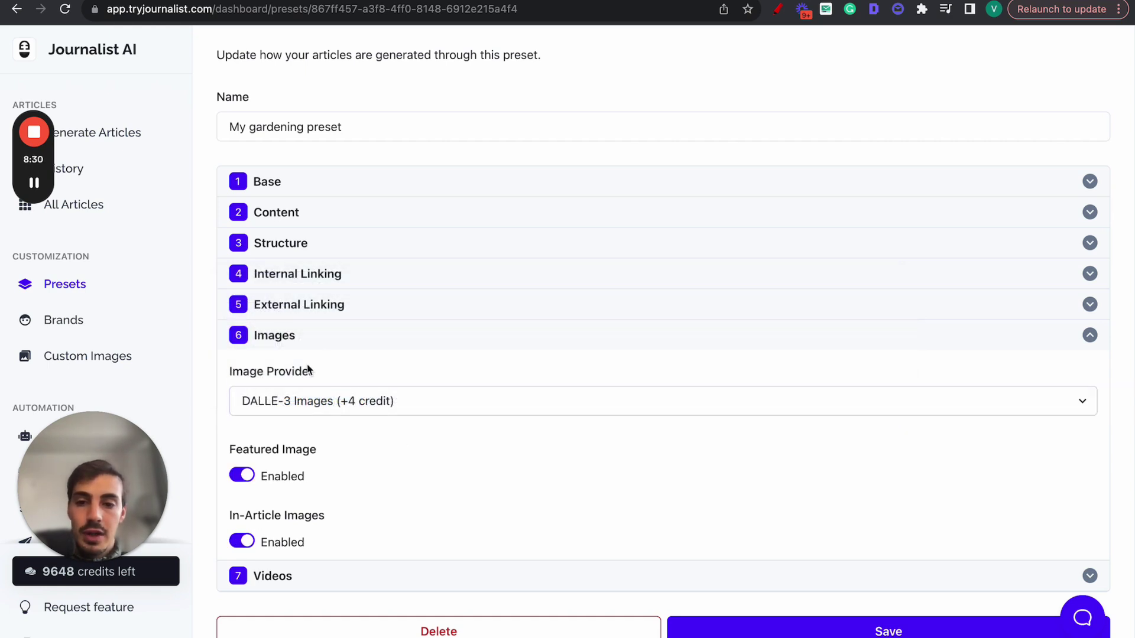
Collapse Images, expand Videos and disable Automate Youtube Videos to show the manual video link field
click(324, 344)
click(336, 412)
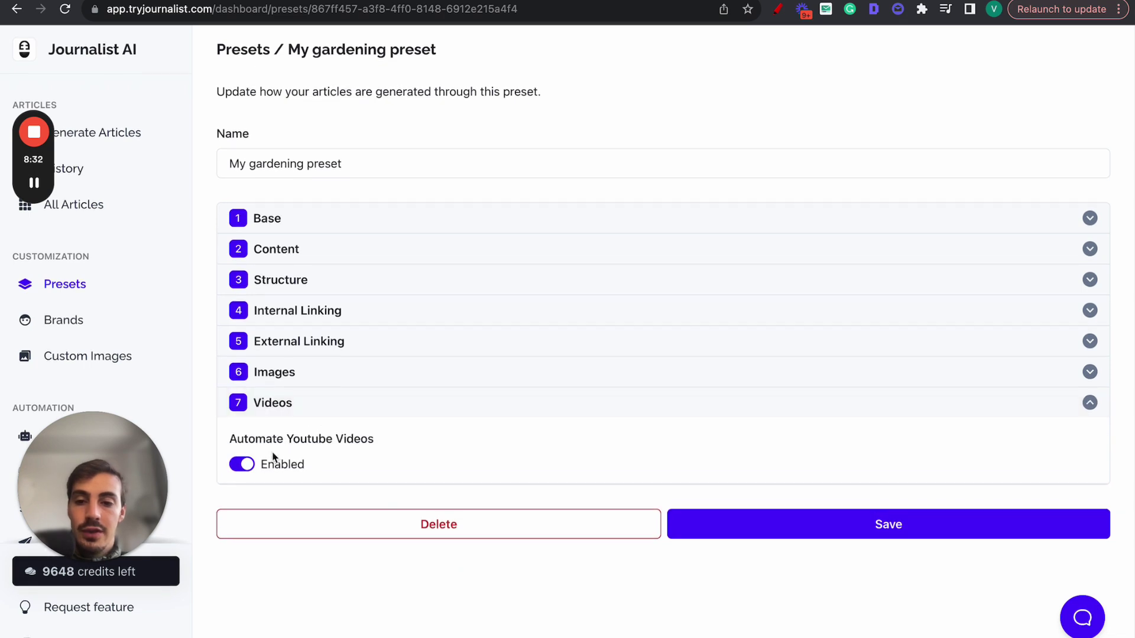
click(242, 465)
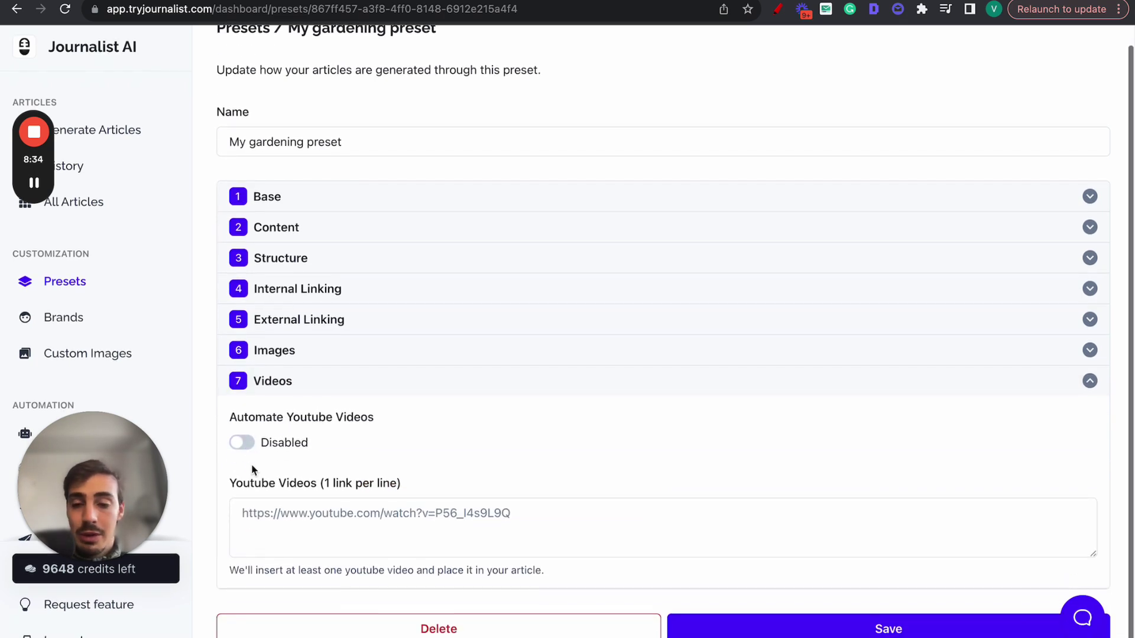
Re-enable Automate Youtube Videos and sketch a red page outline with an arrow leading to a heading and a video player
click(244, 466)
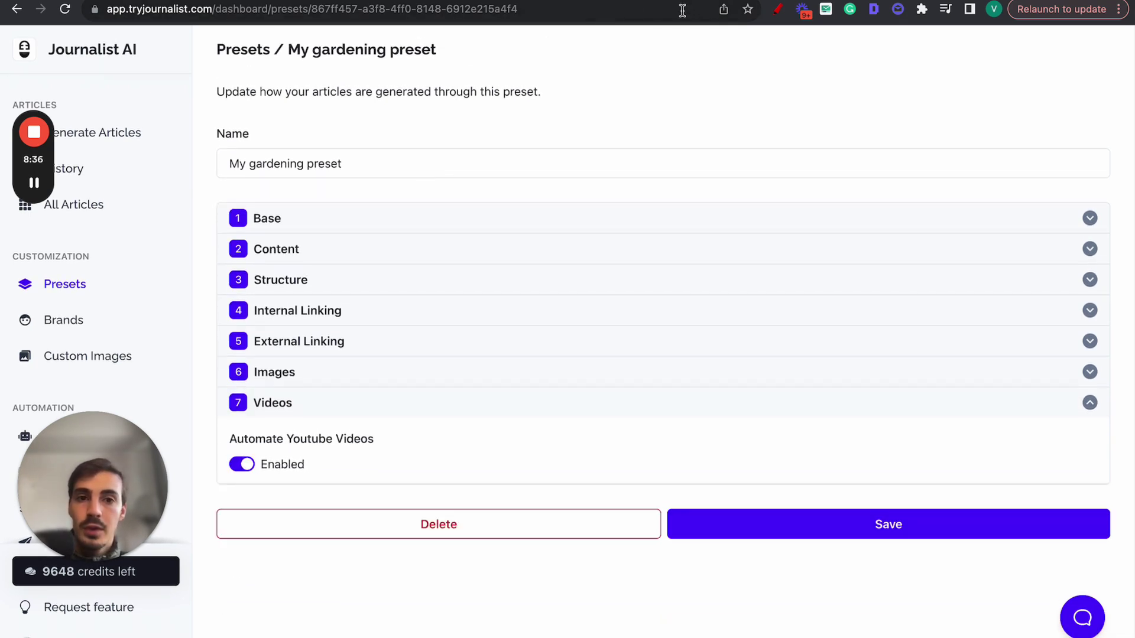
click(778, 8)
mouse_move(621, 117)
mouse_down()
mouse_move(618, 433)
mouse_move(836, 111)
mouse_move(663, 98)
mouse_move(668, 402)
mouse_up()
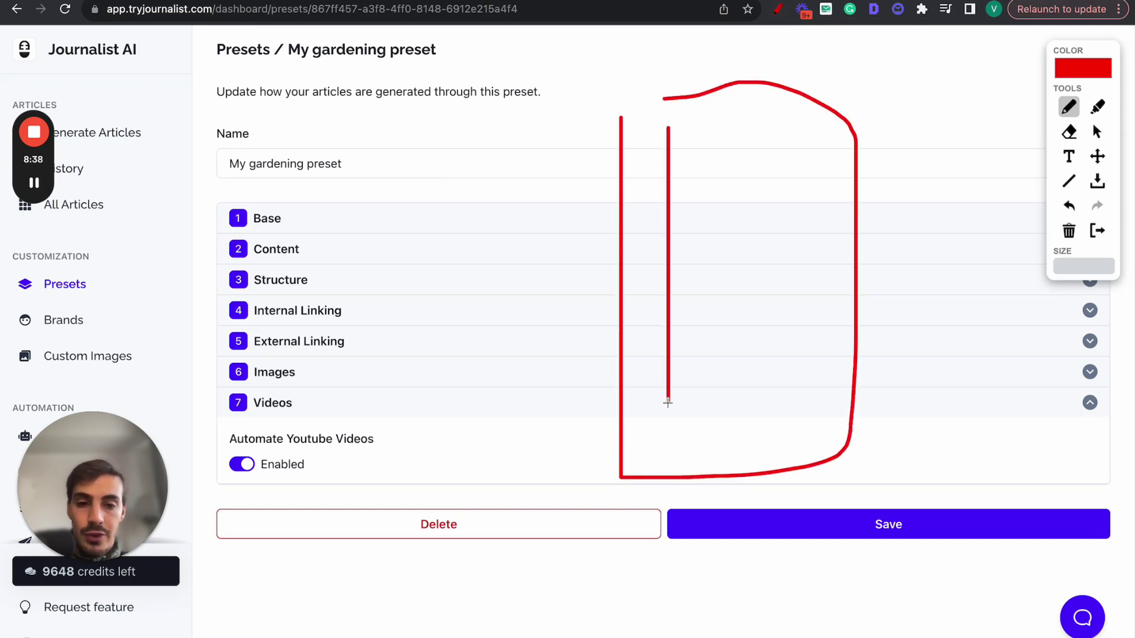
drag(672, 345, 421, 186)
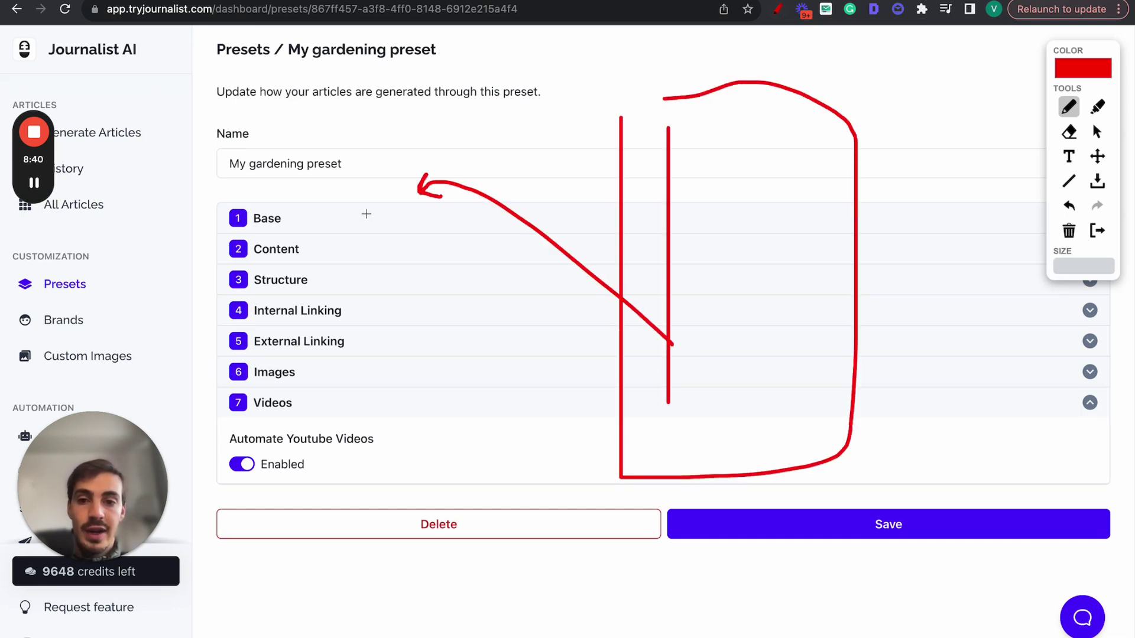
mouse_move(327, 209)
mouse_down()
mouse_move(414, 214)
mouse_move(343, 218)
mouse_up()
mouse_move(350, 263)
mouse_down()
mouse_move(350, 360)
mouse_move(407, 267)
mouse_move(351, 266)
mouse_up()
drag(377, 294, 419, 318)
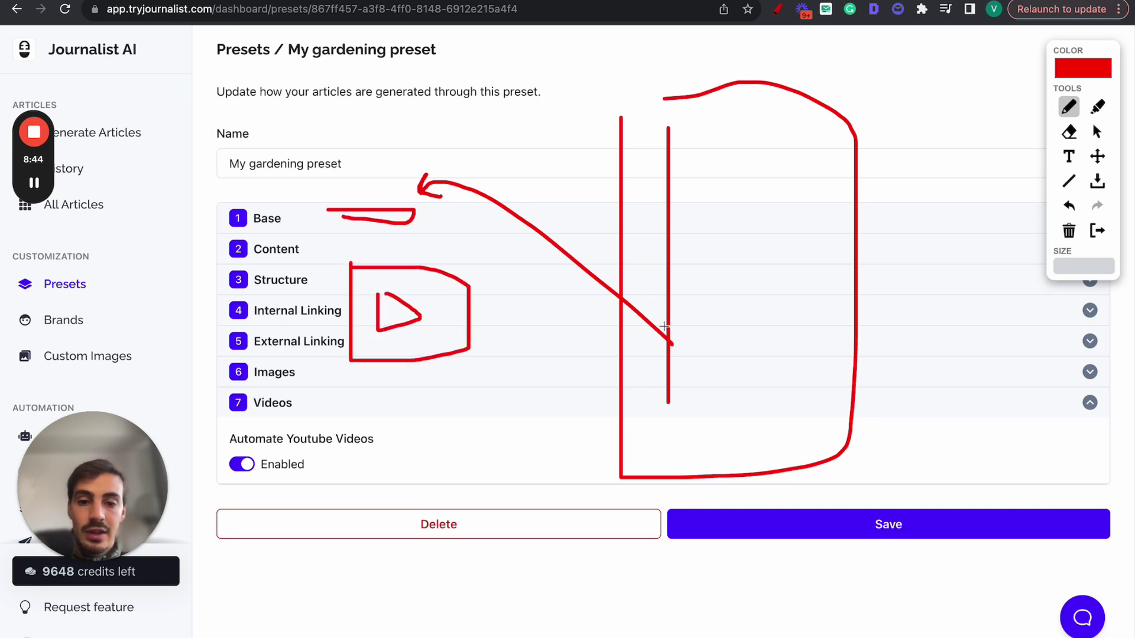
Sketch a video player inside the page outline, circle the heading and page title areas, and exit the drawing overlay
mouse_move(667, 373)
mouse_down()
mouse_move(890, 373)
mouse_move(751, 439)
mouse_move(715, 408)
mouse_move(754, 390)
mouse_up()
mouse_move(760, 325)
mouse_down()
mouse_move(630, 361)
mouse_move(896, 439)
mouse_up()
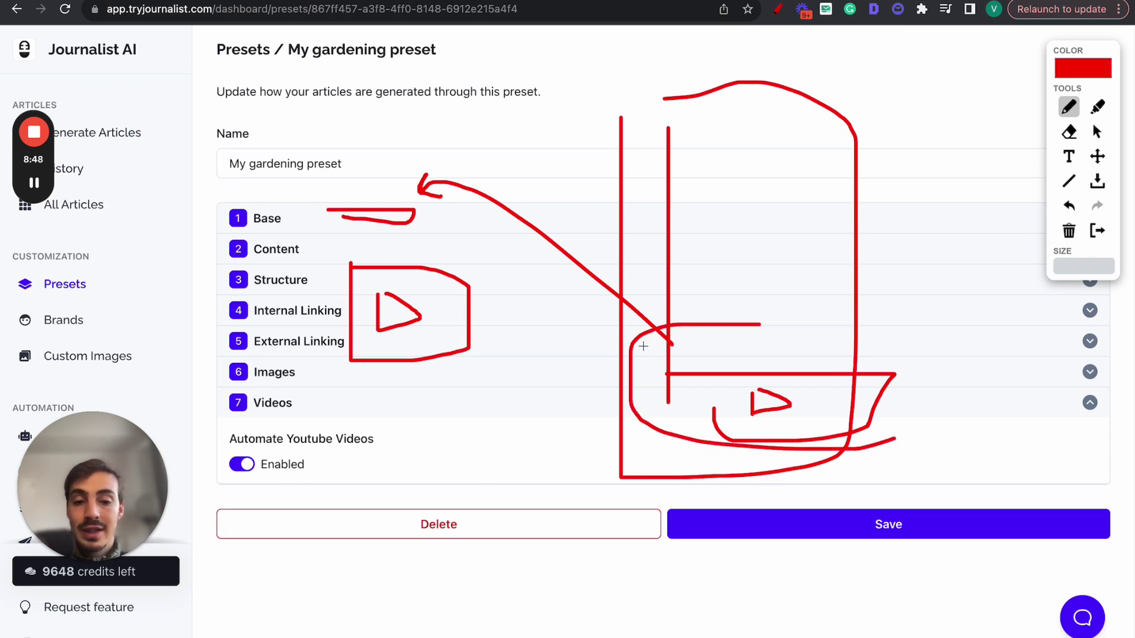
mouse_move(644, 346)
mouse_down()
mouse_move(724, 347)
mouse_move(632, 326)
mouse_up()
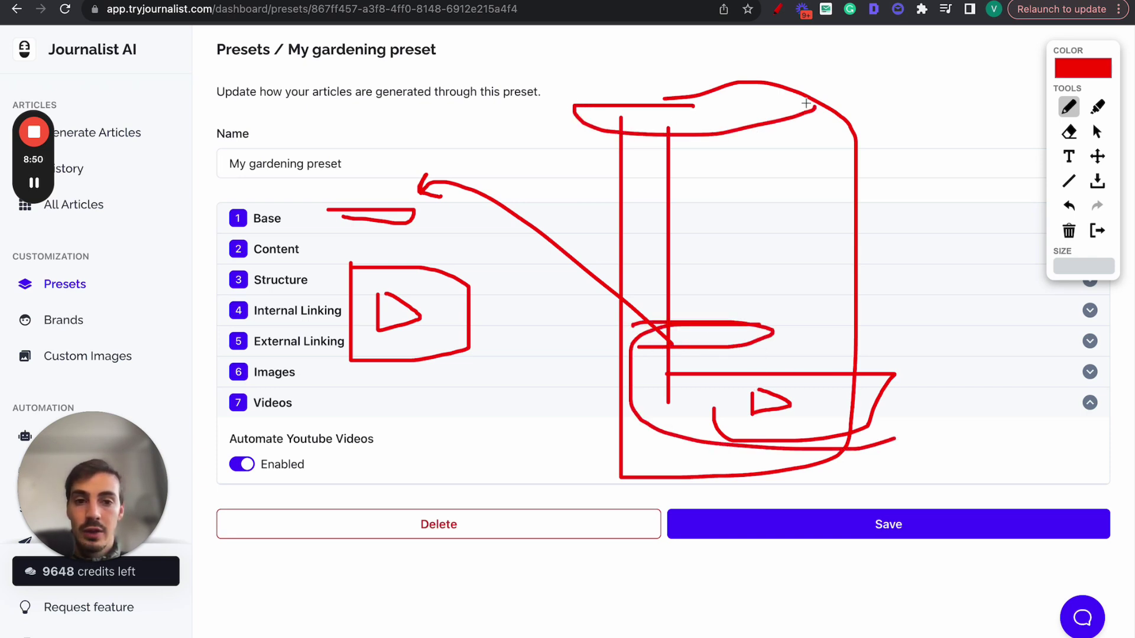
click(1097, 230)
Disable Automate Youtube Videos again to show the manual video link field, and set it back to Enabled
click(245, 465)
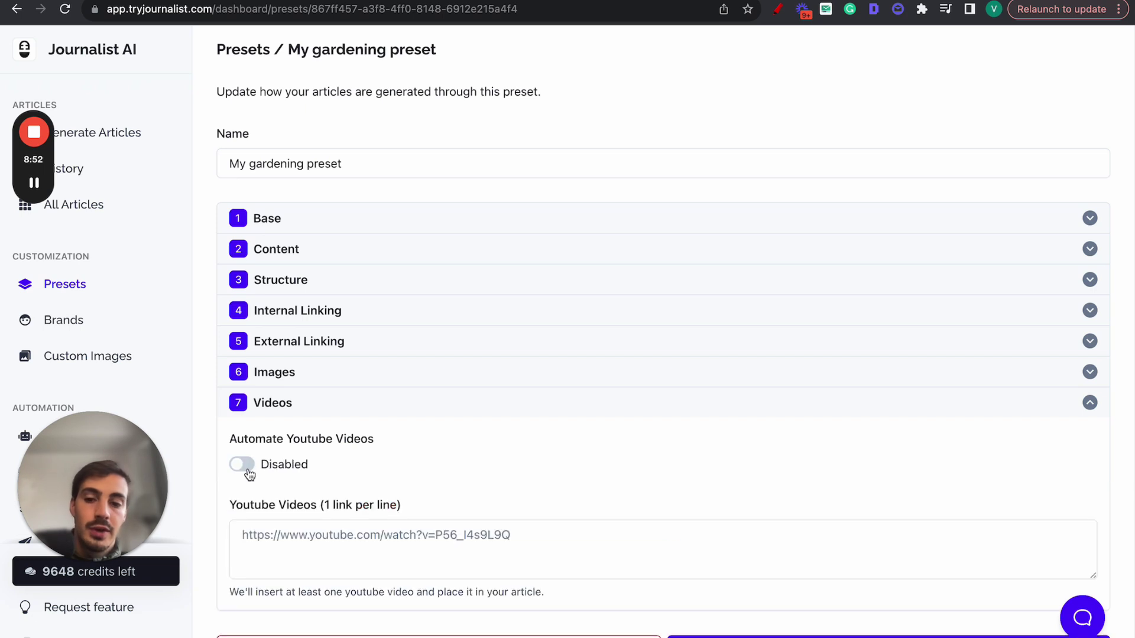
scroll(391, 516, down, 1)
click(350, 539)
click(243, 446)
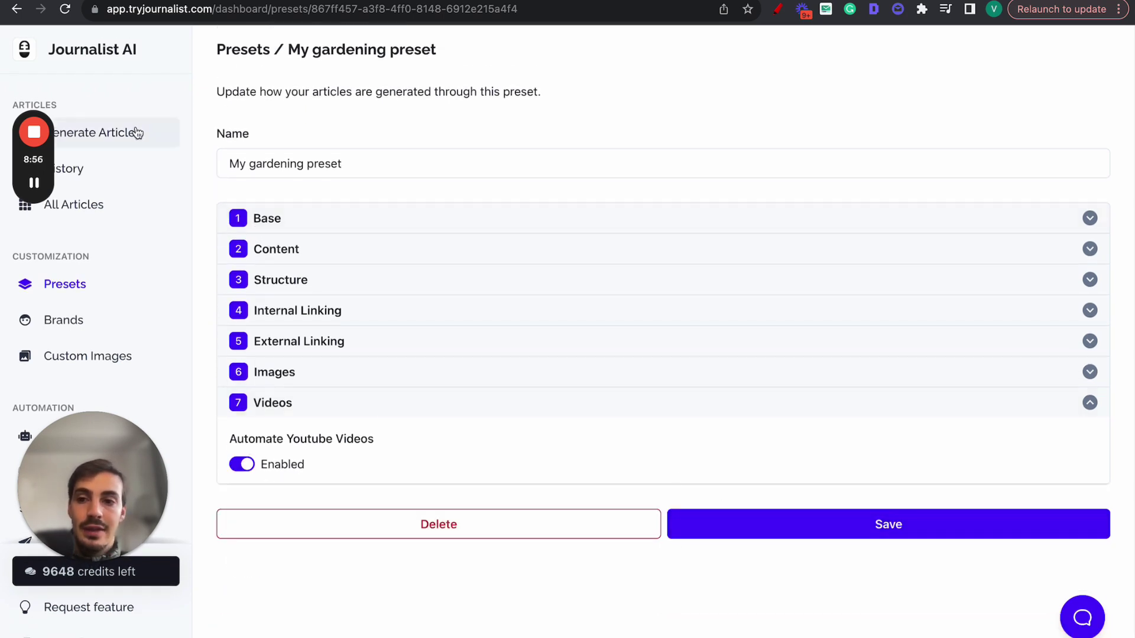
Generate 3 articles in Advanced mode of Generate Articles using My gardening preset
click(136, 132)
click(576, 161)
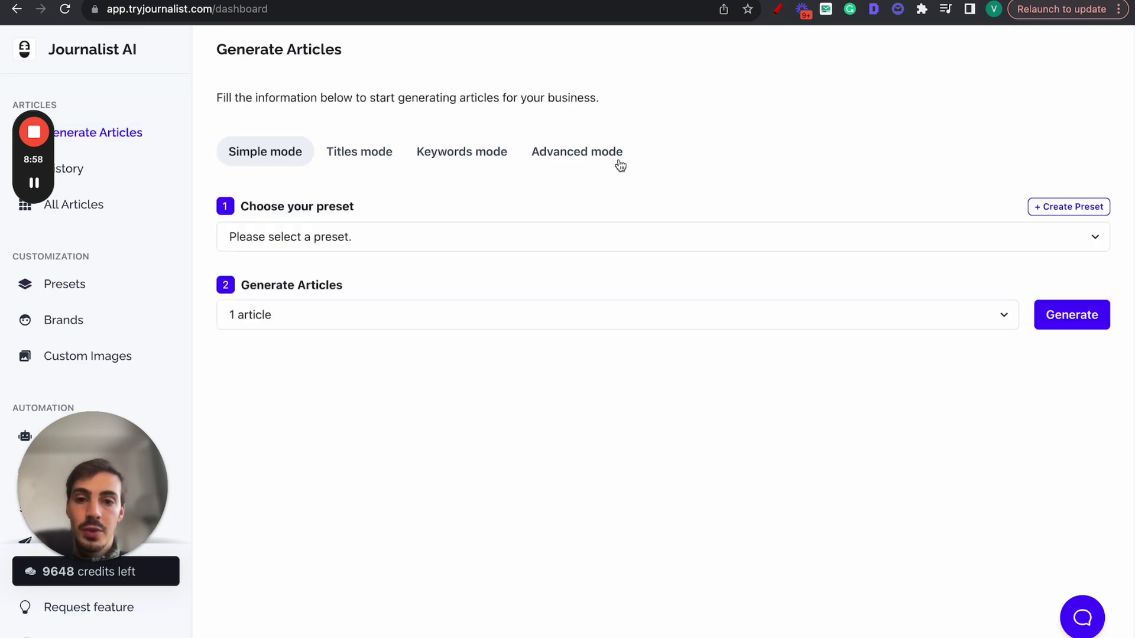
click(544, 235)
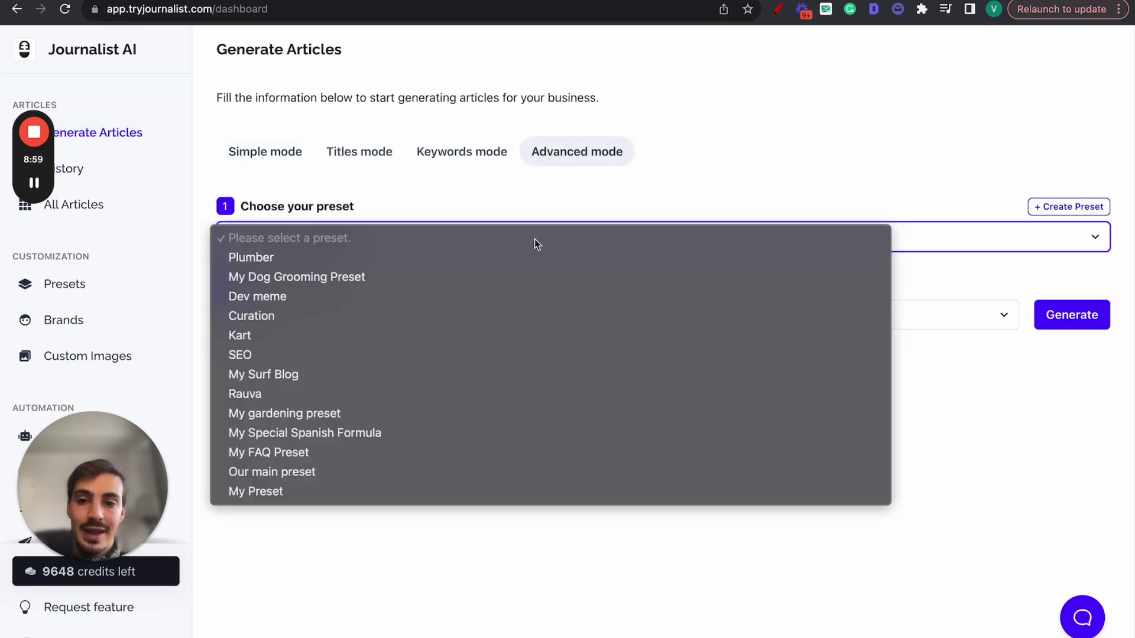
click(366, 410)
click(821, 317)
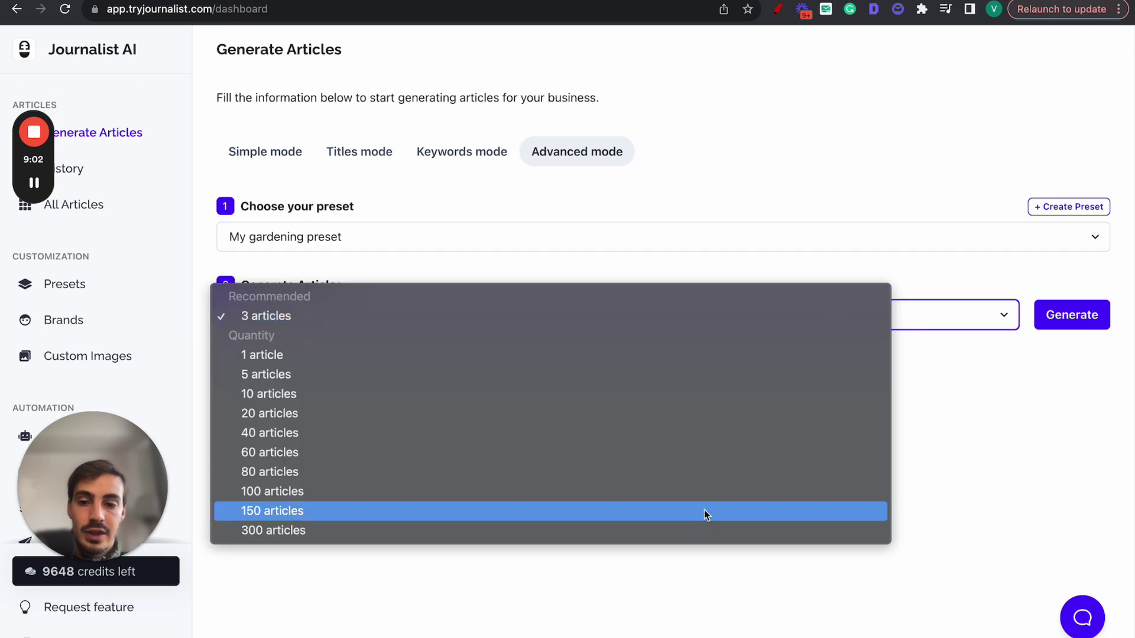
click(998, 448)
click(1058, 323)
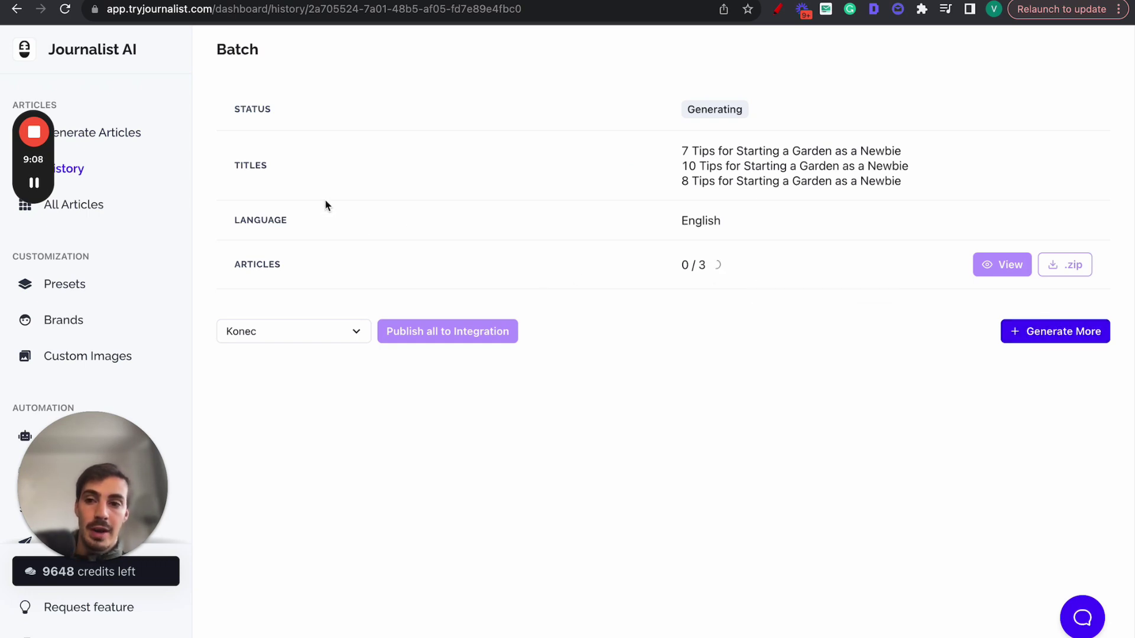
Open the older of the two finished gardening batches in History, check its .zip download formats, and view its articles
scroll(121, 355, down, 3)
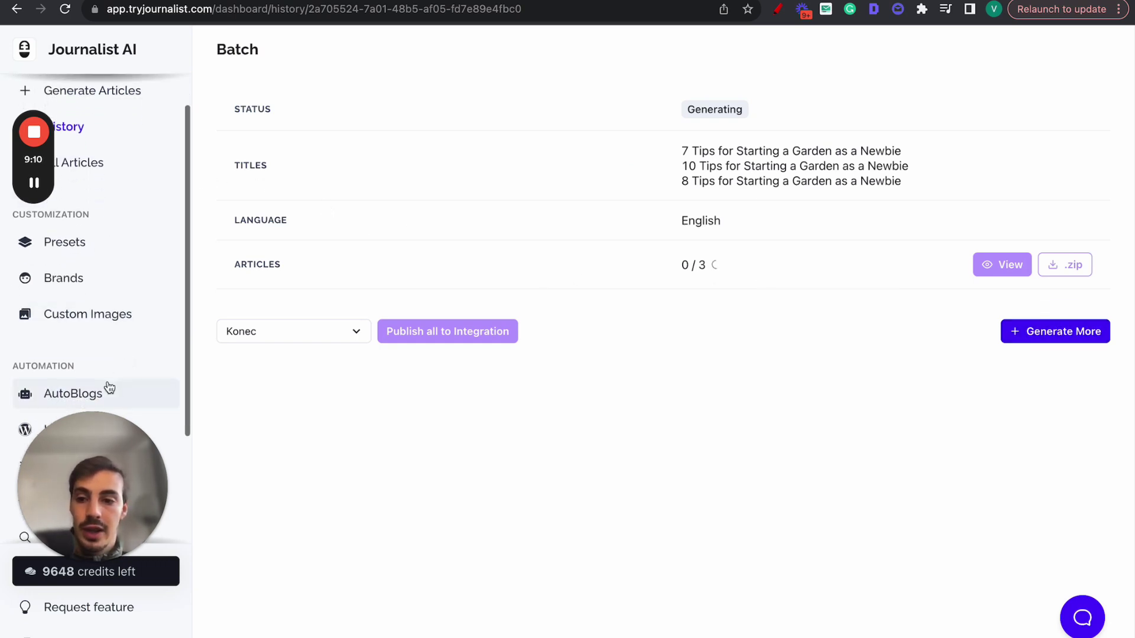
scroll(115, 286, up, 3)
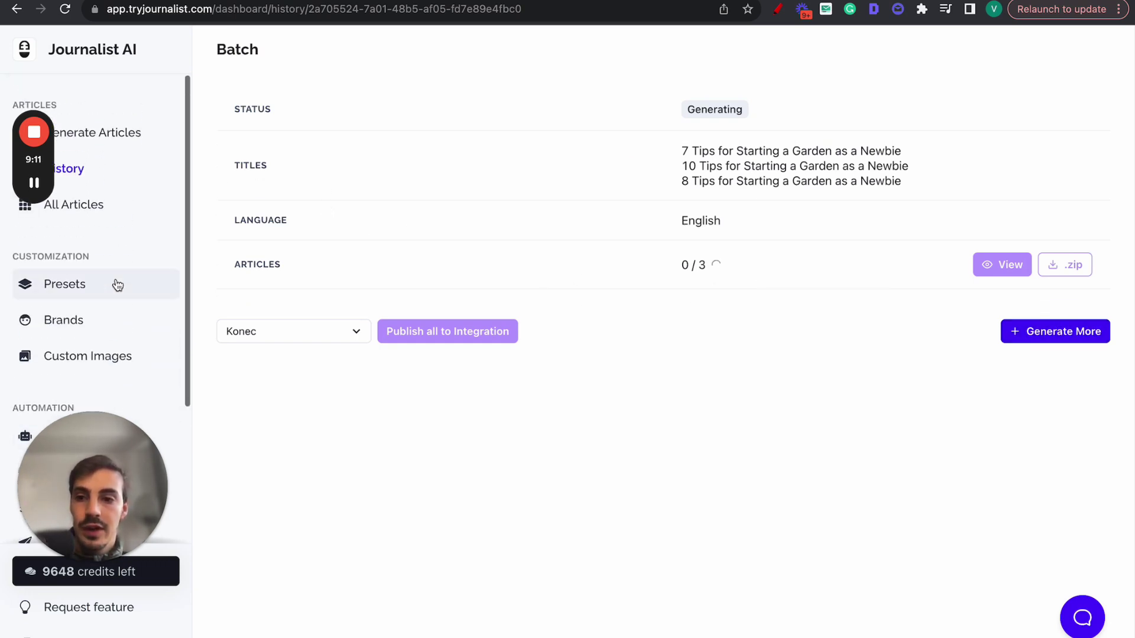
click(123, 170)
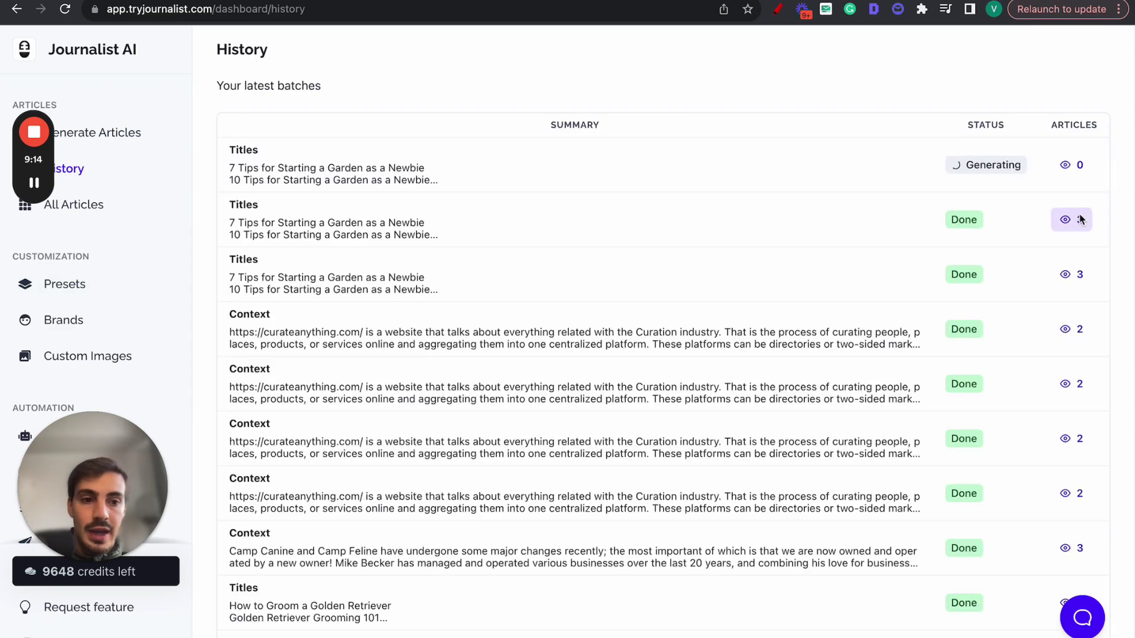
click(1073, 274)
click(1064, 278)
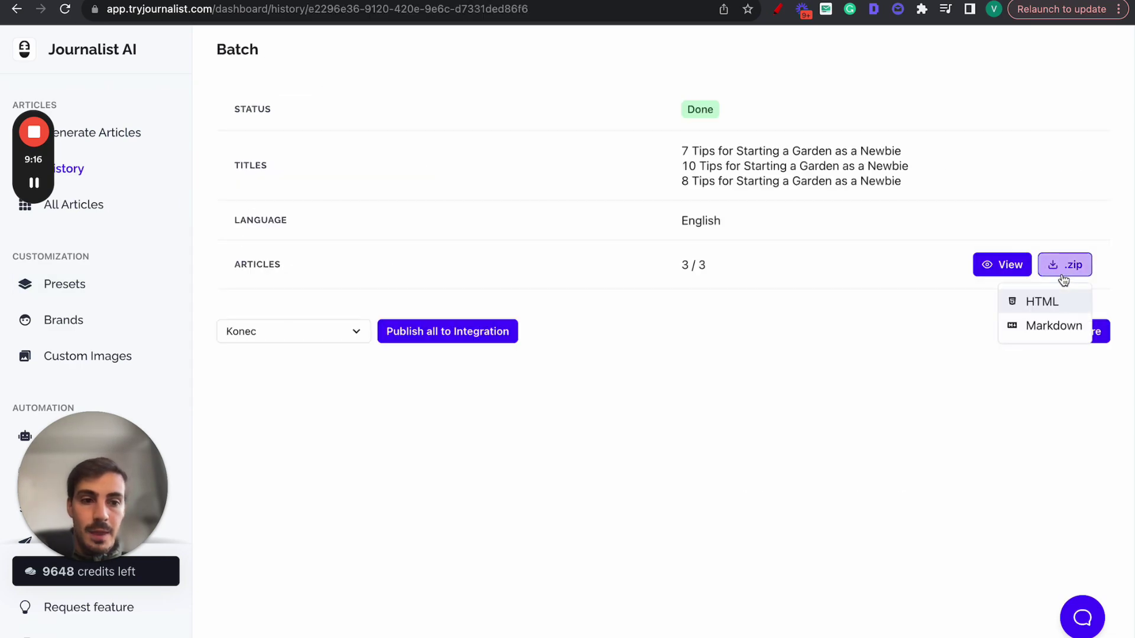
click(1018, 264)
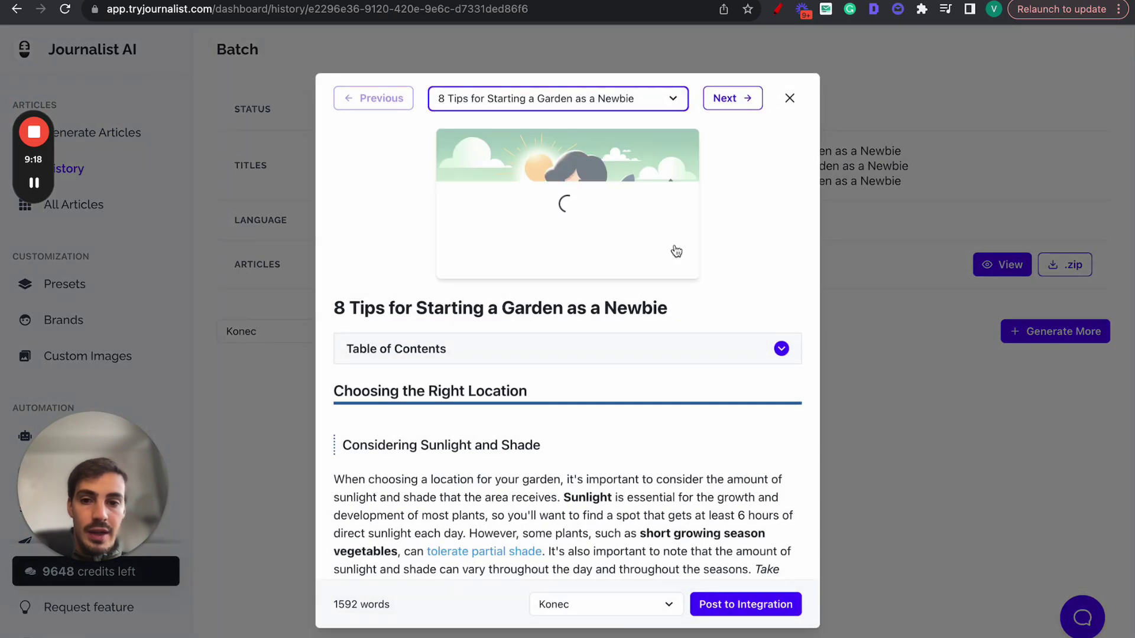
Expand and collapse the article's Table of Contents and review the "Choosing the Right Location" section, highlighting its heading
scroll(674, 249, down, 2)
click(628, 263)
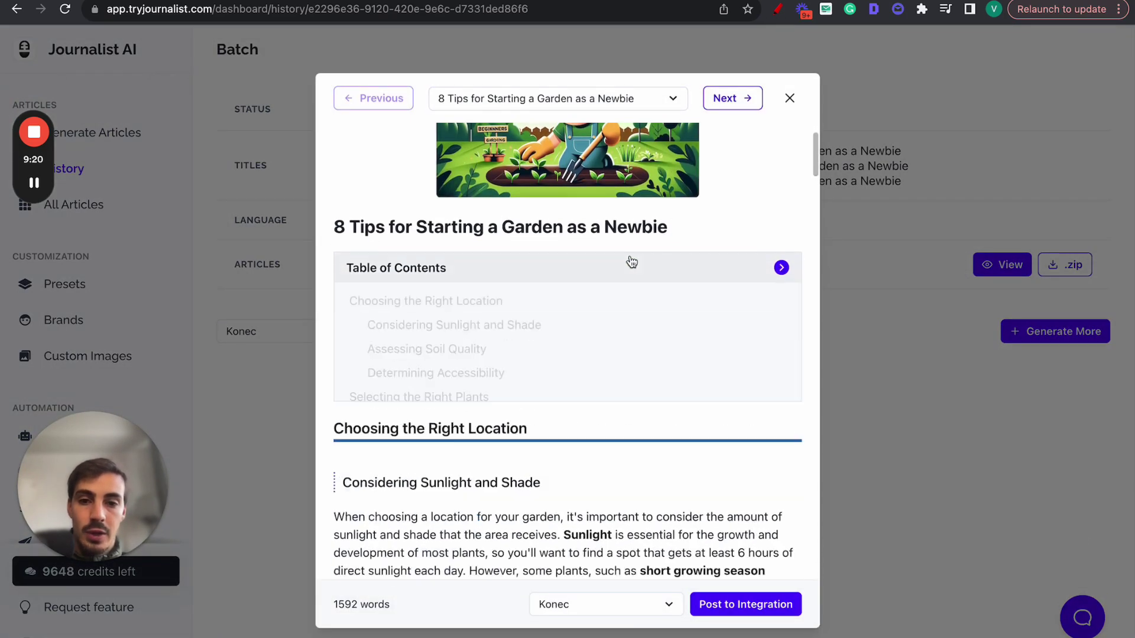
click(602, 267)
scroll(602, 270, down, 2)
drag(334, 225, 555, 234)
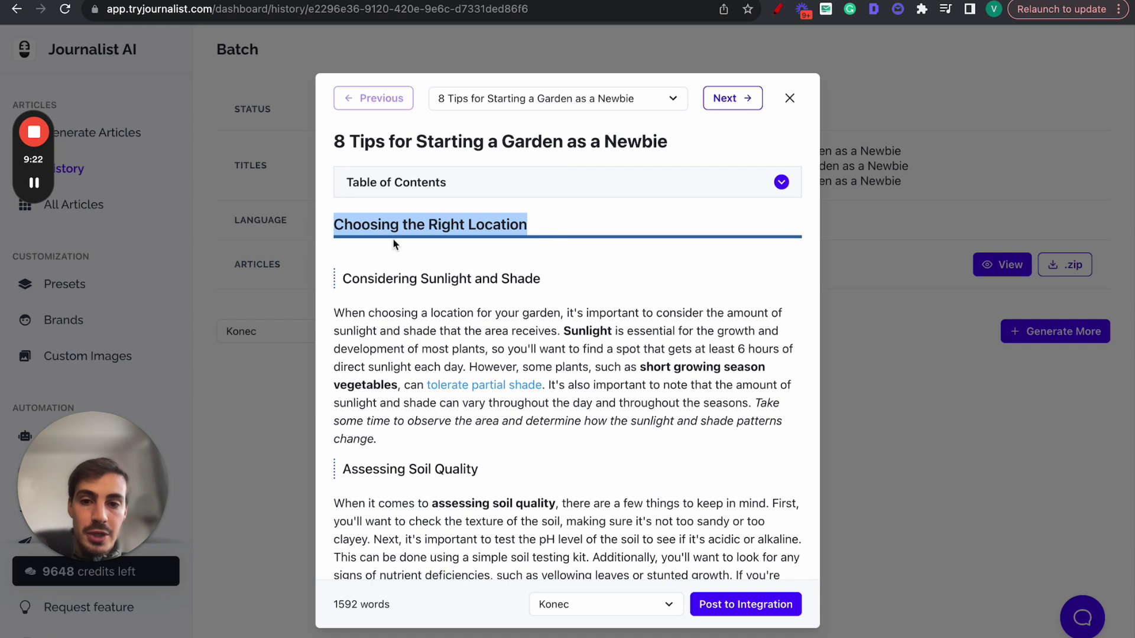
click(367, 254)
scroll(493, 252, down, 2)
scroll(491, 251, down, 1)
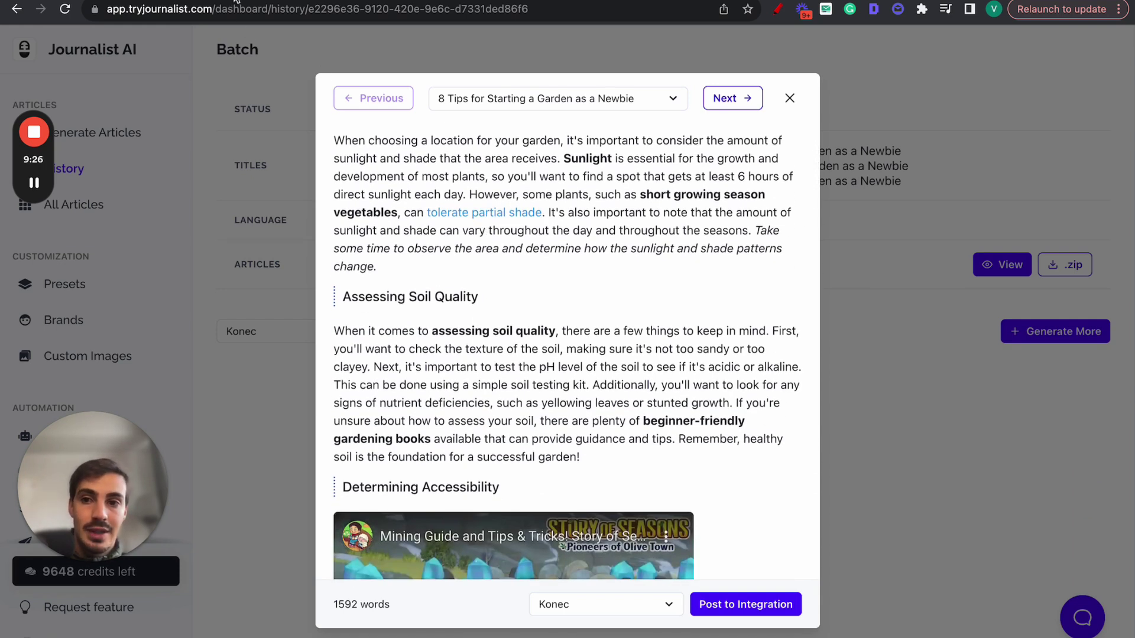
Inspect the linked Almanac page "10 Easiest Vegetables to Grow From Seed", declining its offer and rejecting cookies, and return to the article
key(ctrl+Tab)
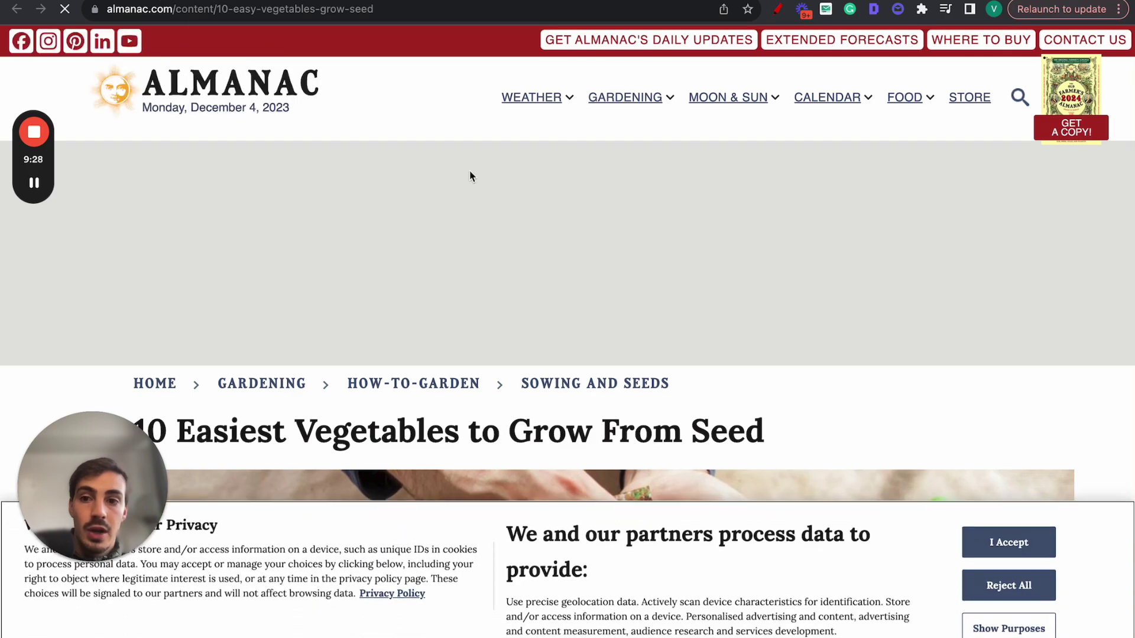
scroll(362, 219, down, 4)
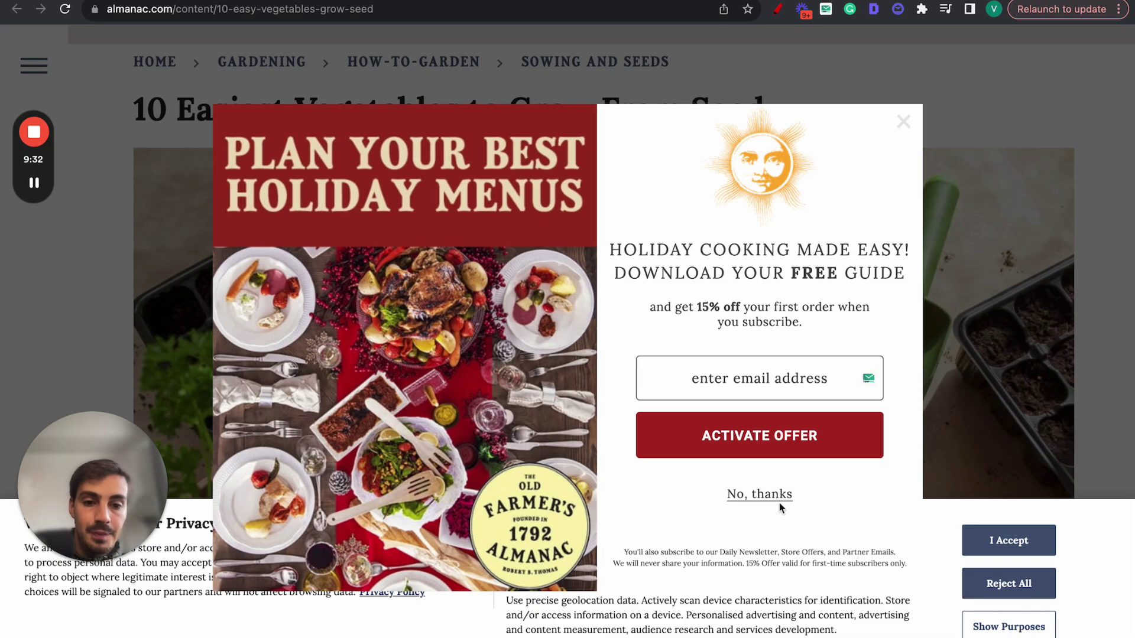
click(768, 496)
click(1008, 584)
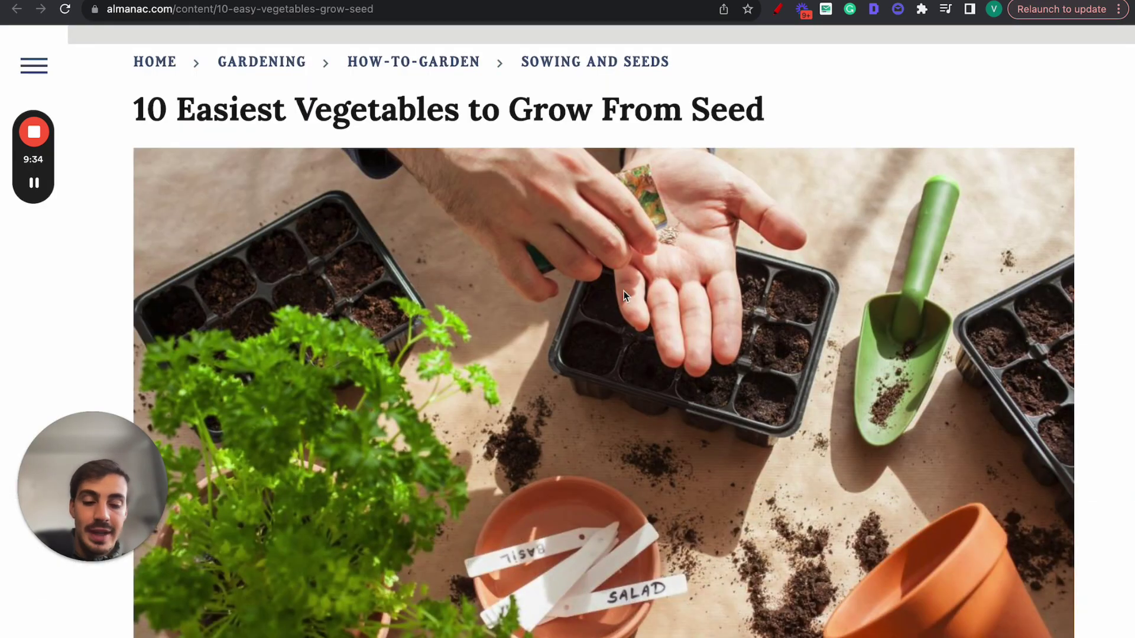
drag(329, 115, 768, 111)
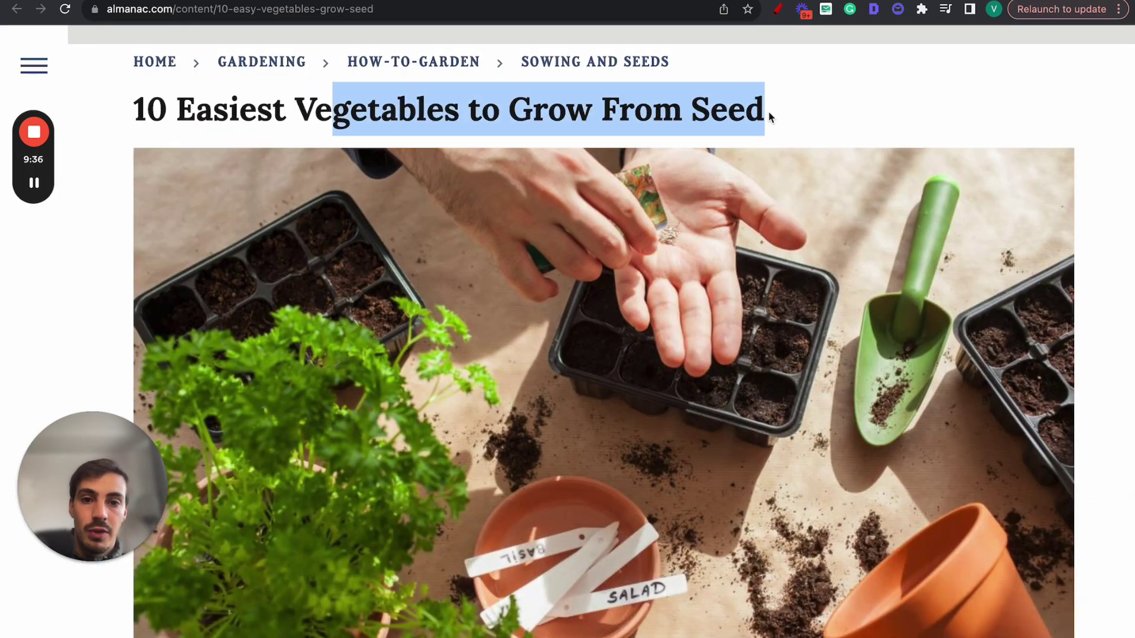
scroll(671, 304, down, 20)
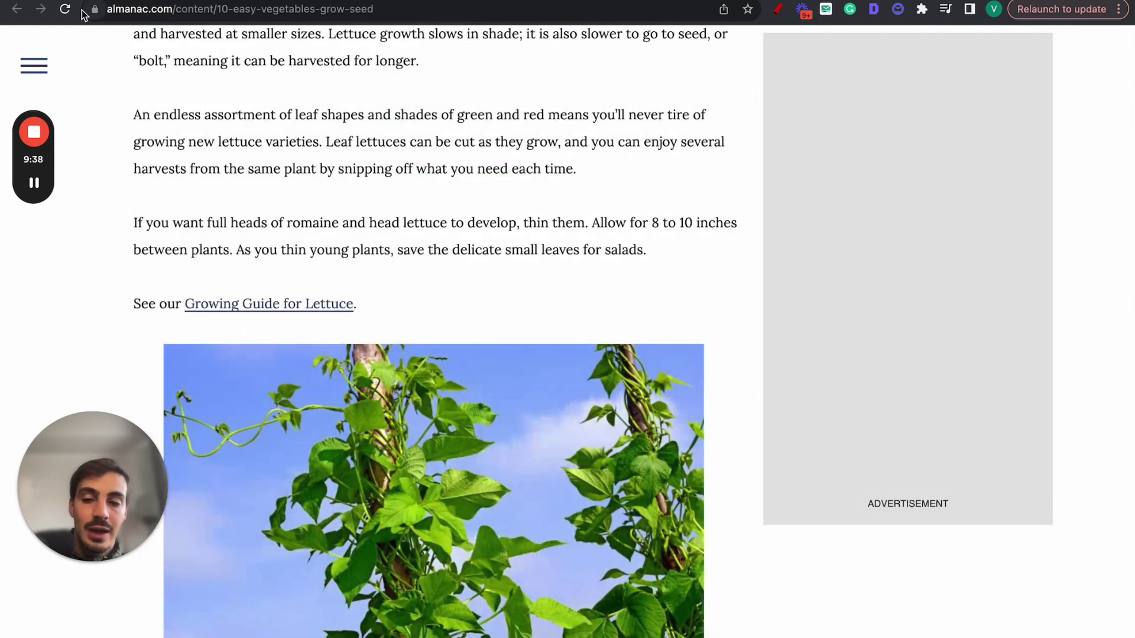
click(68, 2)
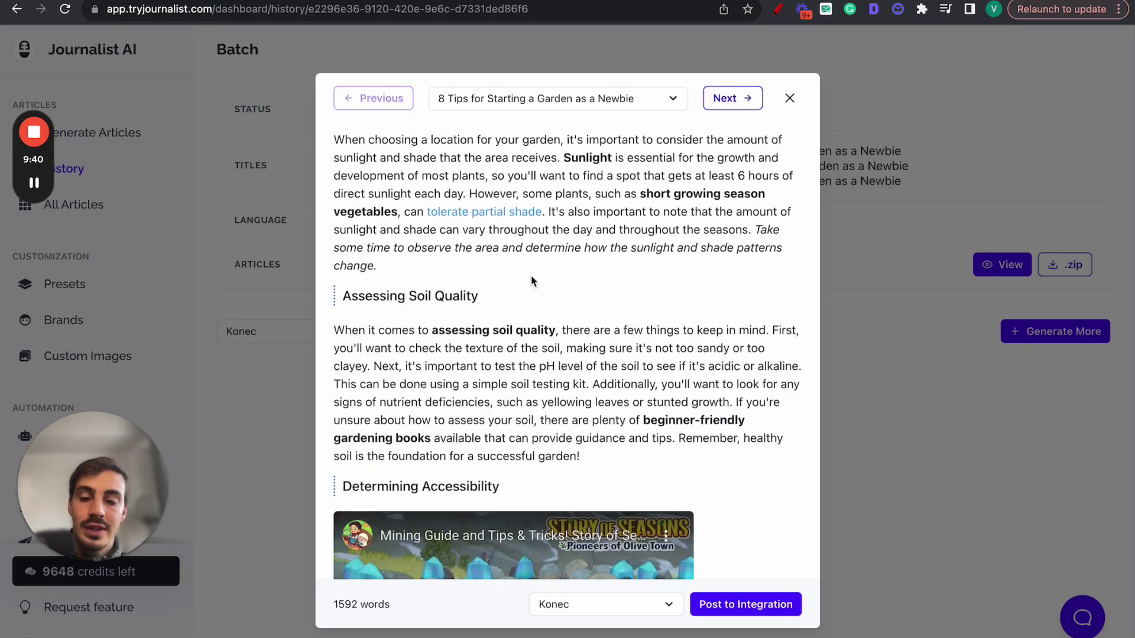
Review the rest of the "8 Tips for Starting a Garden as a Newbie" article, including its table, quote and images, to the end
scroll(532, 280, down, 7)
scroll(514, 295, down, 5)
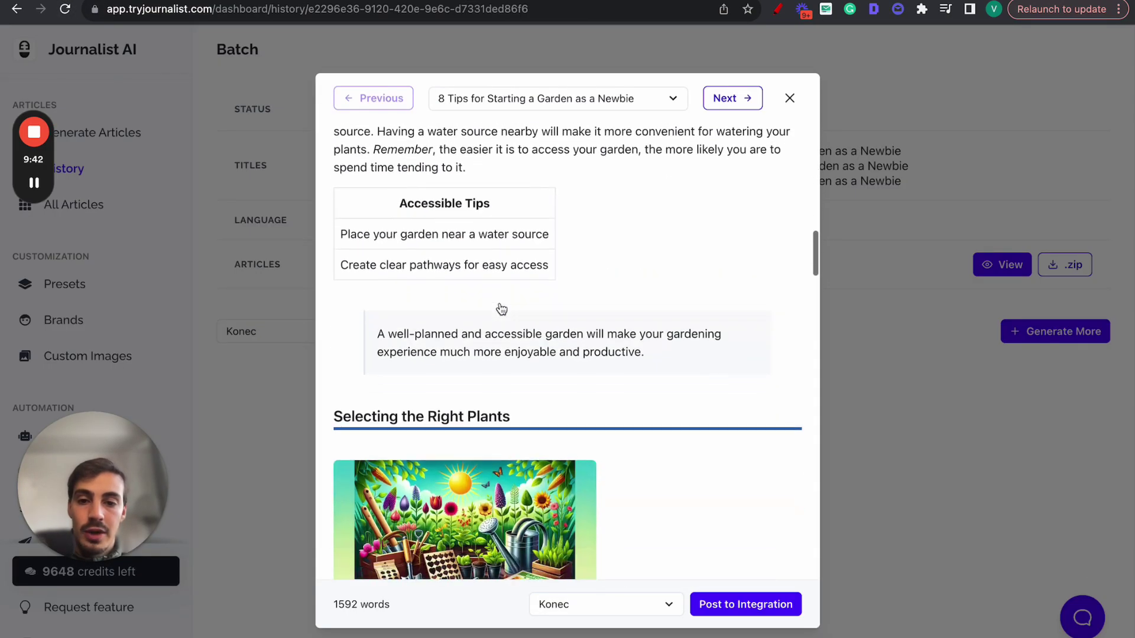
scroll(501, 308, down, 15)
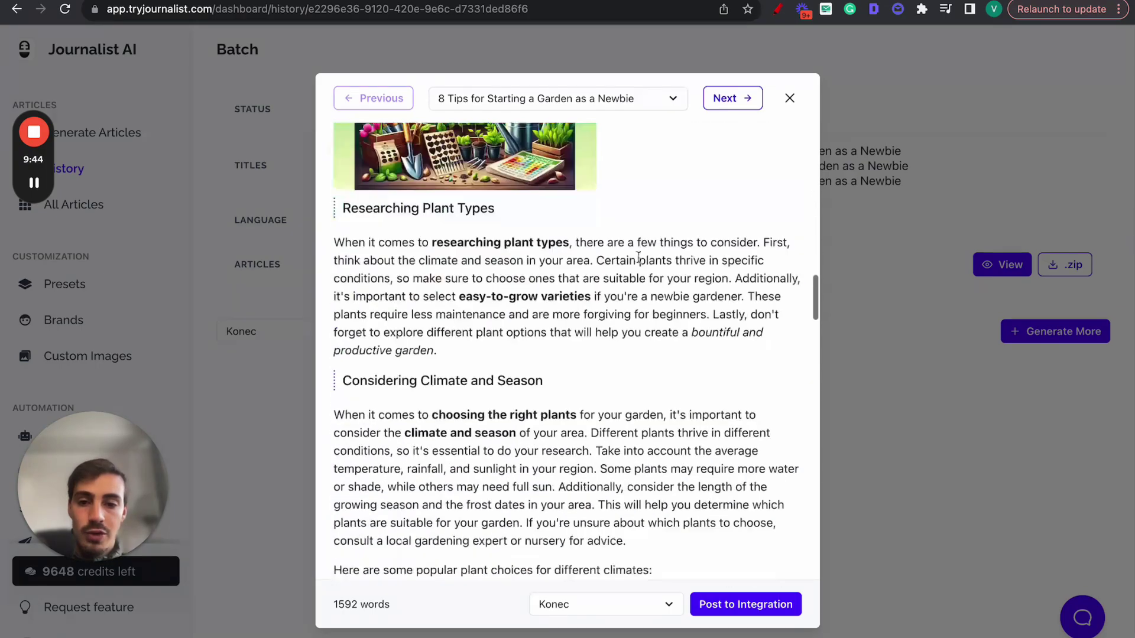
scroll(544, 248, down, 20)
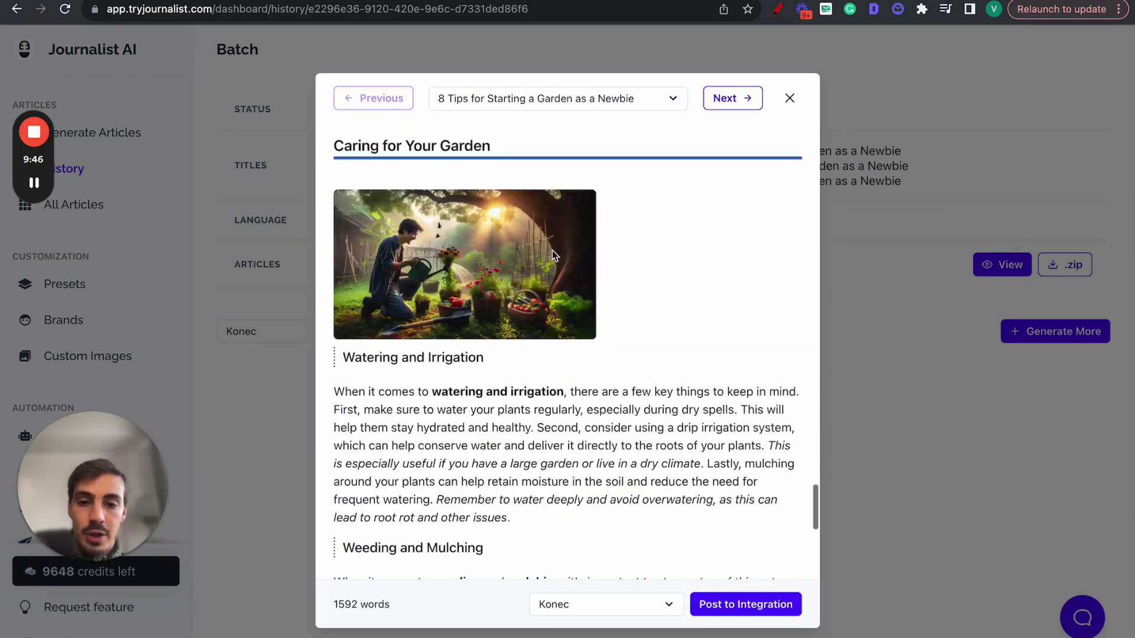
scroll(571, 278, up, 8)
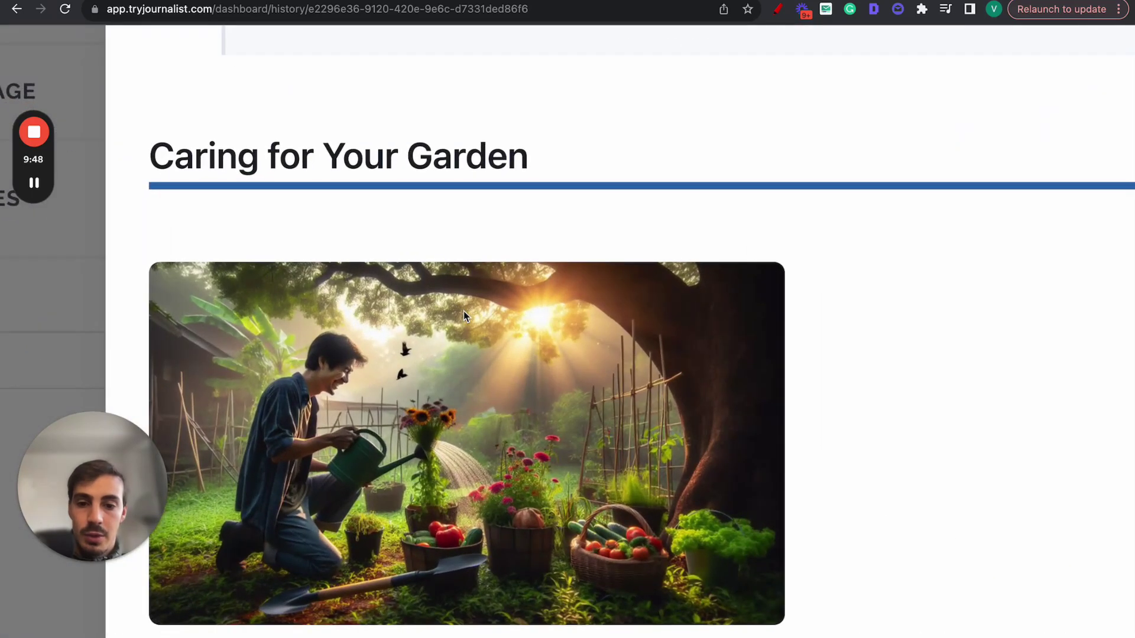
scroll(463, 311, down, 7)
scroll(464, 311, down, 3)
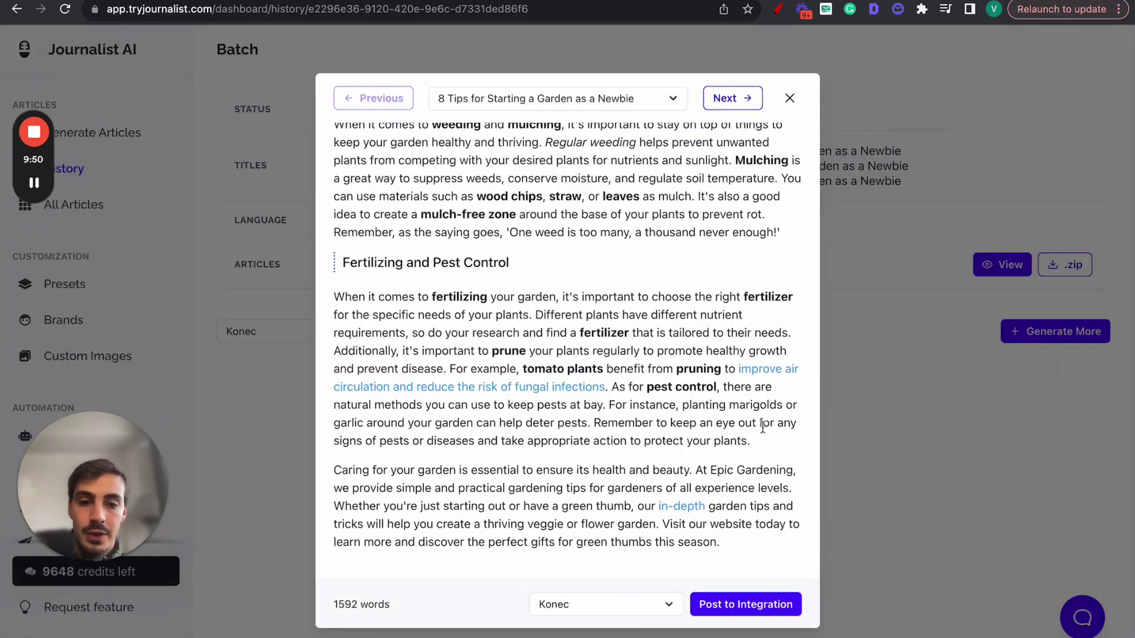
Check the linked YouTube video "ESSENTIAL TOOLS for the Newbie Vegetable Gardener" and return to the article
click(558, 387)
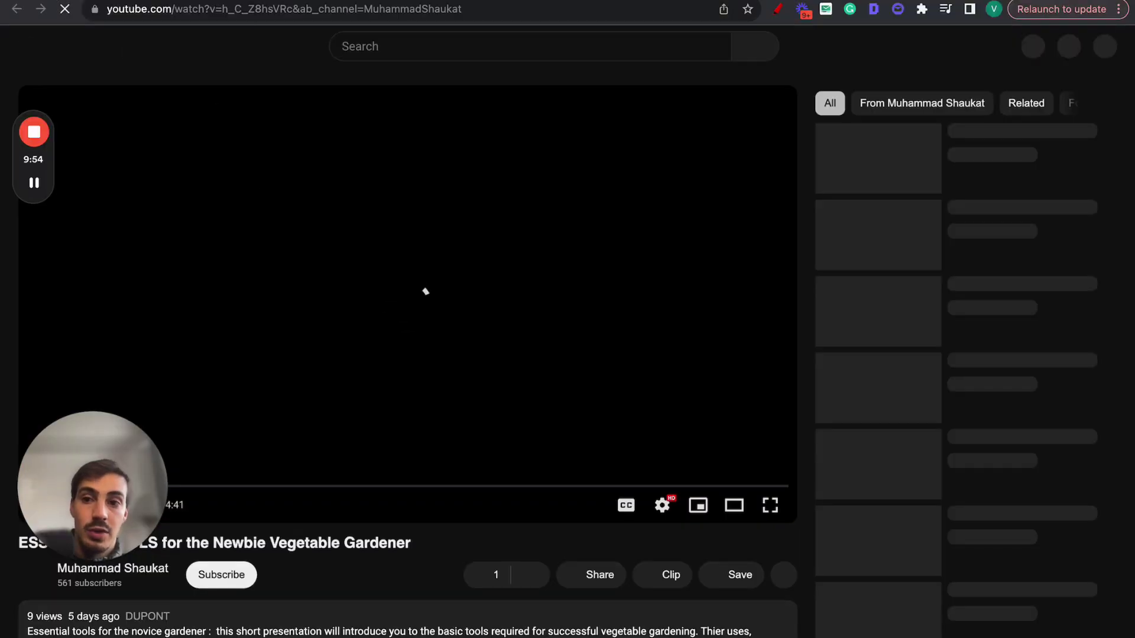
key(alt+Left)
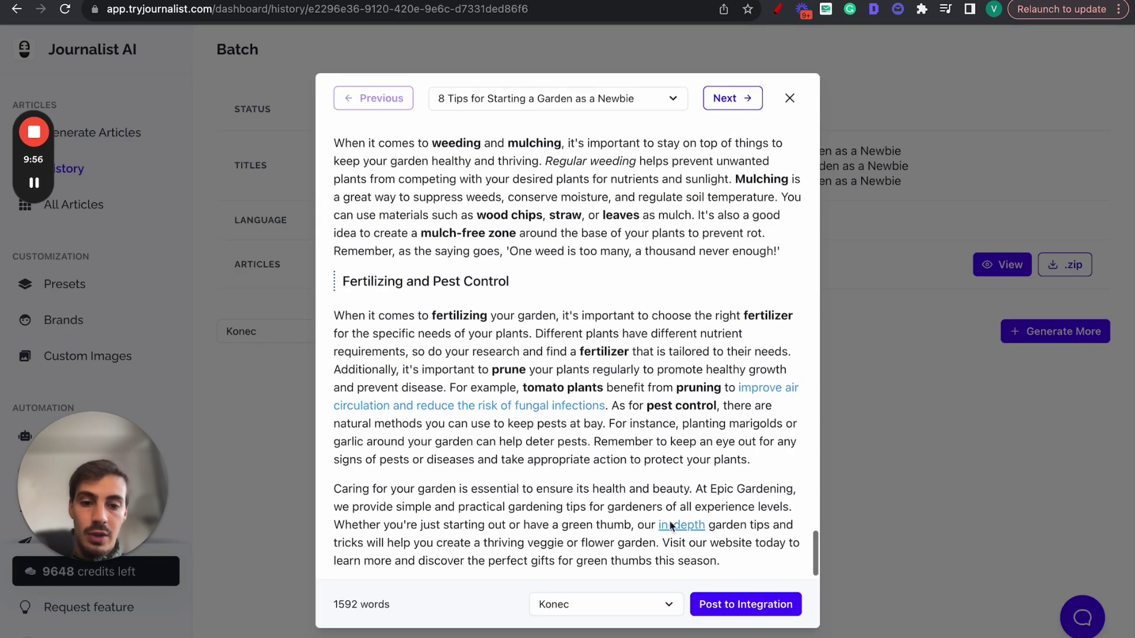
scroll(331, 177, up, 2)
key(super+3)
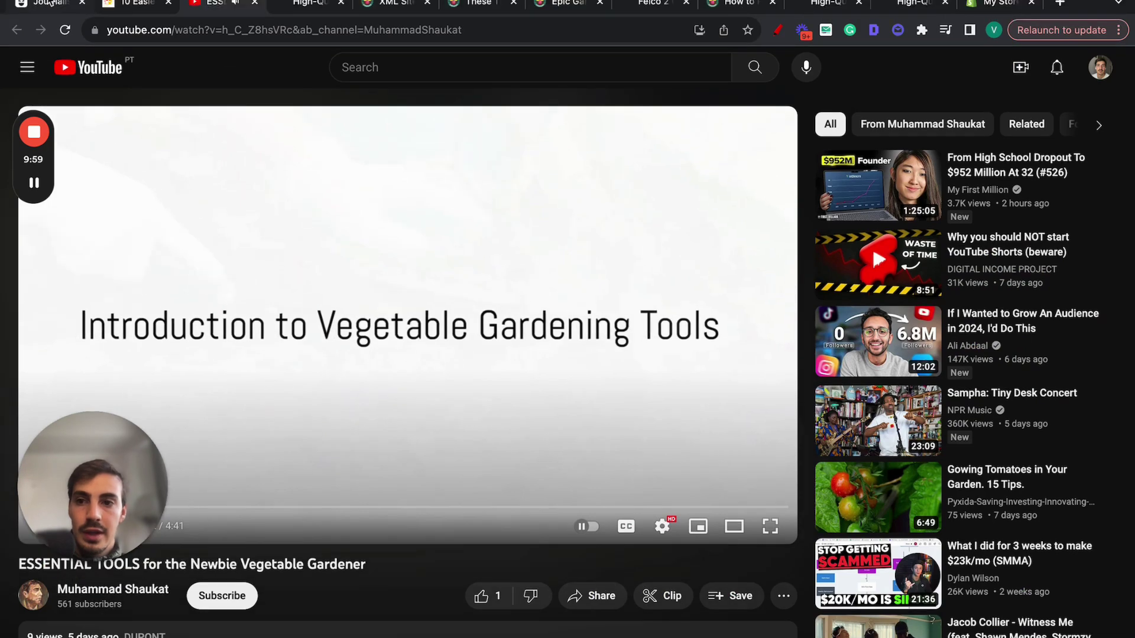
click(47, 2)
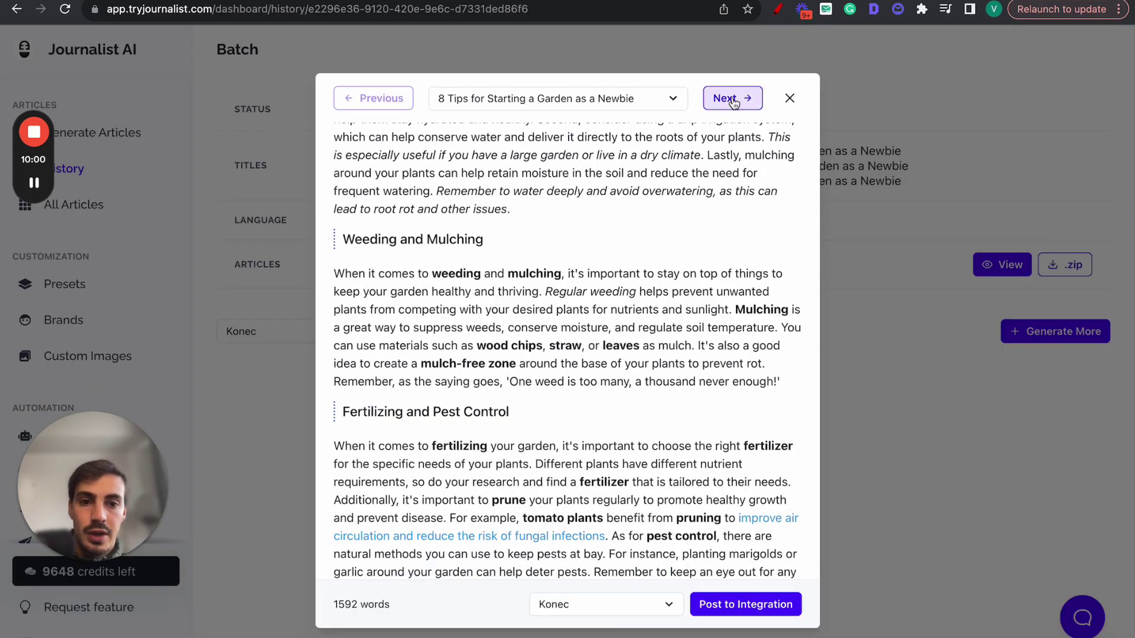
Close the article preview and open the articles of the most recent finished gardening batch from the generation history
click(725, 98)
click(788, 101)
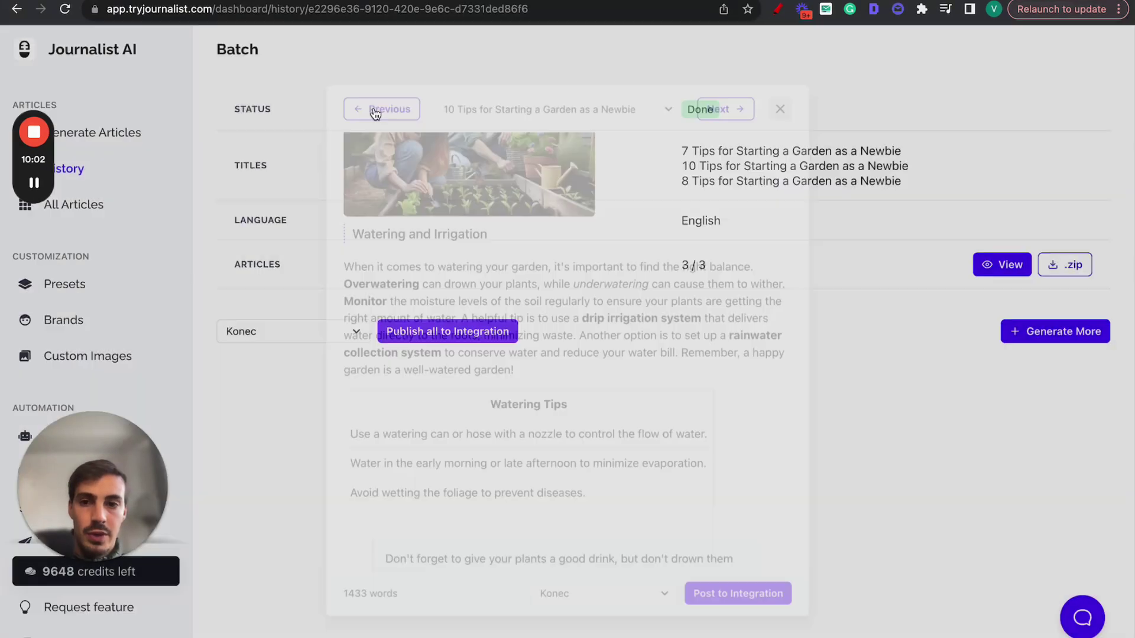
click(138, 172)
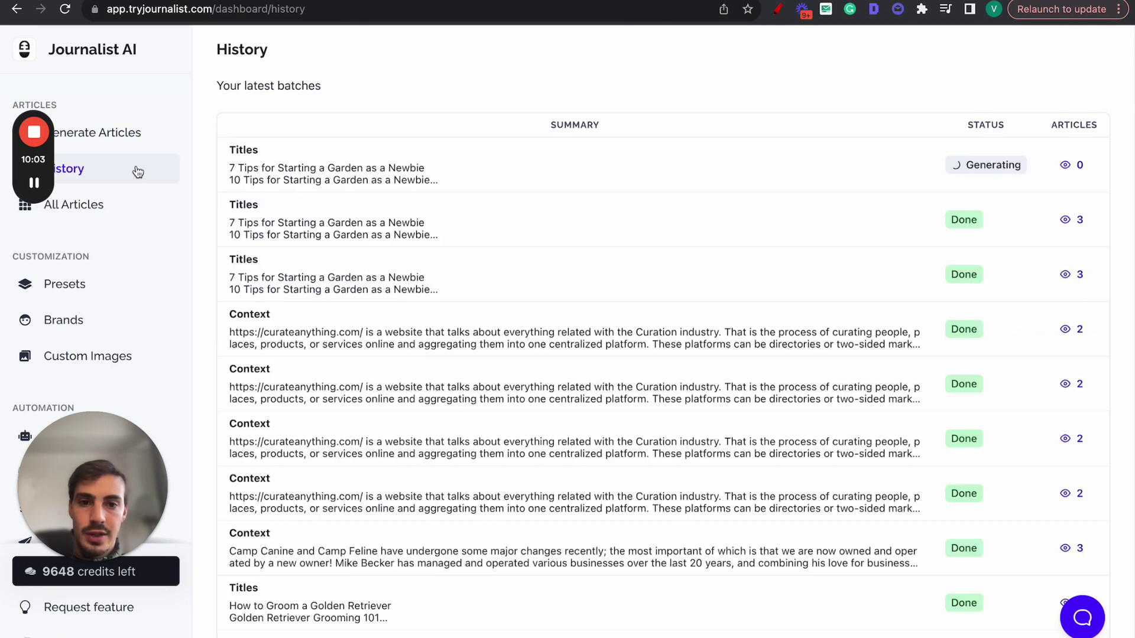
click(1080, 222)
click(1006, 265)
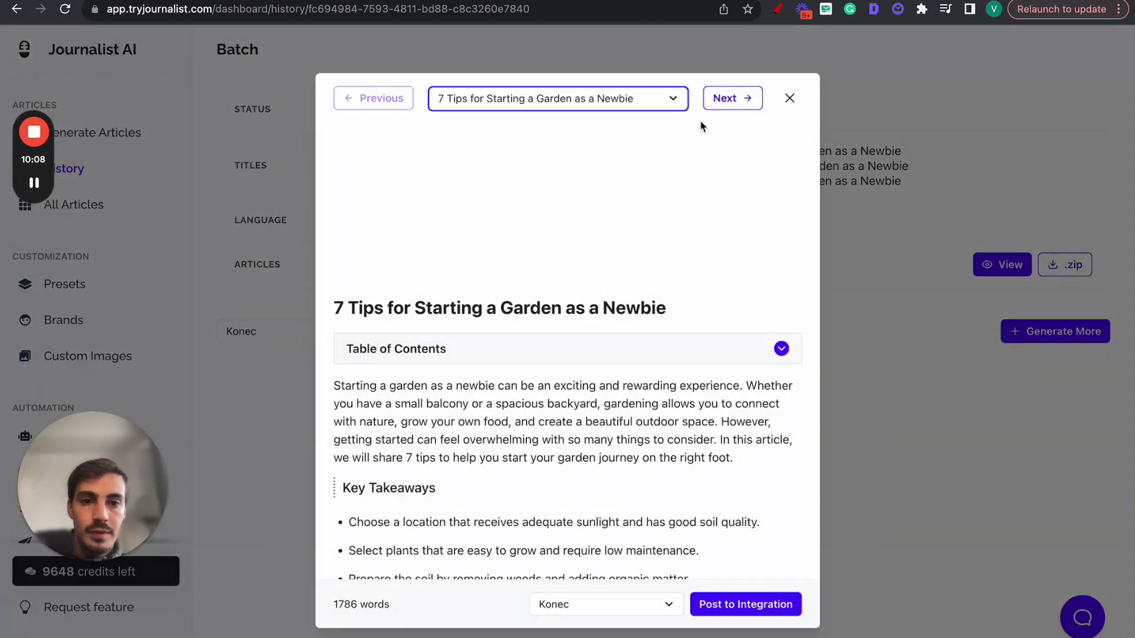
Review the batch's "8 Tips for Starting a Garden as a Newbie" article, including its links and the Fertilizing and Pest Control sections
click(729, 99)
scroll(616, 240, down, 20)
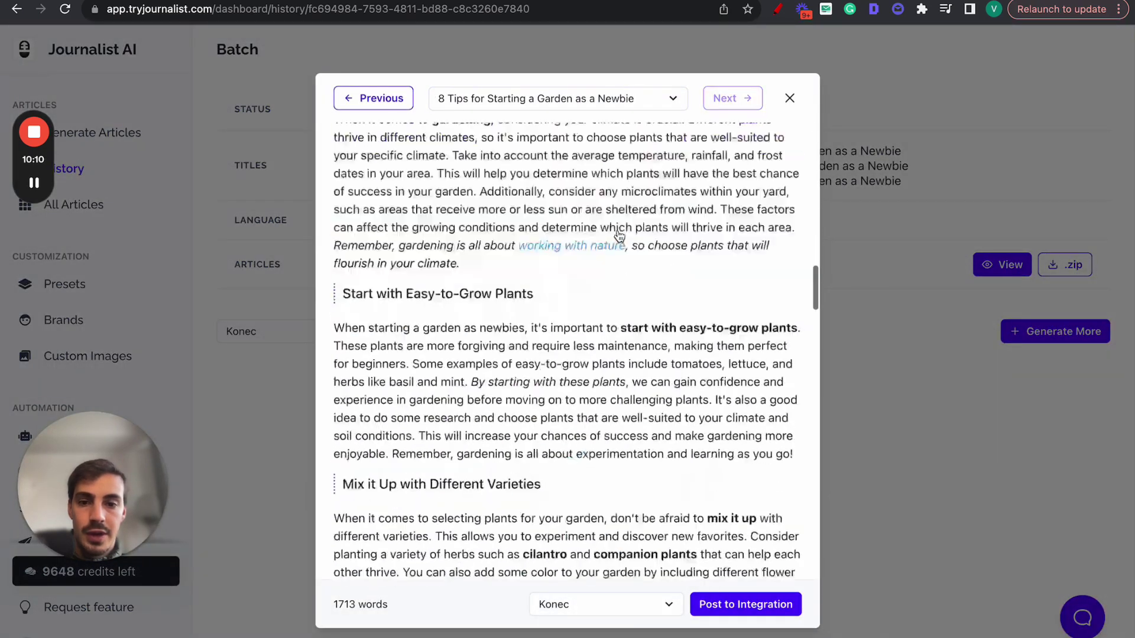
scroll(616, 240, up, 5)
scroll(616, 243, up, 4)
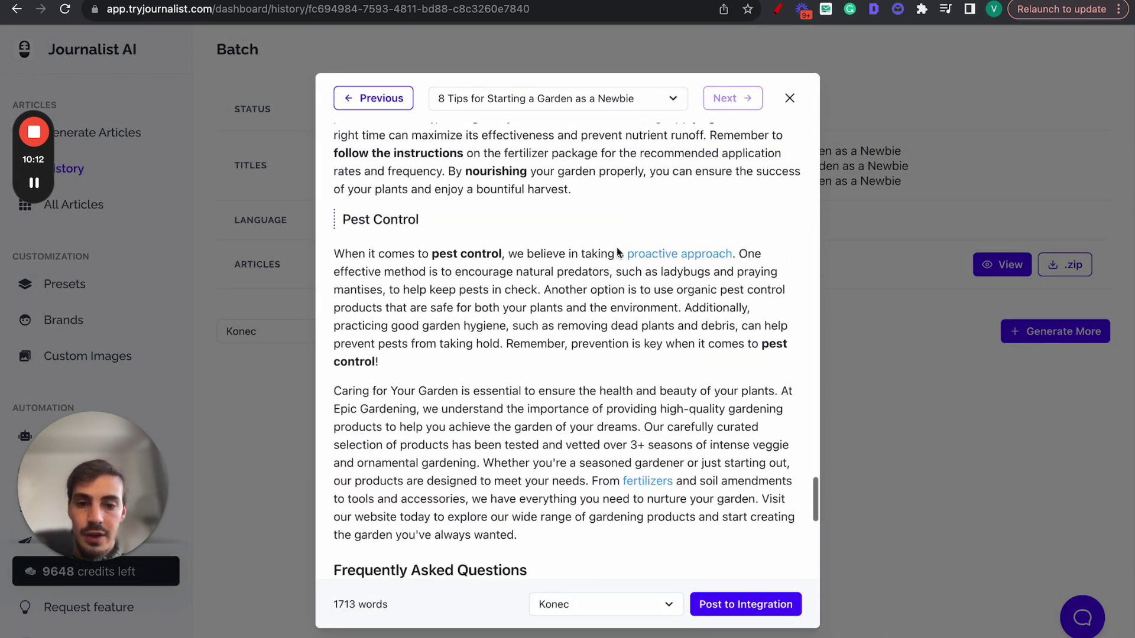
scroll(616, 248, down, 1)
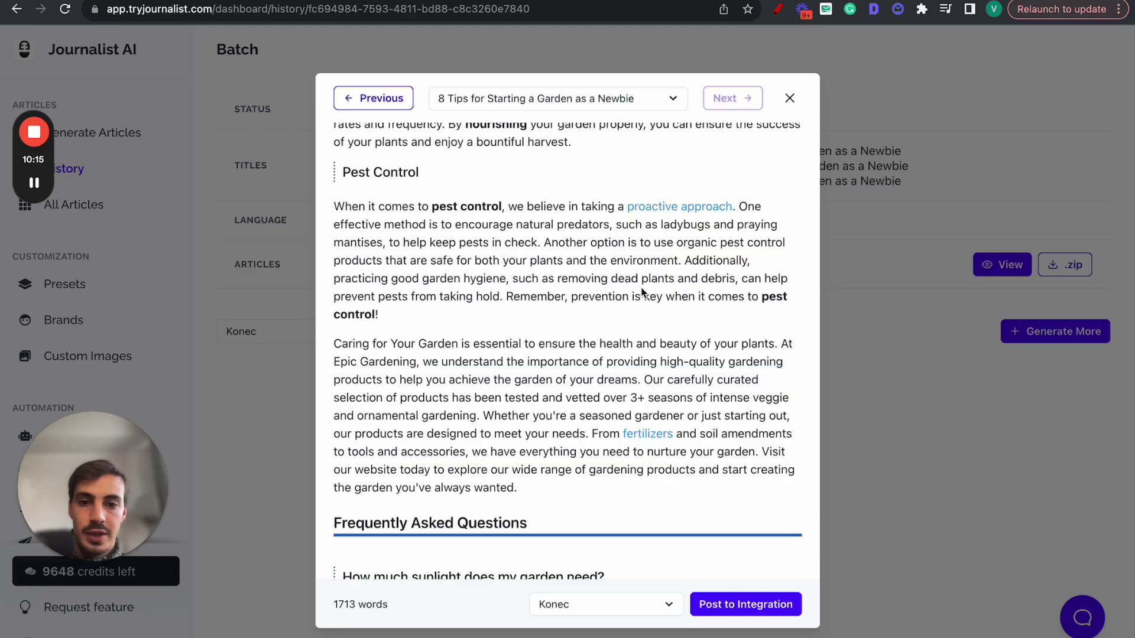
scroll(684, 342, up, 3)
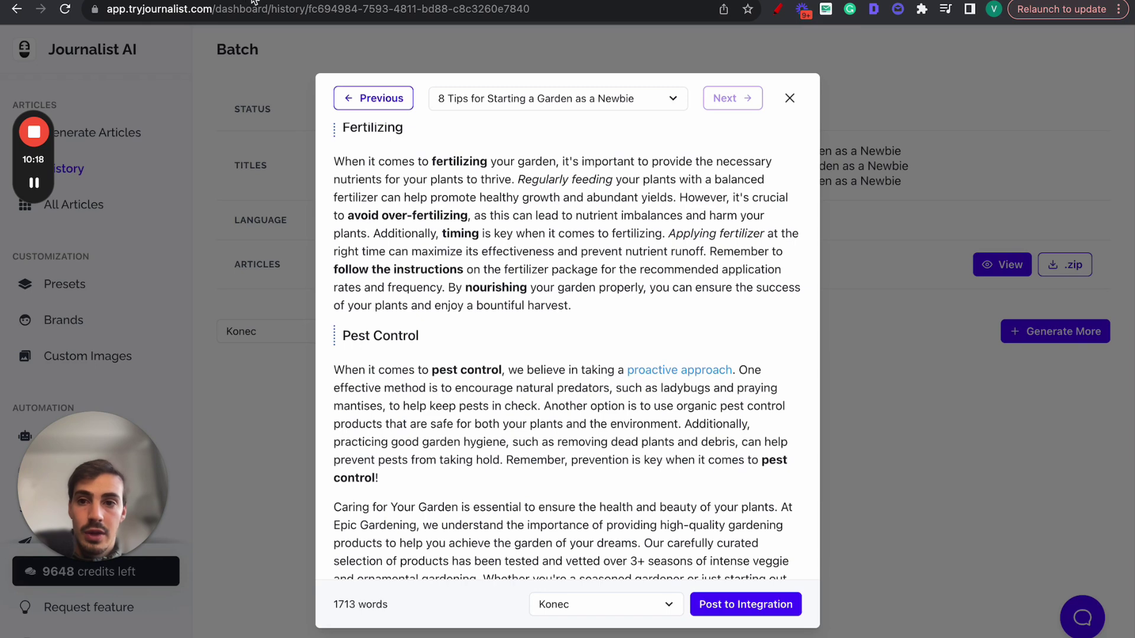
Inspect the Epic Gardening page "Euphorbia Myrsinites: How To Grow Myrtle Spurge", highlighting words in its title, and return to the article
key(ctrl+Tab)
key(ctrl+Tab)
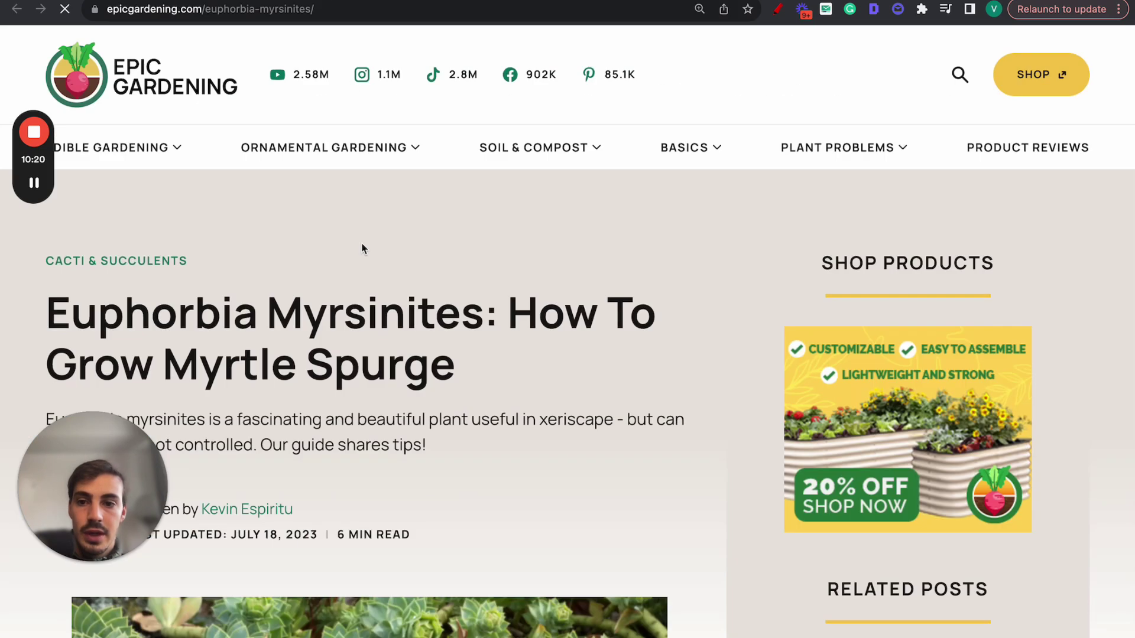
scroll(363, 248, down, 3)
drag(235, 178, 585, 443)
double_click(321, 174)
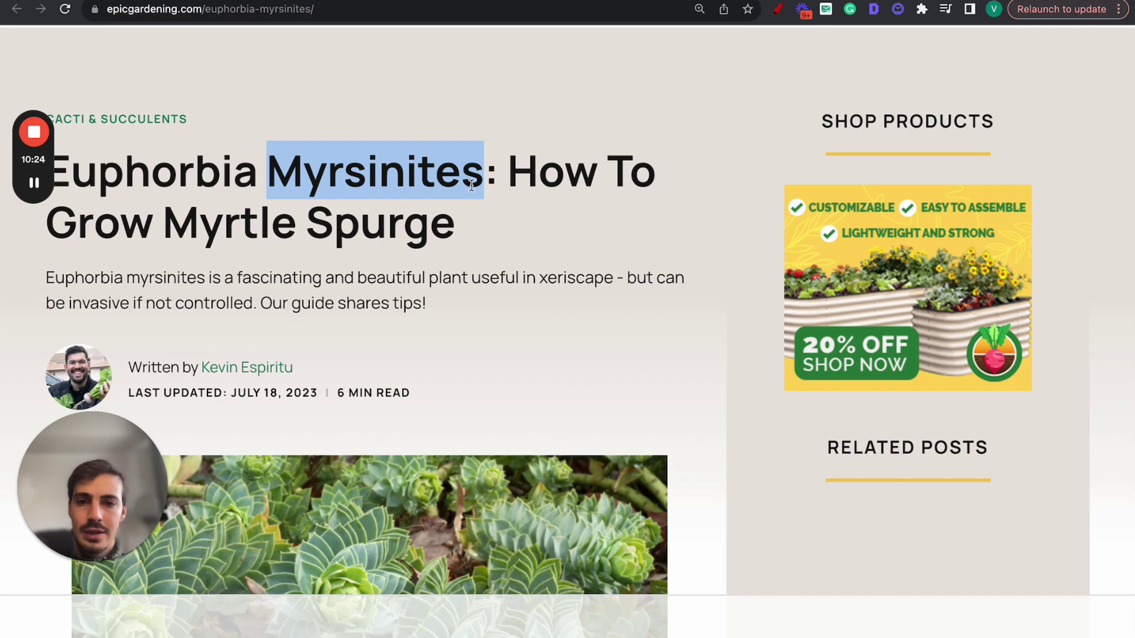
scroll(362, 248, down, 7)
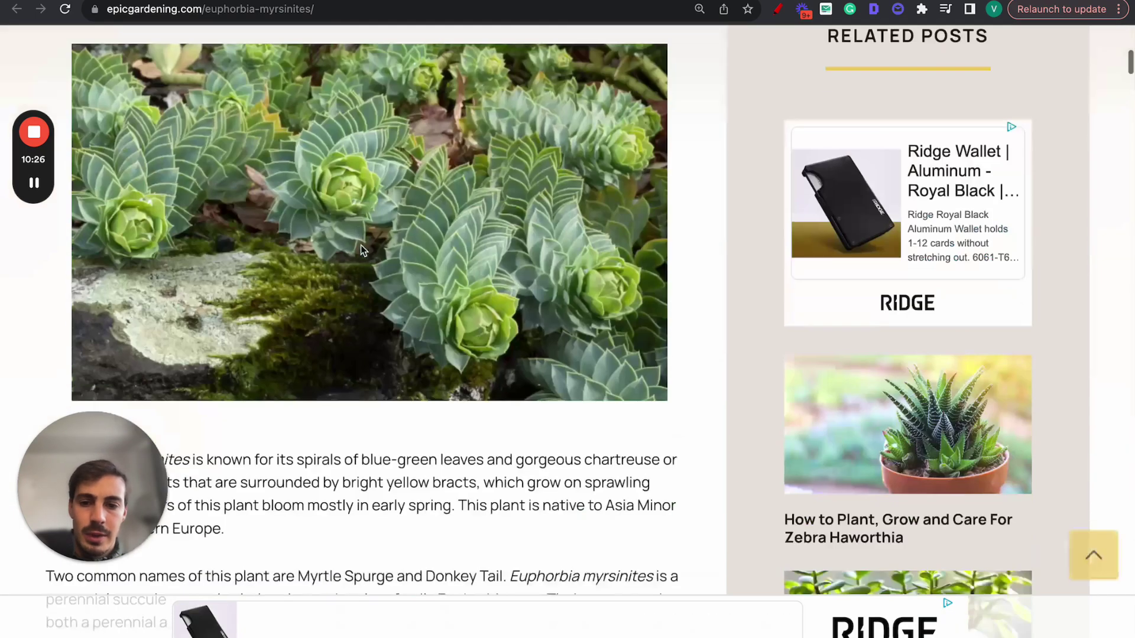
key(ctrl+Tab)
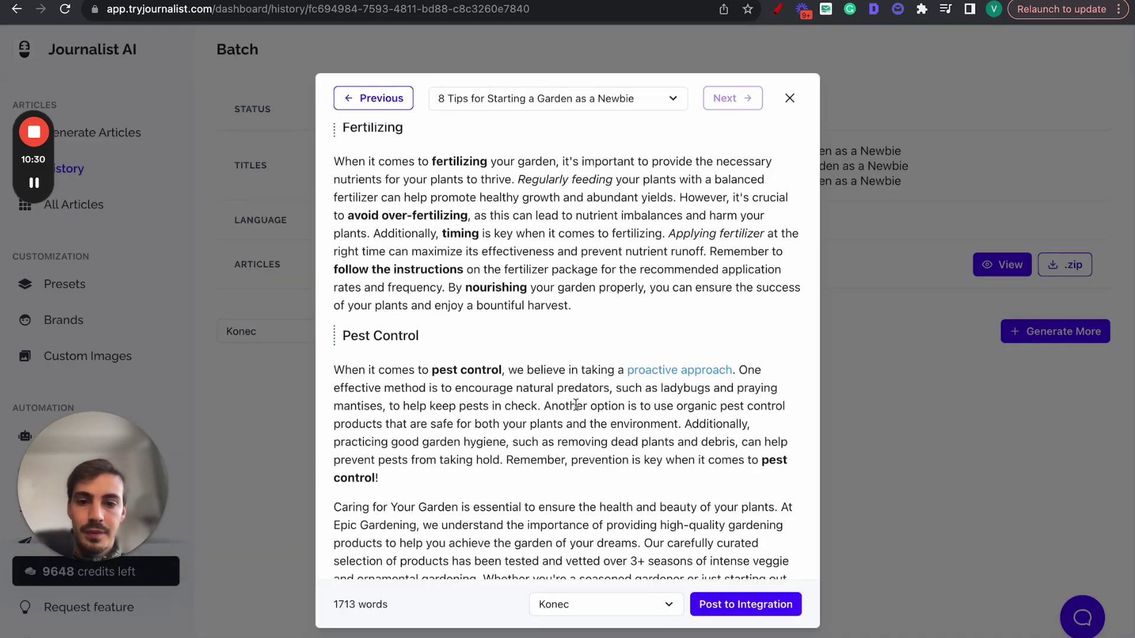
Look back over the article up to its introduction and Key Takeaways, and close the preview
scroll(576, 406, up, 20)
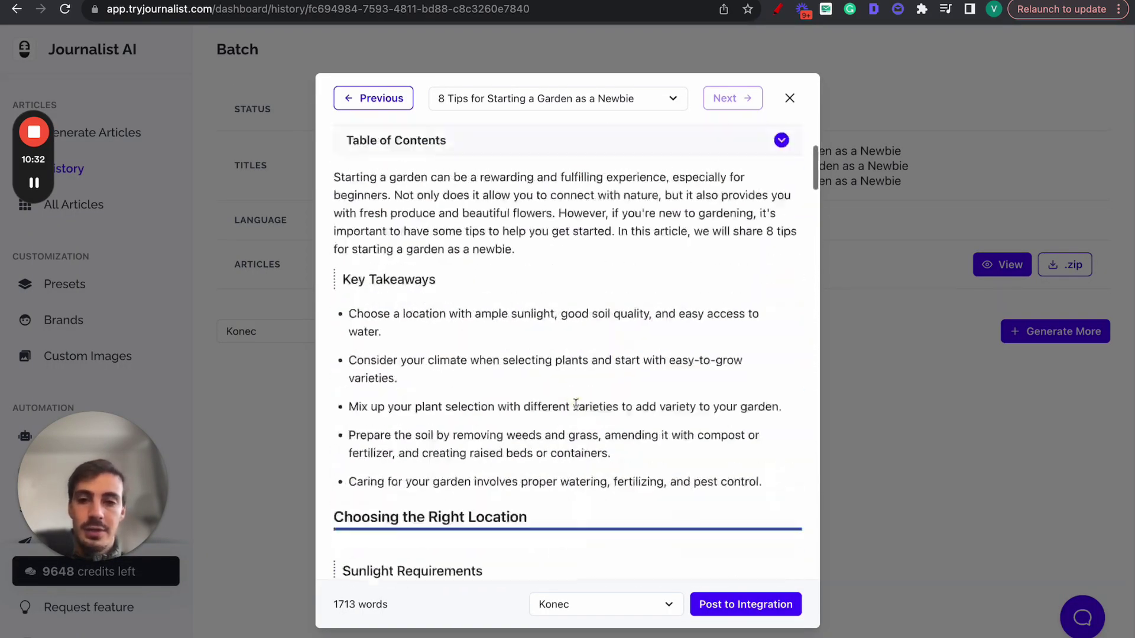
scroll(576, 406, up, 4)
click(801, 101)
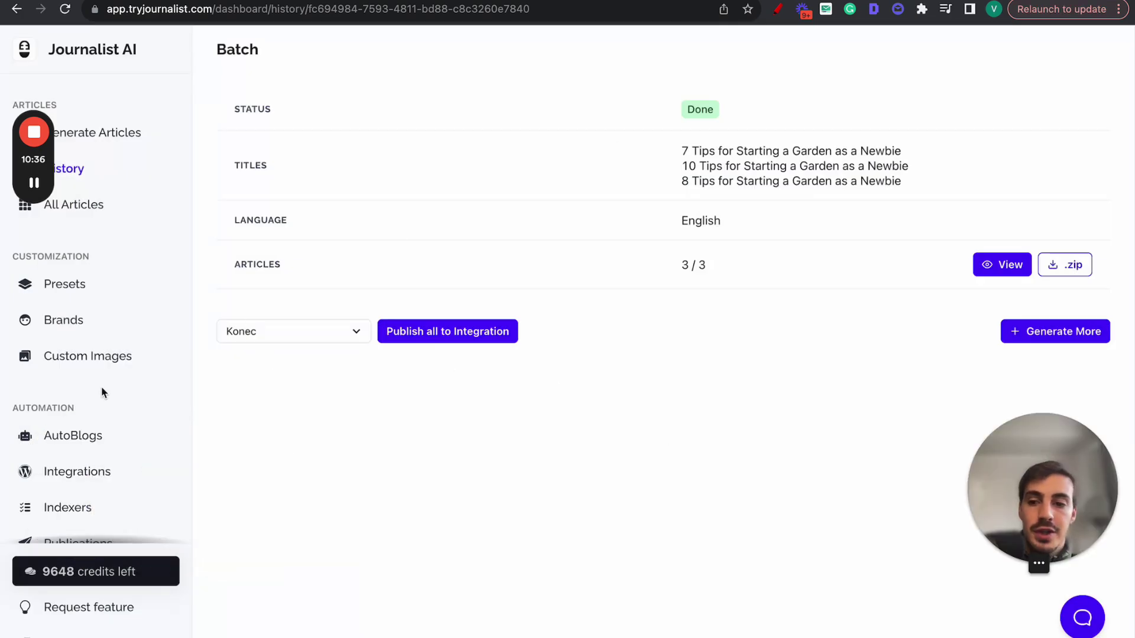
Open the form for creating an integration, choose the Shopify type and highlight the Access Token label
click(77, 471)
click(572, 423)
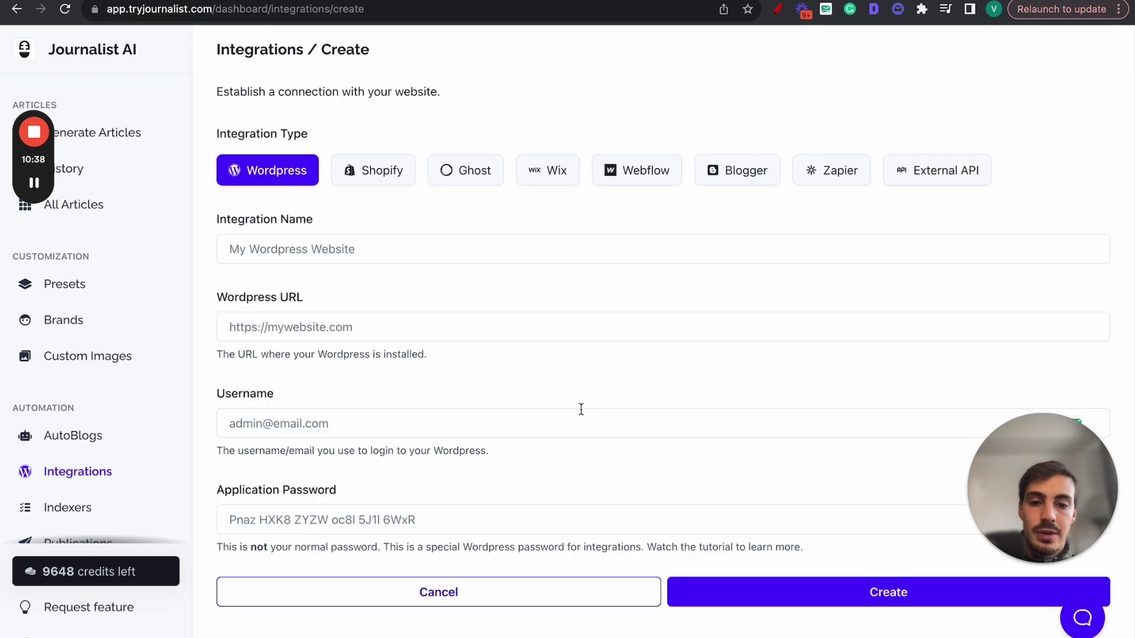
click(357, 173)
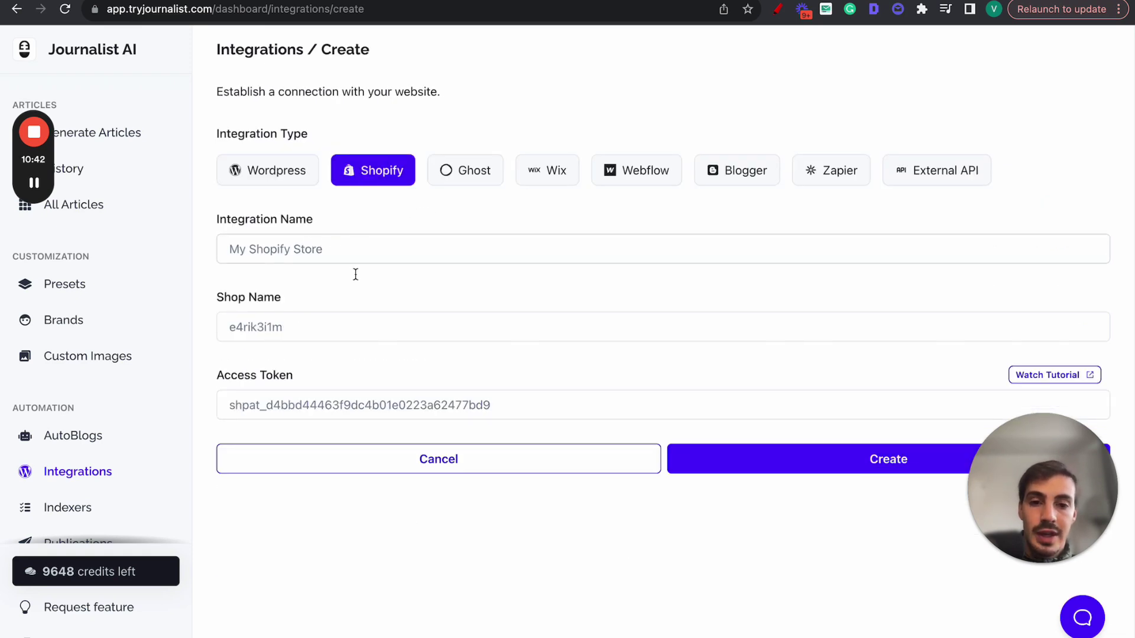
drag(244, 375, 336, 376)
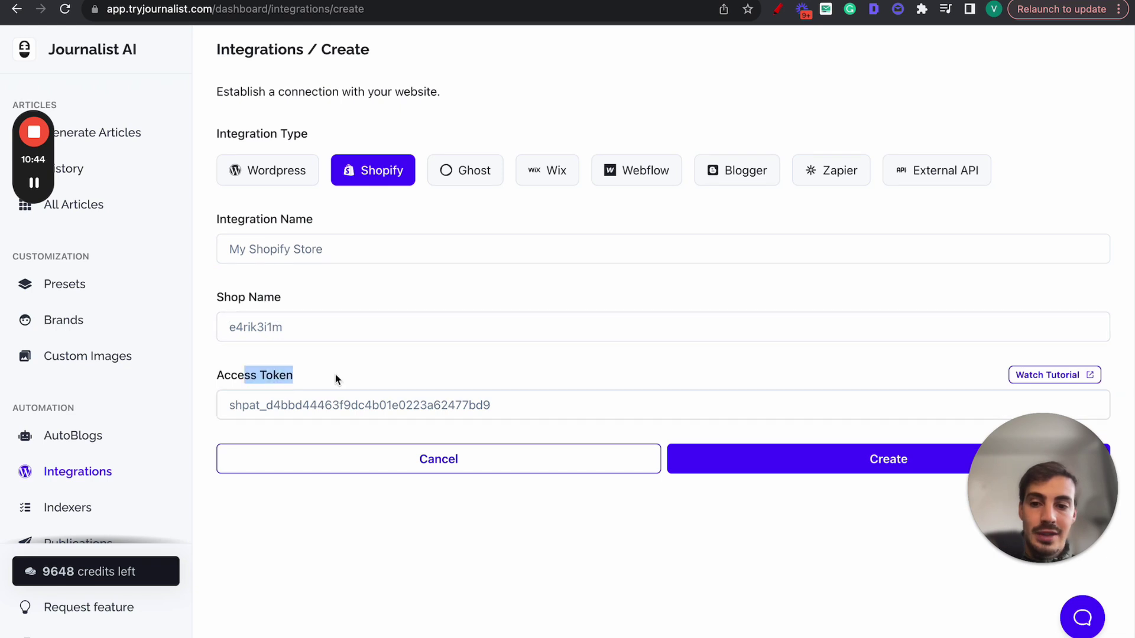
drag(1031, 452, 3, 467)
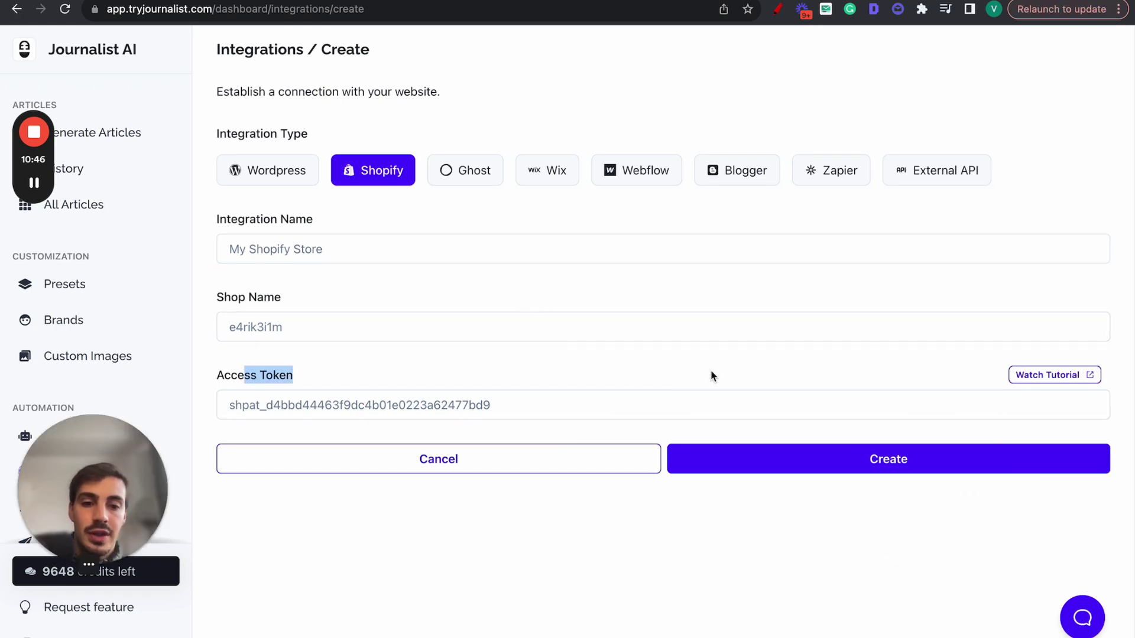
Check the tutorial video "How to Integrate Journalist AI with Shopify" up to about 0:38, pause it and return to the integration form
click(1040, 379)
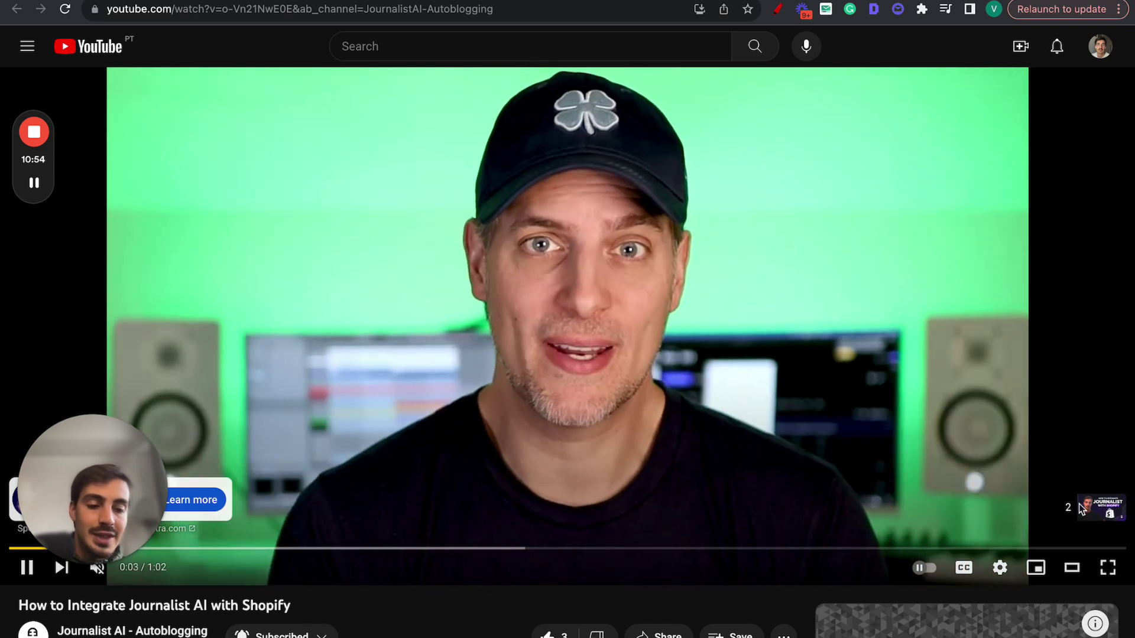
click(1111, 509)
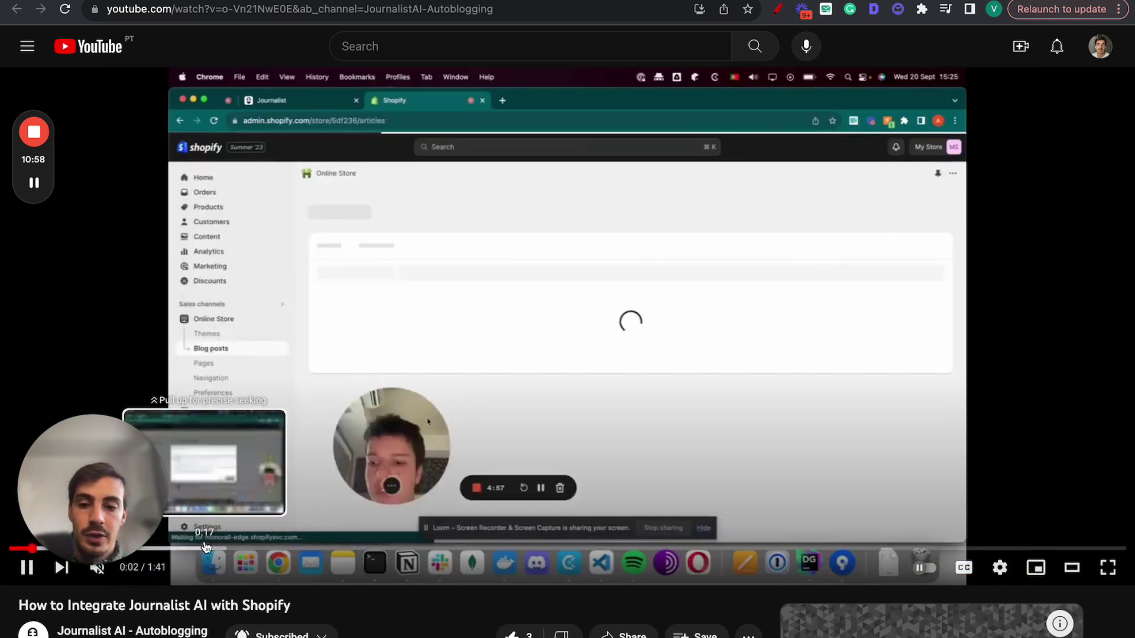
click(408, 549)
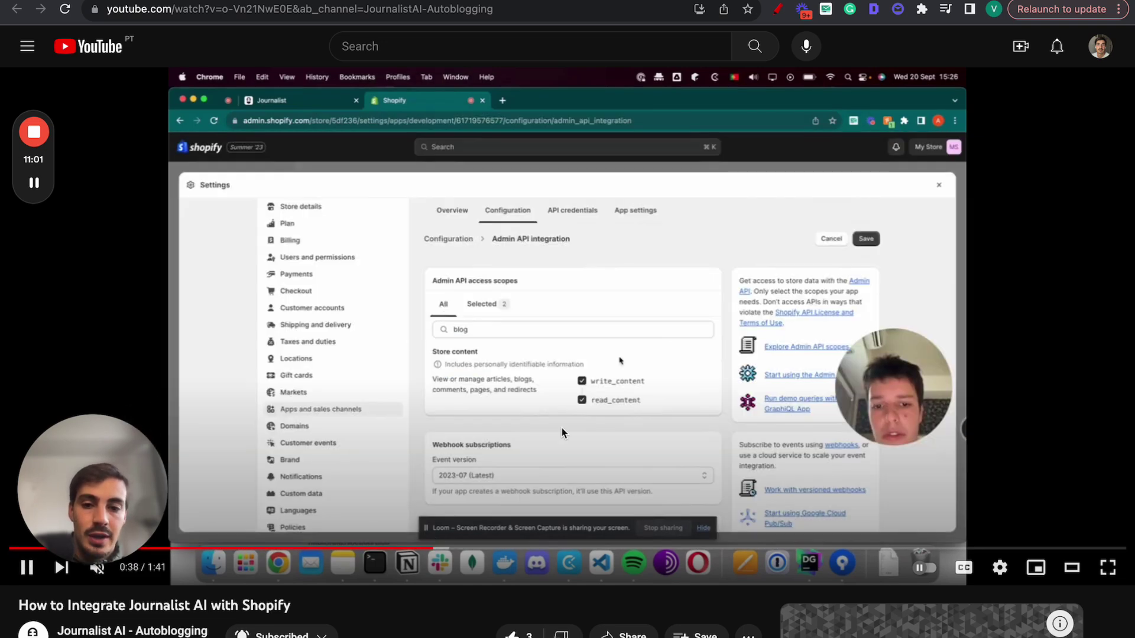
key(space)
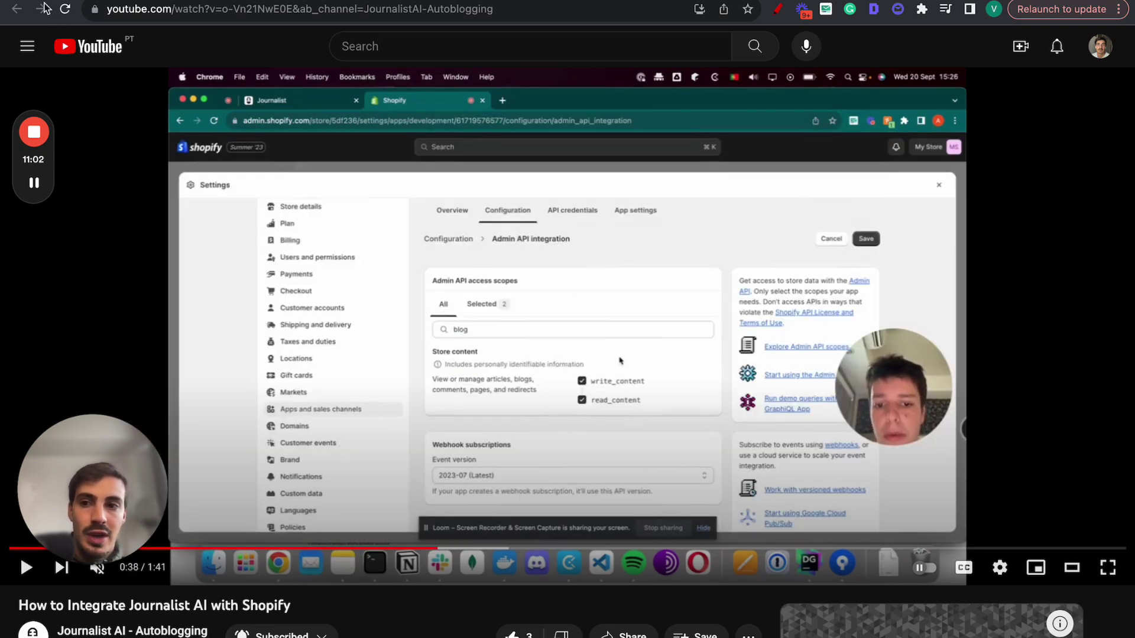
key(ctrl+Tab)
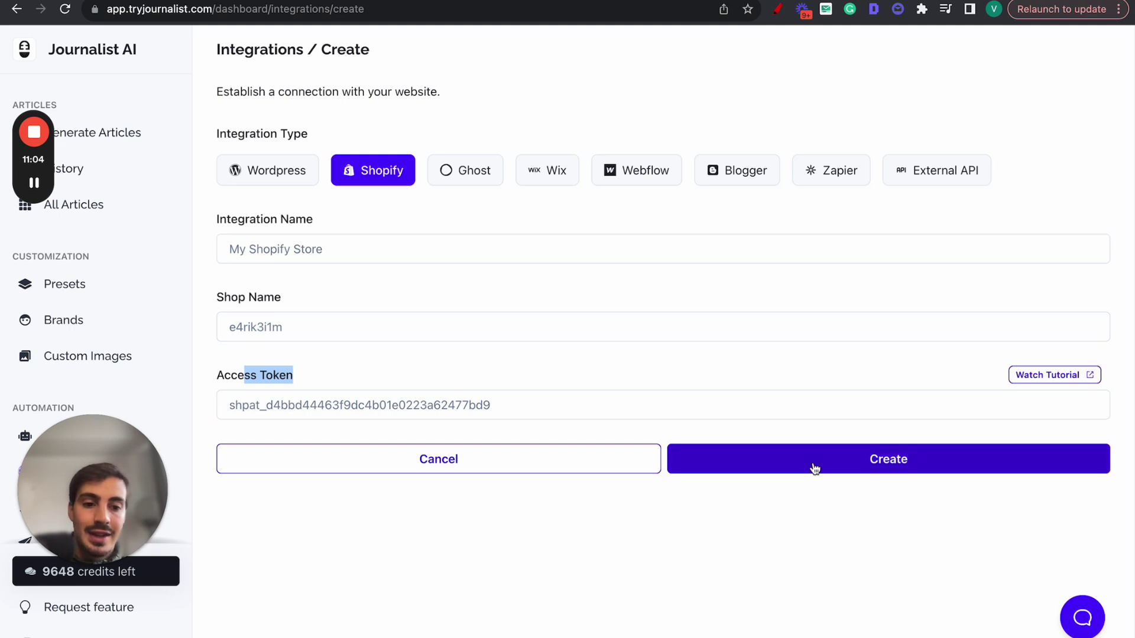
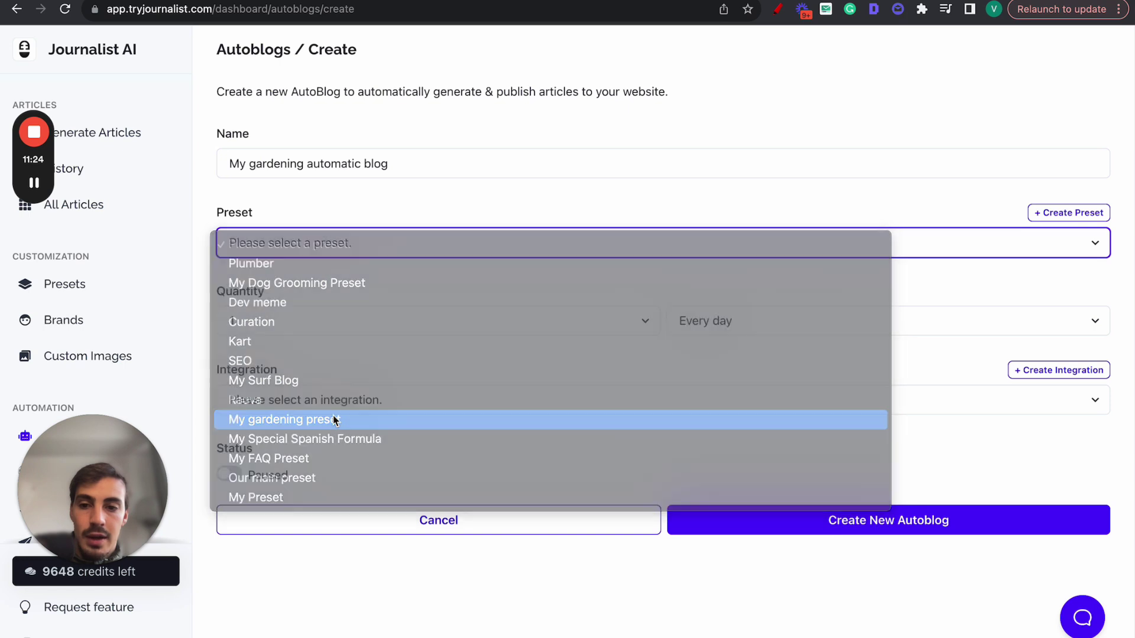
Set the gardening autoblog to produce 5 articles every week through the Konec integration and switch its status to Active
click(389, 317)
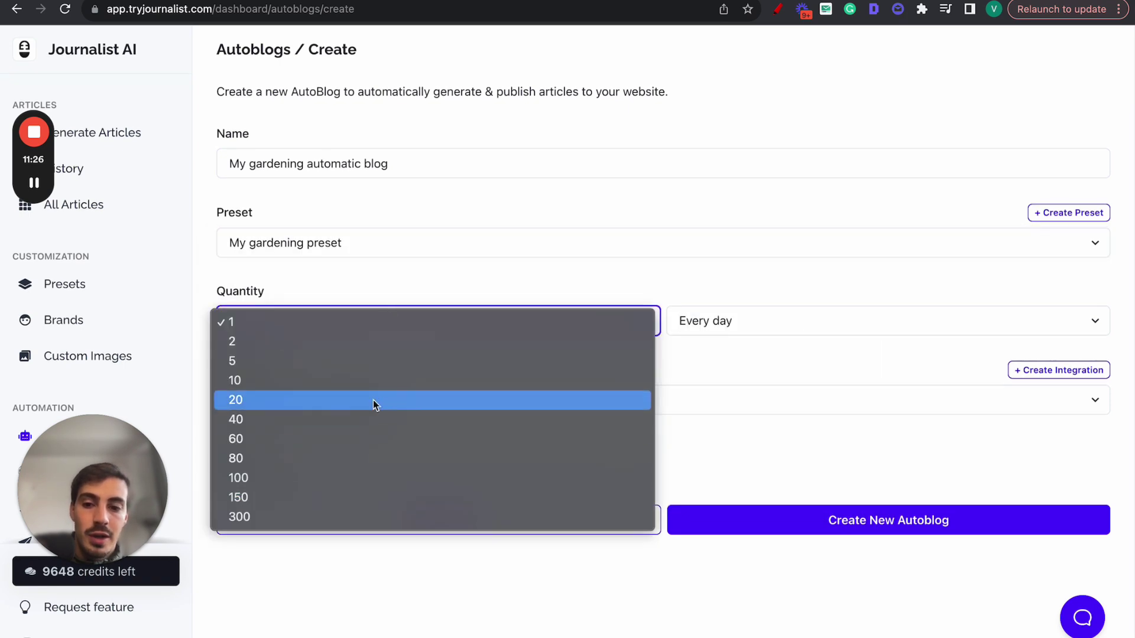
click(364, 367)
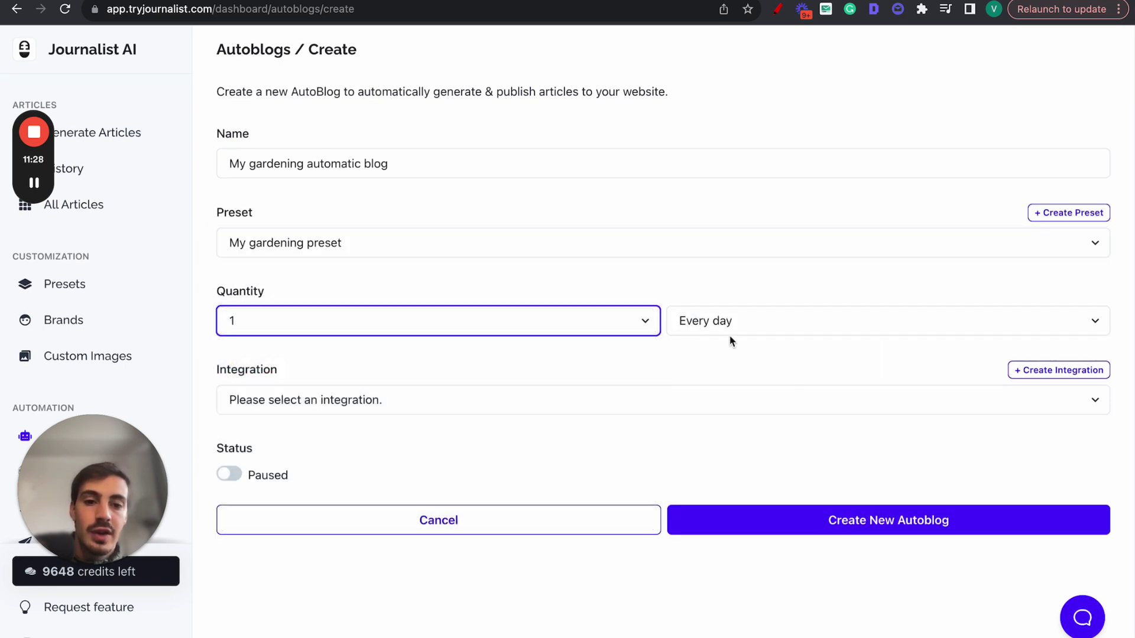
click(736, 332)
click(765, 303)
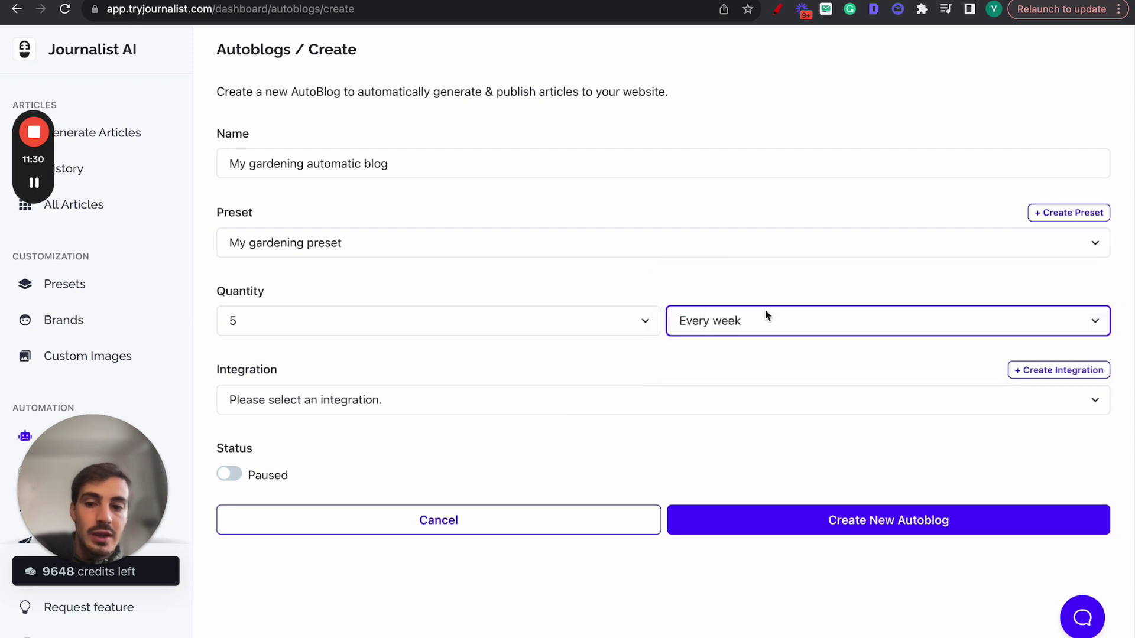
click(442, 409)
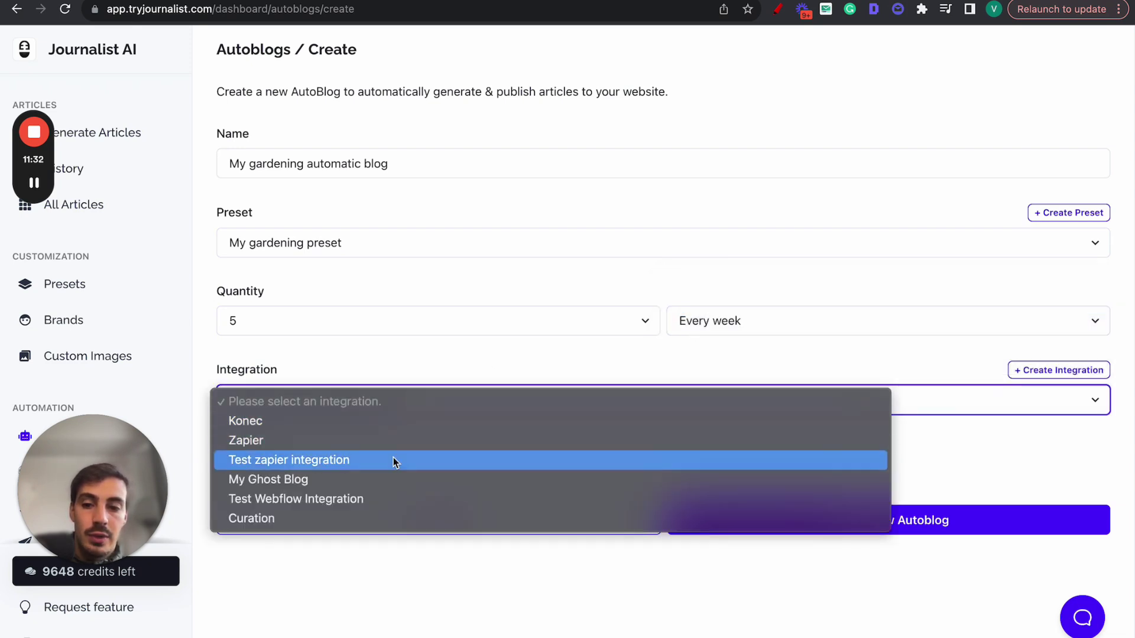
click(338, 421)
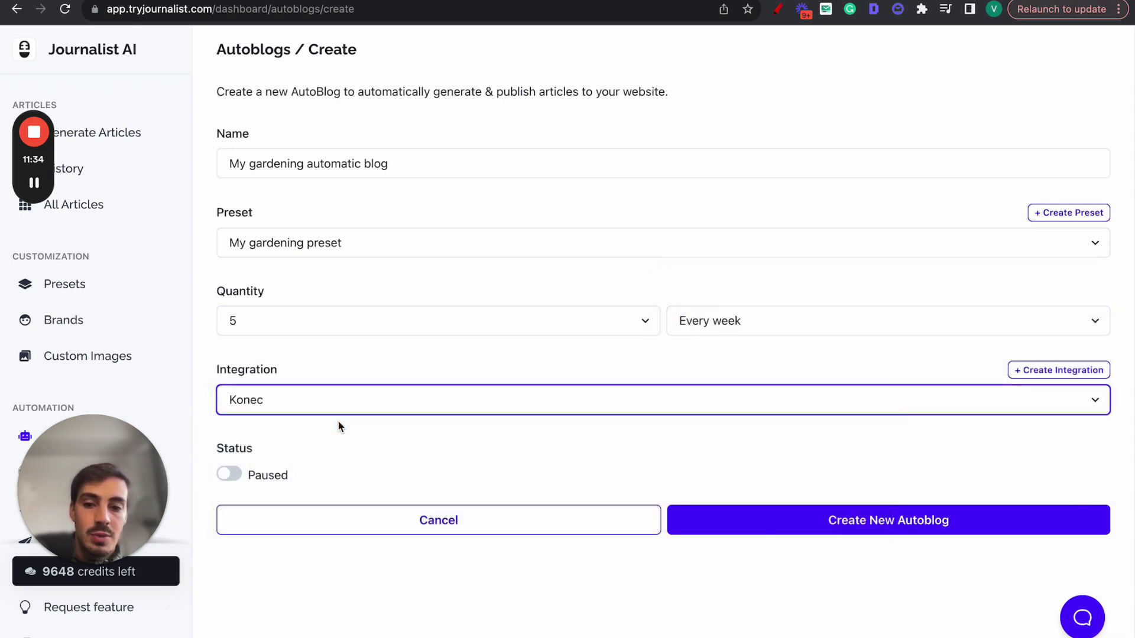
click(236, 476)
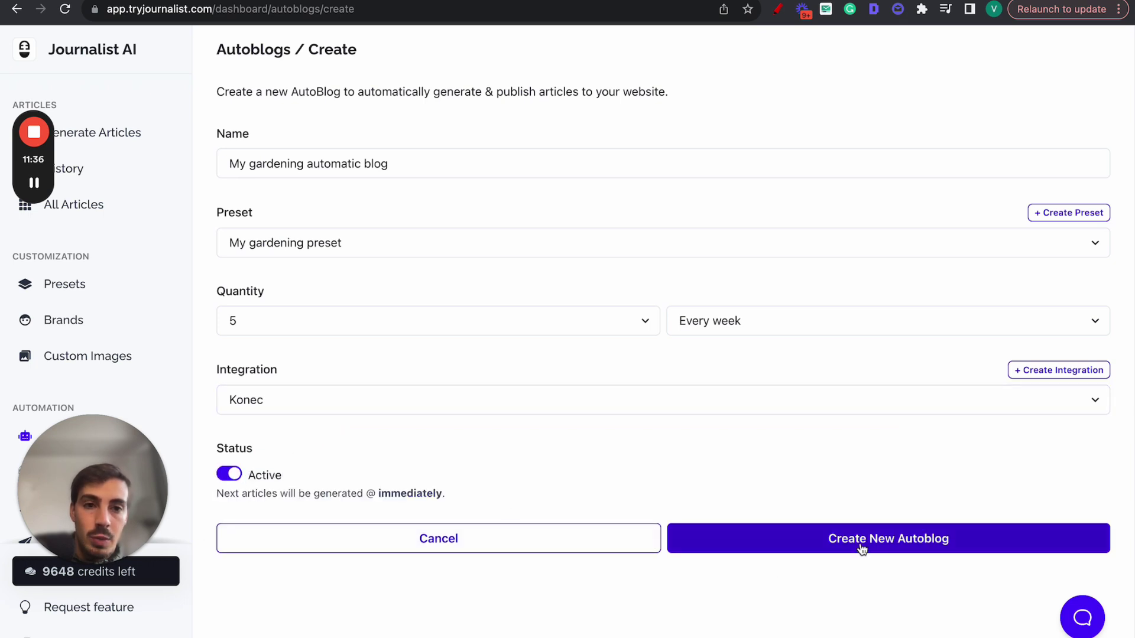
Annotate the page in red with an underlined Journalist AI name, an arrow to a large website frame, and "G + P"
click(778, 9)
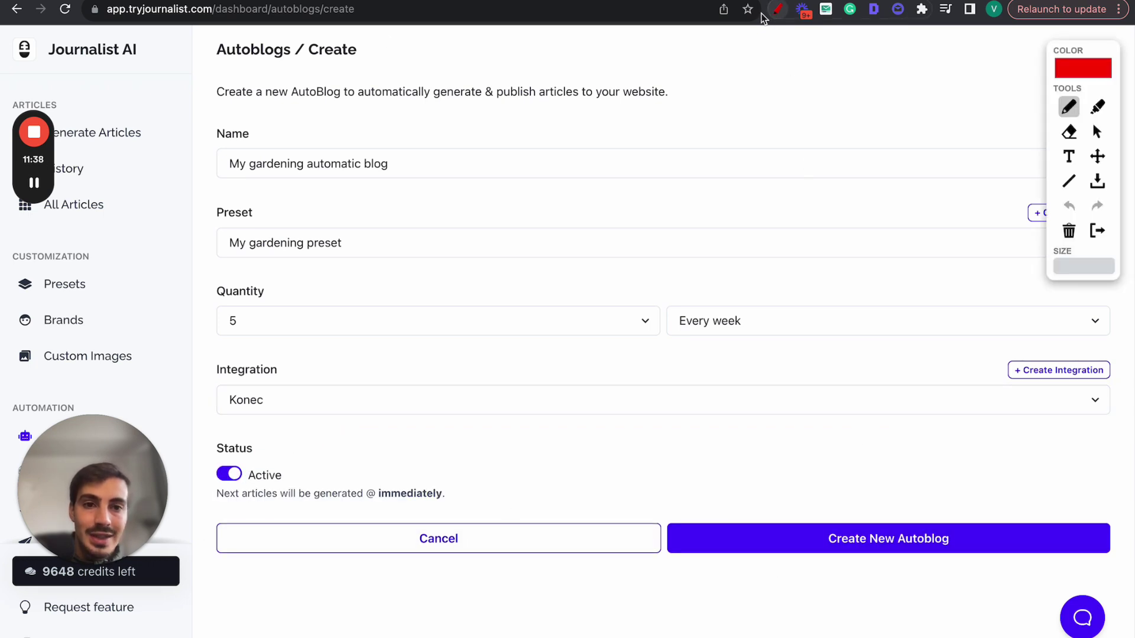
mouse_move(26, 59)
mouse_down()
mouse_move(146, 58)
mouse_move(604, 185)
mouse_up()
mouse_move(660, 113)
mouse_down()
mouse_move(810, 326)
mouse_move(778, 72)
mouse_move(666, 126)
mouse_up()
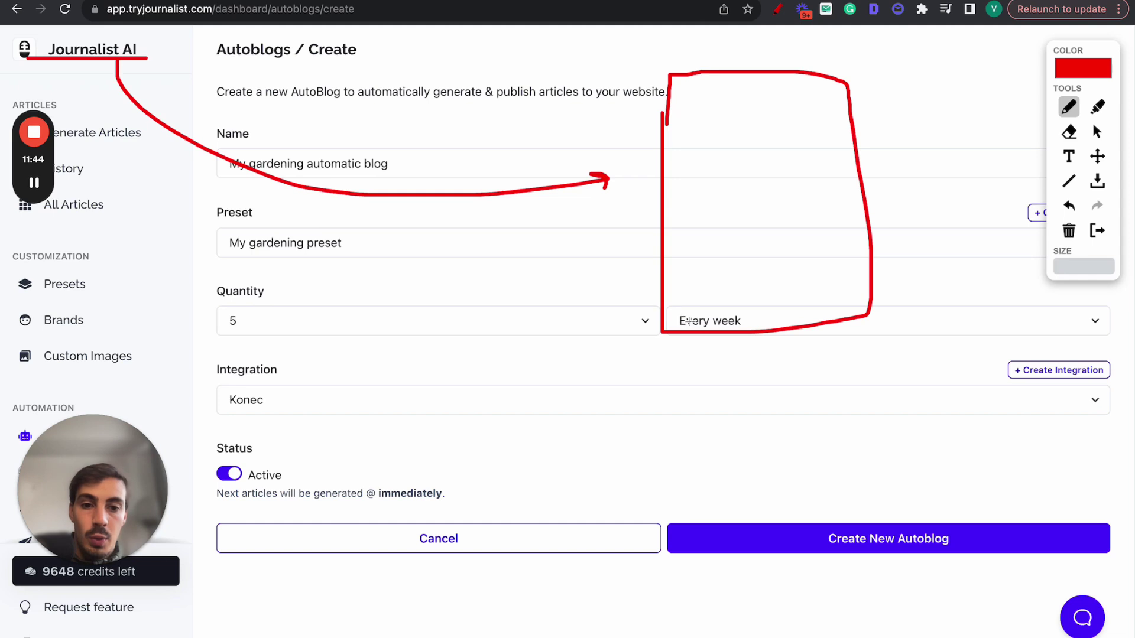
drag(702, 325, 795, 325)
mouse_move(291, 91)
mouse_down()
mouse_move(285, 155)
mouse_move(319, 132)
mouse_up()
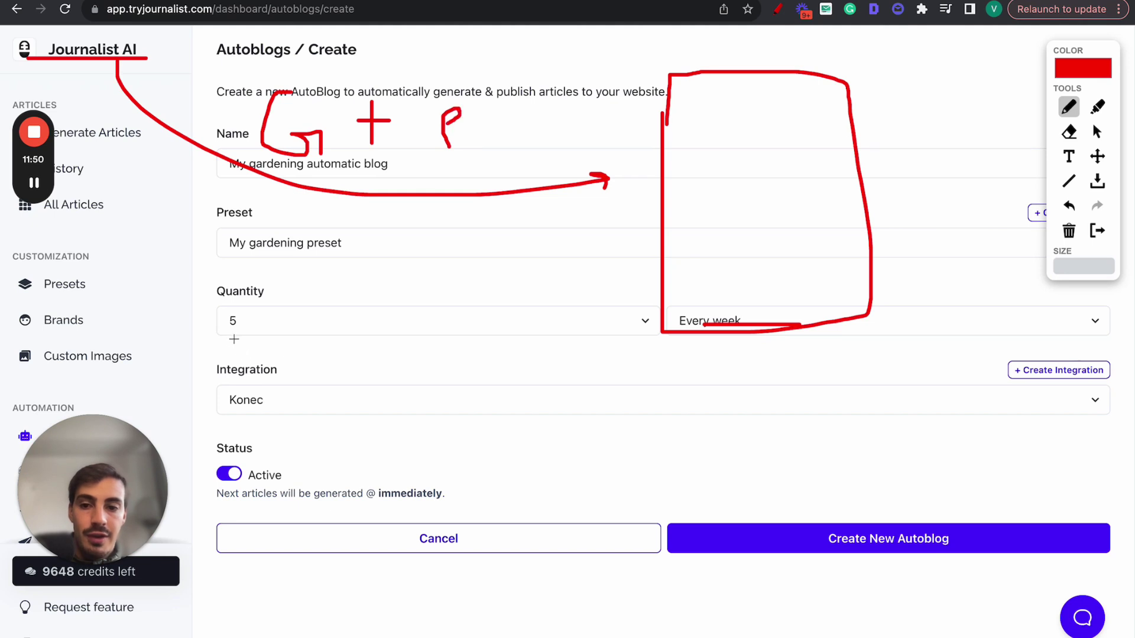
Underline the quantity 5 in red, sketch five article boxes inside the website frame, and draw expansion lines from the last box
drag(225, 332, 252, 331)
mouse_move(684, 92)
mouse_down()
mouse_move(712, 142)
mouse_move(695, 88)
mouse_up()
drag(725, 88, 726, 134)
mouse_move(766, 92)
mouse_down()
mouse_move(781, 133)
mouse_move(761, 89)
mouse_up()
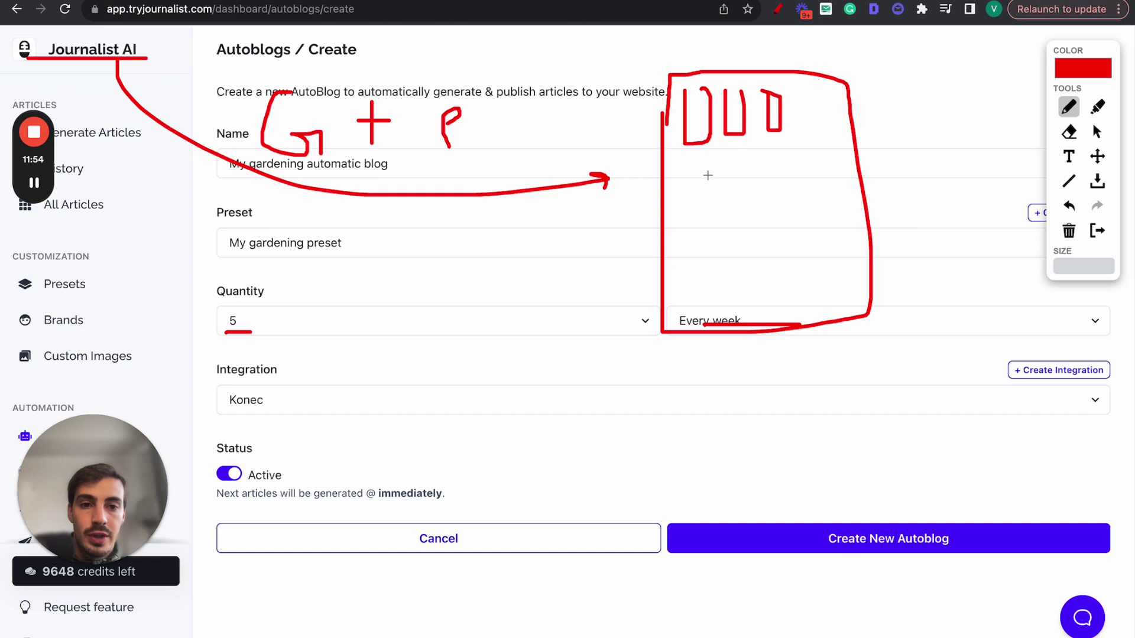
mouse_move(694, 173)
mouse_down()
mouse_move(724, 210)
mouse_move(707, 170)
mouse_move(772, 194)
mouse_move(753, 167)
mouse_move(921, 84)
mouse_up()
mouse_move(753, 193)
mouse_down()
mouse_move(868, 234)
mouse_move(916, 234)
mouse_up()
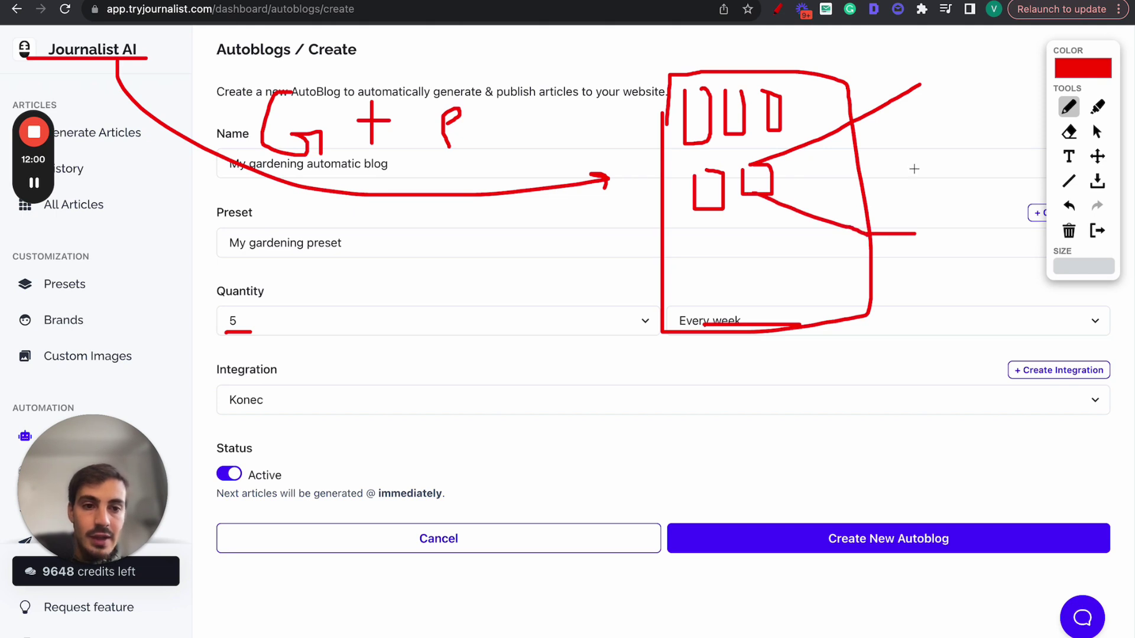
Sketch an enlarged article page beside the website frame with a header image, text lines and two smaller images
mouse_move(924, 66)
mouse_down()
mouse_move(1026, 322)
mouse_move(958, 51)
mouse_move(948, 50)
mouse_move(952, 77)
mouse_move(1029, 61)
mouse_move(941, 63)
mouse_up()
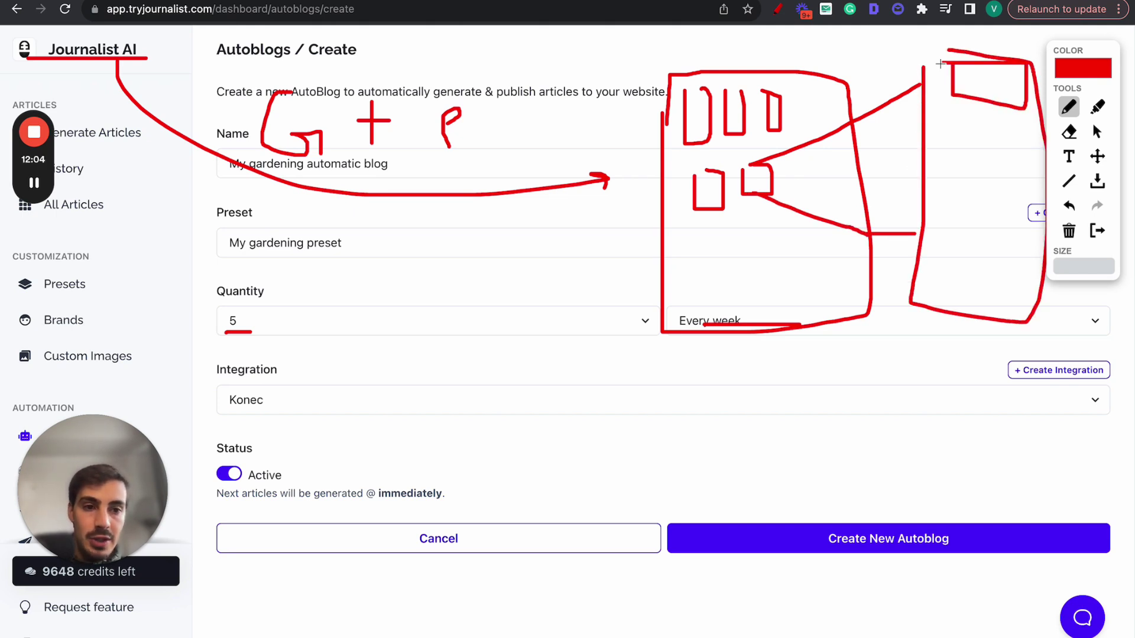
mouse_move(945, 116)
mouse_down()
mouse_move(1014, 118)
mouse_move(927, 113)
mouse_move(1037, 140)
mouse_up()
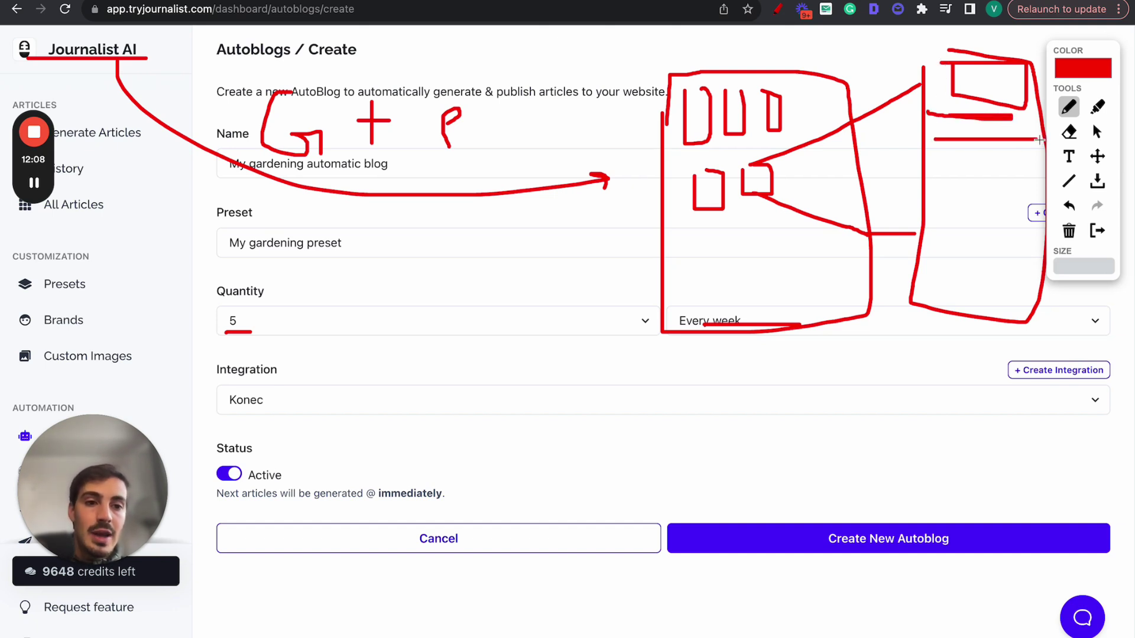
drag(927, 157, 1030, 157)
mouse_move(924, 180)
mouse_down()
mouse_move(992, 182)
mouse_move(936, 204)
mouse_move(981, 222)
mouse_move(944, 193)
mouse_up()
mouse_move(964, 239)
mouse_down()
mouse_move(1007, 260)
mouse_move(970, 238)
mouse_move(1022, 191)
mouse_up()
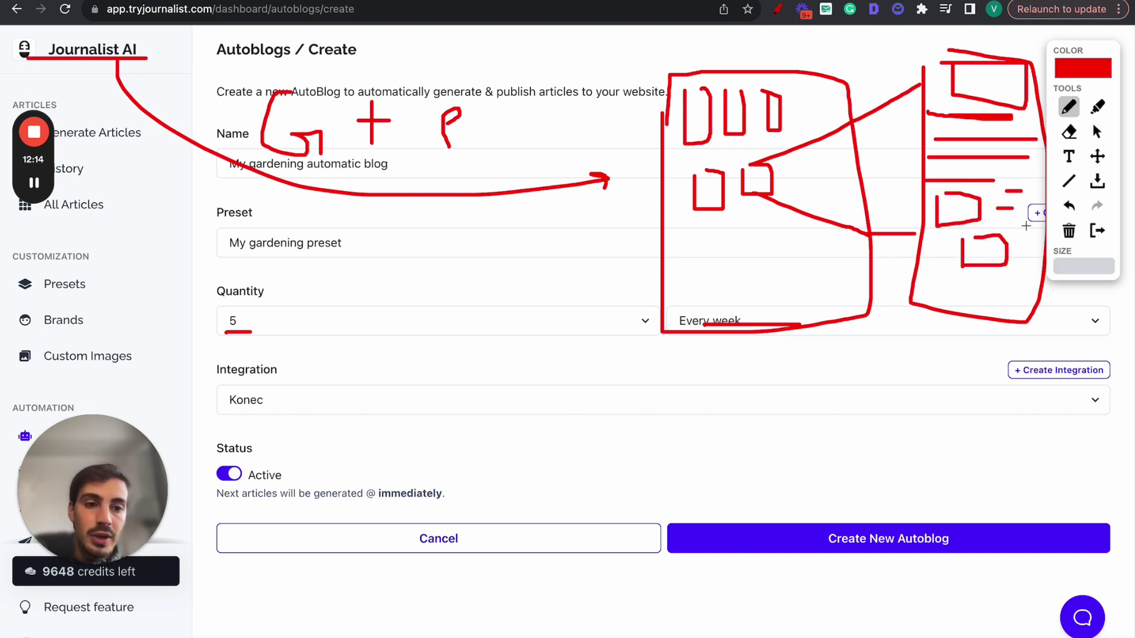
drag(1009, 234, 1027, 235)
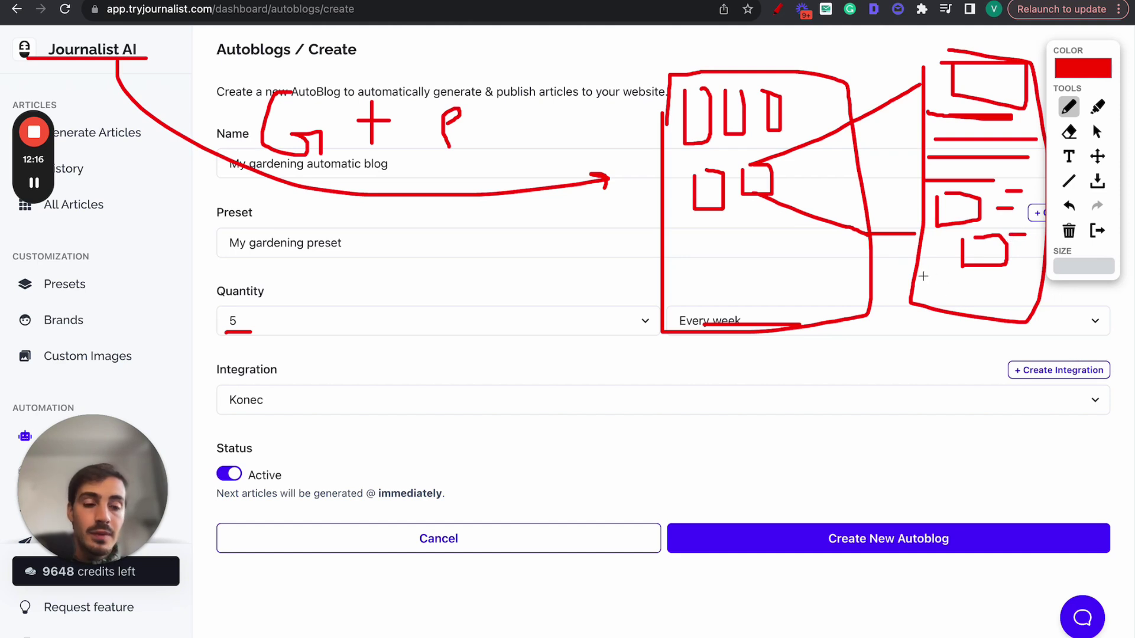
Draw red link arrows from the article page to another article and outside sources, and connect the article boxes with each other
drag(937, 275, 787, 203)
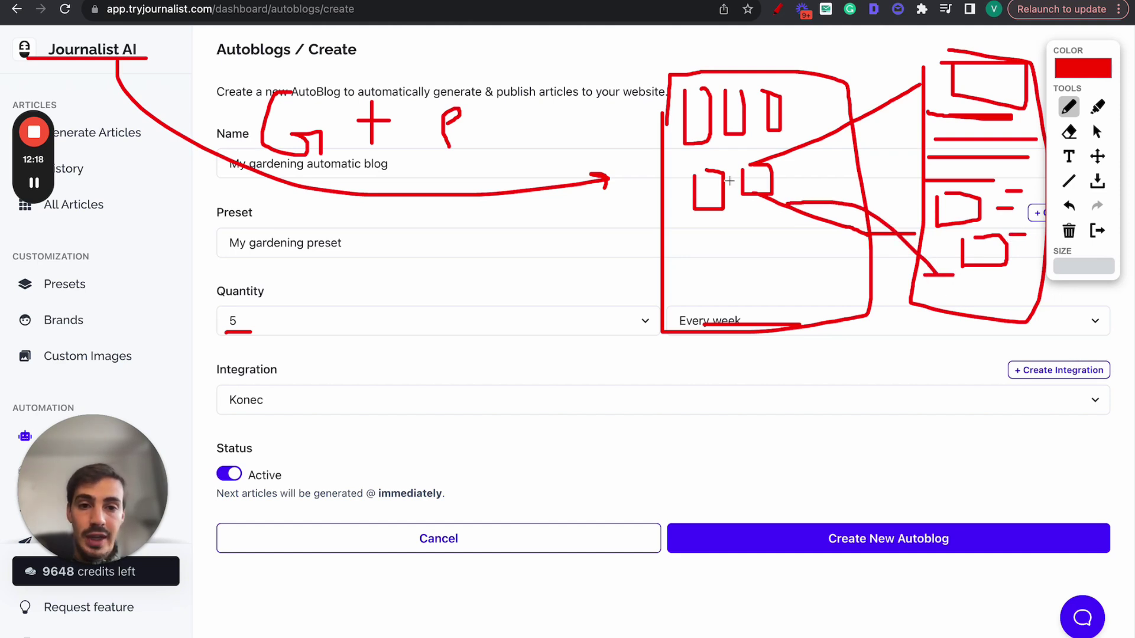
drag(766, 102, 724, 102)
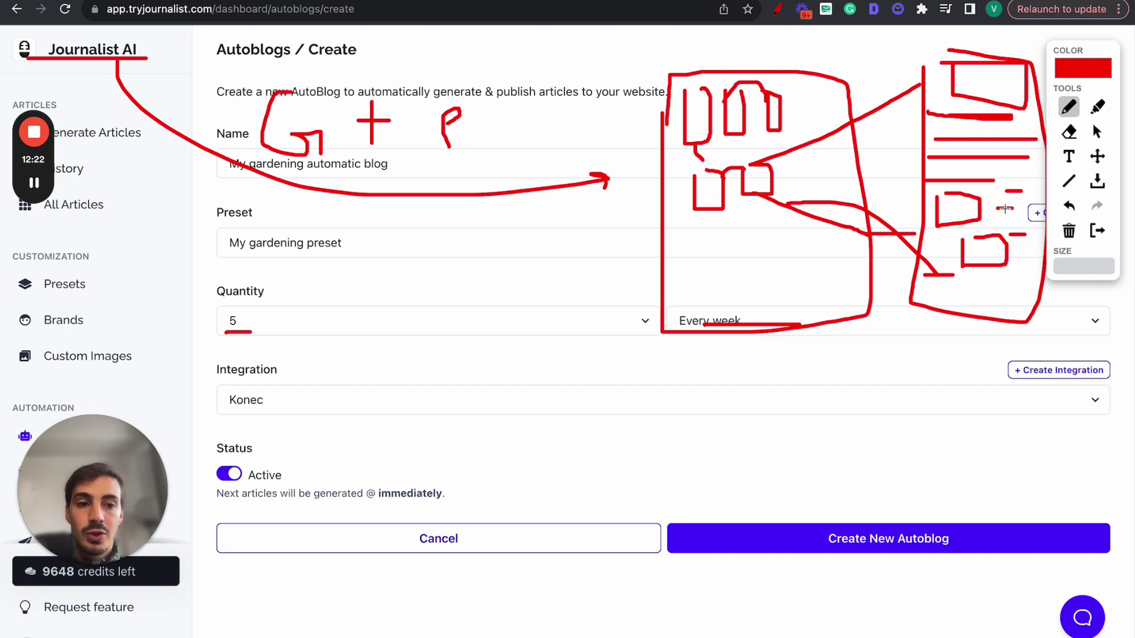
mouse_move(1004, 206)
mouse_down()
mouse_move(821, 42)
mouse_move(831, 46)
mouse_up()
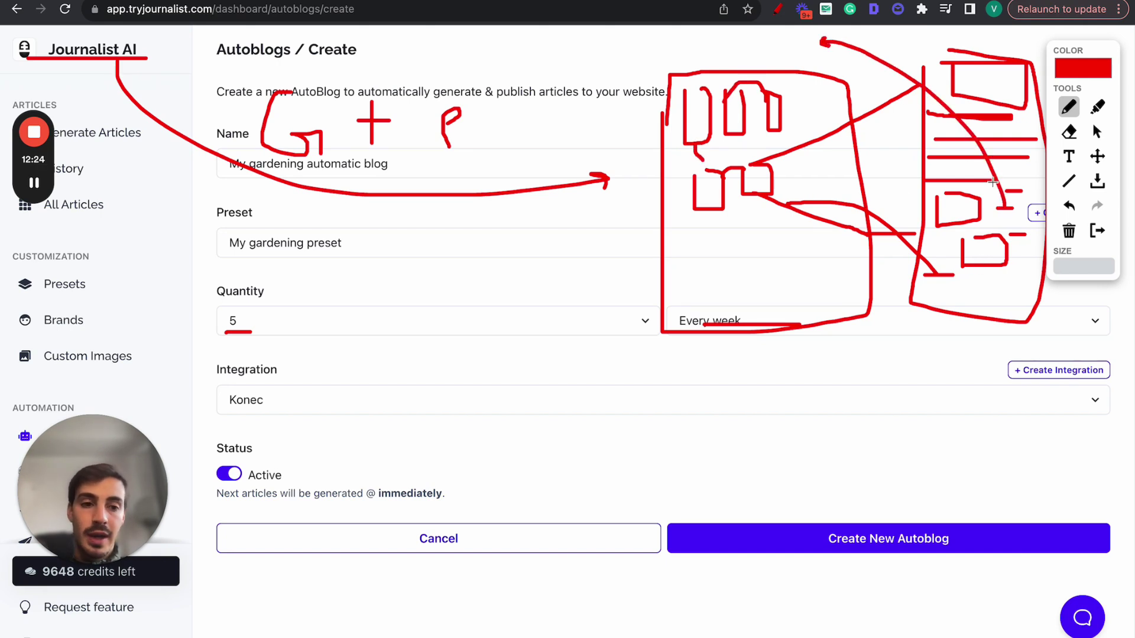
mouse_move(1018, 303)
mouse_down()
mouse_move(607, 358)
mouse_move(618, 367)
mouse_move(602, 437)
mouse_move(579, 406)
mouse_move(601, 388)
mouse_up()
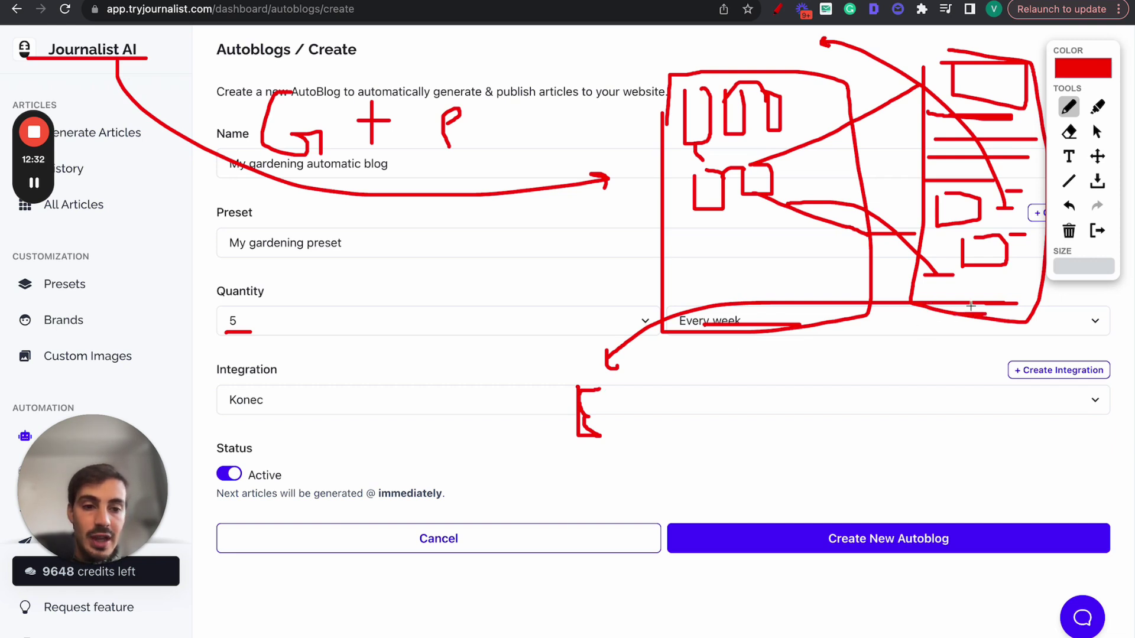
Draw an arrow from the article page's lower end to a handwritten "CTA" label, then exit the annotation tool
drag(971, 307, 841, 418)
click(744, 413)
mouse_move(744, 414)
mouse_down()
mouse_move(785, 445)
mouse_move(808, 421)
mouse_move(792, 464)
mouse_move(832, 461)
mouse_move(823, 448)
mouse_up()
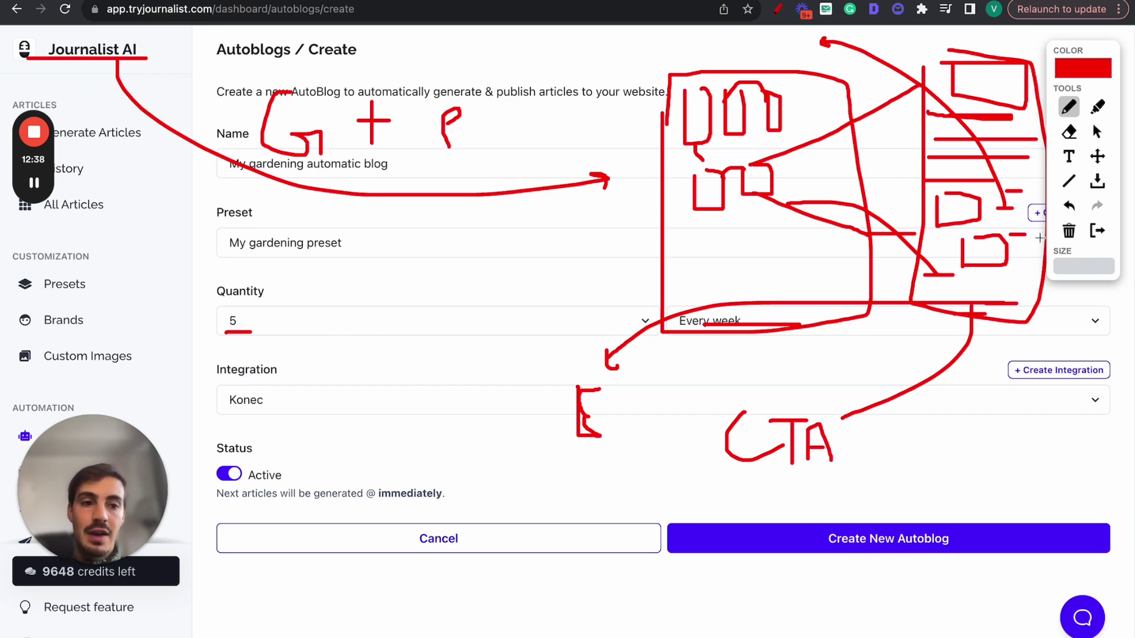
click(1096, 232)
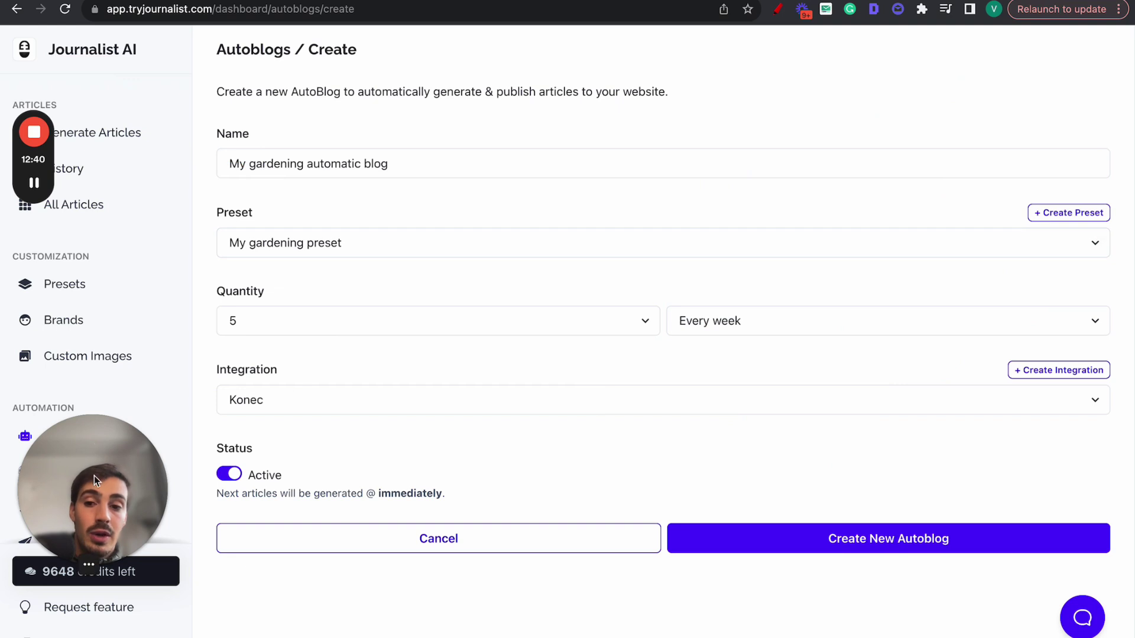
Open the form for creating a new indexer and view its Google connection and compatible integrations
drag(90, 494, 963, 458)
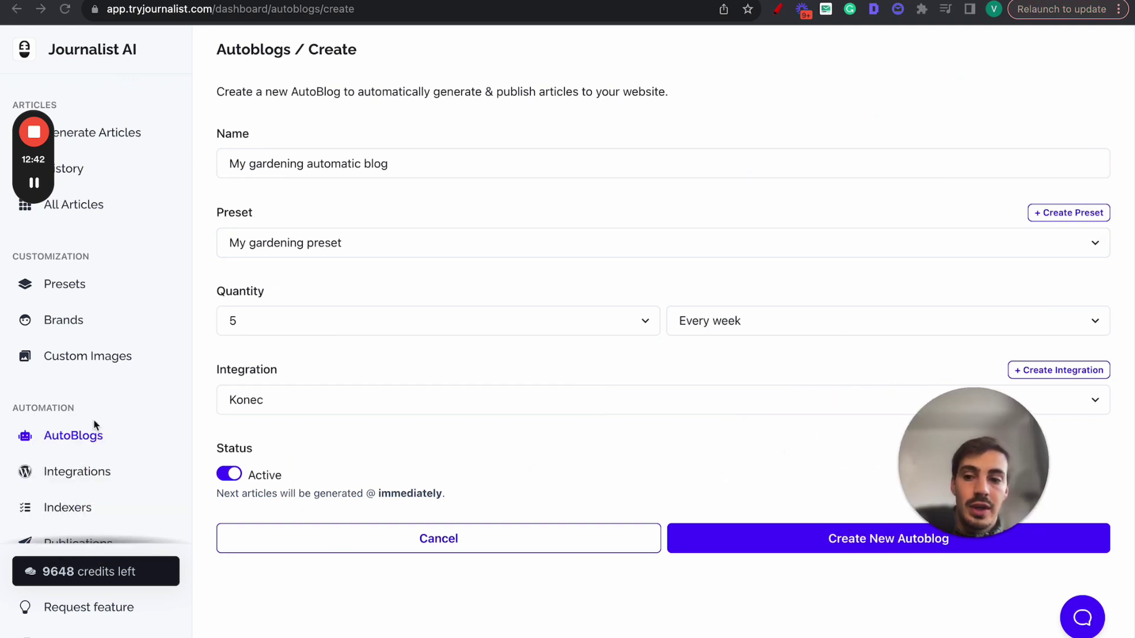
scroll(169, 422, down, 2)
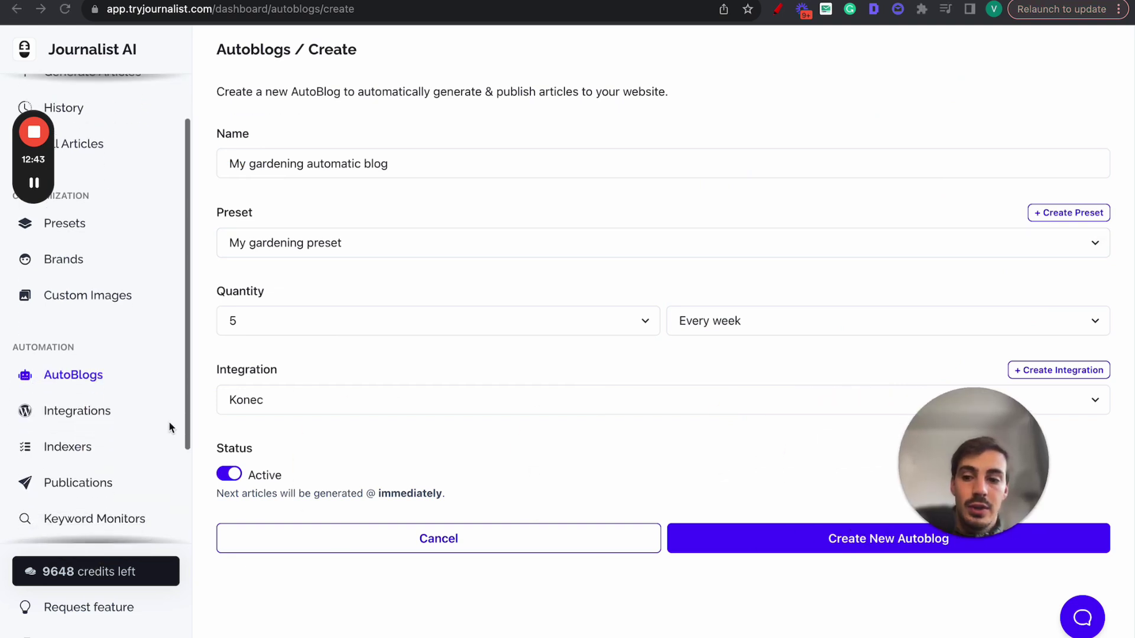
click(97, 454)
click(693, 201)
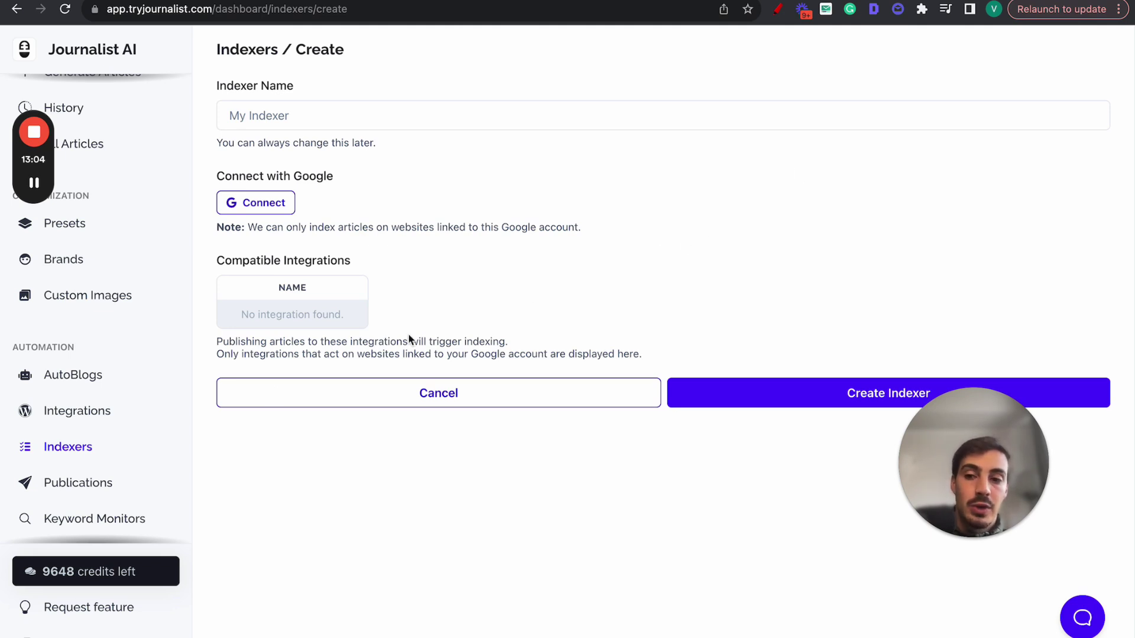
Start a new keyword monitor and name it "Gardening Site"
click(132, 518)
drag(956, 420, 74, 425)
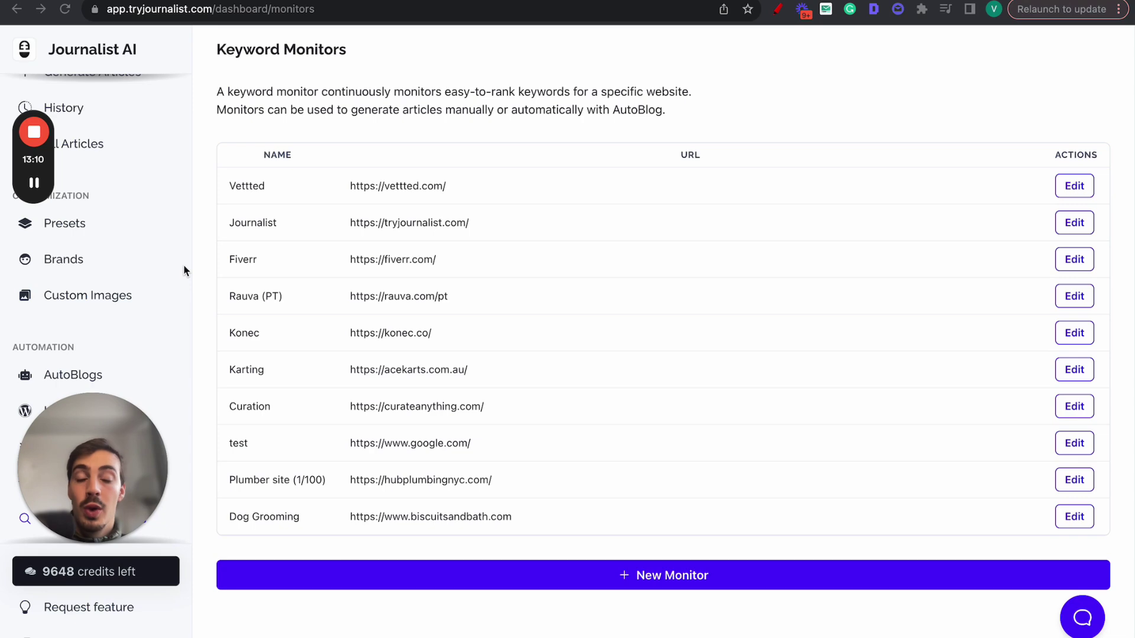
click(649, 580)
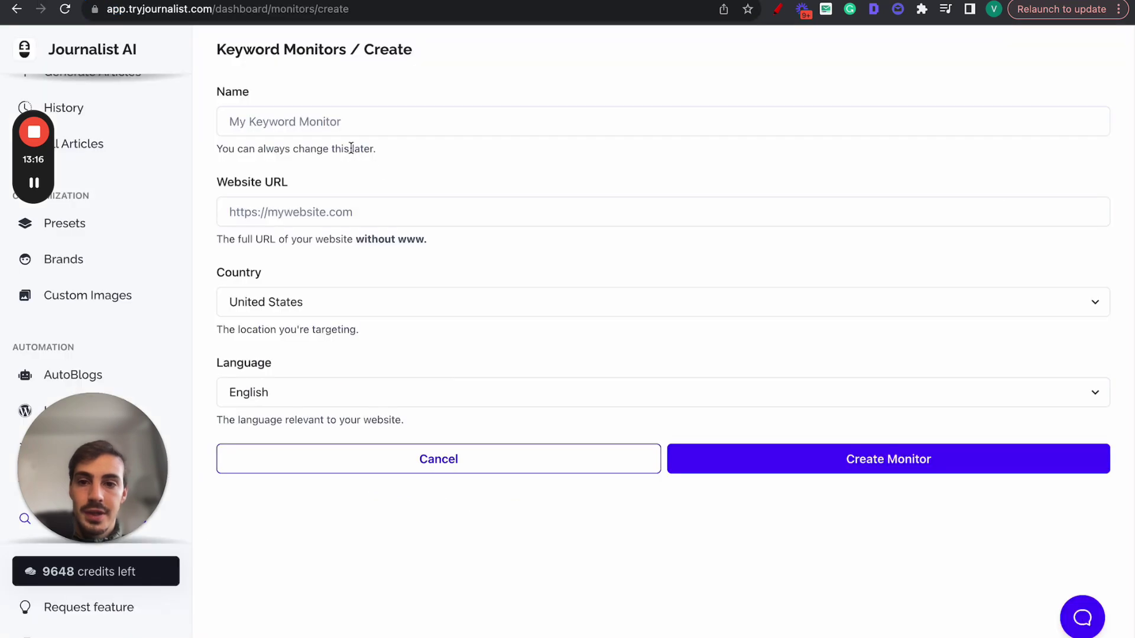
click(324, 120)
text(Gardening Site)
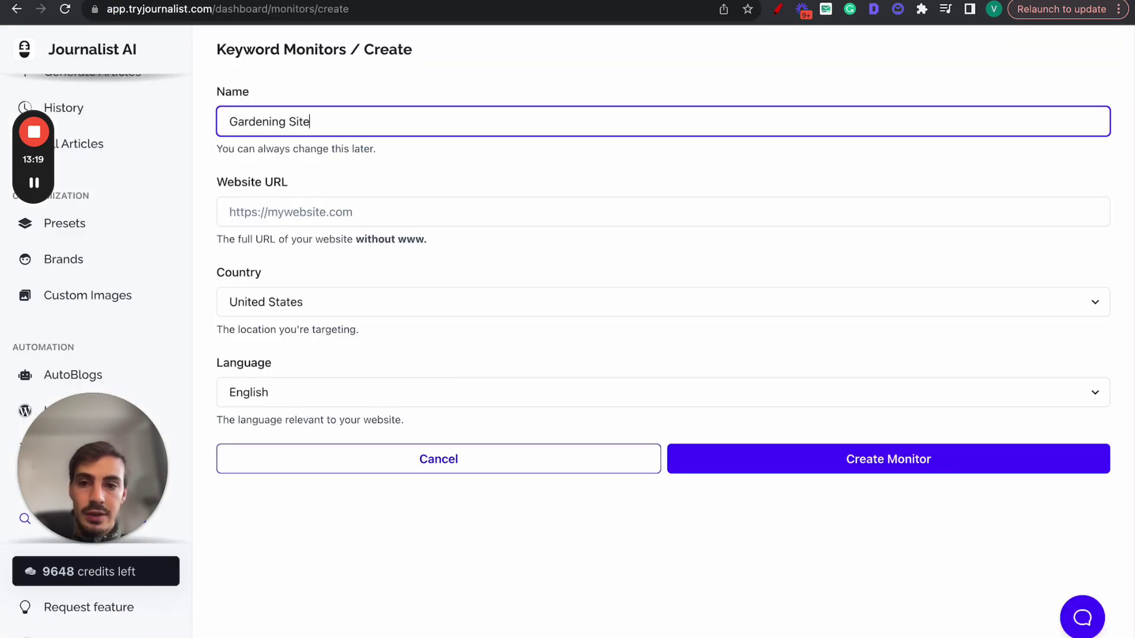
click(334, 211)
text(https://www.epicgardening.com/euphorbia-myrsinites/)
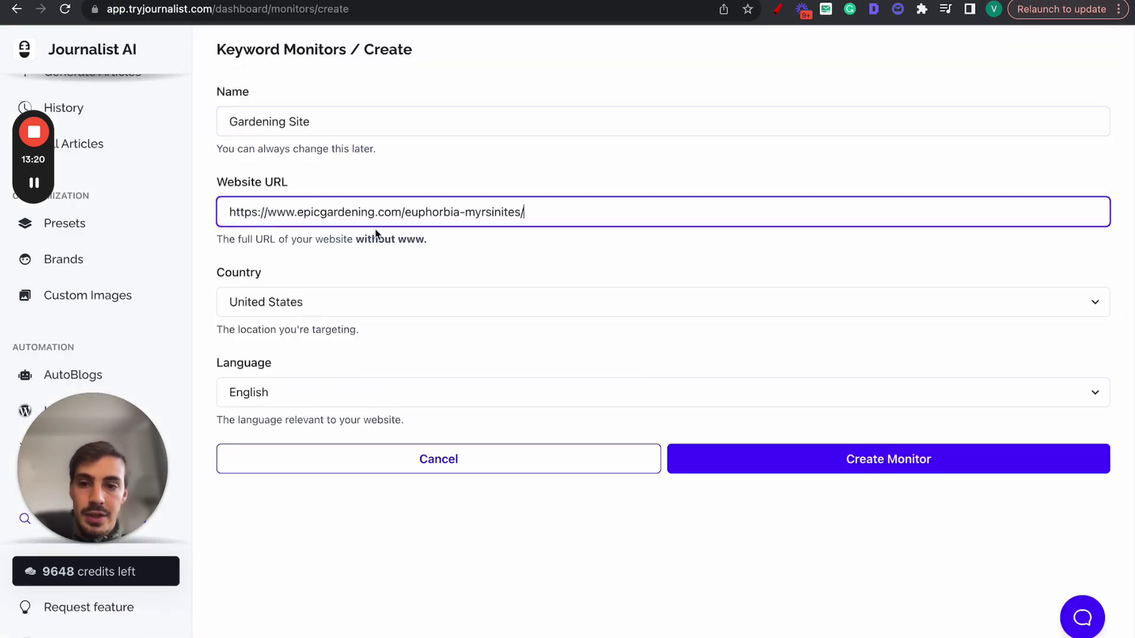
drag(525, 211, 406, 212)
key(BackSpace)
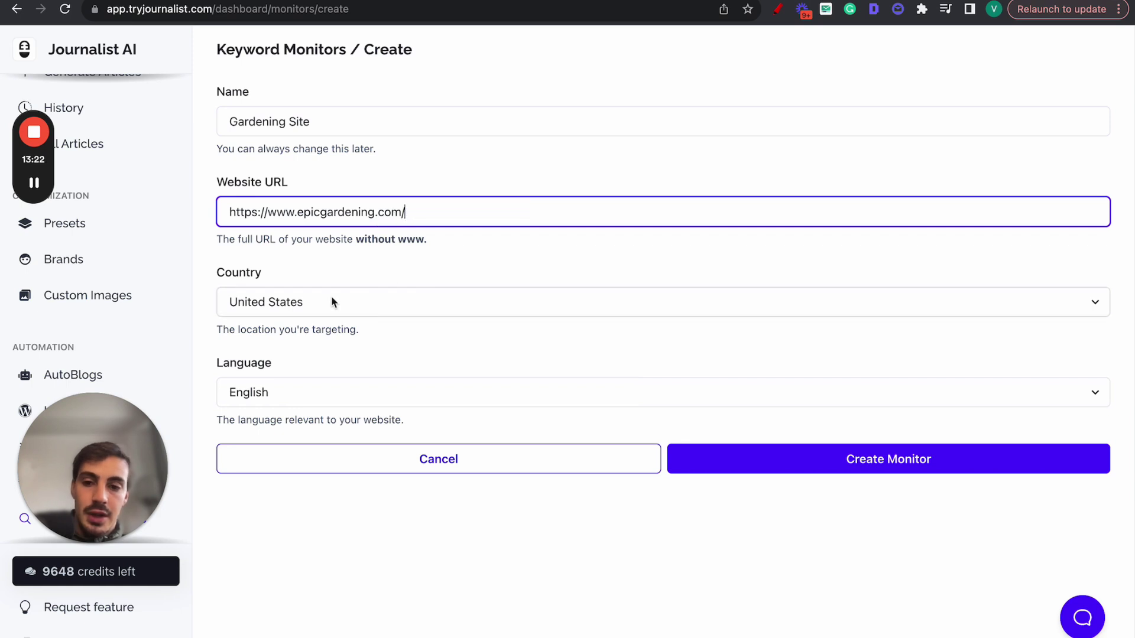
click(441, 373)
click(800, 467)
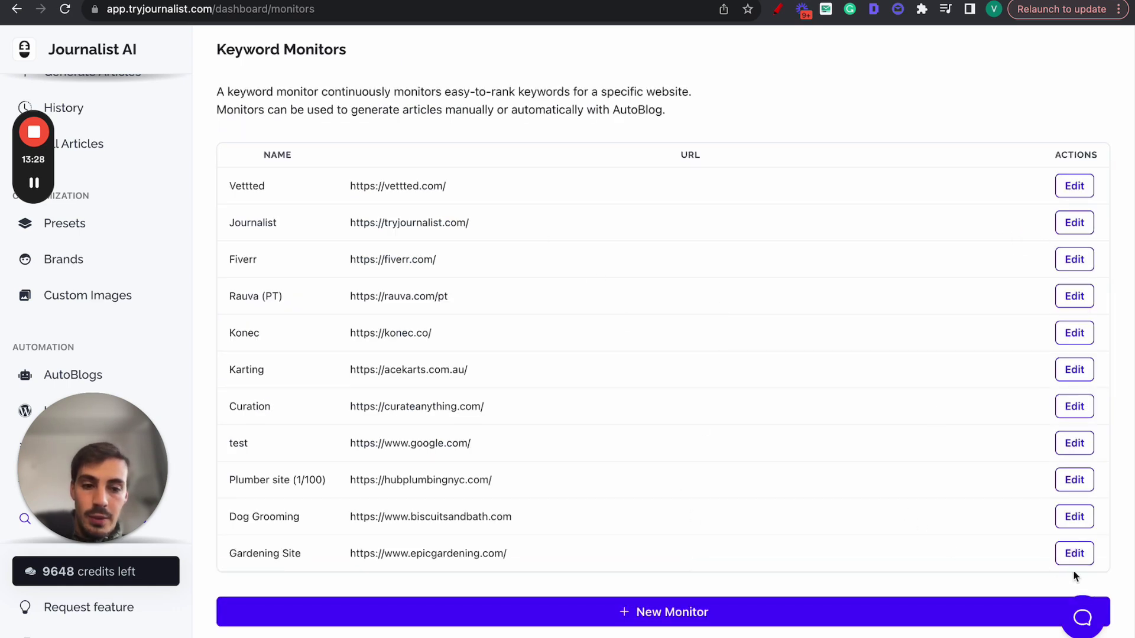
Open the Gardening Site monitor for editing and refresh its keyword suggestions
click(1075, 554)
scroll(714, 519, down, 1)
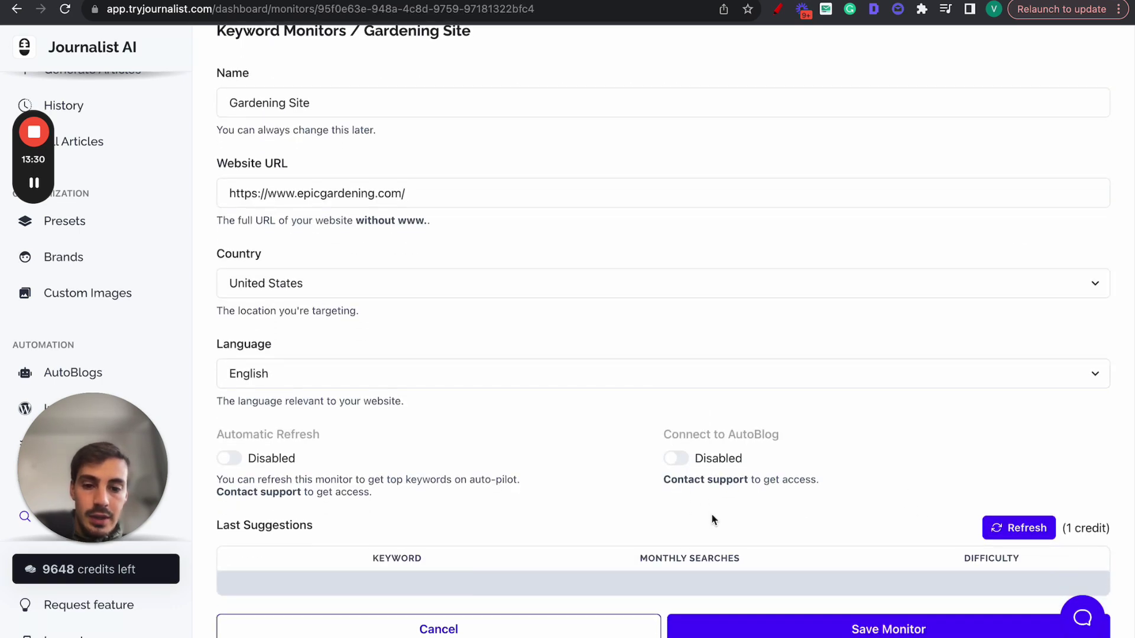
click(720, 590)
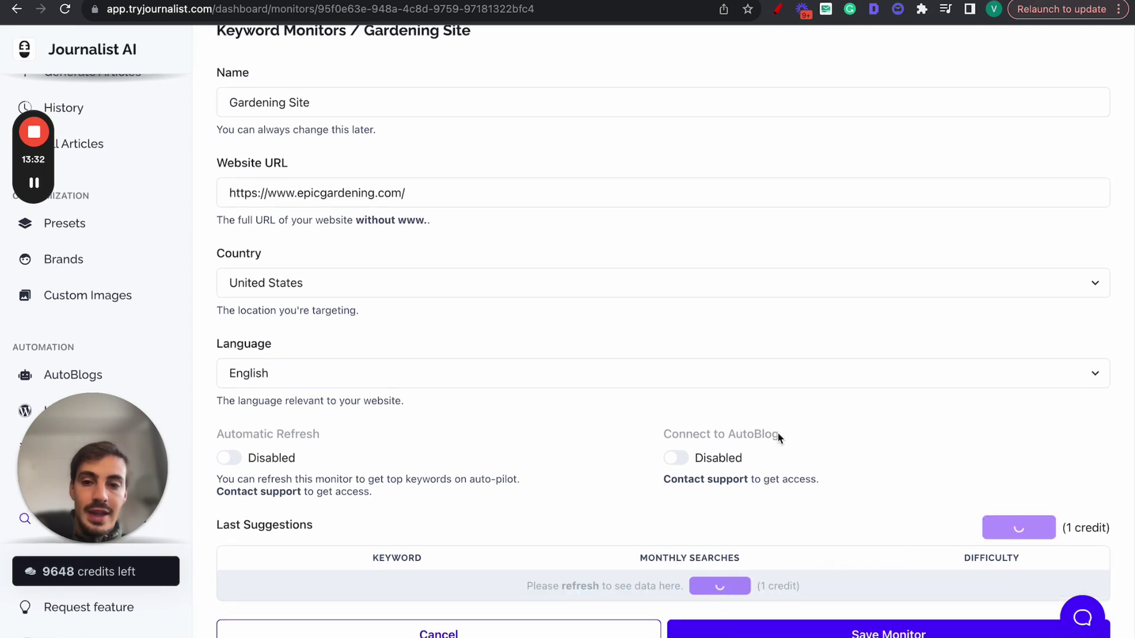
Review the suggested keywords for the gardening site and highlight "gardening 101 pdf" for a closer look
scroll(792, 434, down, 1)
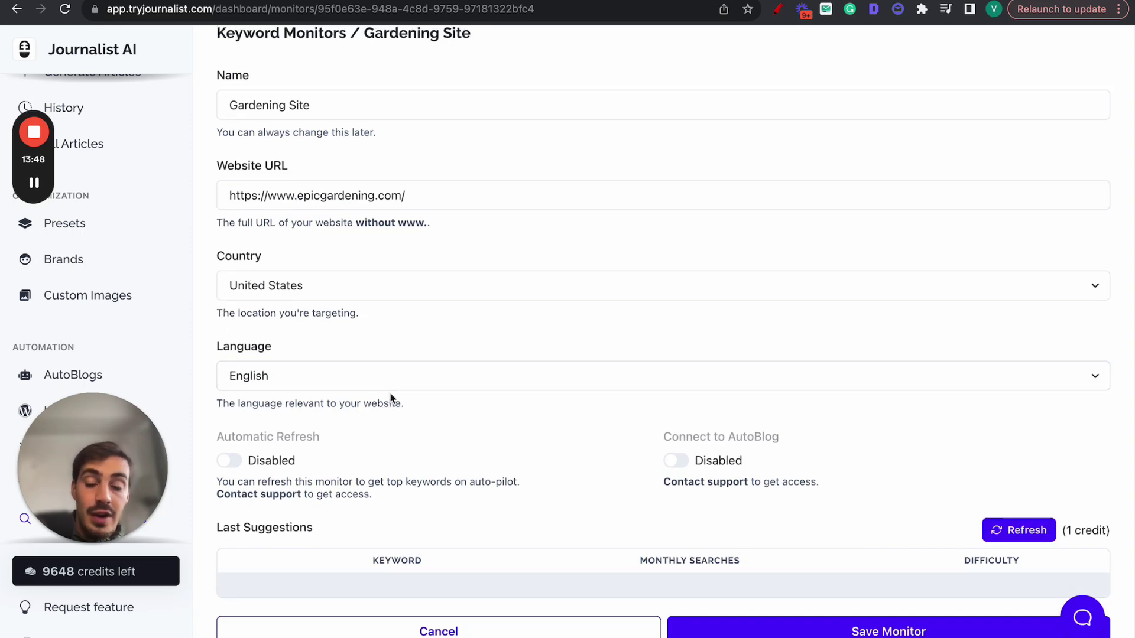
scroll(389, 394, down, 1)
scroll(390, 394, down, 10)
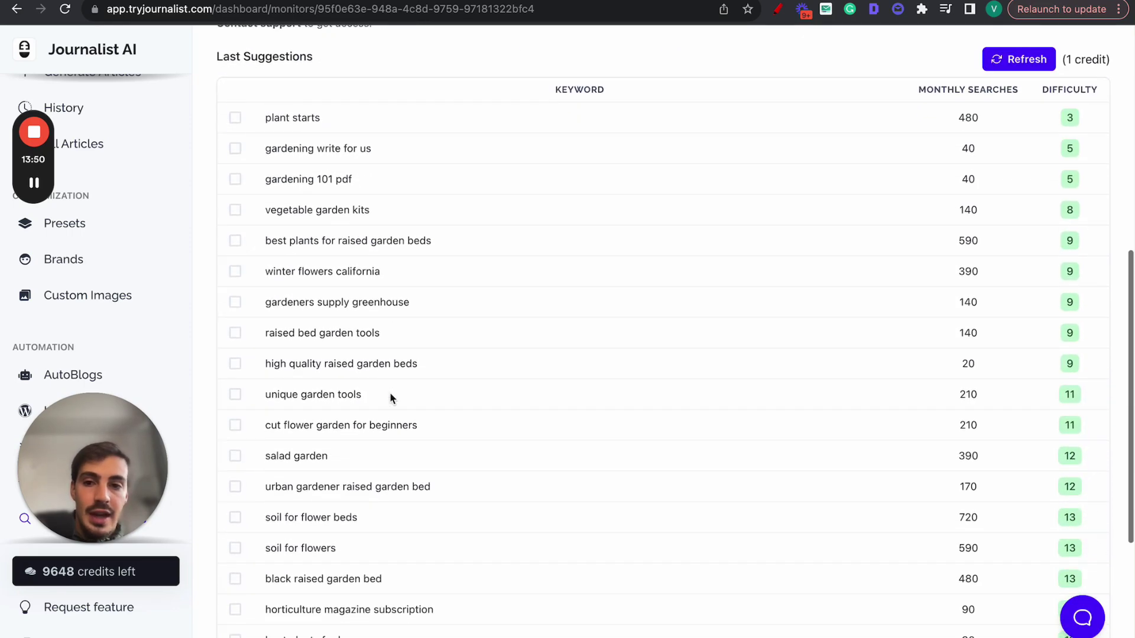
scroll(312, 144, down, 2)
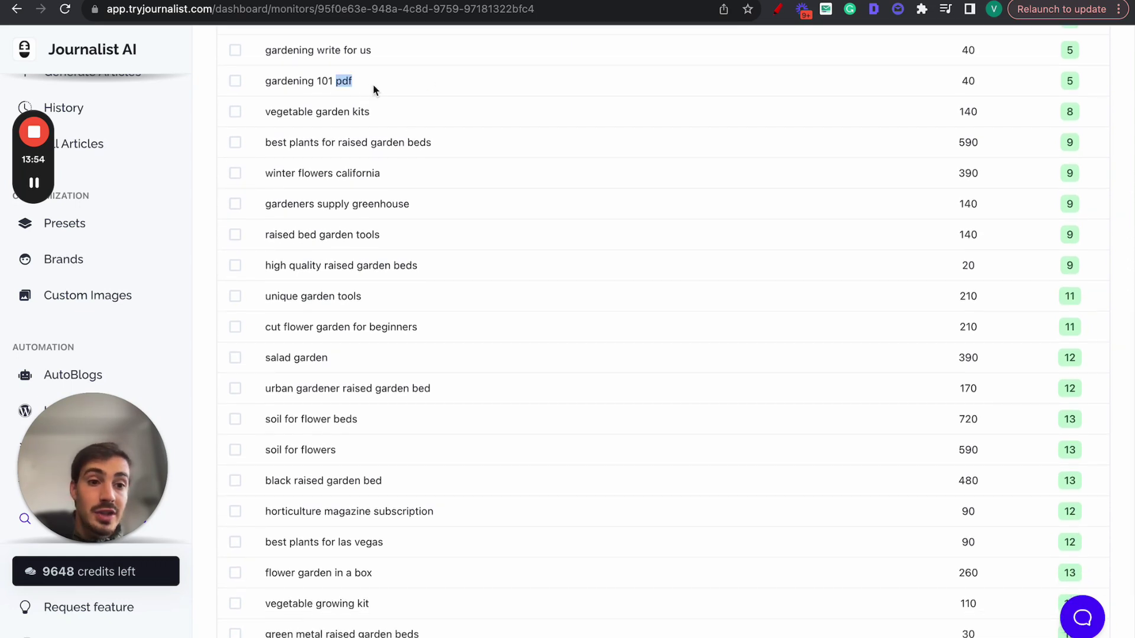
triple_click(322, 85)
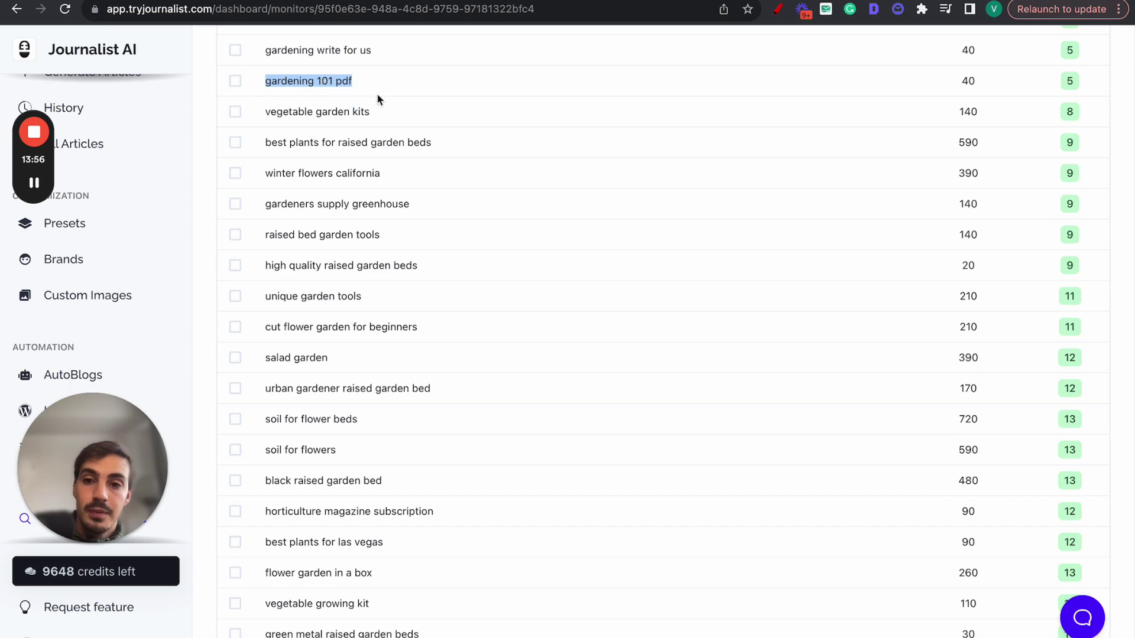
scroll(325, 92, down, 1)
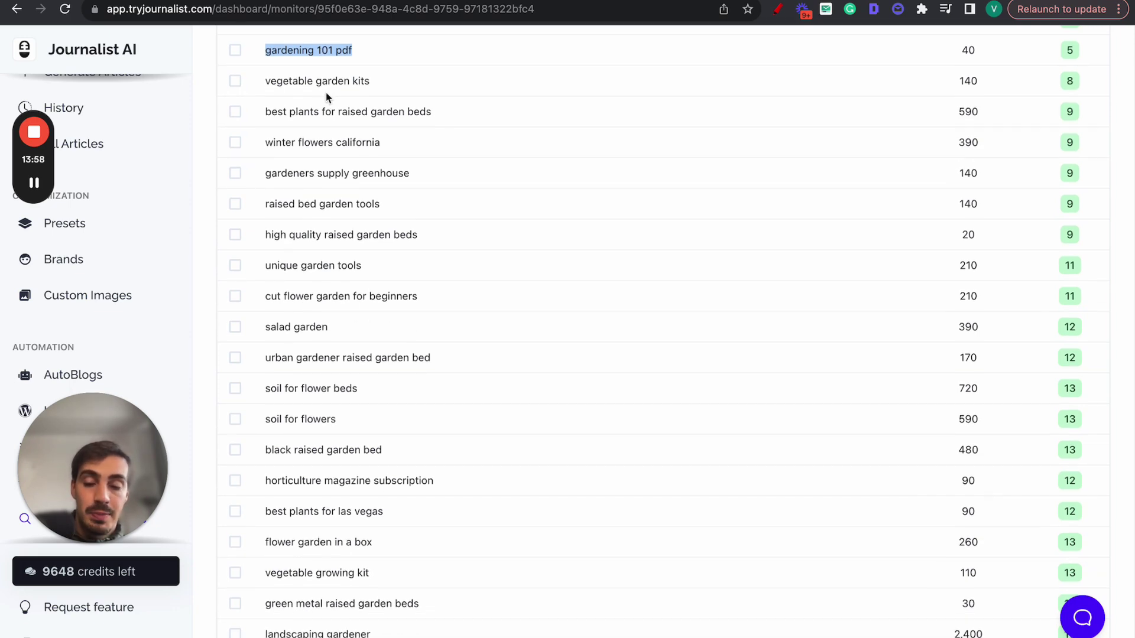
scroll(326, 93, up, 1)
scroll(326, 93, up, 5)
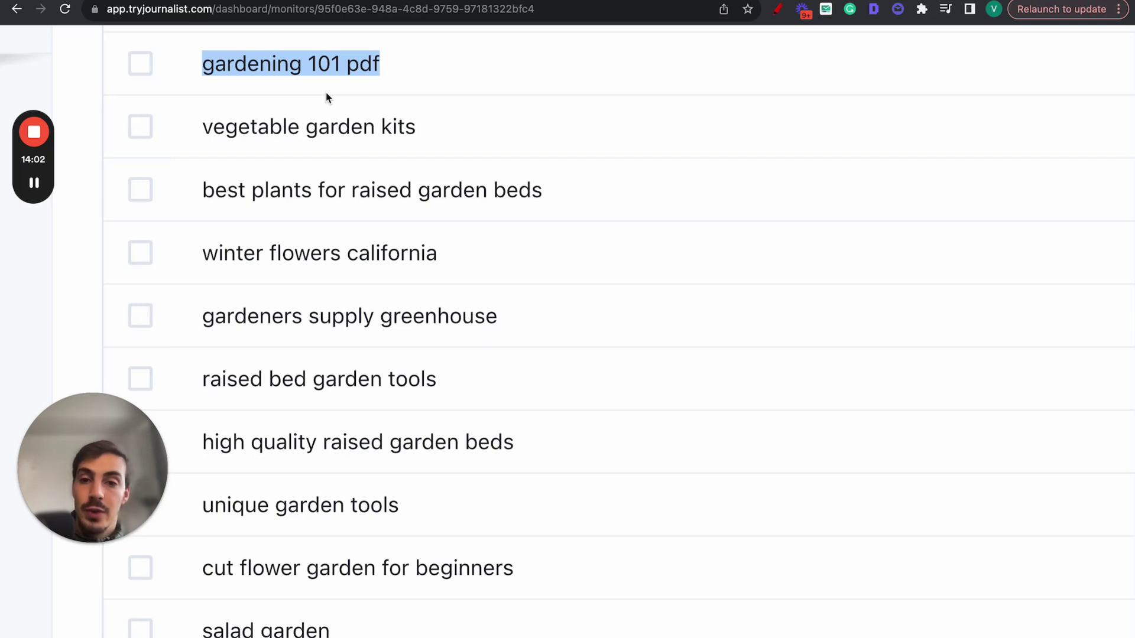
scroll(327, 97, down, 5)
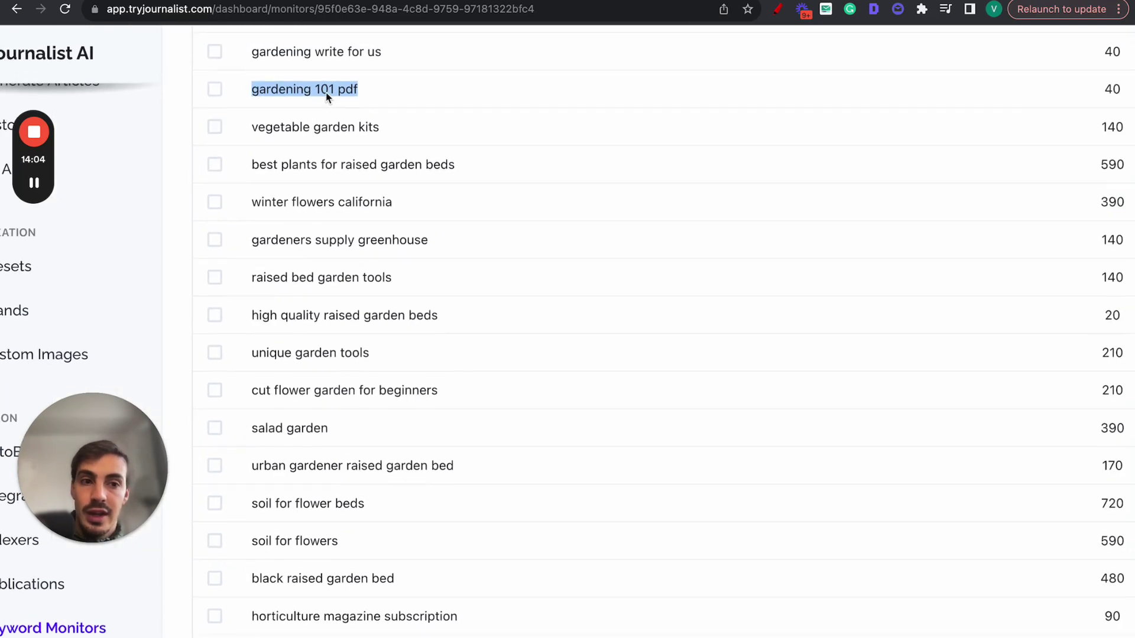
scroll(326, 93, down, 3)
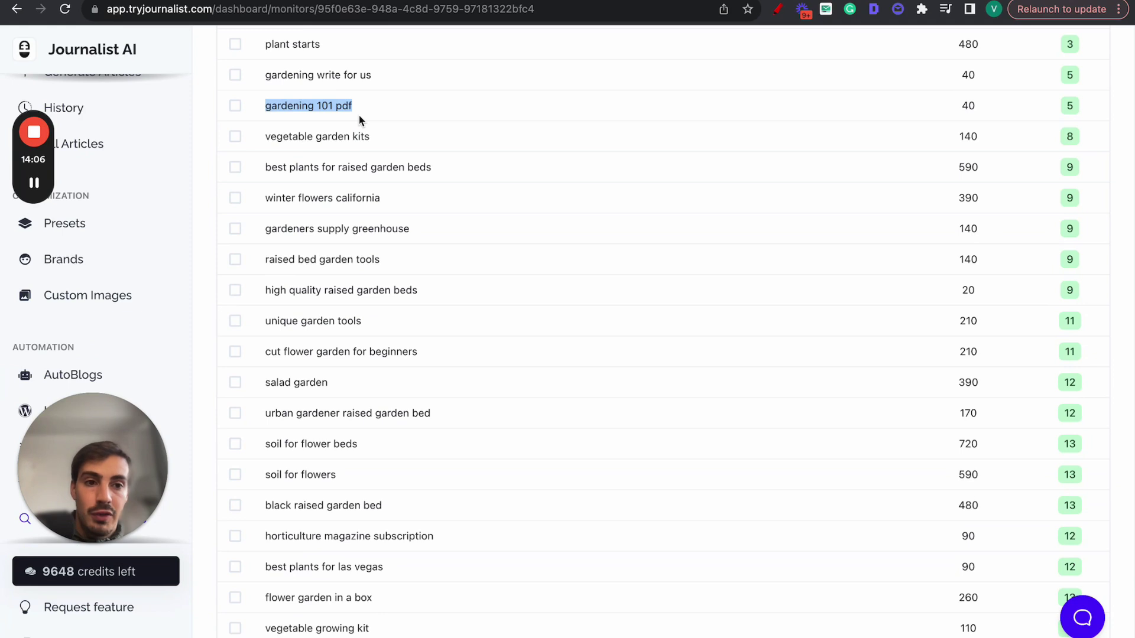
Check the monthly searches and difficulty of the keyword "gardening 101 pdf", then continue through the suggestions
scroll(887, 236, up, 1)
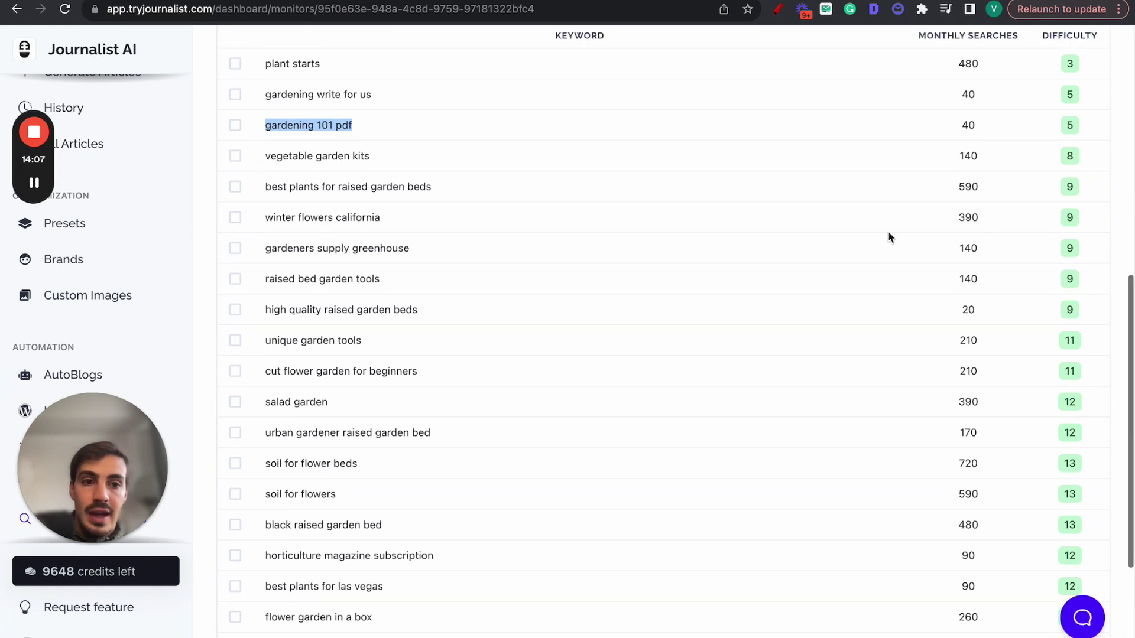
click(970, 126)
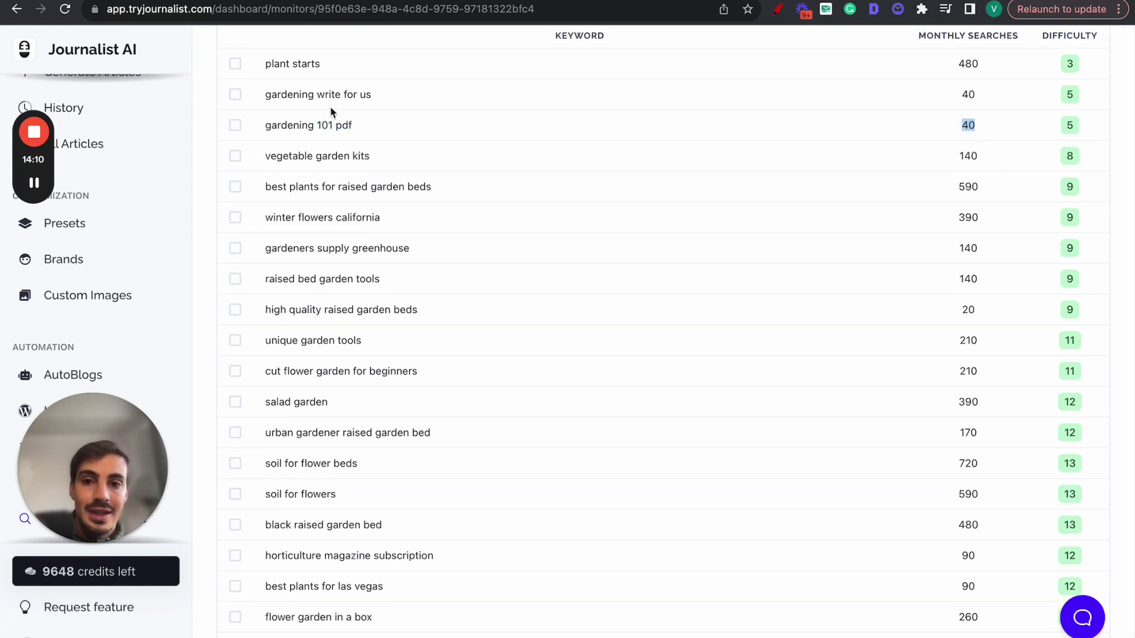
triple_click(319, 133)
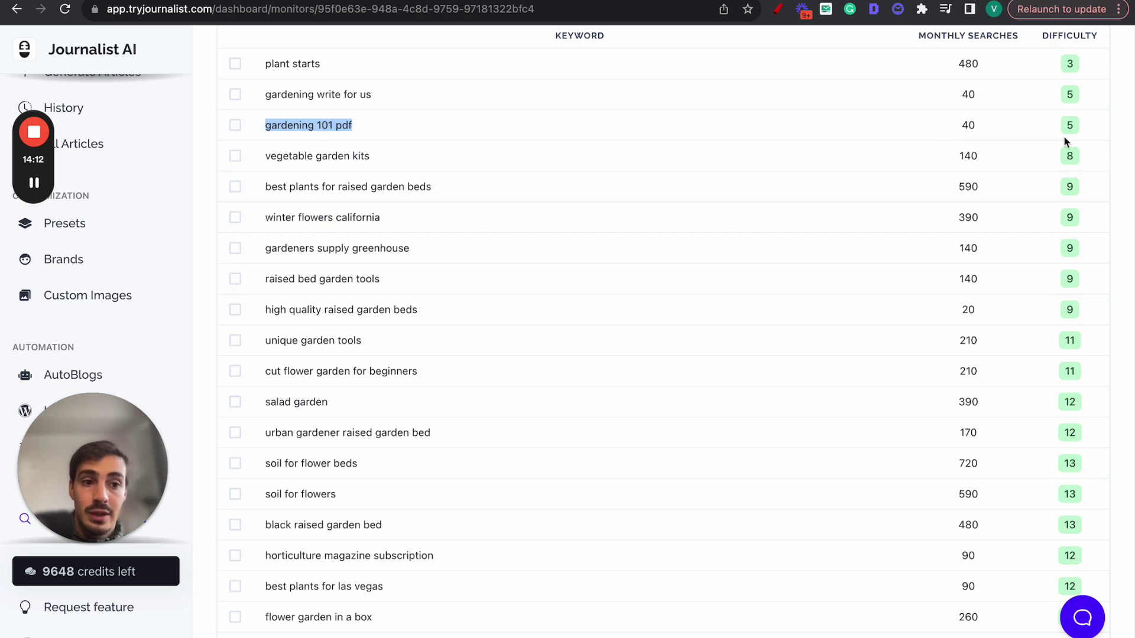
drag(1065, 137, 1109, 129)
scroll(428, 184, down, 2)
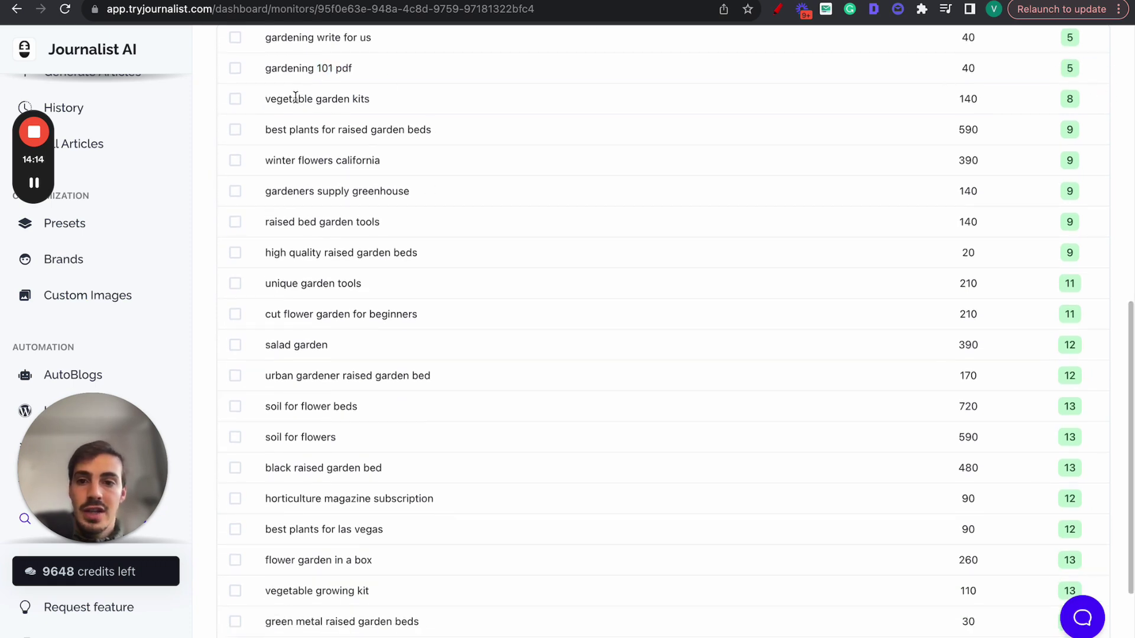
Examine the easy-to-rank suggestions, highlighting "vegetable garden kits", "best plants for raised garden beds" and the soil and flower keywords further down the list
triple_click(309, 101)
triple_click(349, 131)
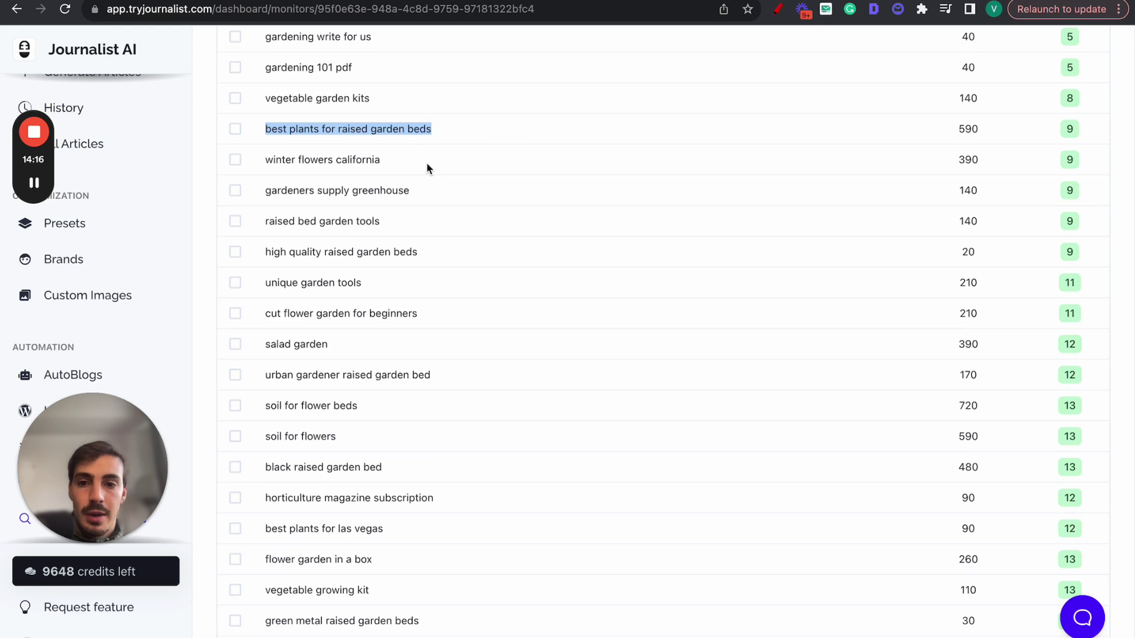
scroll(427, 167, down, 3)
drag(275, 71, 348, 239)
scroll(348, 238, up, 6)
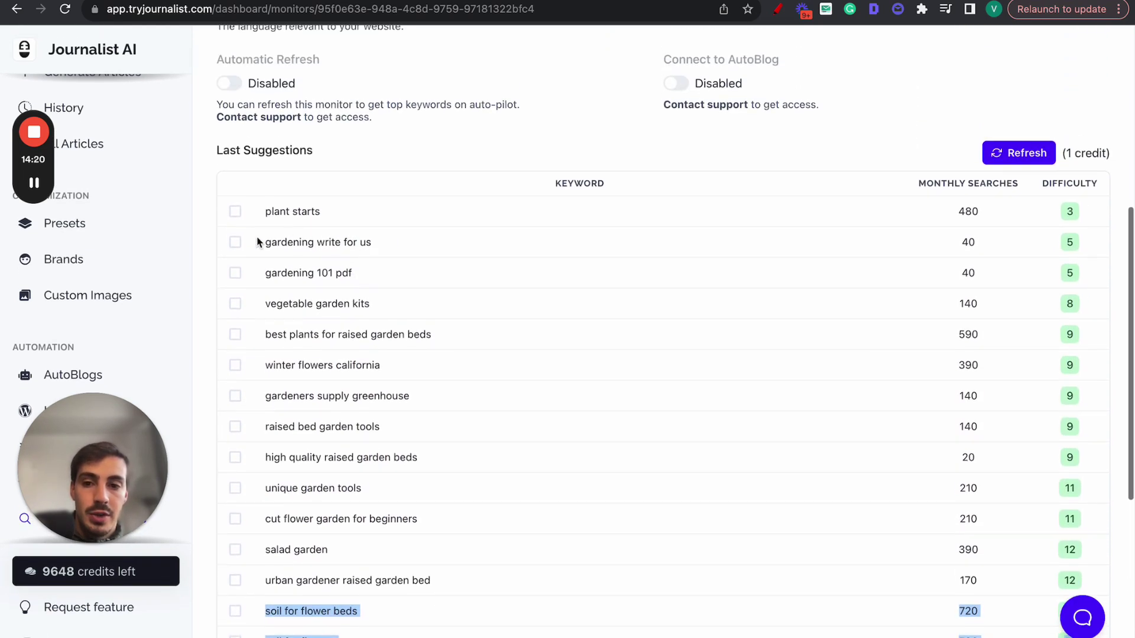
Select the keywords plant starts, gardening write for us, gardening 101 pdf, best plants for raised garden beds, winter flowers california, gardeners supply greenhouse and salad garden
click(235, 212)
click(234, 242)
click(234, 272)
click(241, 348)
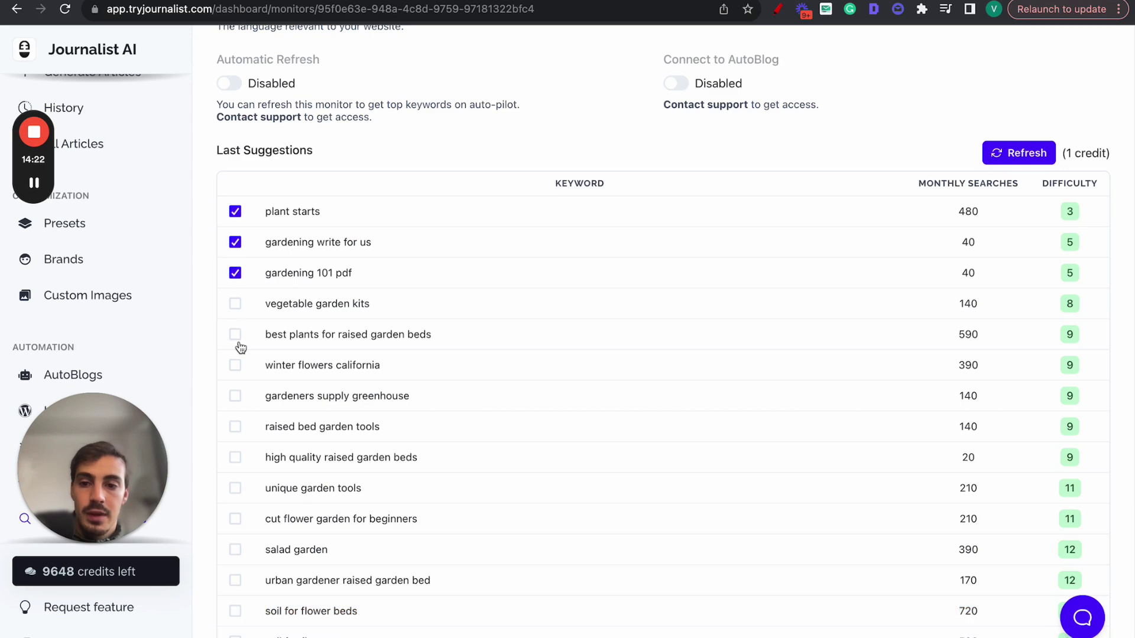
click(235, 335)
click(235, 396)
scroll(237, 402, down, 3)
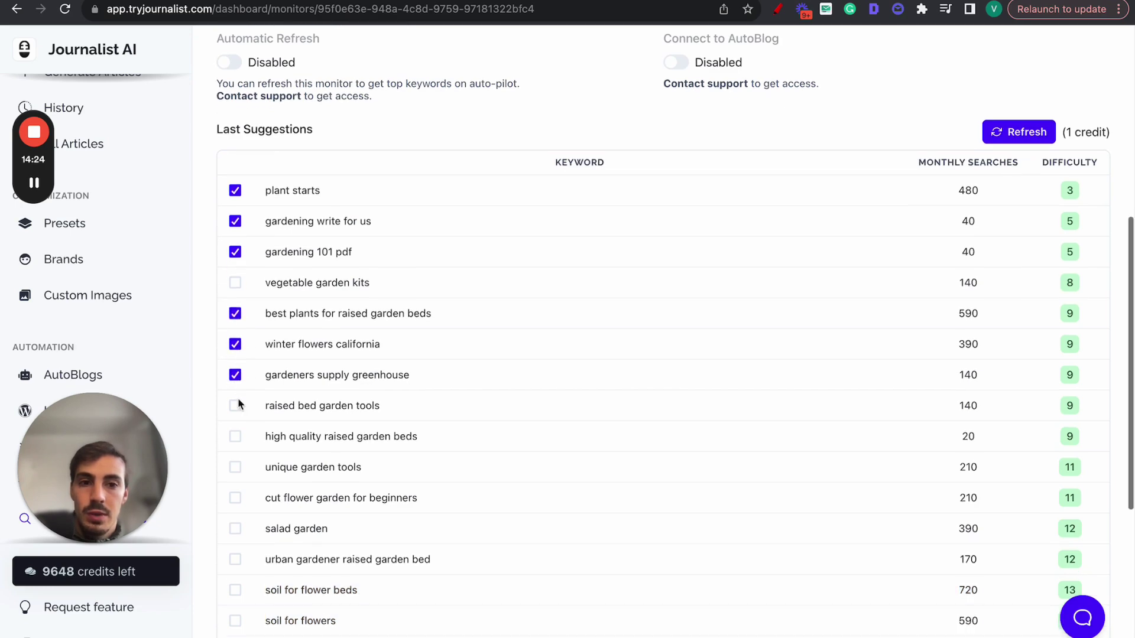
click(235, 400)
scroll(631, 217, up, 4)
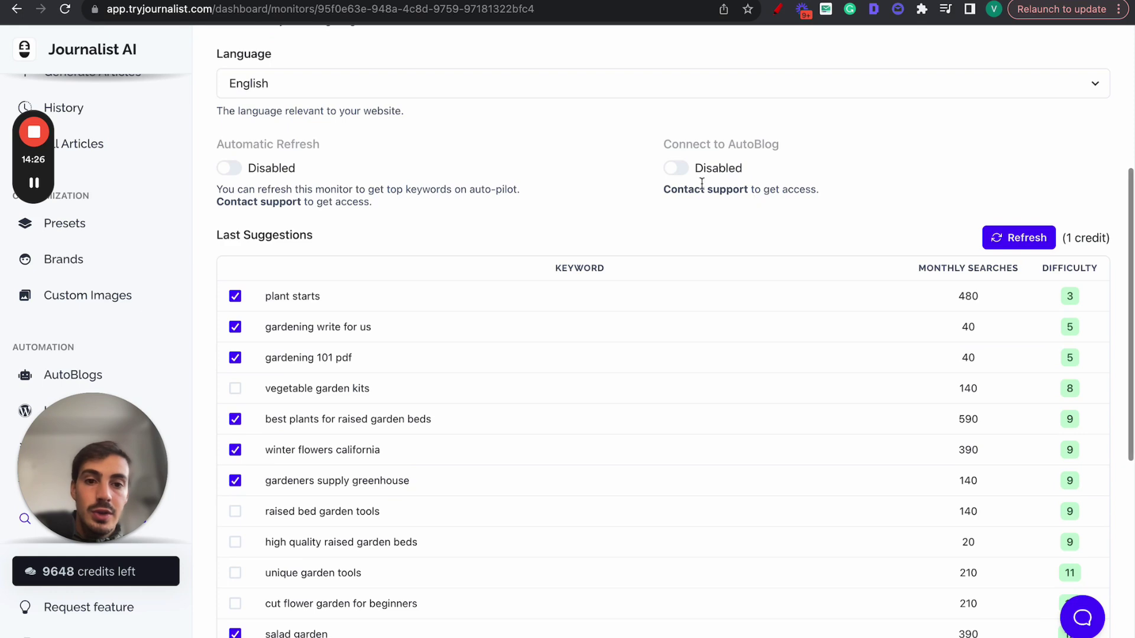
Review the Gardening Site monitor's settings and its chosen keywords, and return to the Generate Articles page
scroll(680, 180, up, 3)
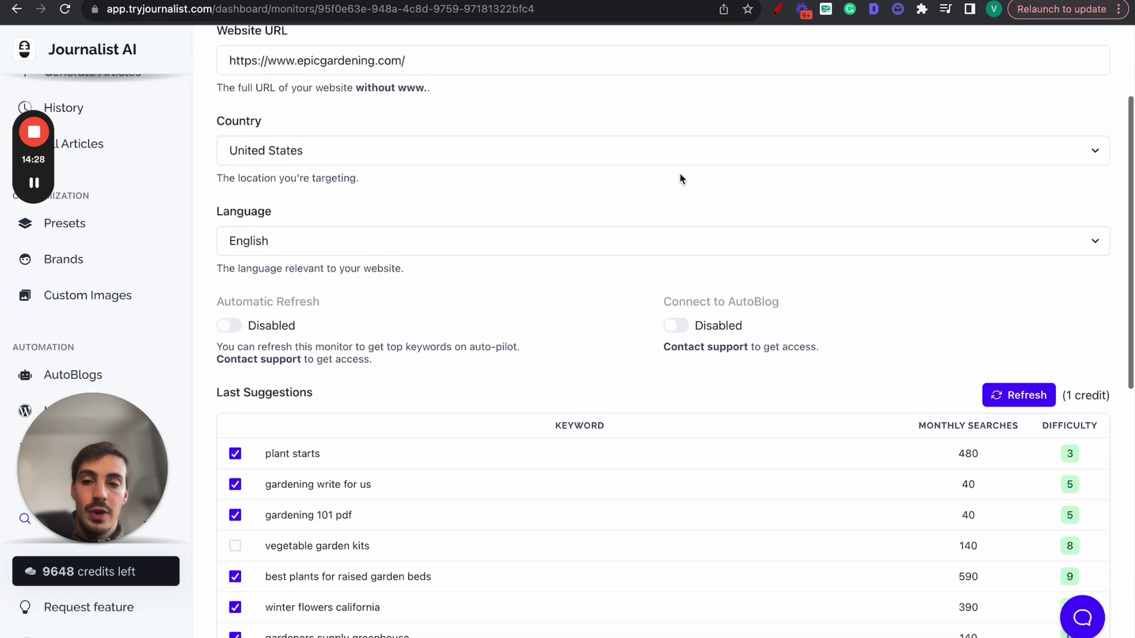
scroll(680, 177, down, 8)
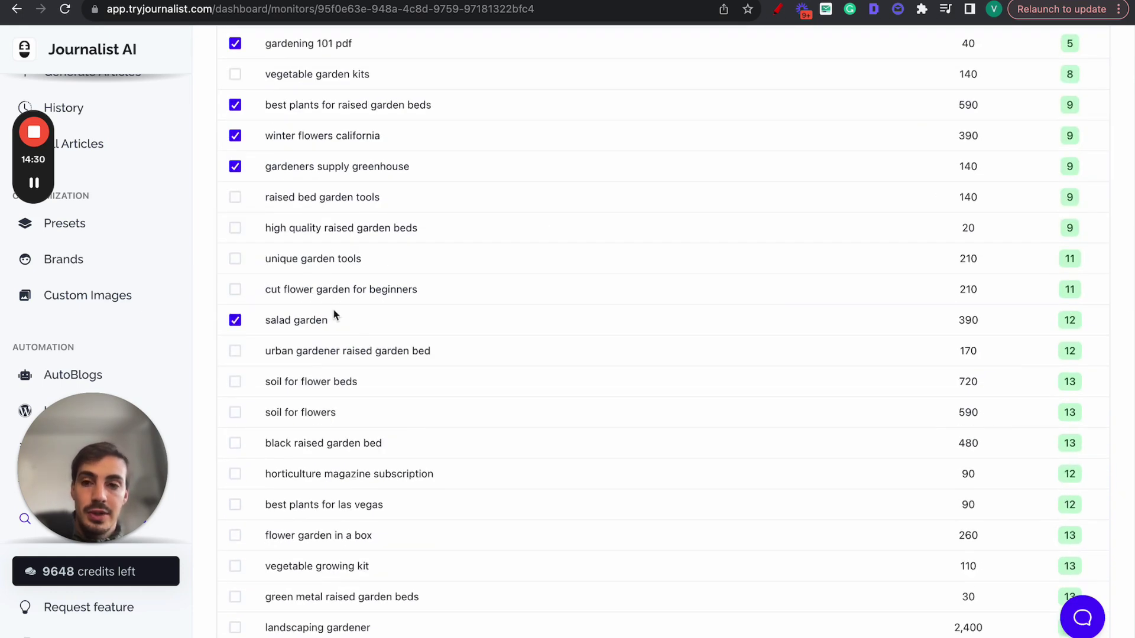
scroll(335, 315, down, 3)
scroll(367, 311, up, 12)
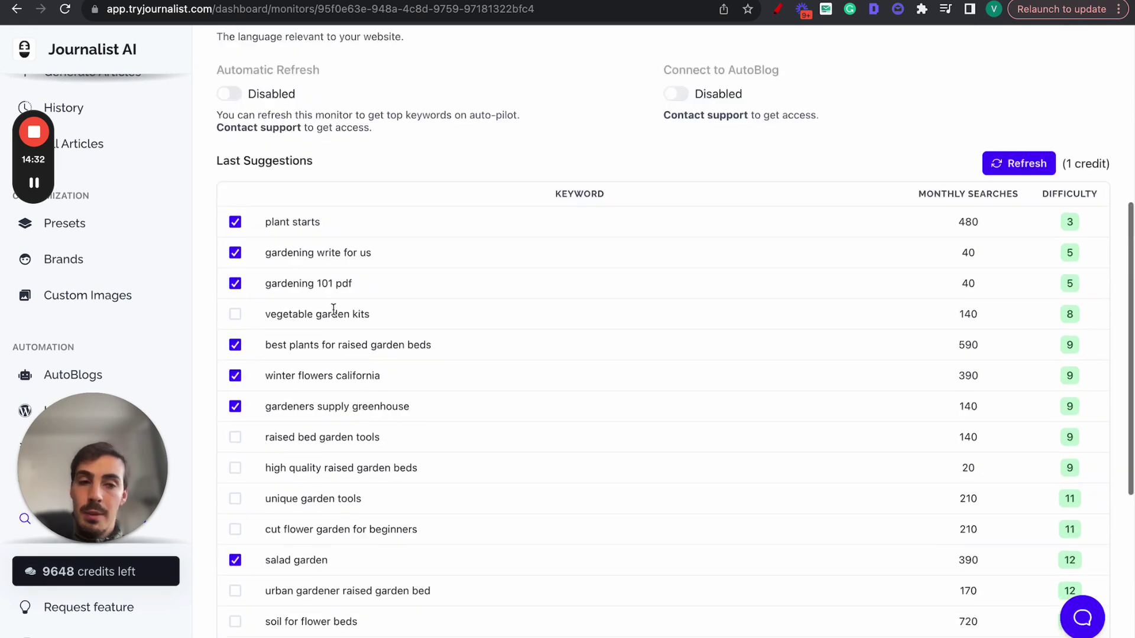
scroll(180, 167, up, 2)
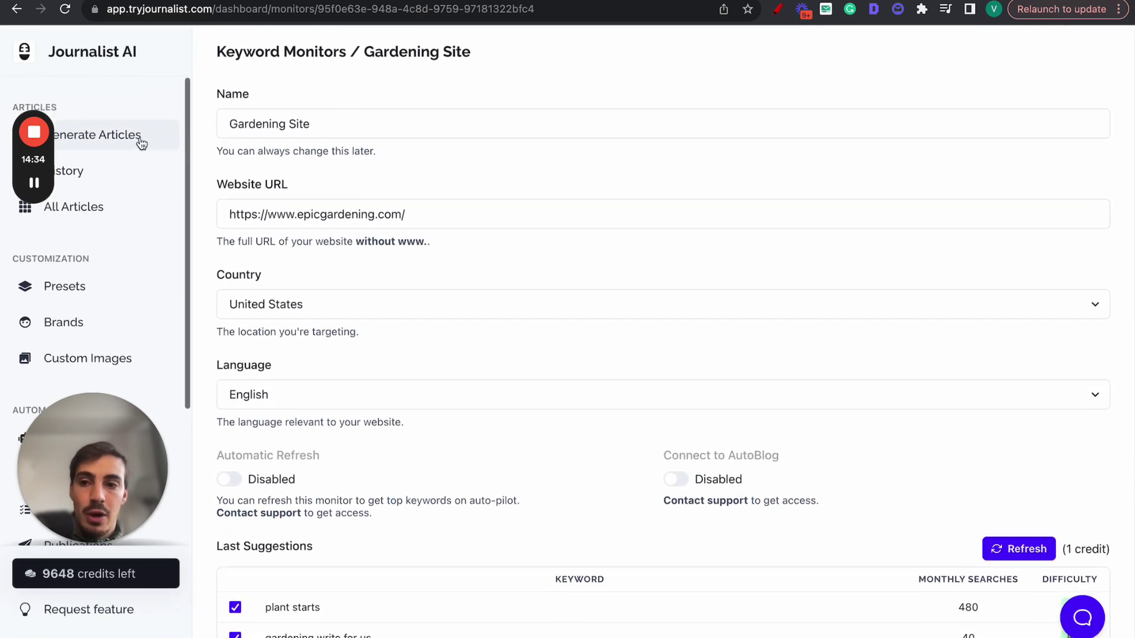
click(120, 54)
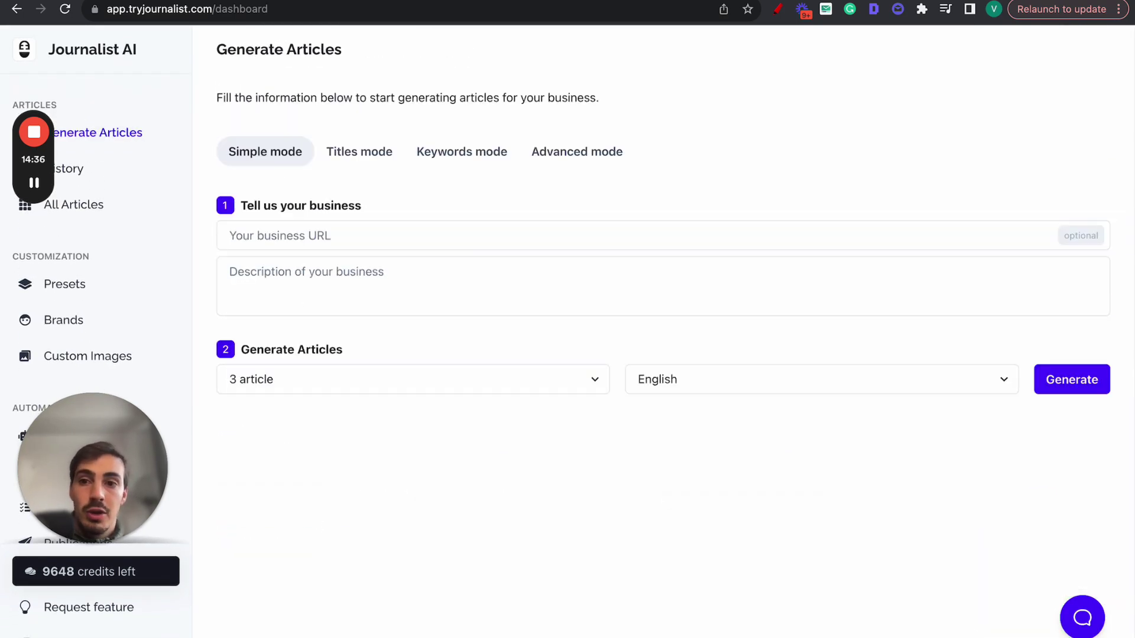
Switch to the Epic Gardening website and go from the Euphorbia Myrsinites article to the site's home page
key(ctrl+Tab)
scroll(286, 107, up, 6)
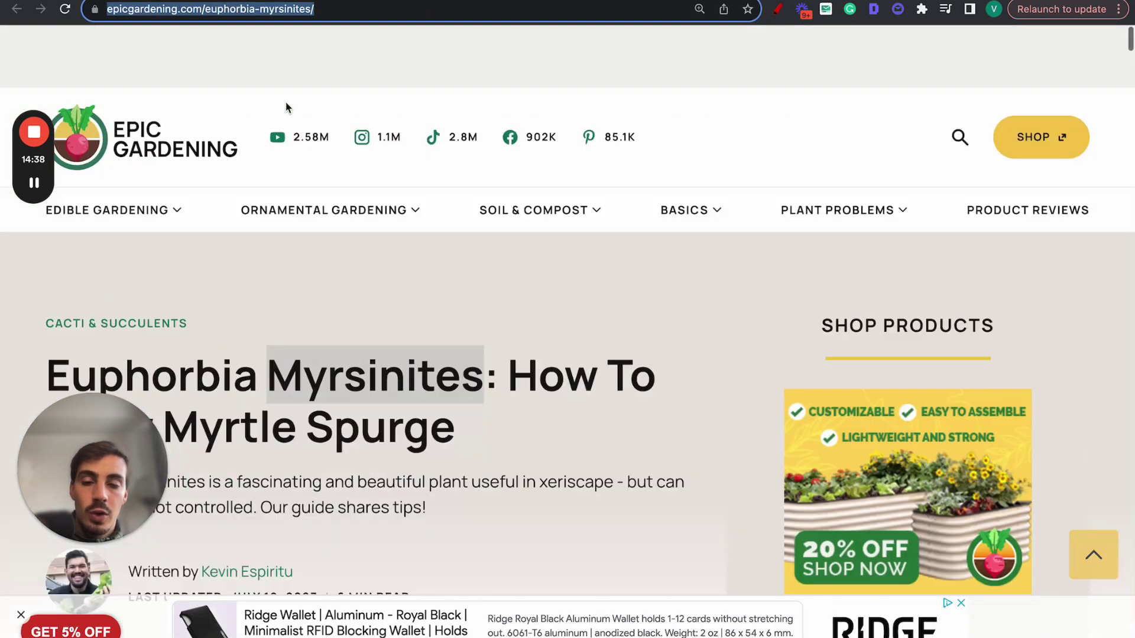
scroll(254, 127, down, 1)
mouse_move(362, 213)
click(194, 90)
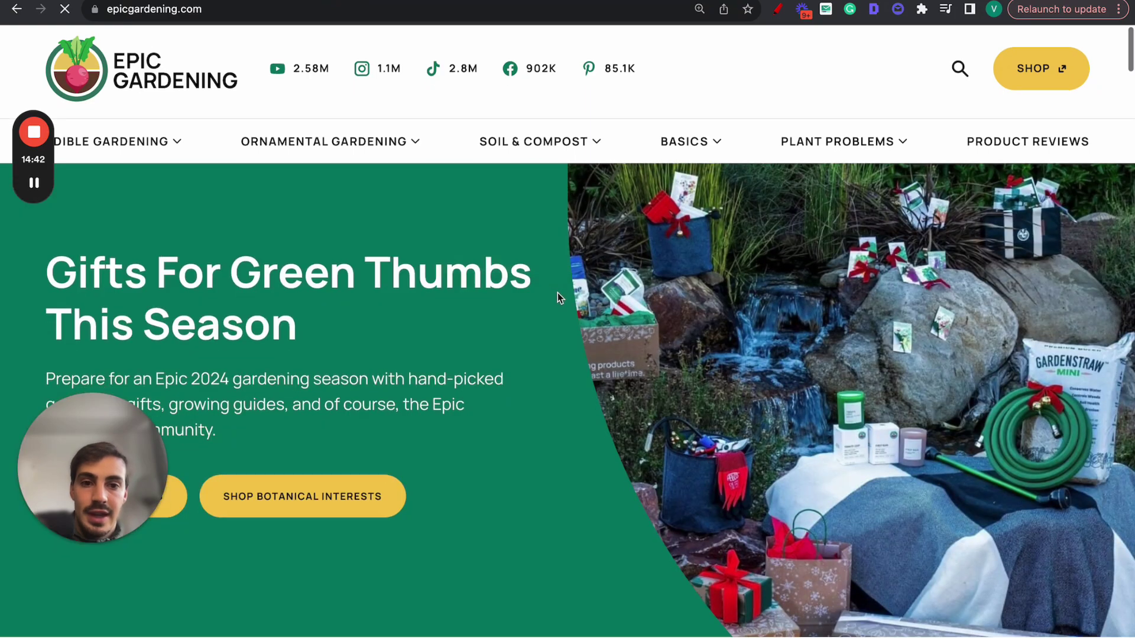
Open the article "10 Best Gifts for Small Space Gardeners" from the home page and reduce the page zoom to 75%
scroll(560, 296, down, 10)
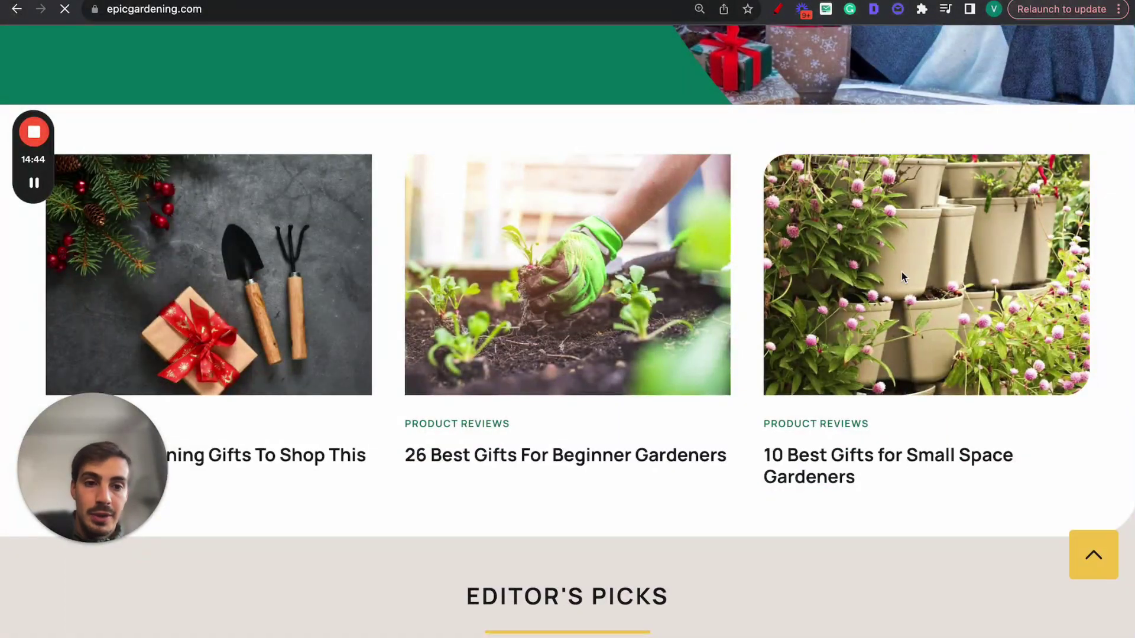
key(super+minus)
key(super+minus)
key(super+minus)
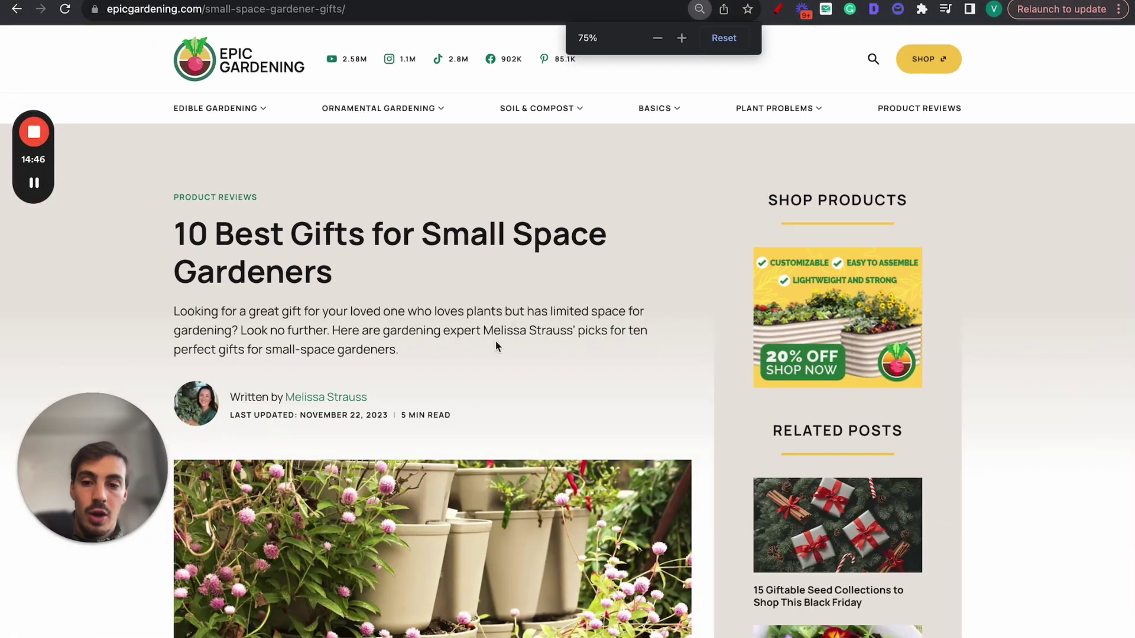
Skim the small-space gifts article to examine its product recommendations and the links to the shop
scroll(496, 342, down, 20)
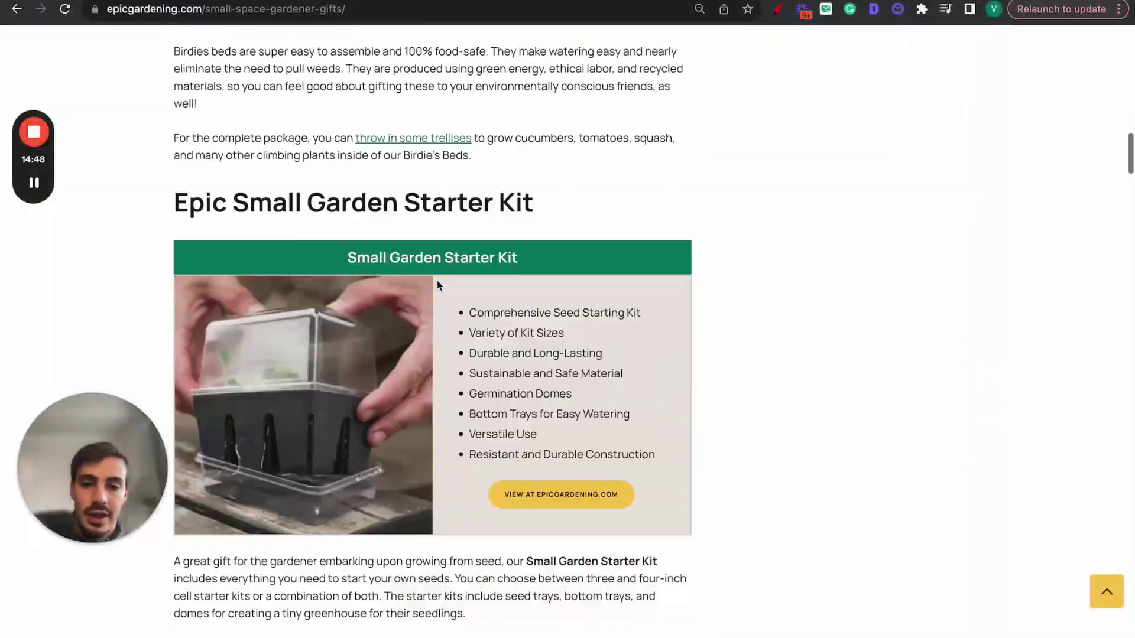
scroll(438, 280, up, 20)
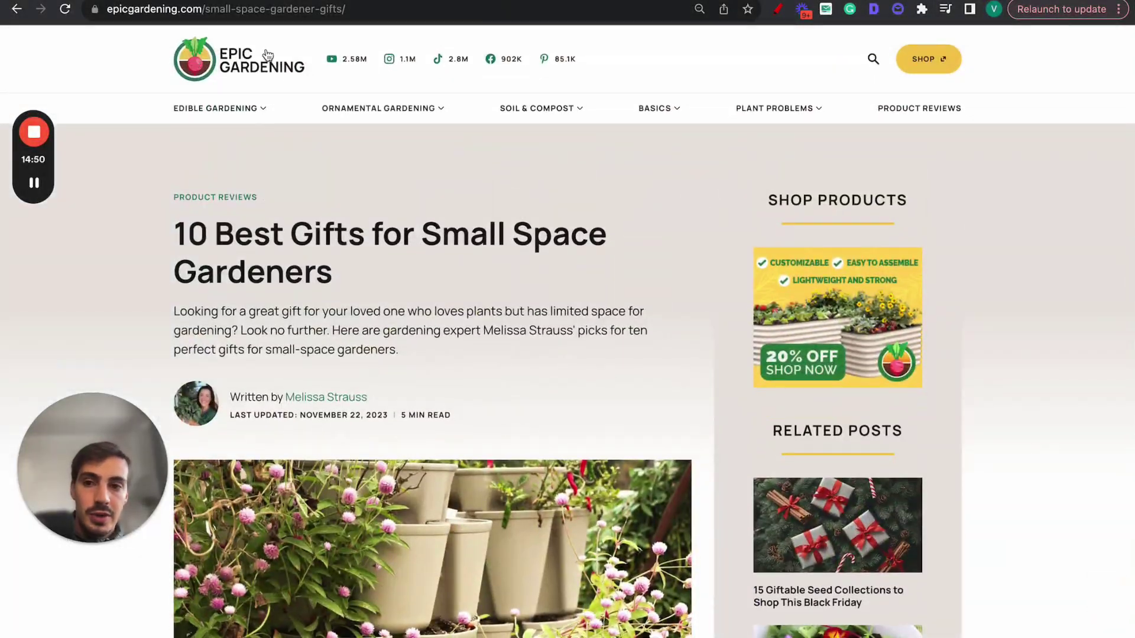
mouse_move(362, 105)
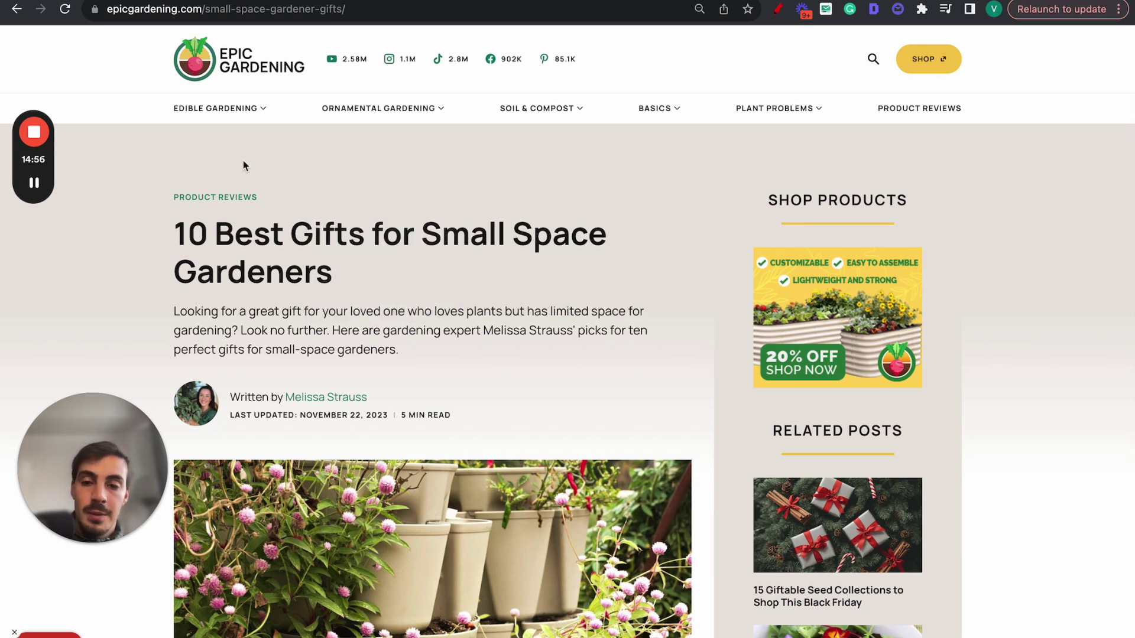
scroll(497, 292, down, 10)
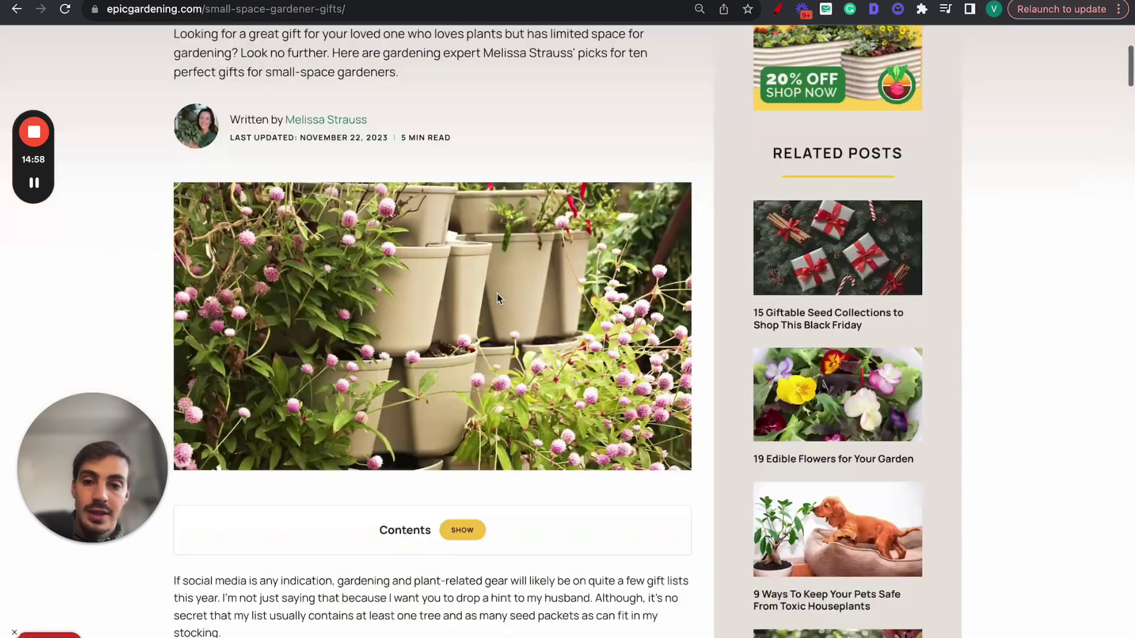
scroll(497, 296, down, 9)
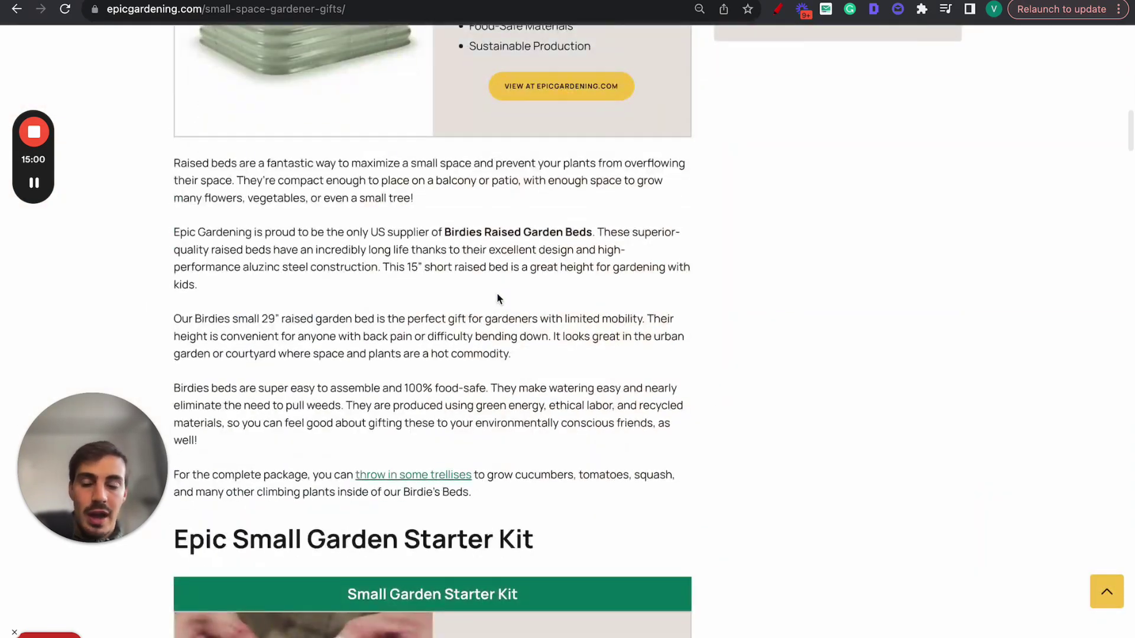
scroll(484, 270, down, 8)
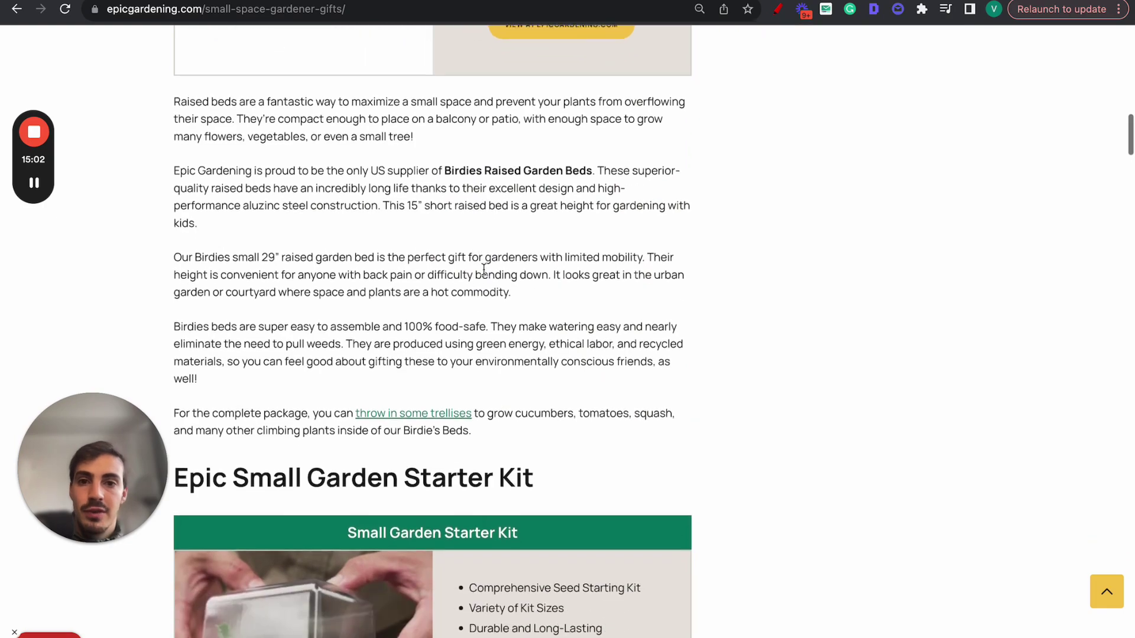
scroll(484, 270, down, 10)
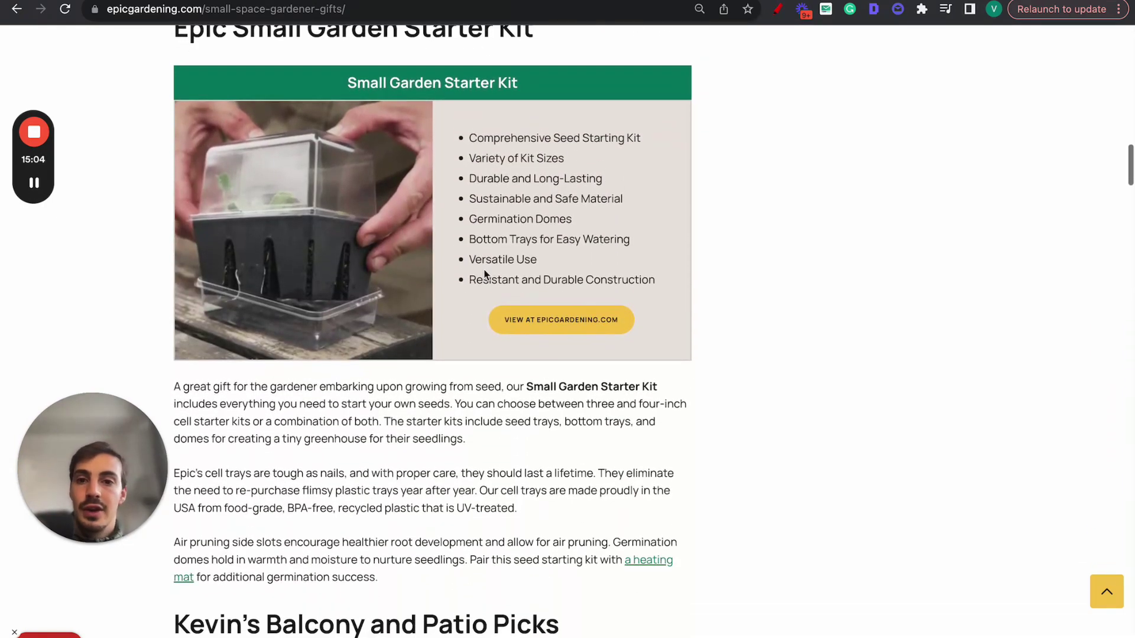
scroll(485, 273, down, 4)
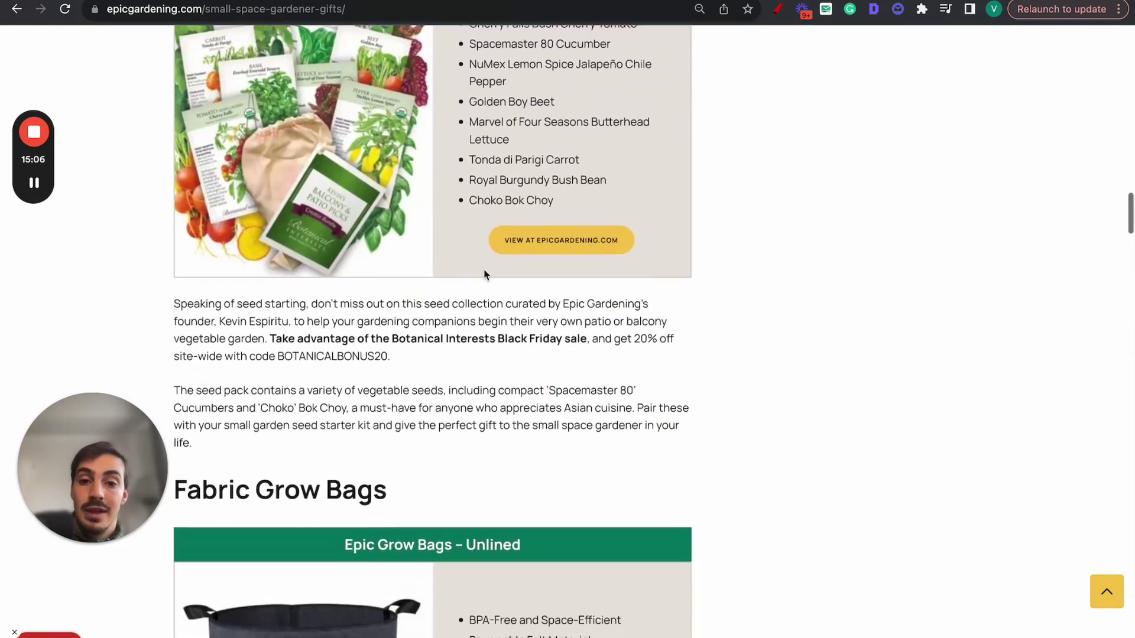
scroll(603, 263, down, 11)
scroll(603, 263, down, 20)
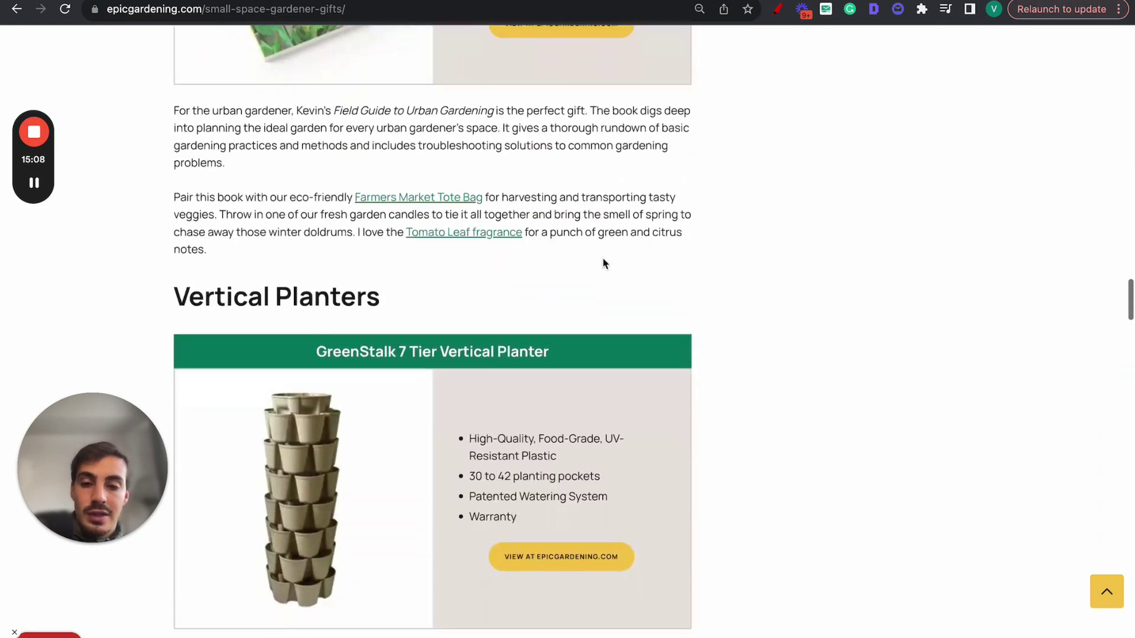
scroll(600, 263, down, 18)
scroll(600, 263, down, 1)
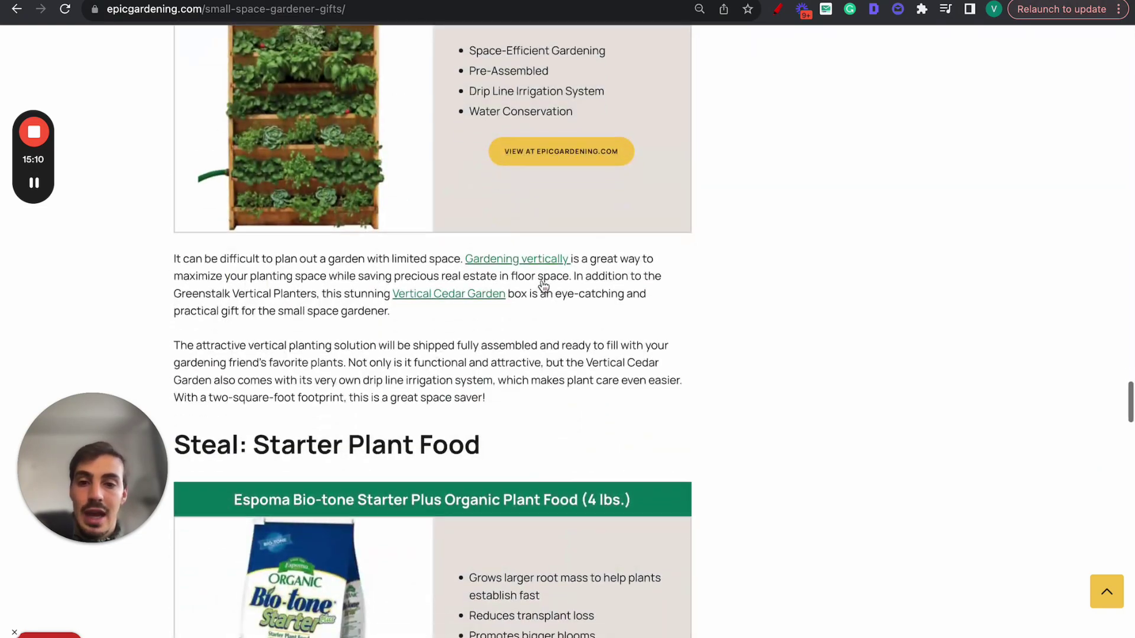
Open the linked Vertical Cedar Garden product page and look through its product photos and details
click(459, 295)
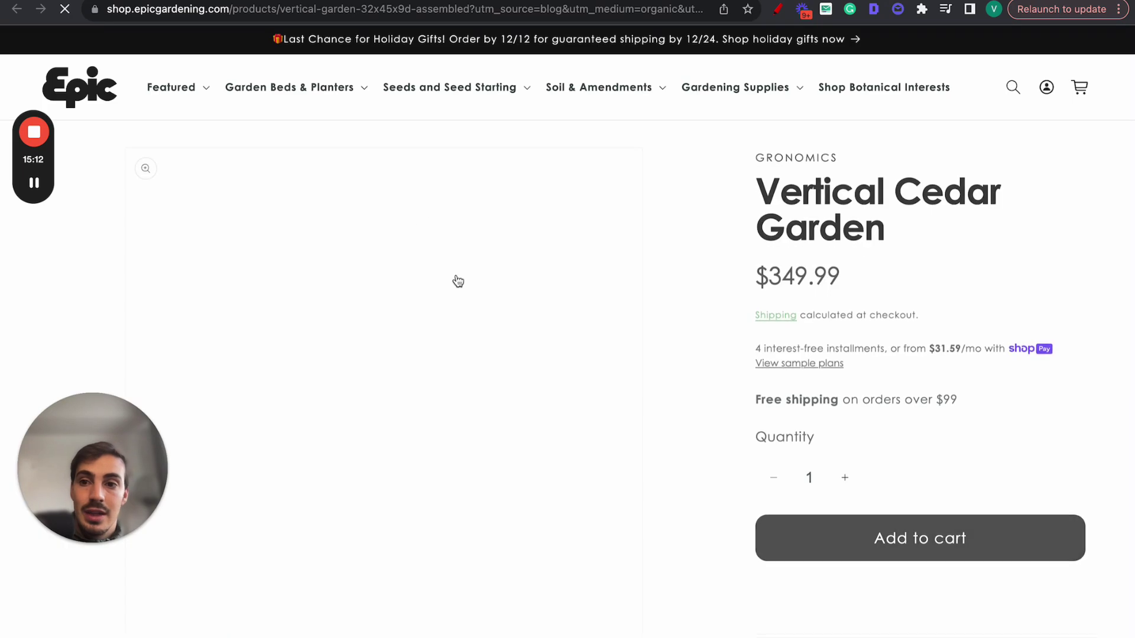
scroll(627, 264, down, 7)
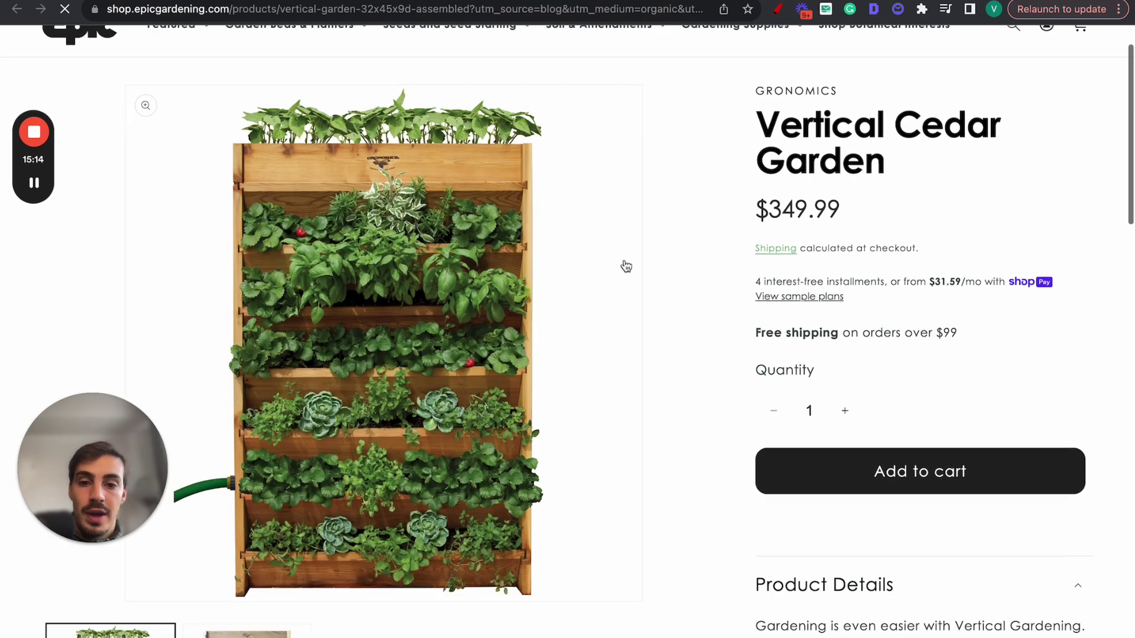
click(297, 606)
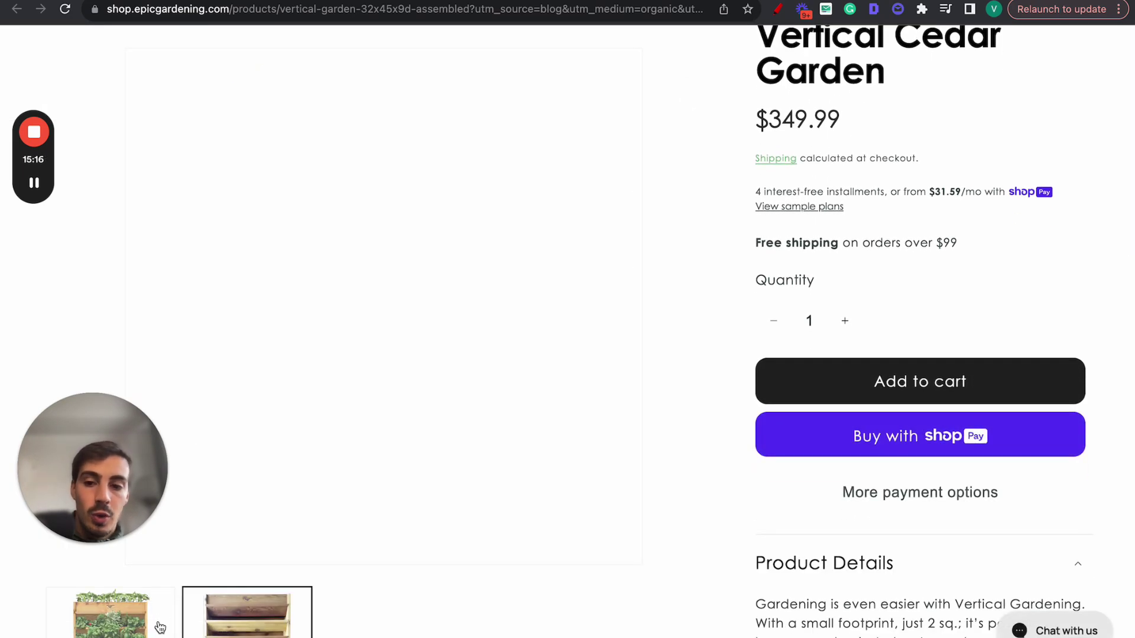
click(156, 618)
scroll(559, 204, up, 8)
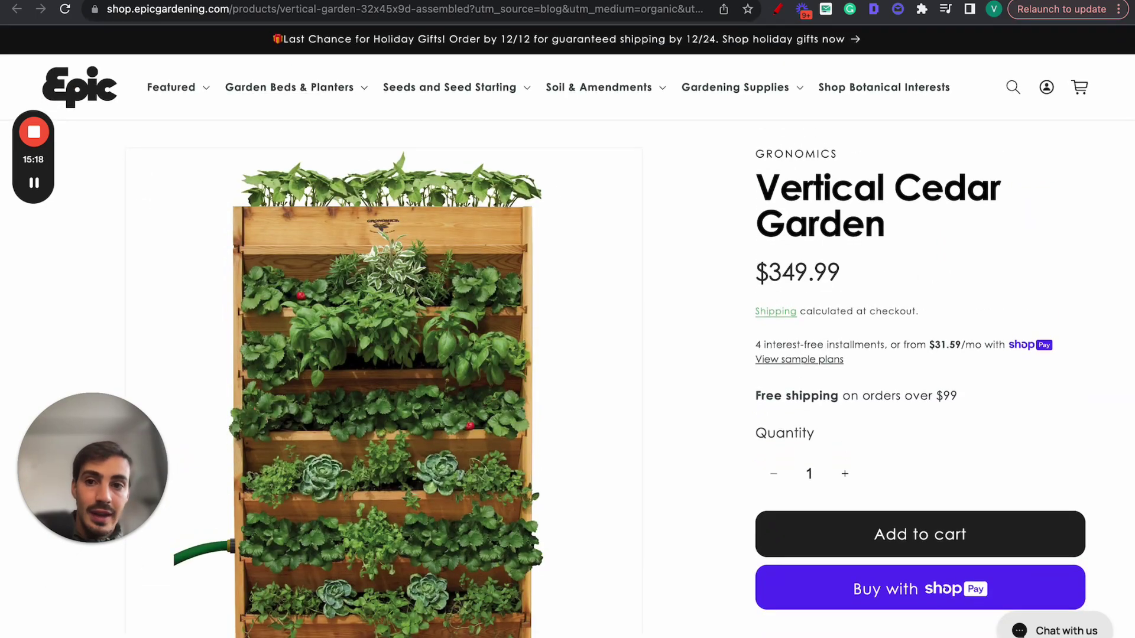
Return to the small-space gifts article and take a close look at the social media follower counts in its header
key(super+bracketleft)
scroll(336, 85, up, 20)
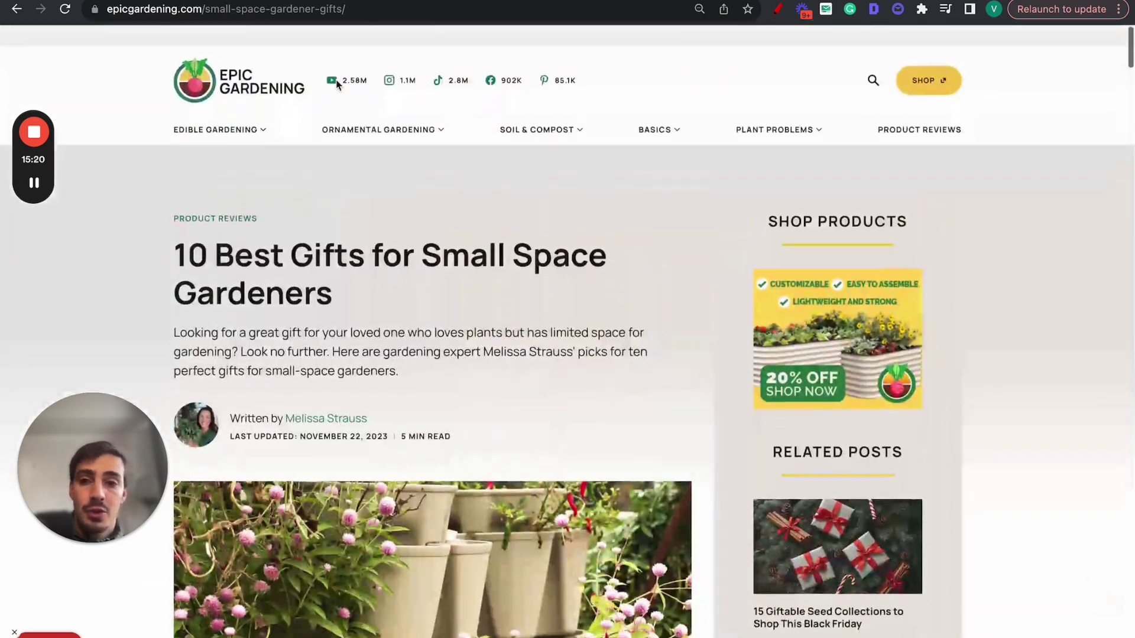
scroll(357, 63, up, 5)
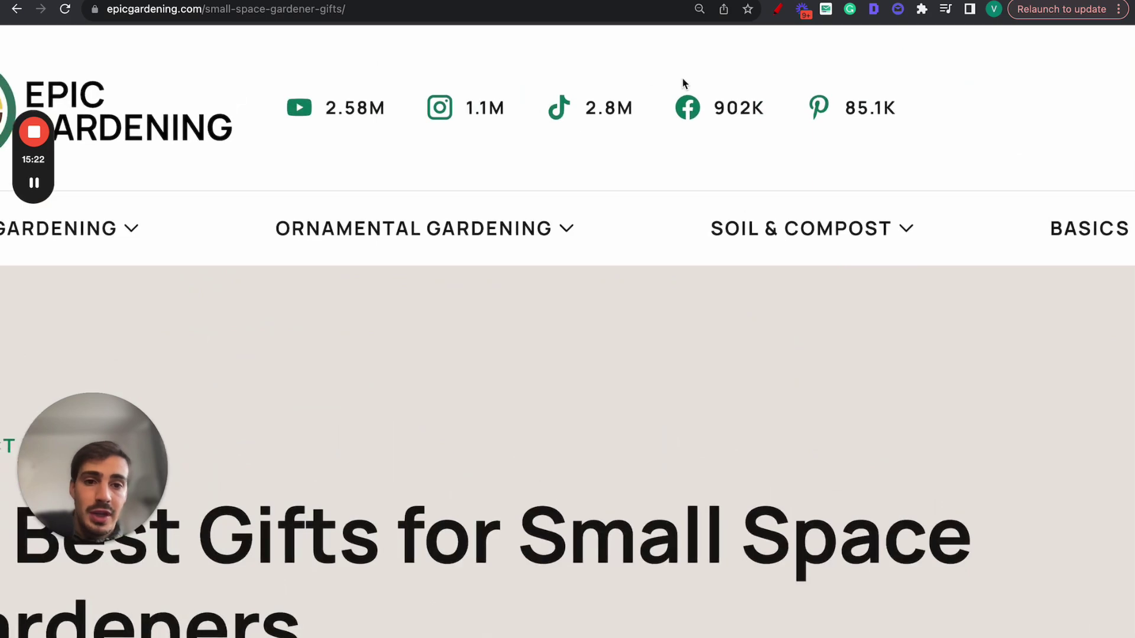
scroll(828, 121, down, 5)
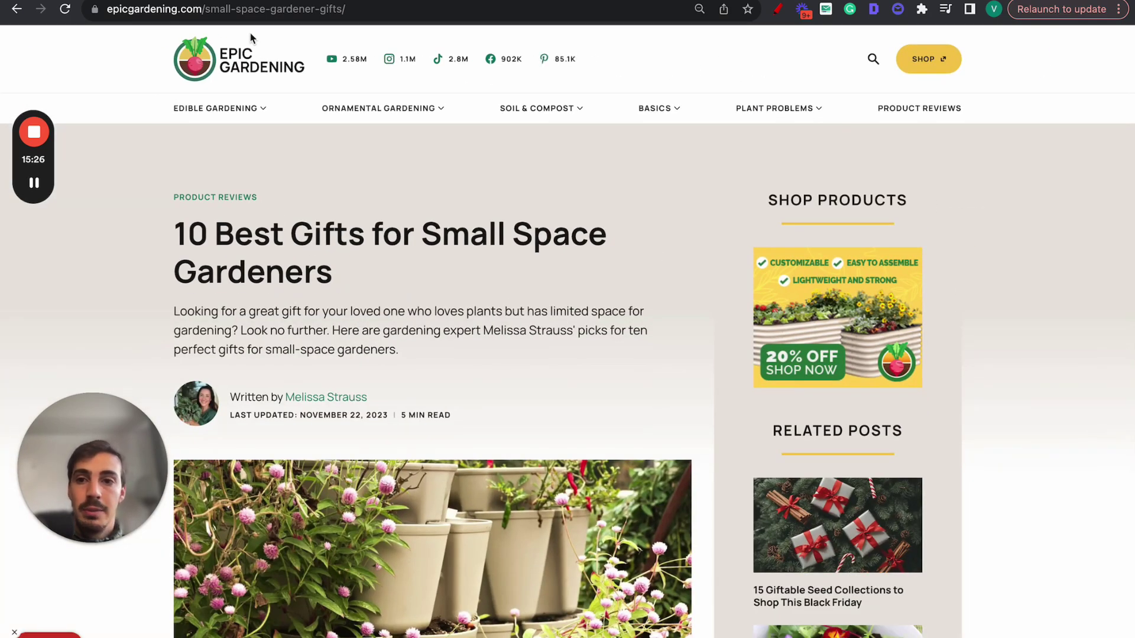
Switch back to the Journalist AI Generate Articles page and highlight the app's web address
key(ctrl+Tab)
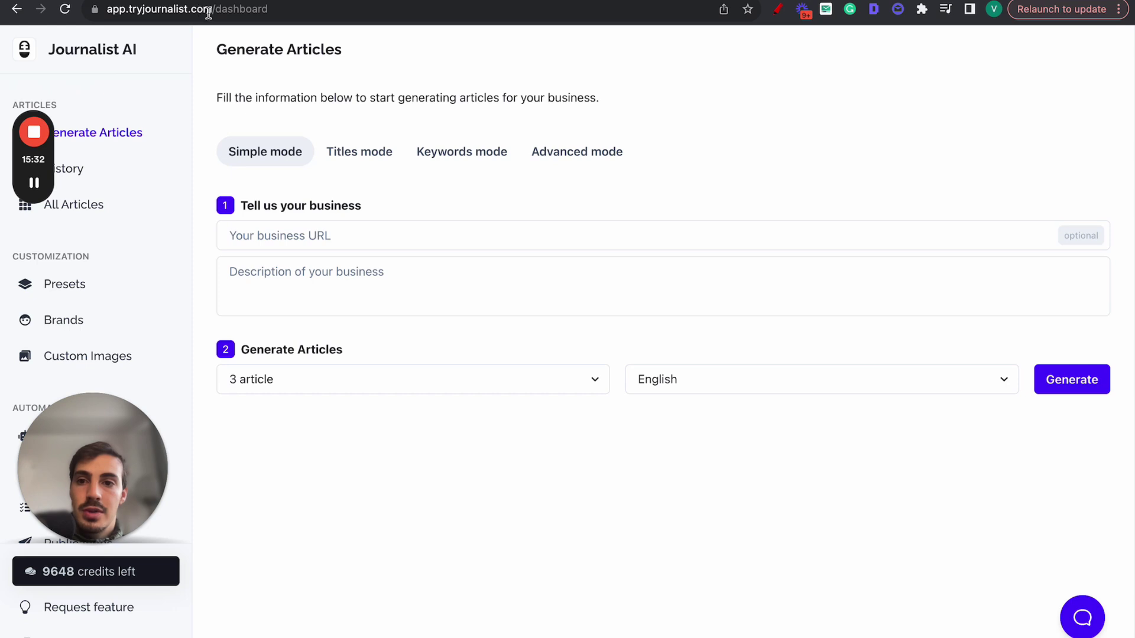
drag(210, 9, 150, 9)
drag(92, 469, 609, 149)
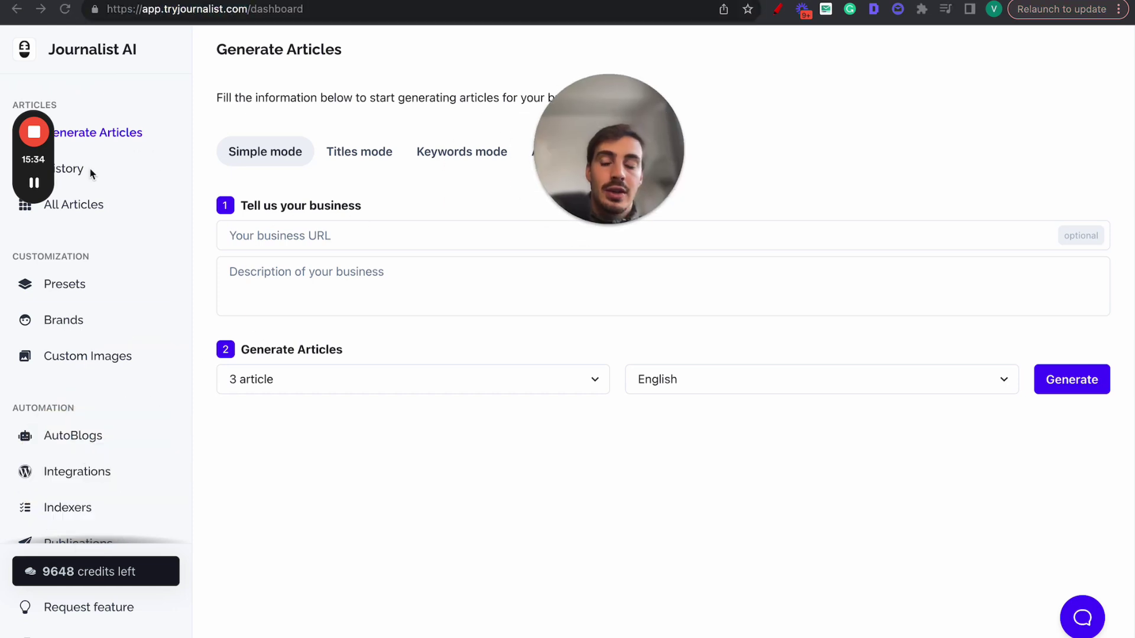